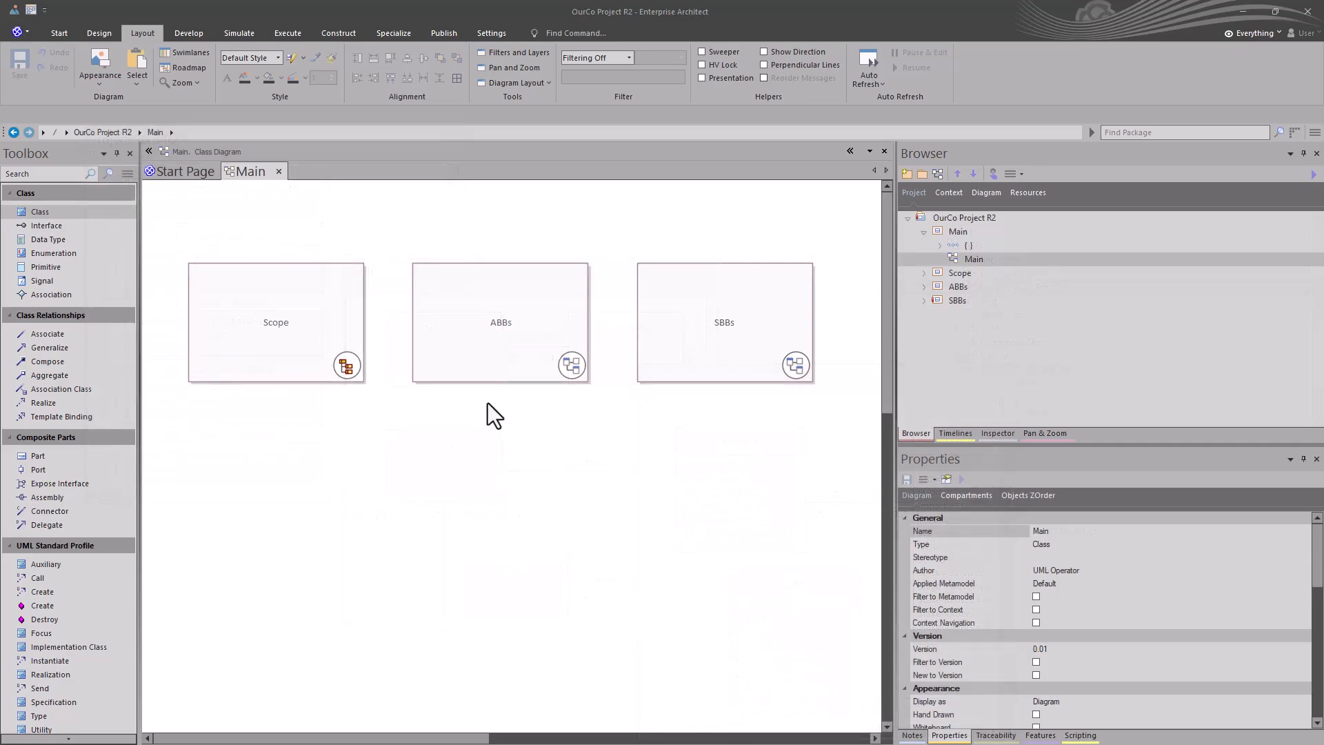
Step: Look through the Main, Scope, ABBs and SBBs packages in the project, including the contents of Building Blocks
left_click(945, 232)
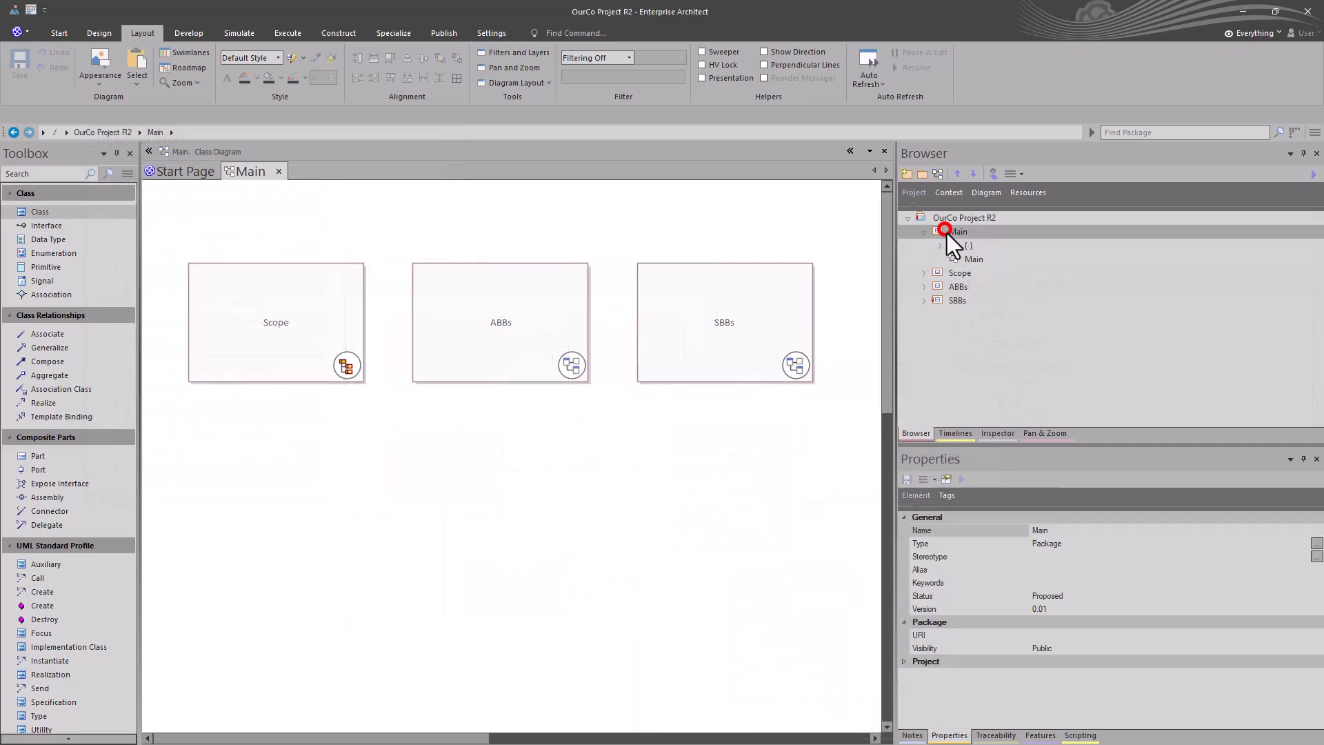
left_click(957, 274)
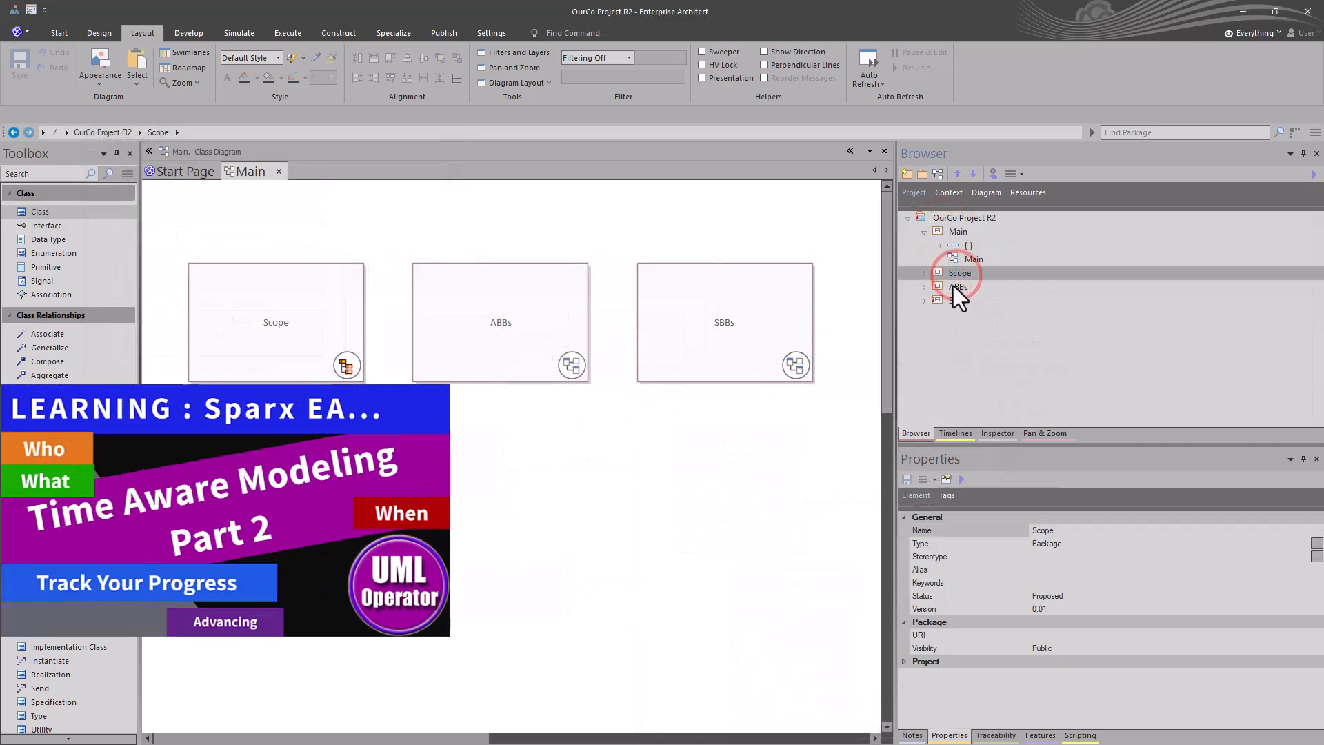
left_click(953, 285)
left_click(925, 286)
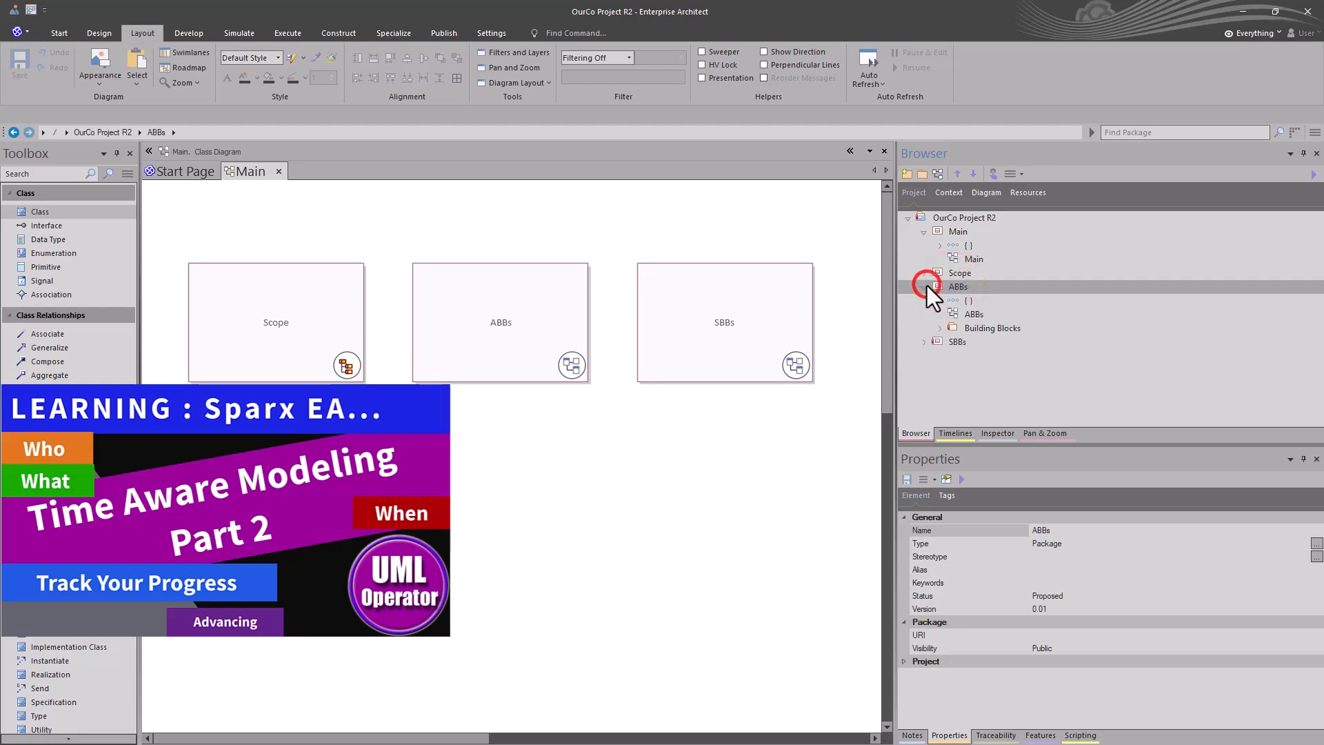
left_click(924, 286)
left_click(927, 286)
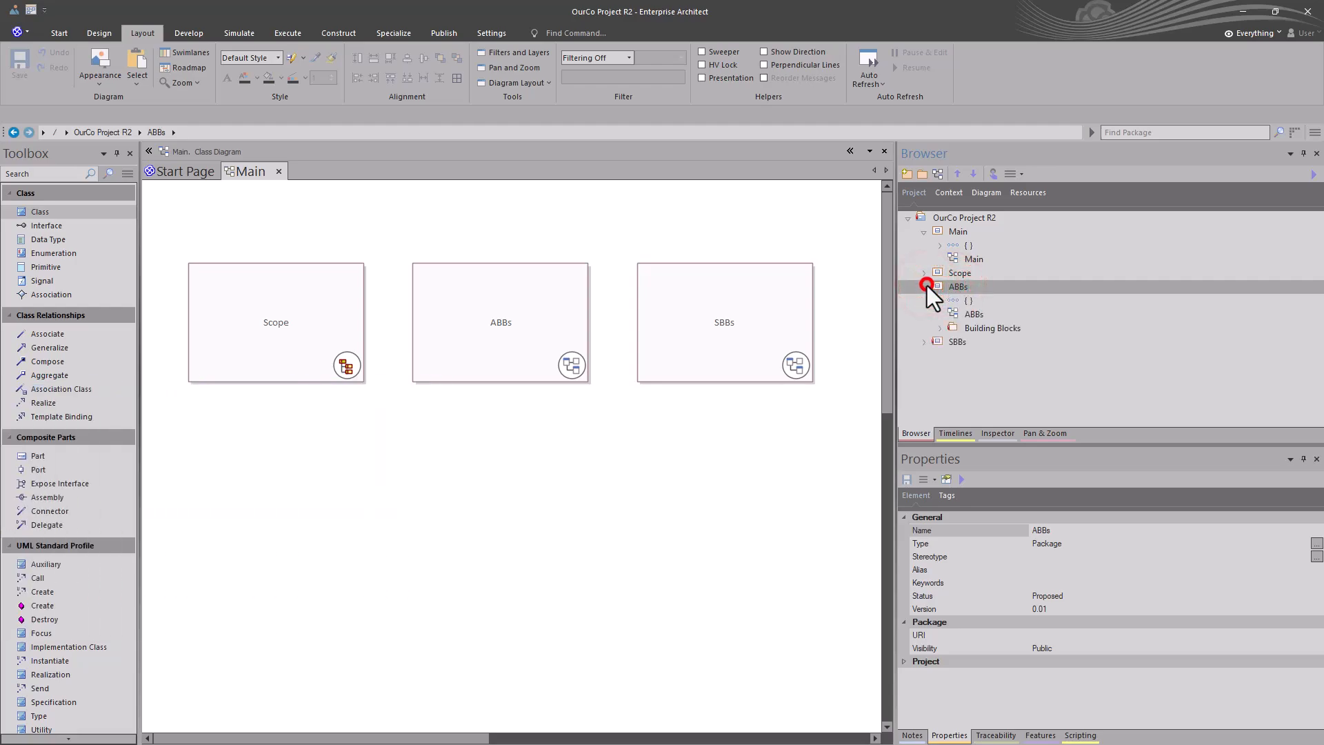
left_click(940, 328)
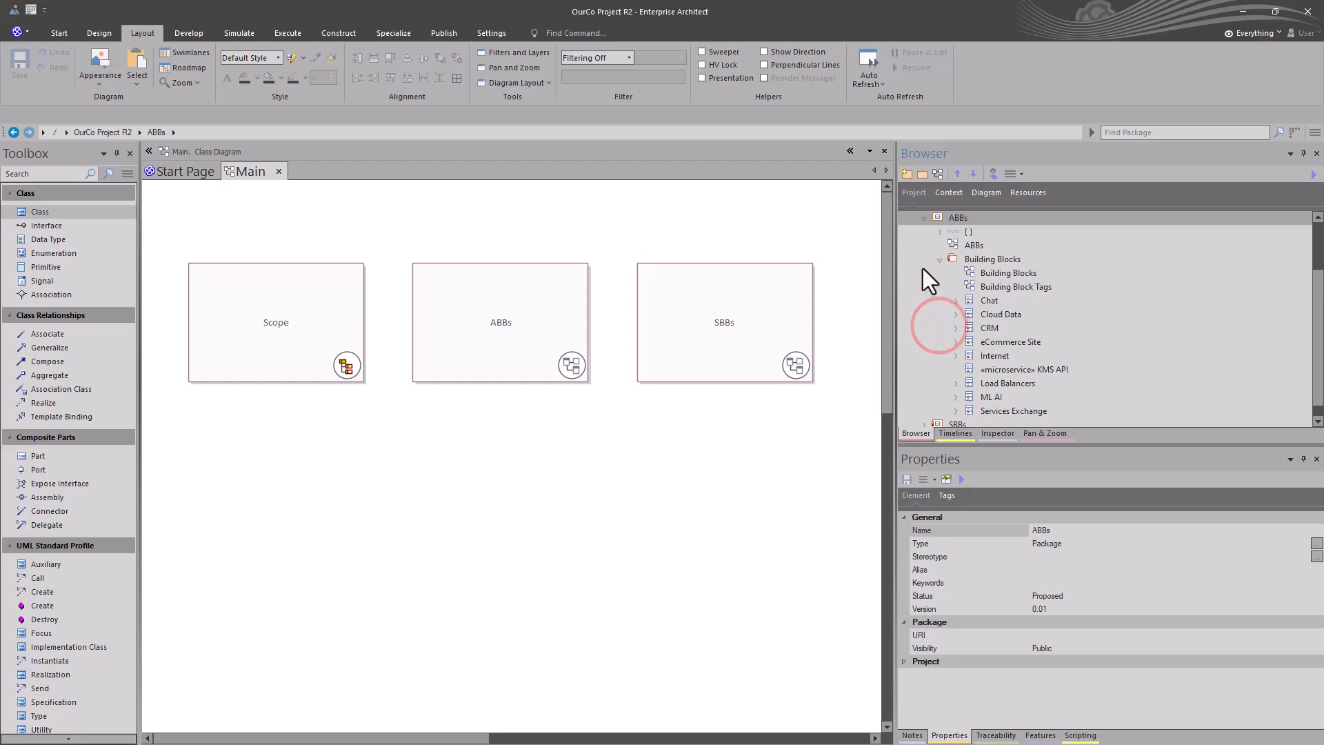
scroll(938, 320, "down", 1)
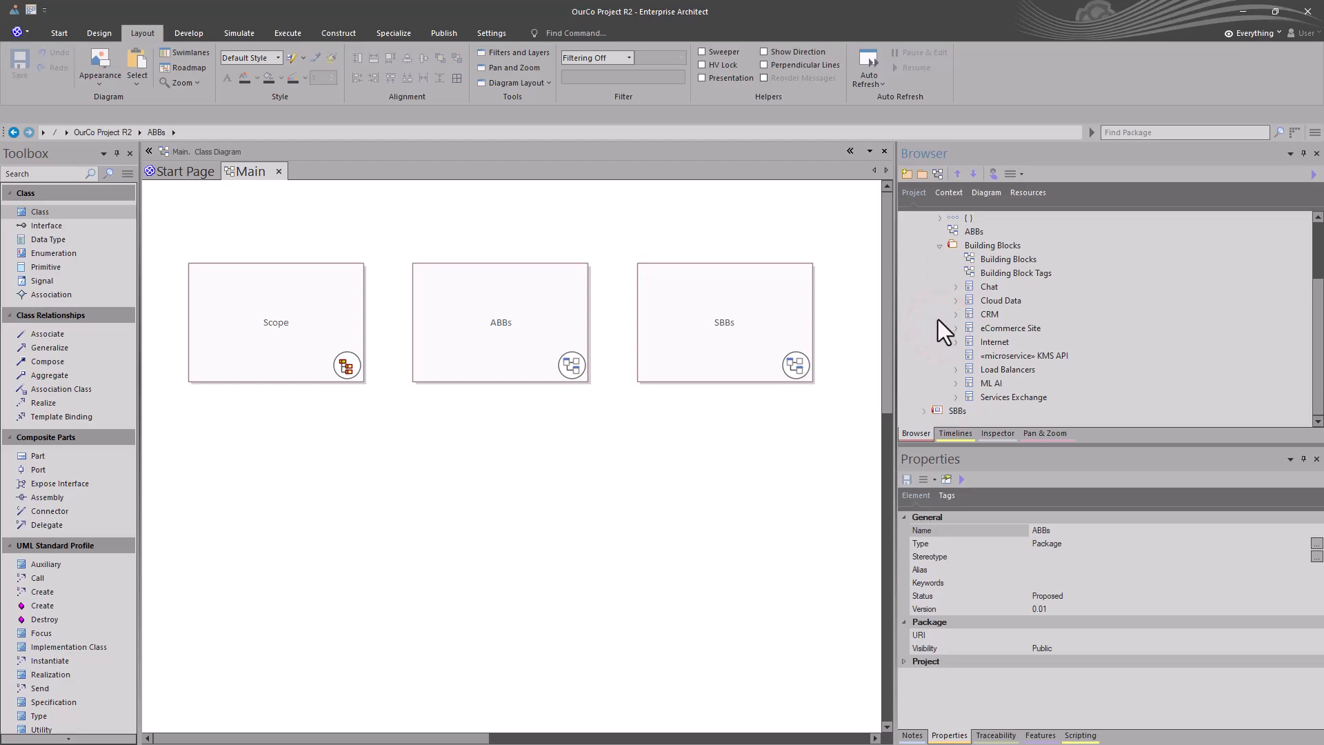
left_click(954, 413)
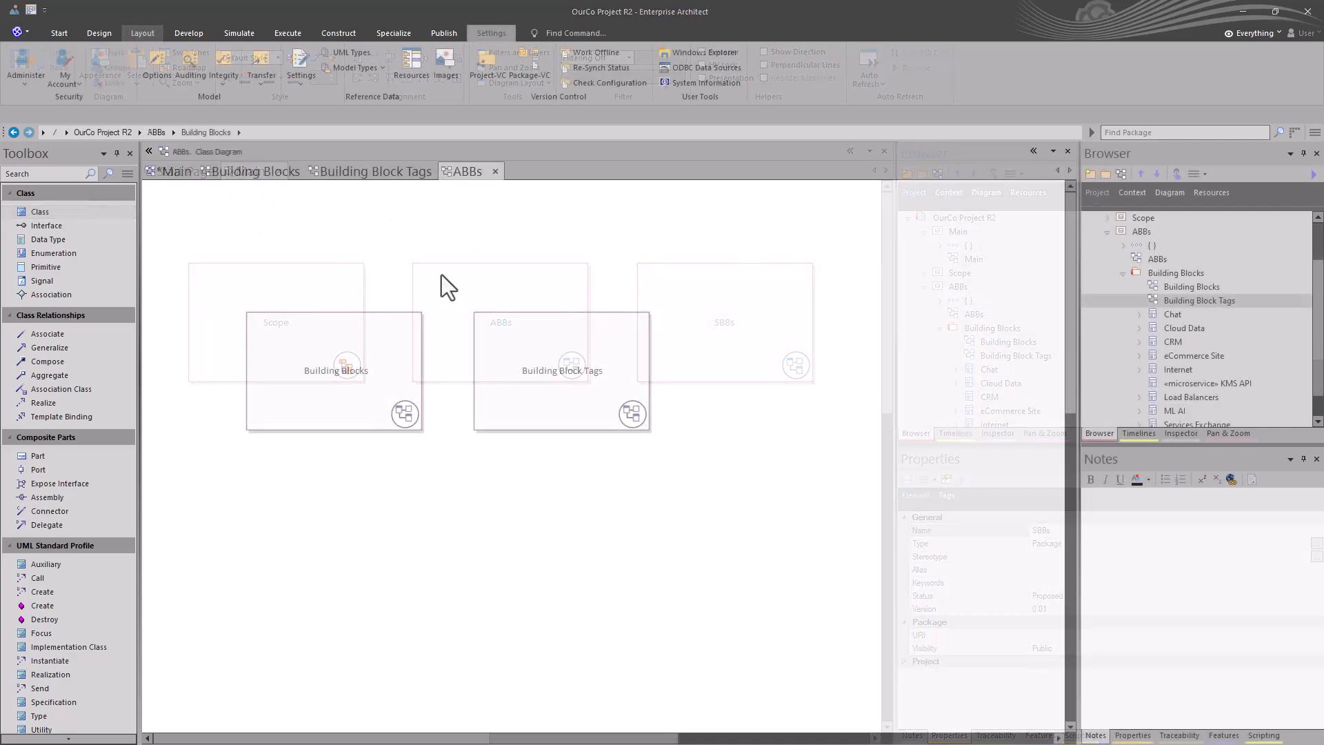
Step: Collapse the Building Blocks and ABBs packages and open the Main diagram
left_click(1123, 273)
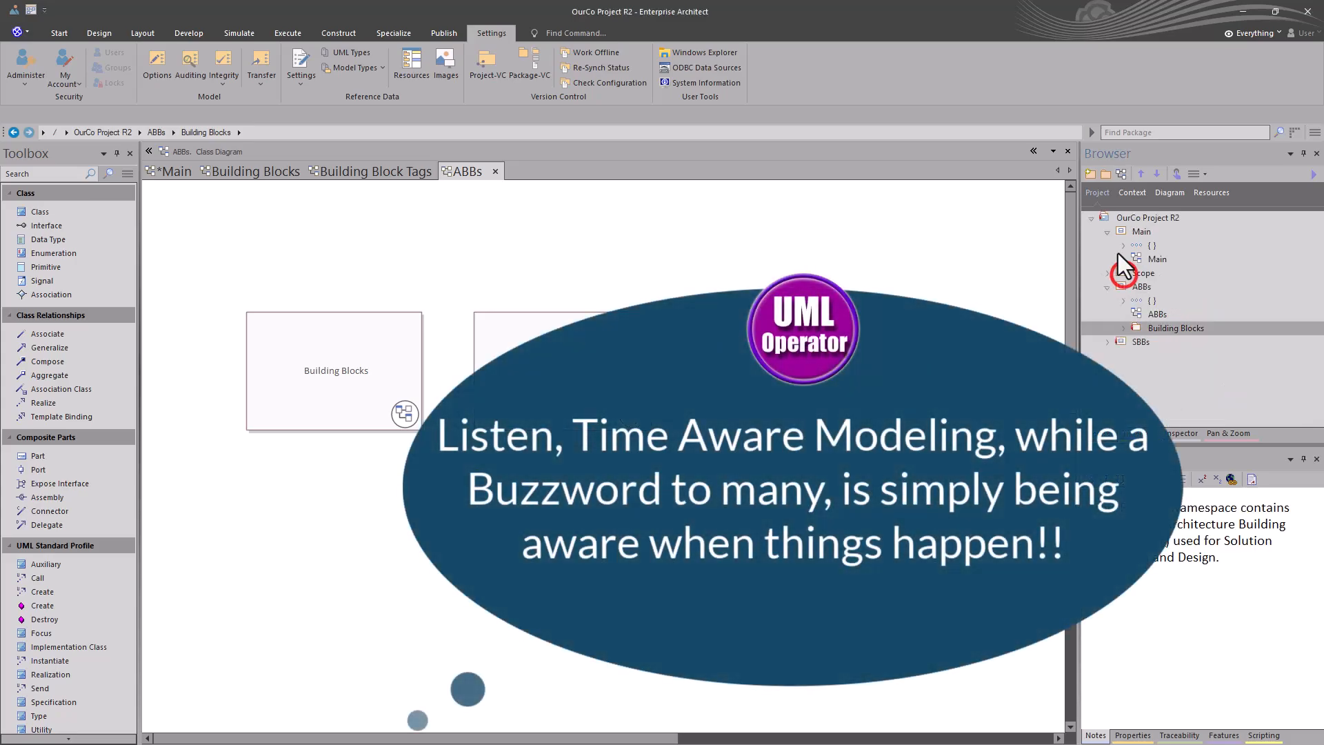
left_click(1106, 289)
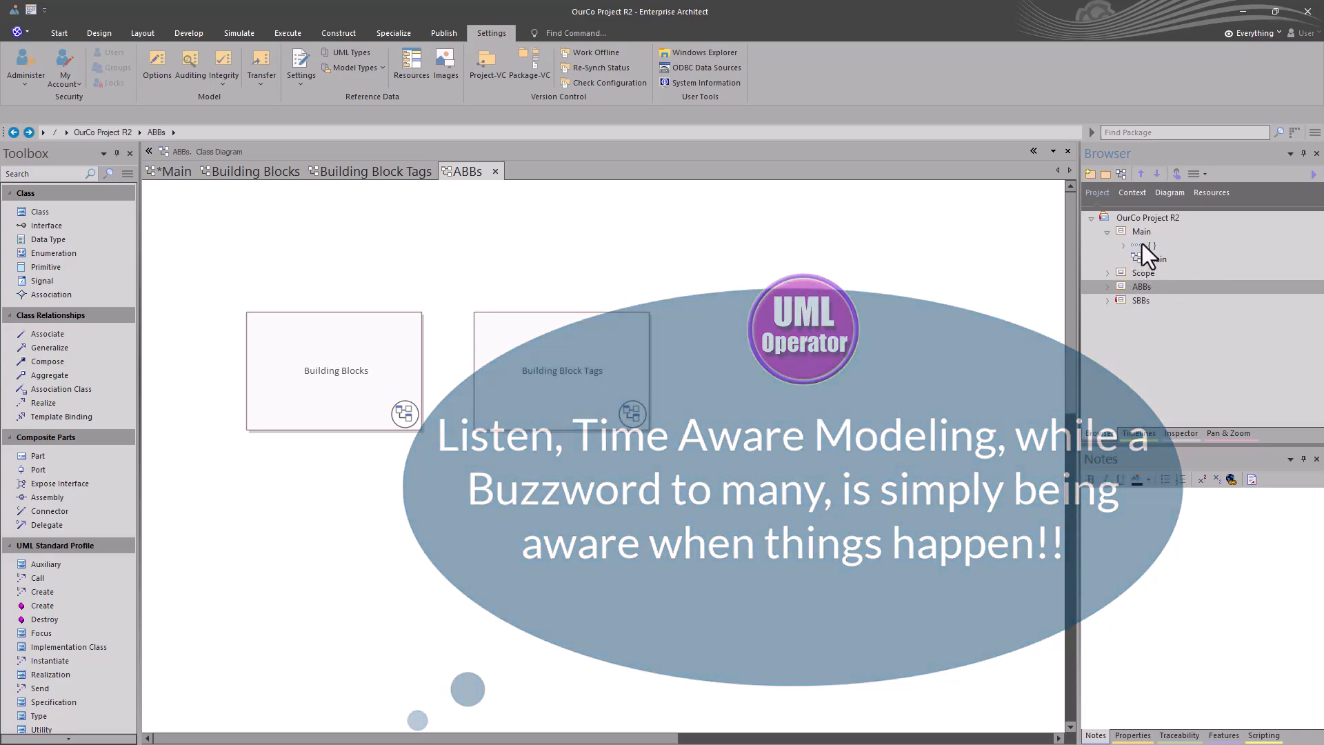
left_click(1141, 233)
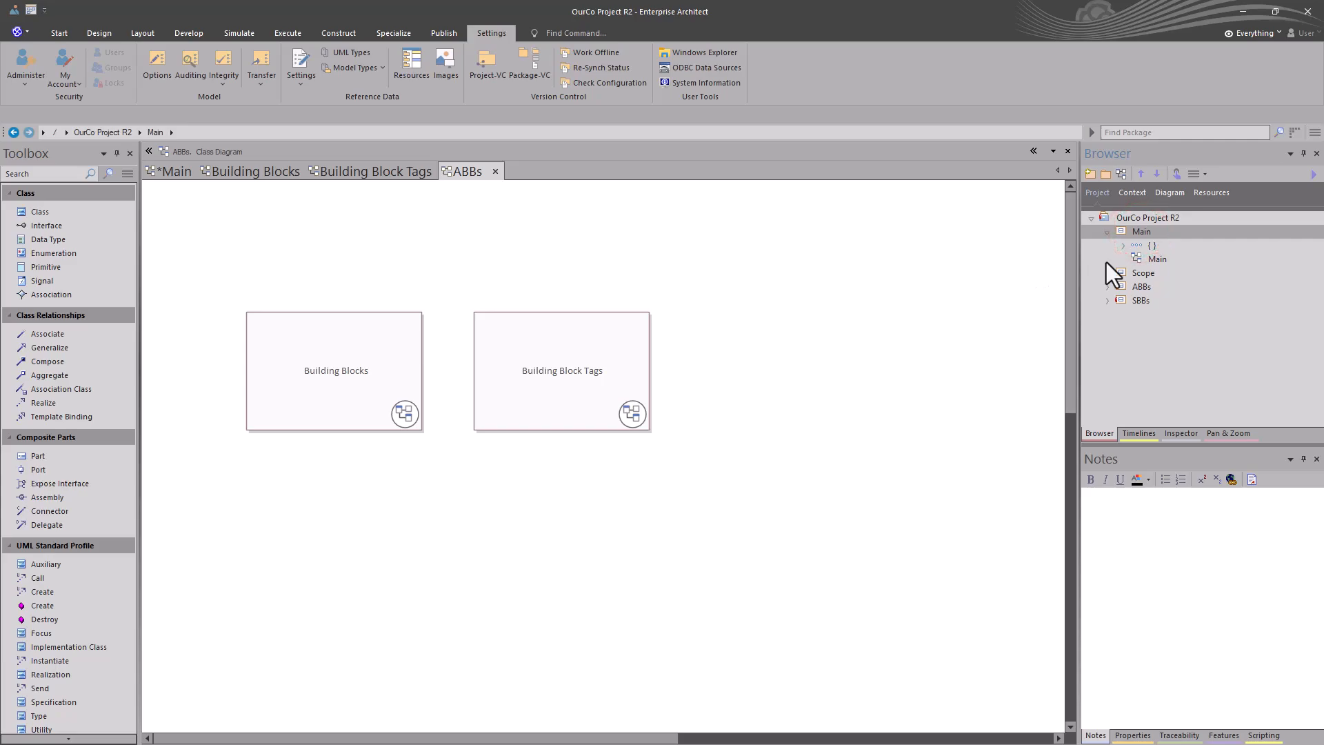
double_click(1141, 263)
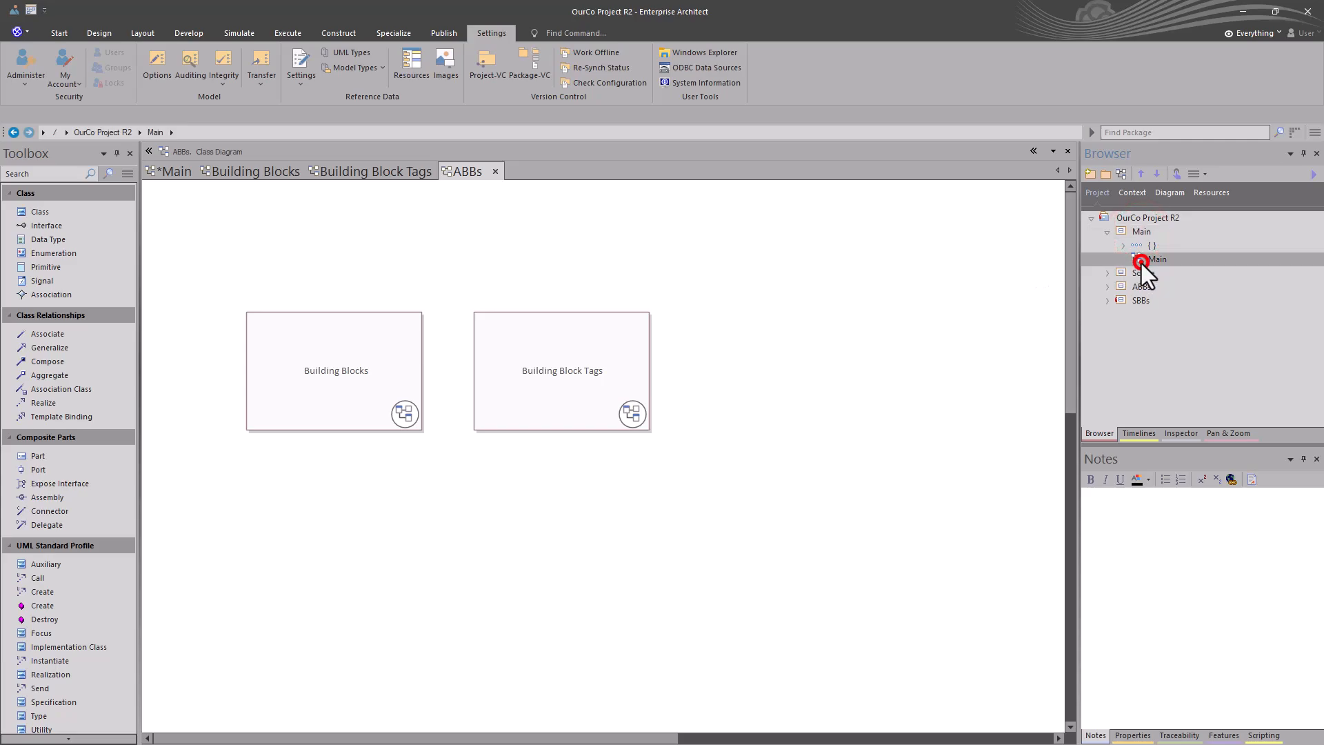
Step: Preview the Main diagram's current-session timeline snapshots one after another from oldest to newest, and close the preview
left_click(1142, 433)
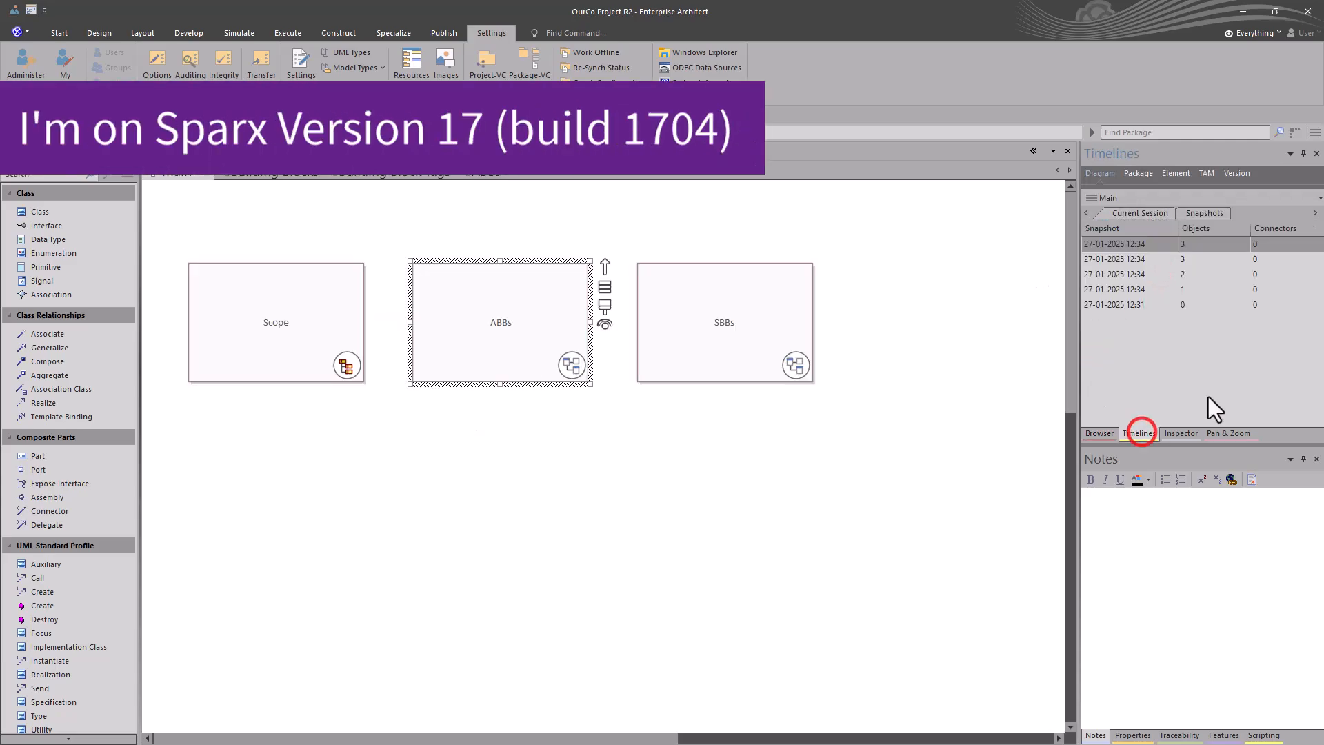
left_click(1135, 305)
right_click(1135, 307)
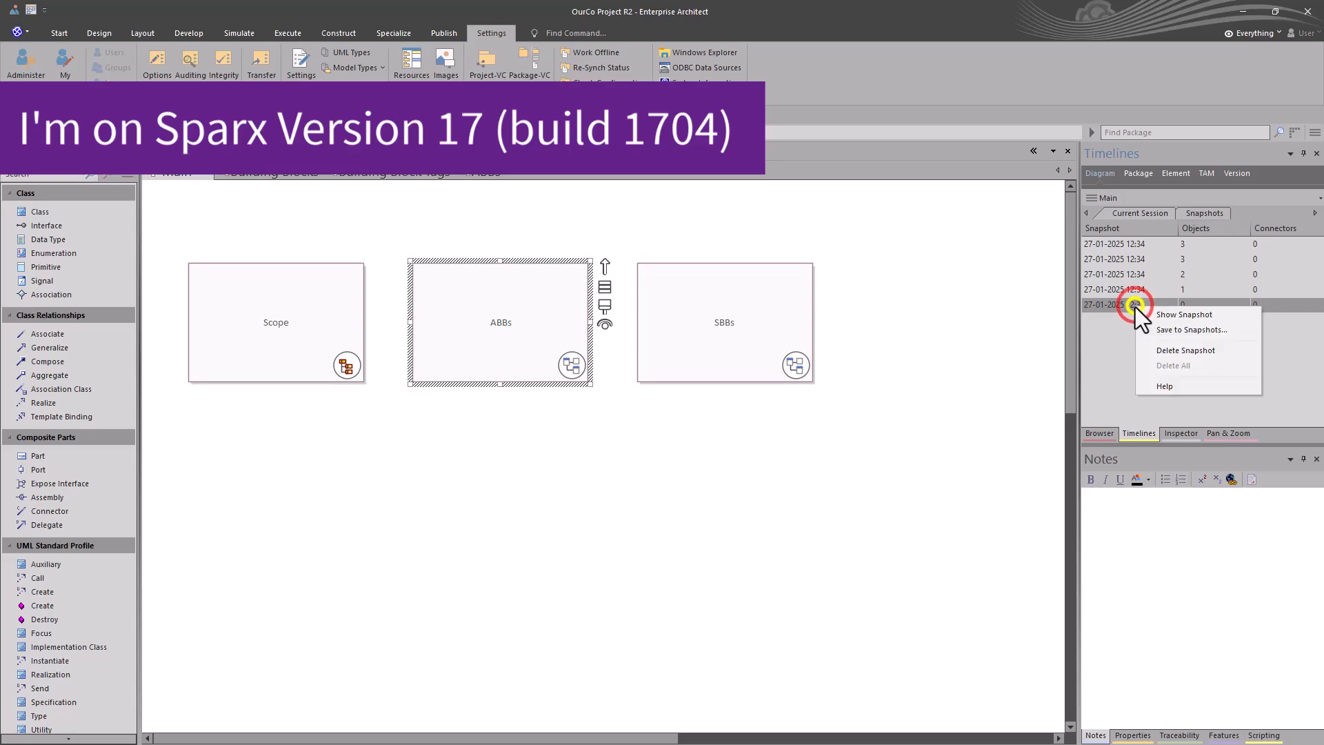
left_click(1173, 312)
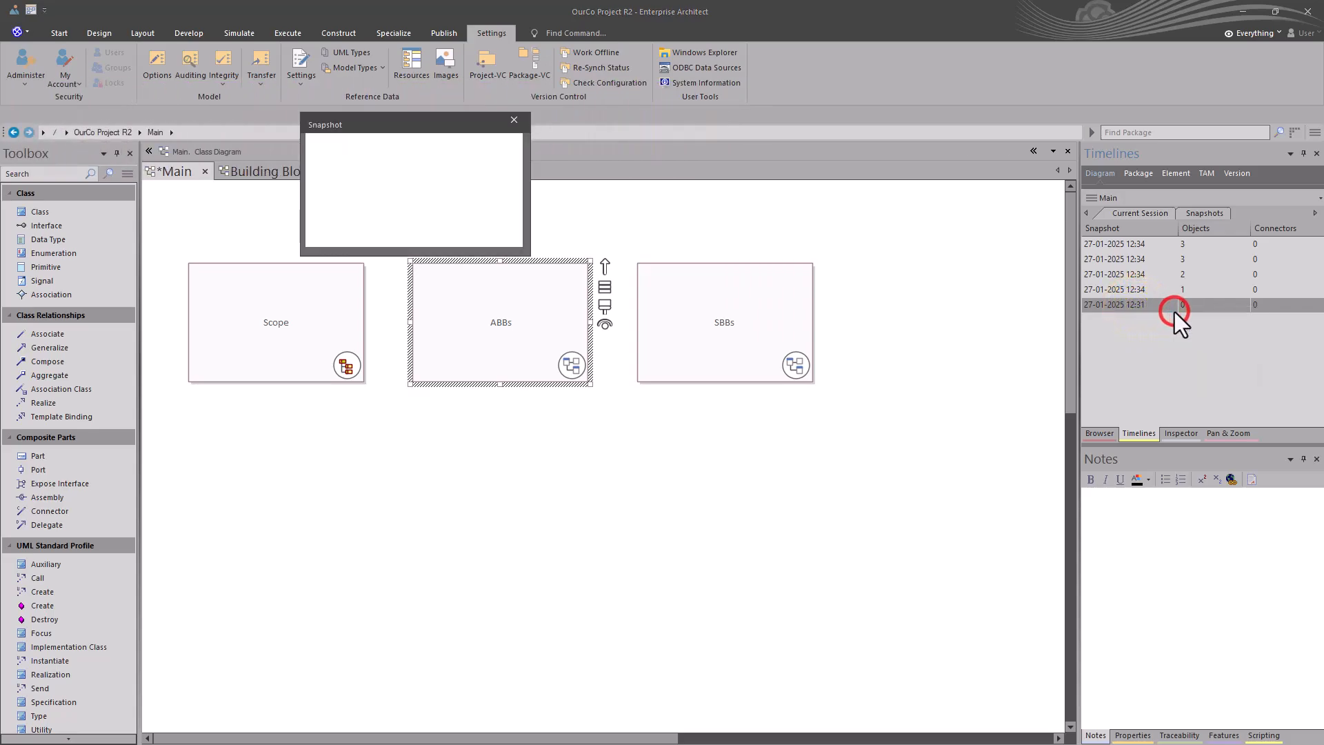
left_click(1109, 289)
left_click(1109, 273)
left_click(1116, 259)
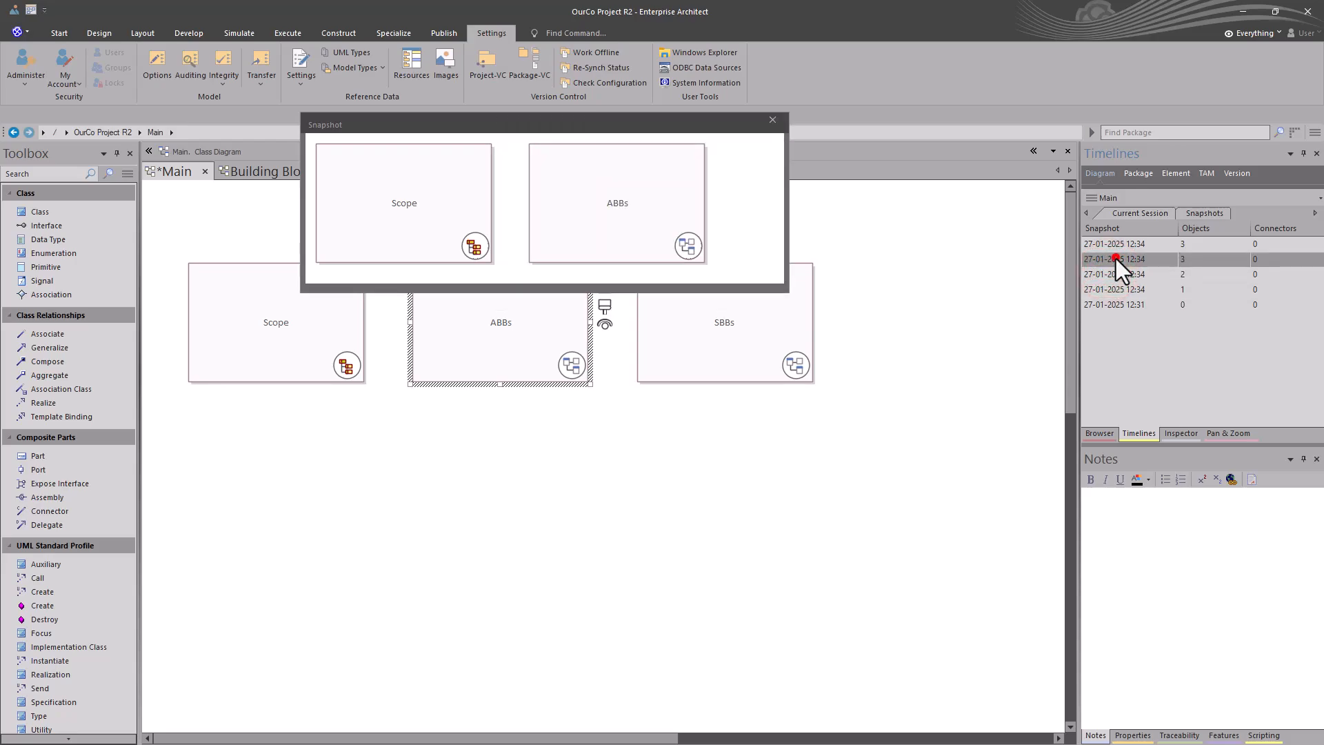
left_click(1110, 242)
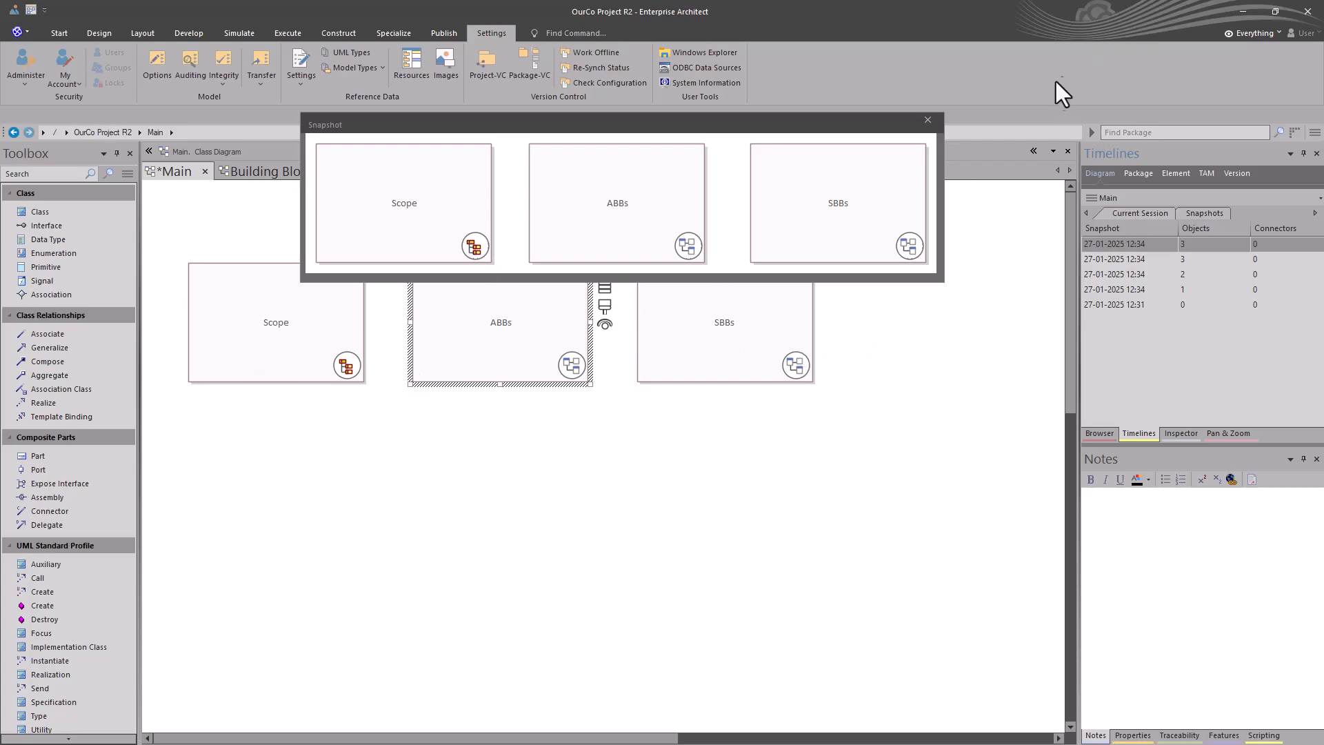
left_click(937, 120)
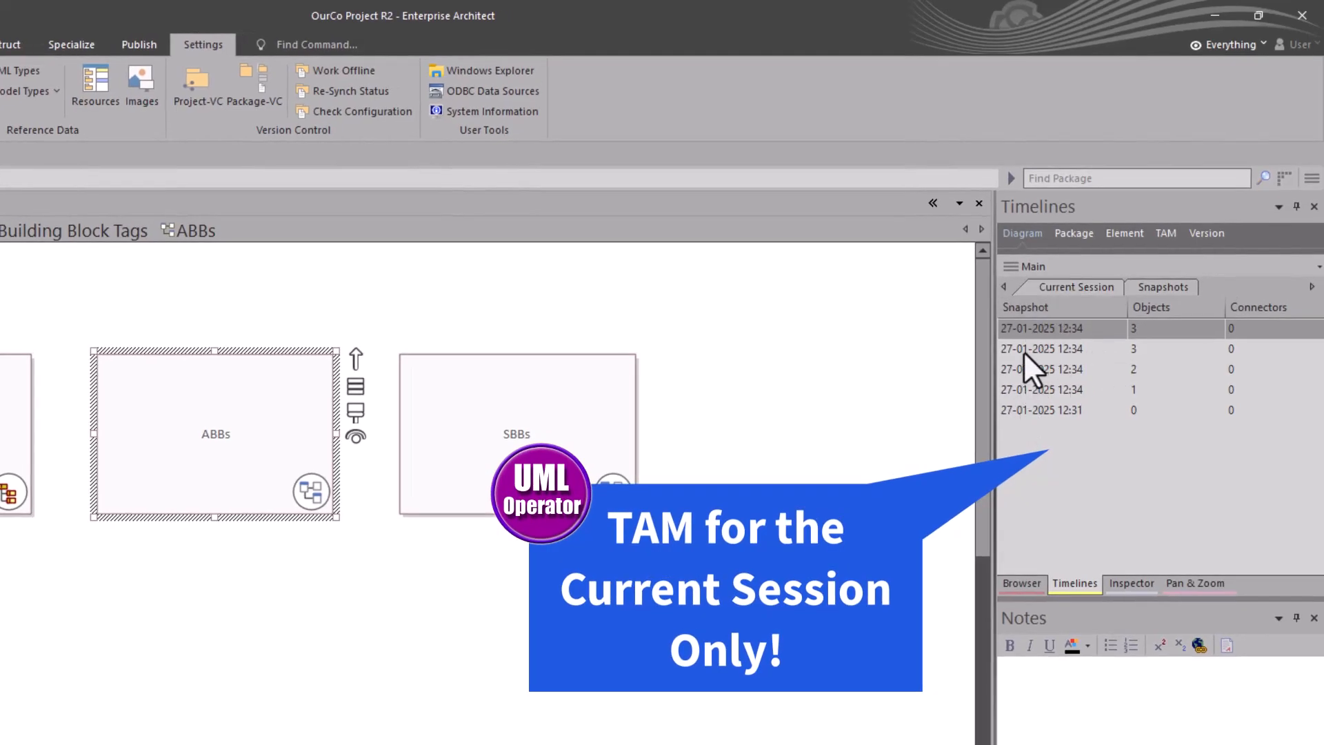
Step: Save the newest current-session image of the Main diagram to Snapshots with the comment "Initial Start"
right_click(1038, 329)
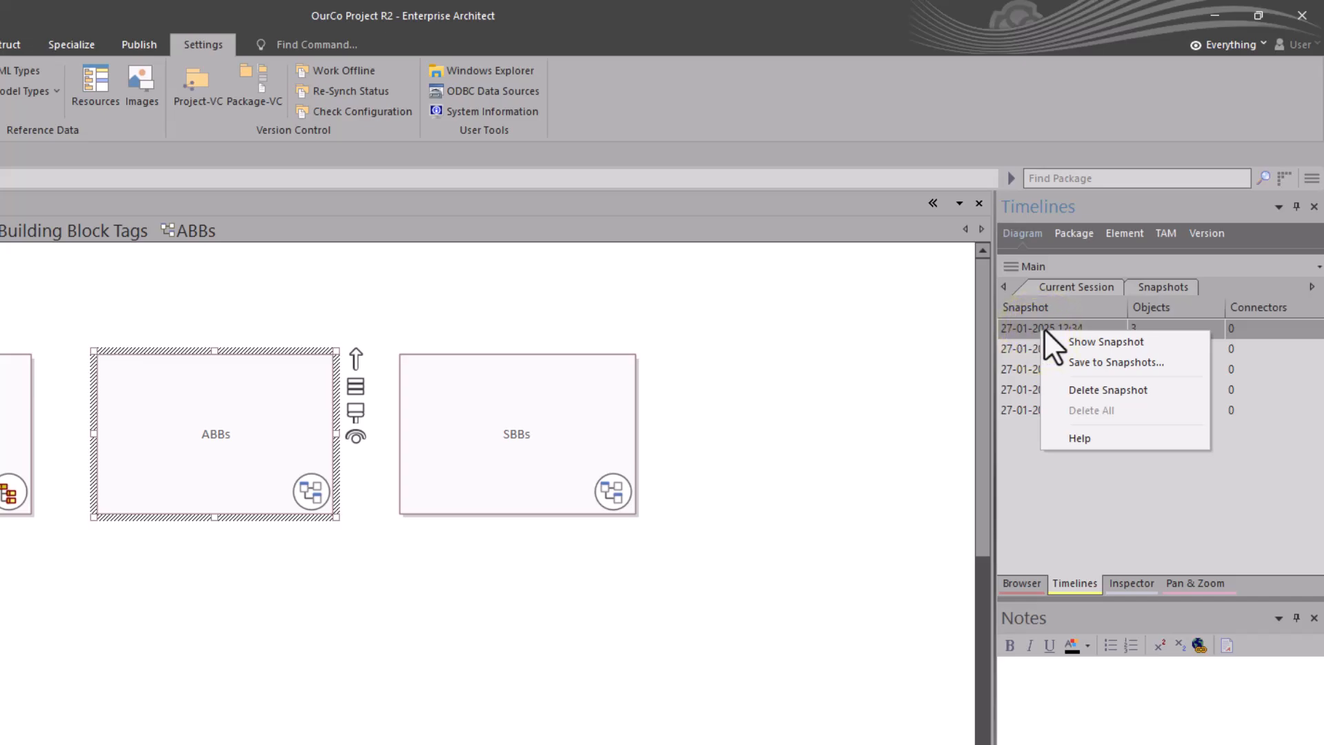
left_click(1083, 356)
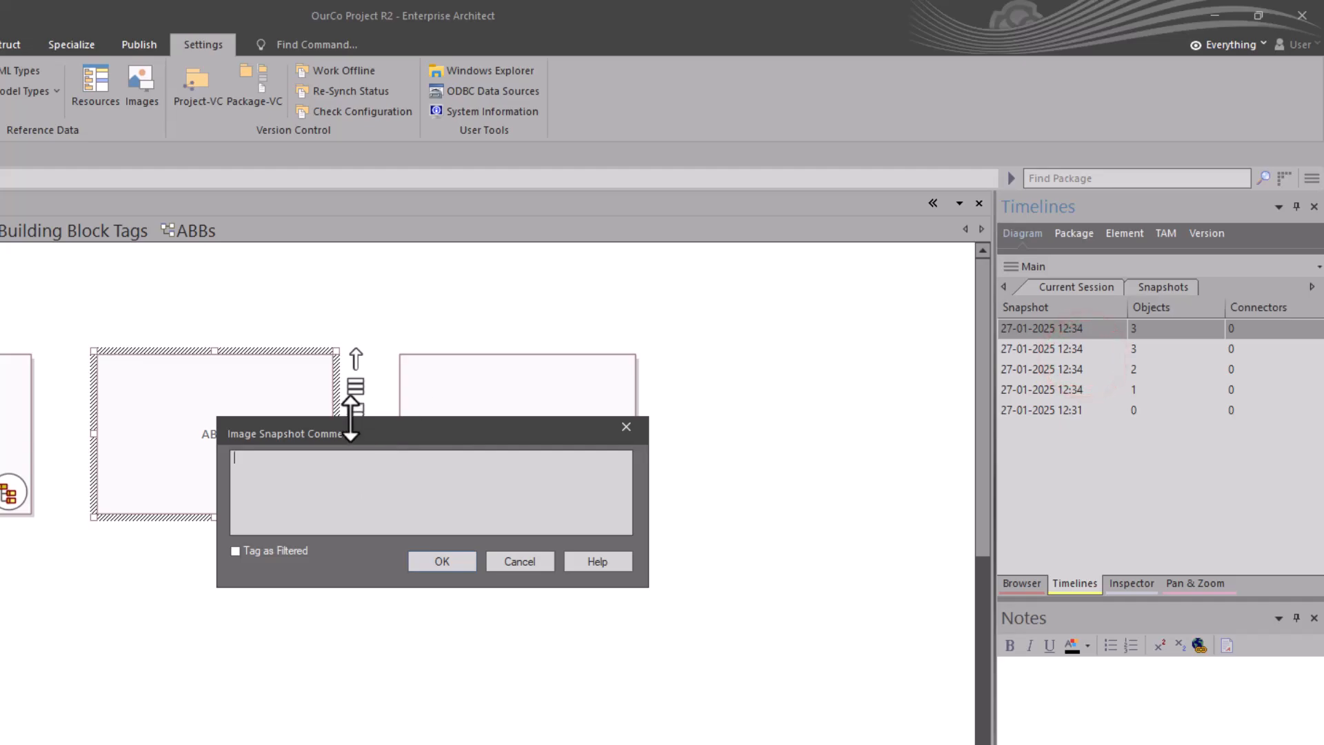
type("Initial")
type(" Staa")
type("rt")
key("Left")
key("Left")
key("BackSpace")
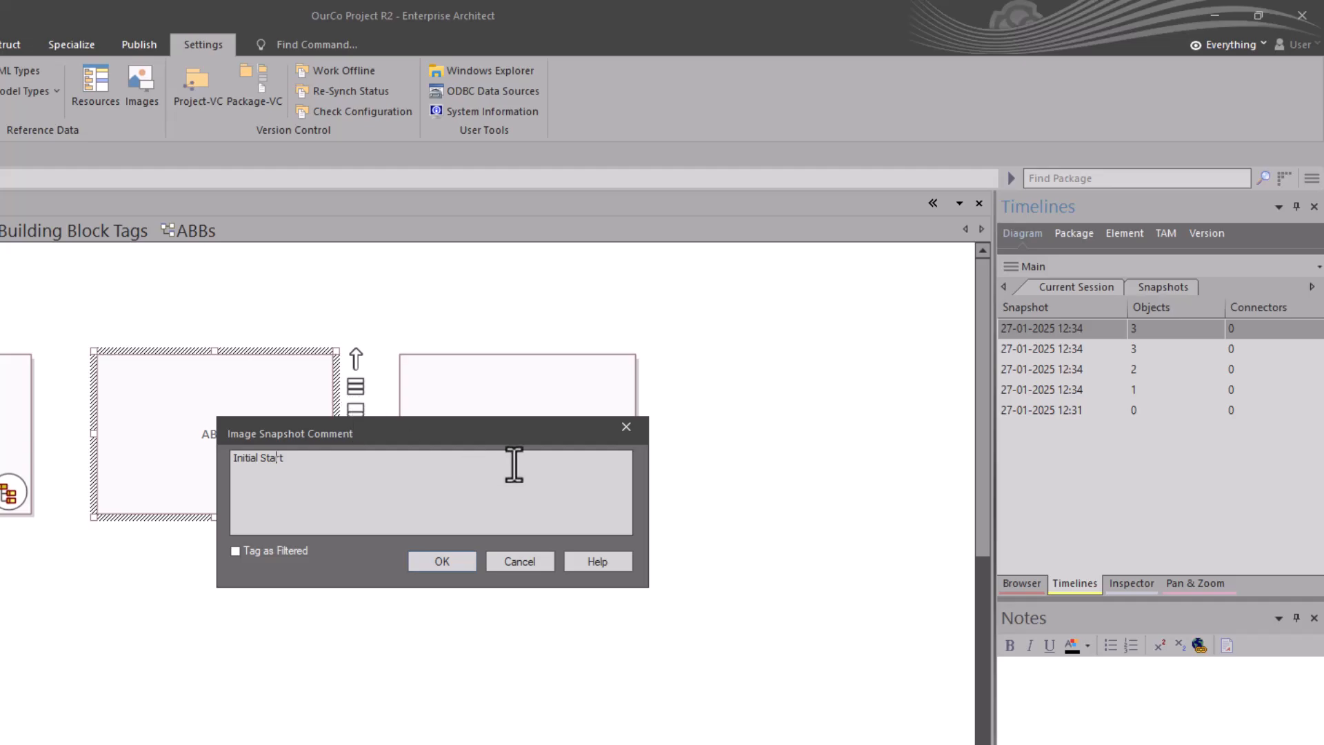
left_click(464, 556)
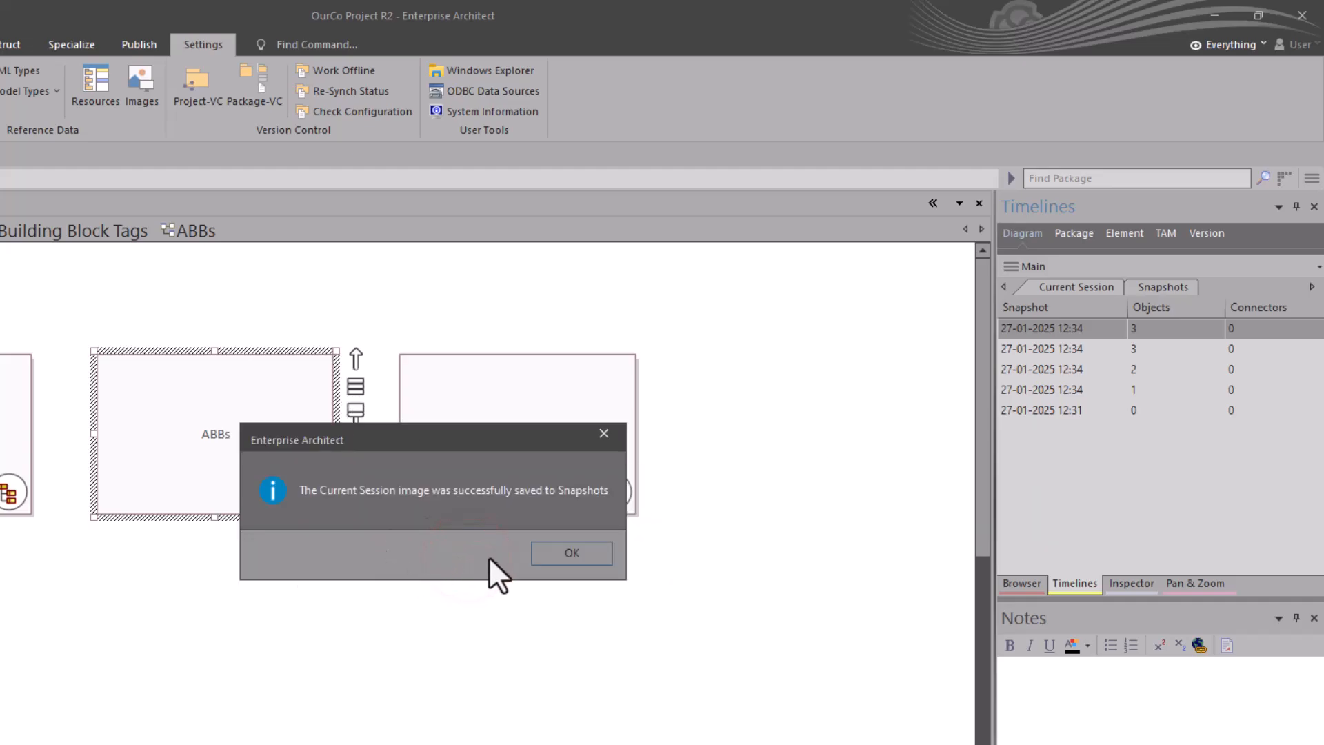
left_click(544, 548)
Step: Create both an image and a baseline snapshot of the Main diagram with the comment "Initial Start"
left_click(1144, 288)
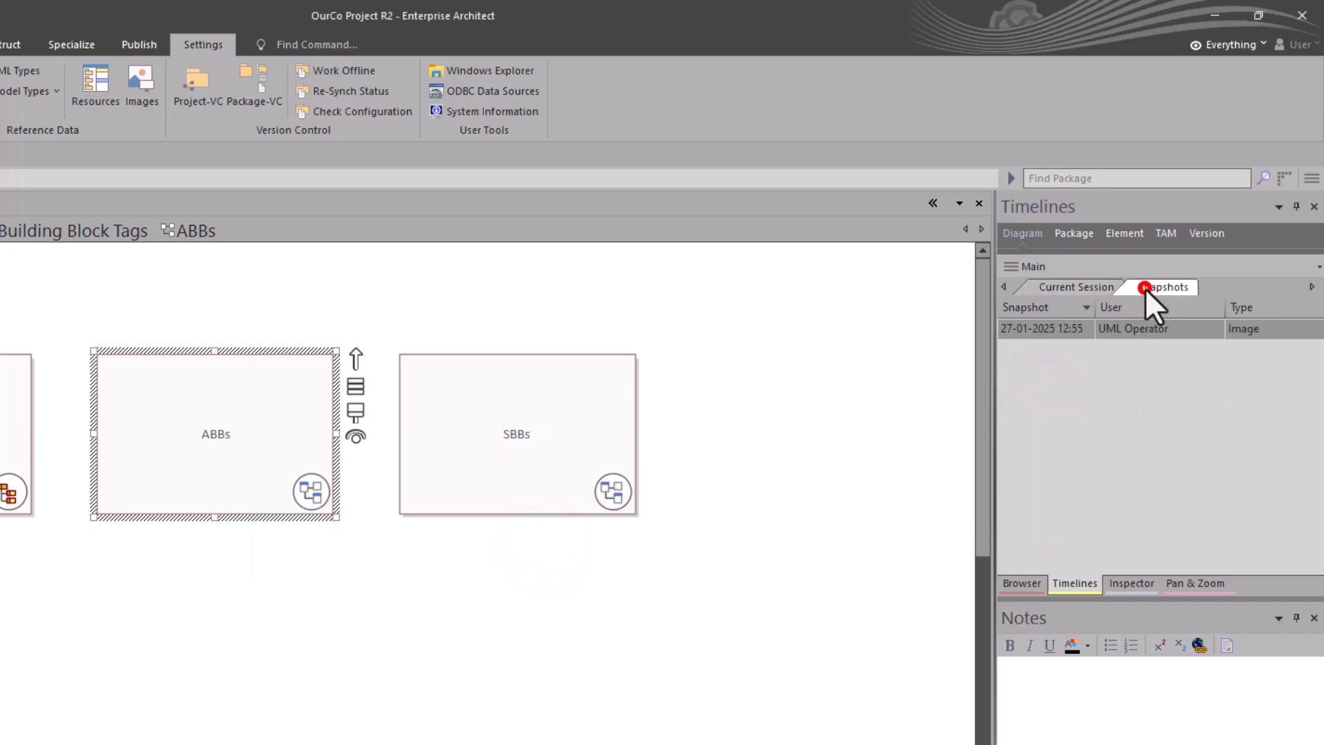
right_click(1048, 330)
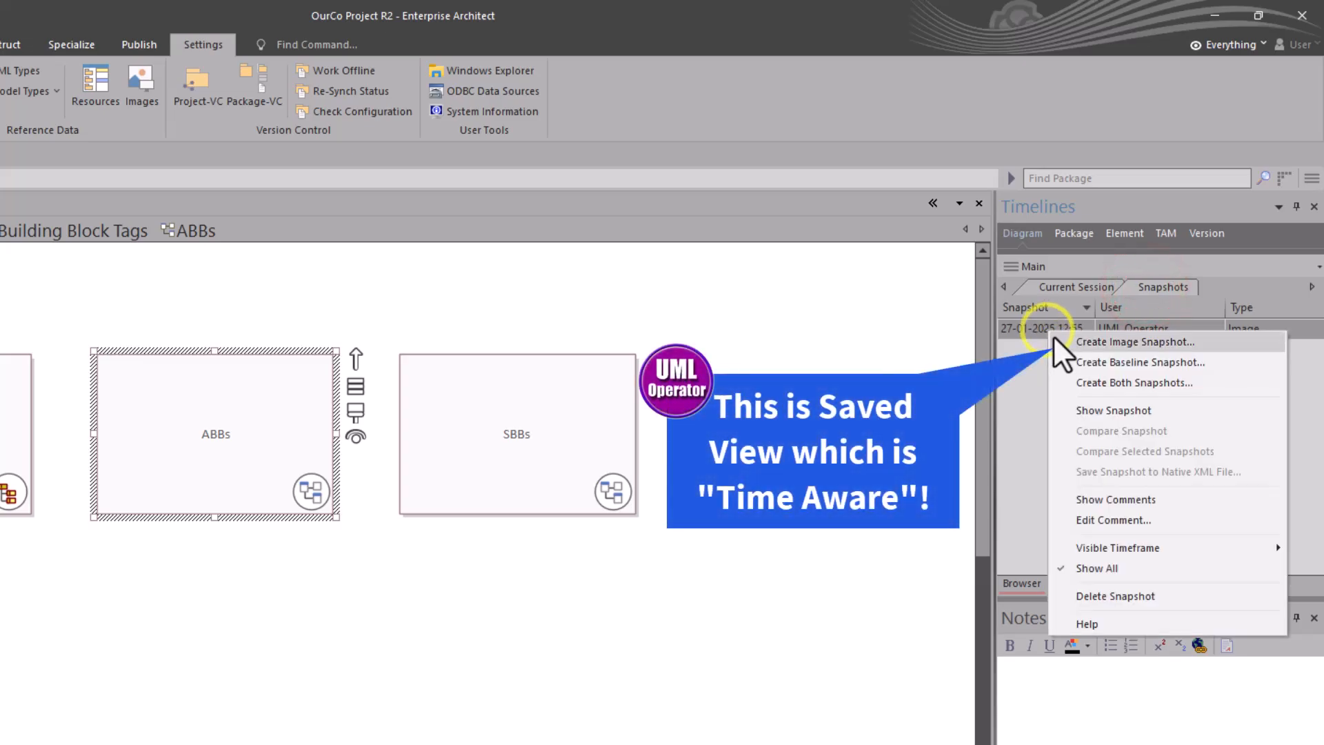
left_click(1123, 381)
left_click(459, 553)
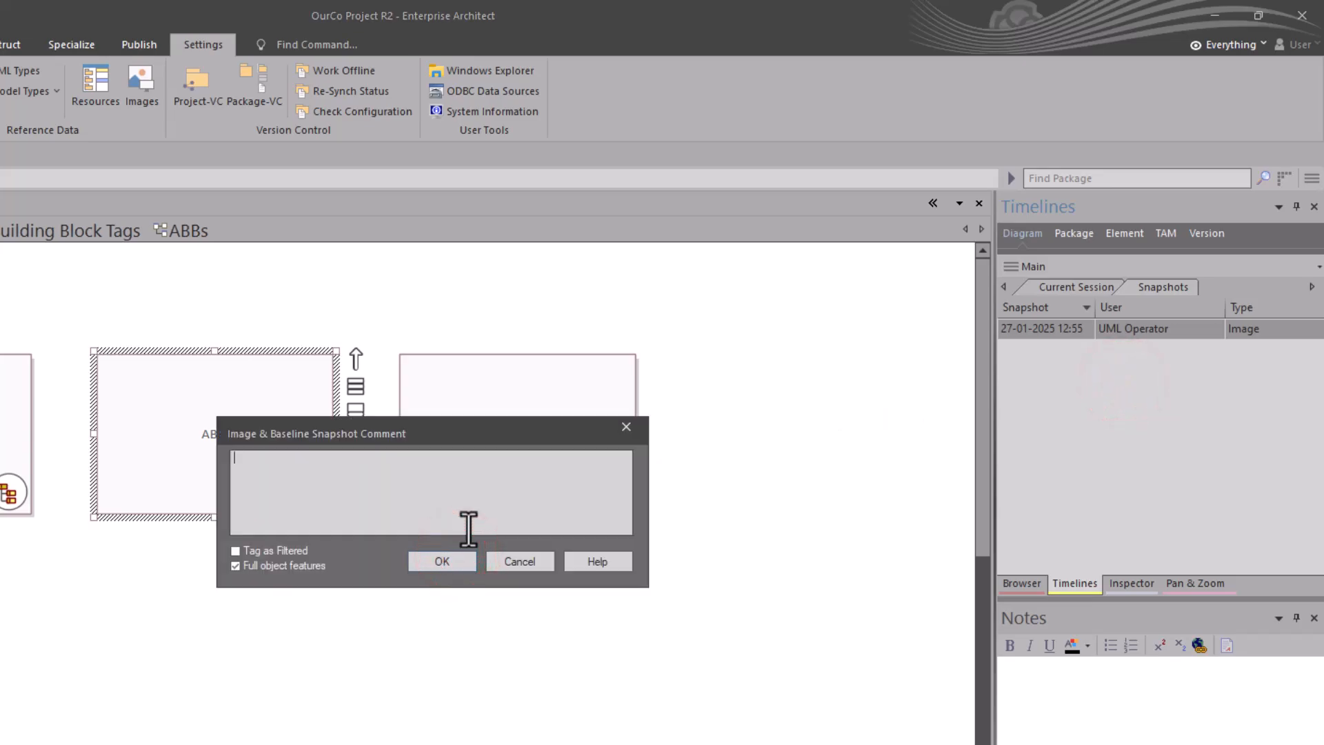
type("Initial Start")
left_click(441, 561)
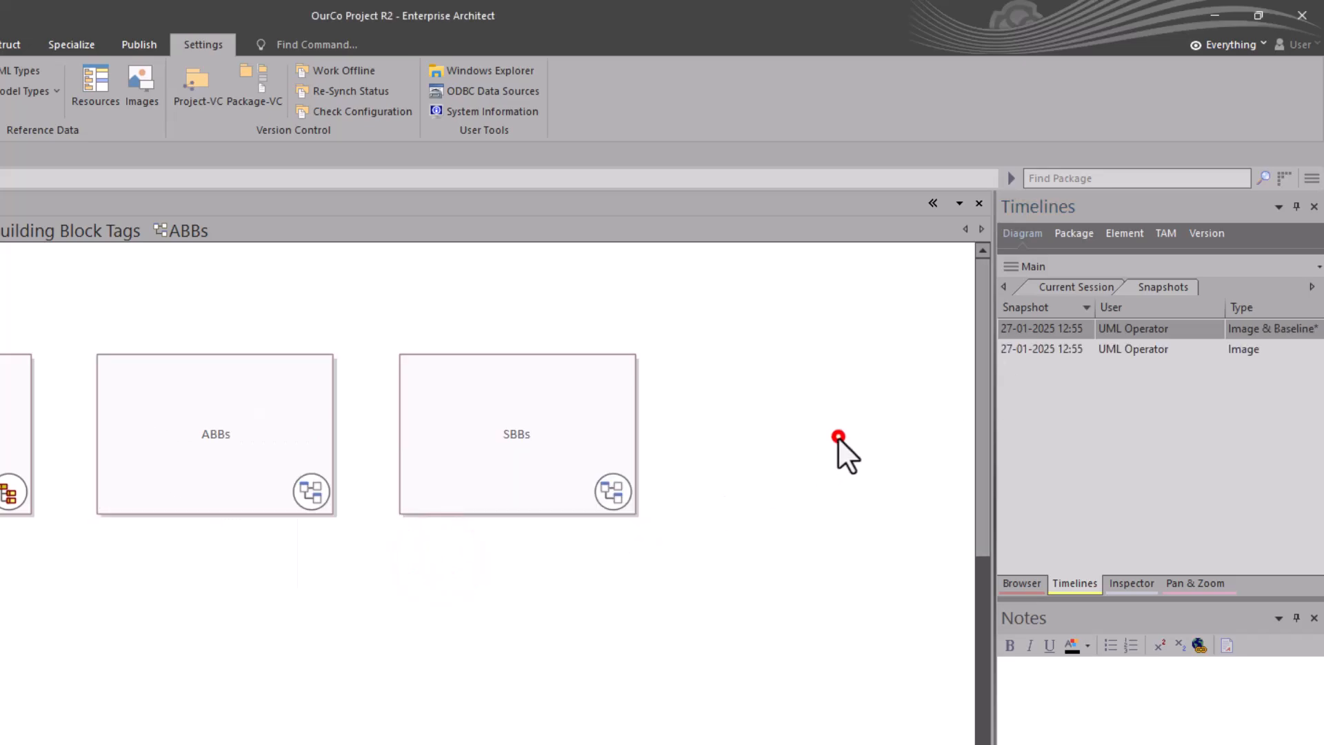
Step: Show the saved Image & Baseline snapshot of the Main diagram, check its compare option, and close the preview
left_click(1161, 348)
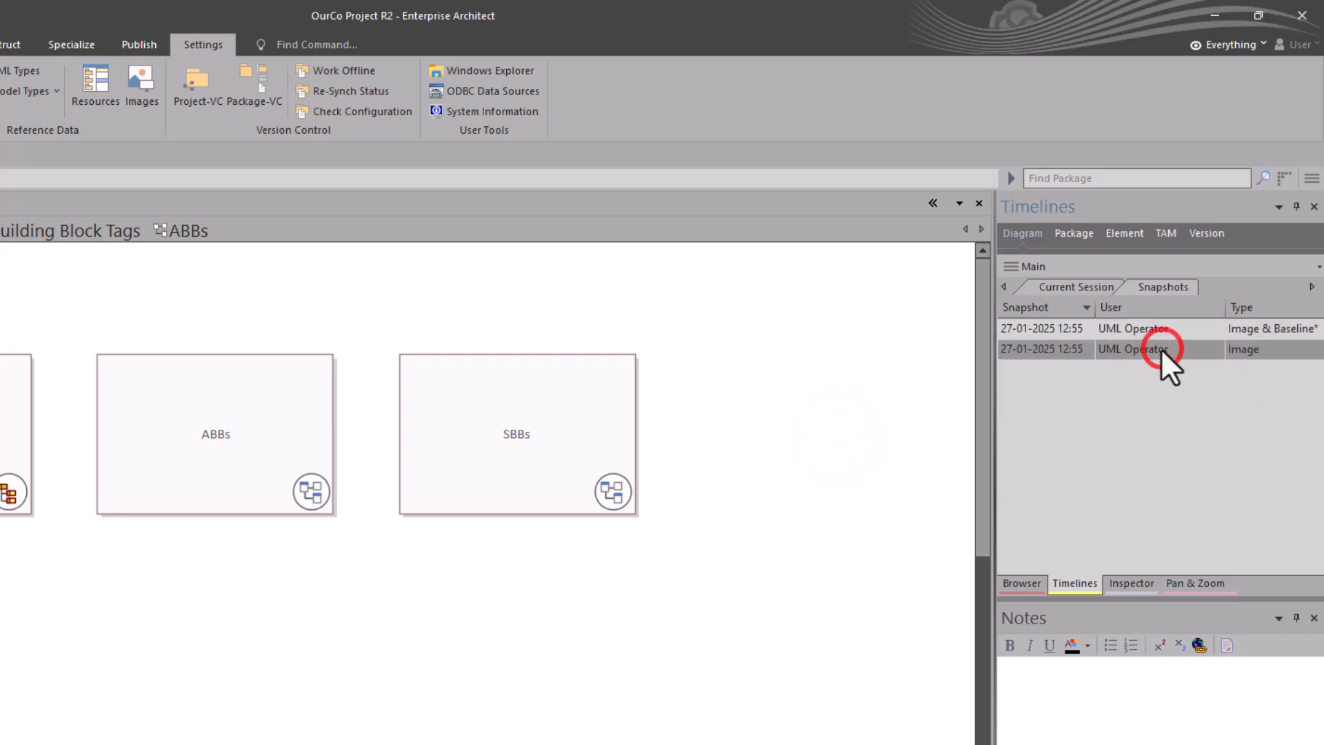
left_click(1118, 330)
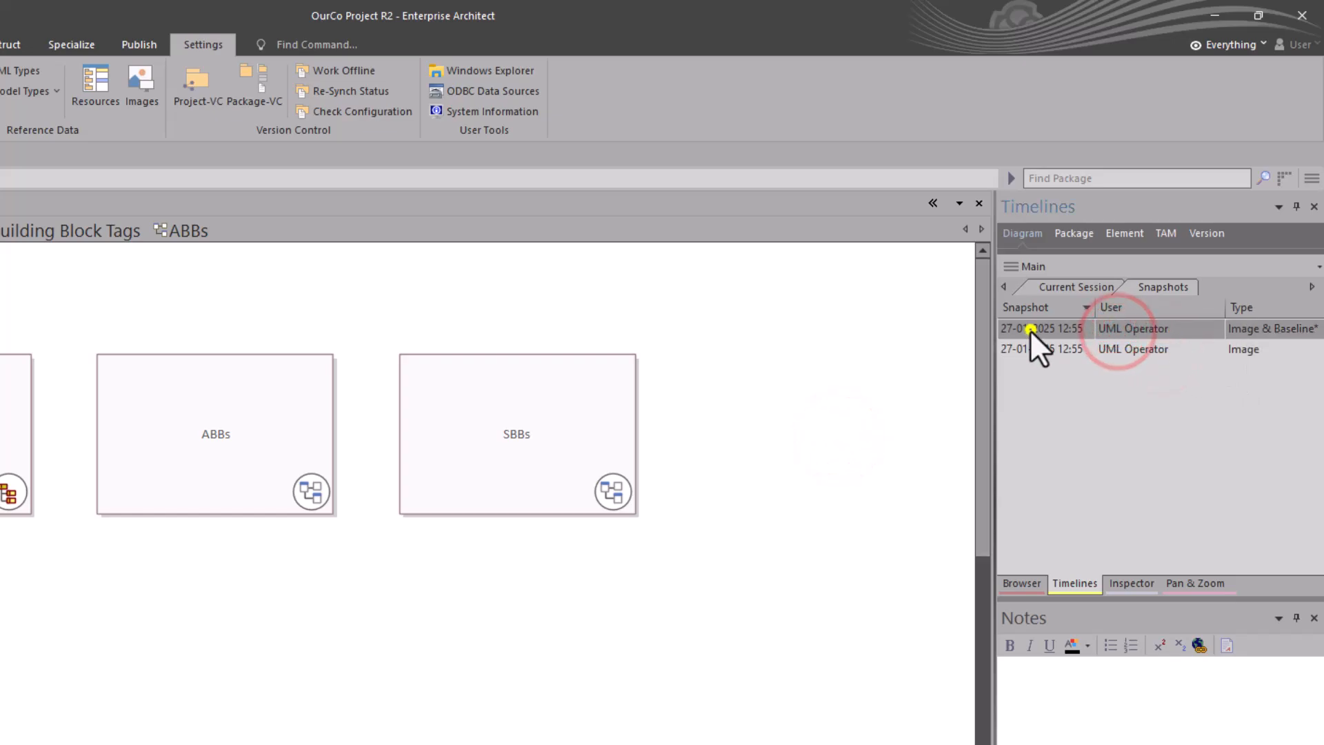
right_click(1030, 330)
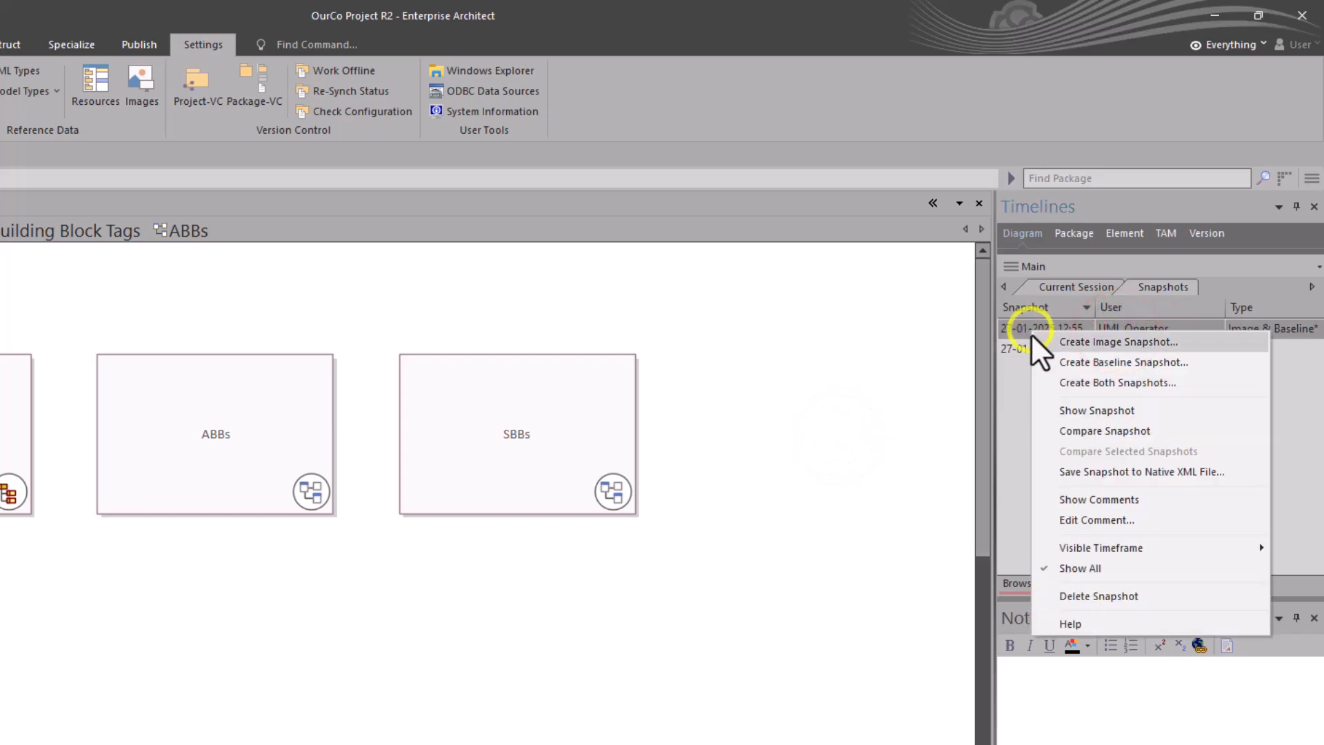
left_click(1074, 411)
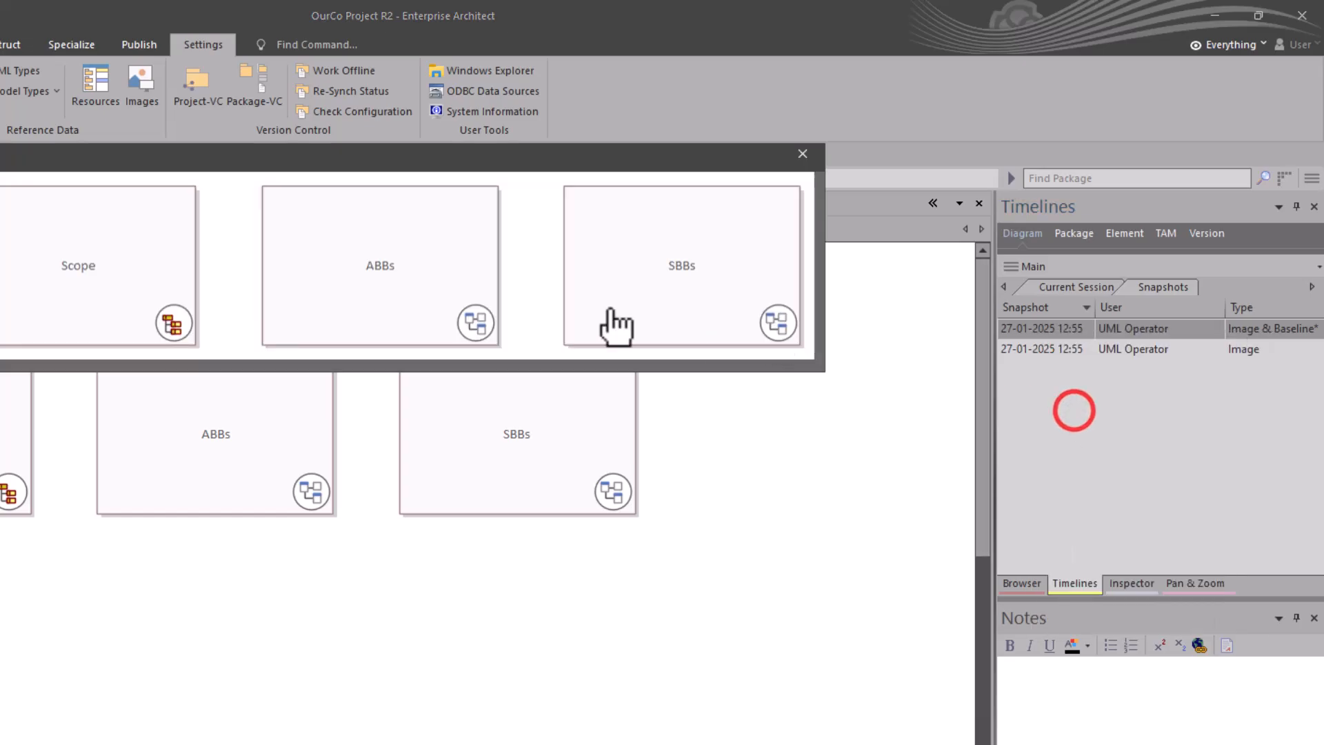
right_click(1033, 332)
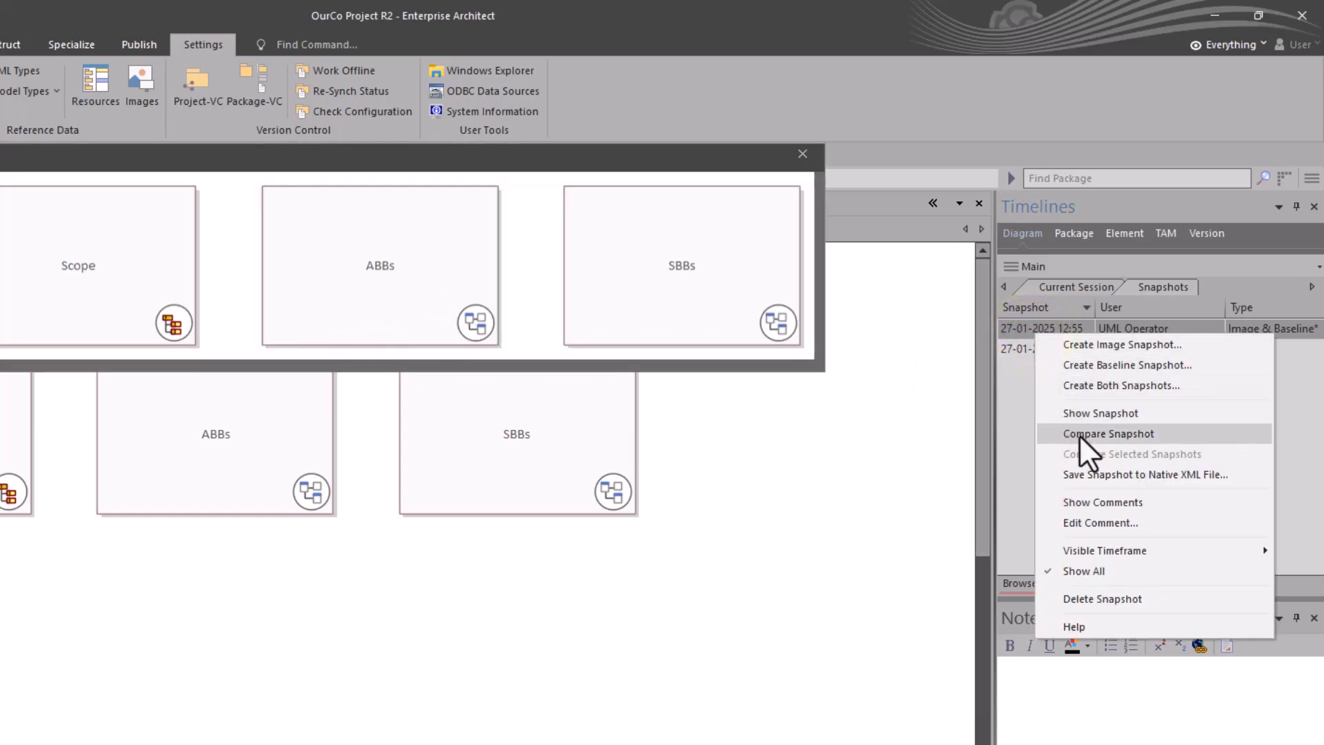
left_click(805, 152)
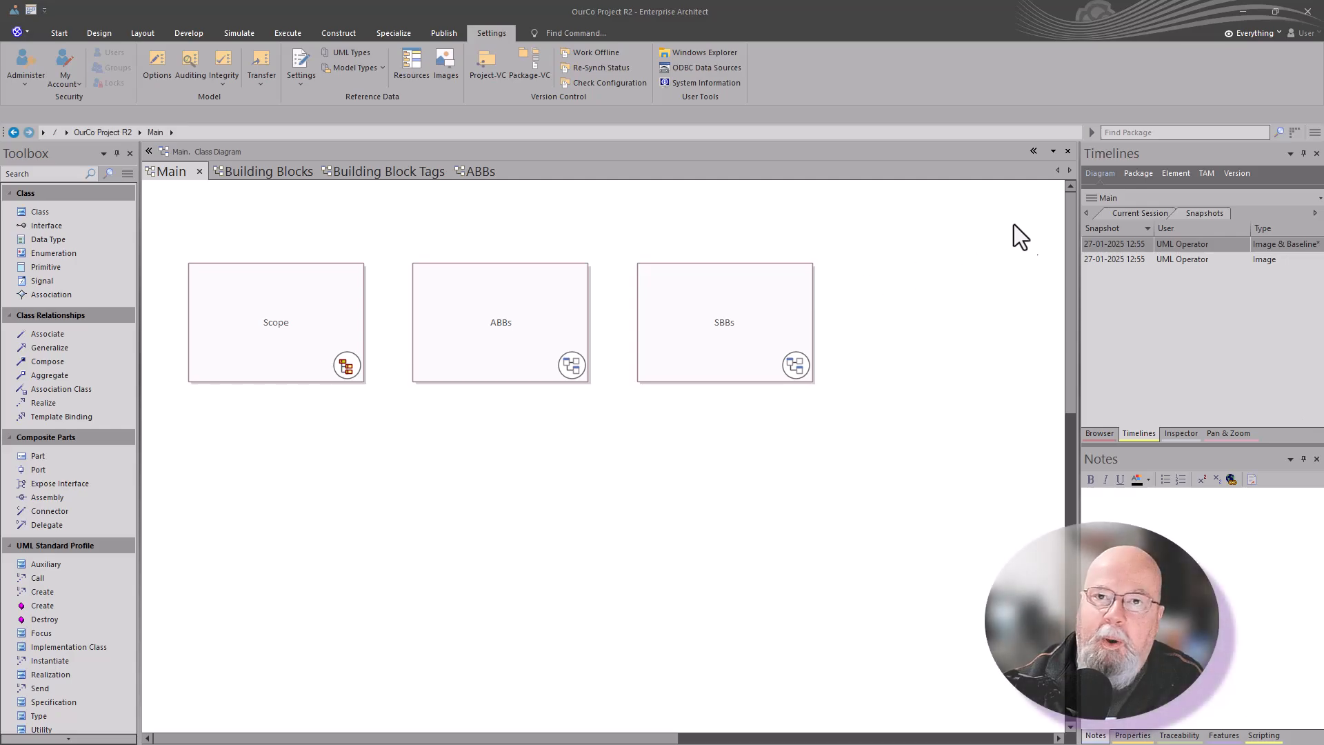
Step: Open the Deferred to R2 diagram from the Scope package and close all other open diagrams
left_click(1104, 175)
left_click(1097, 434)
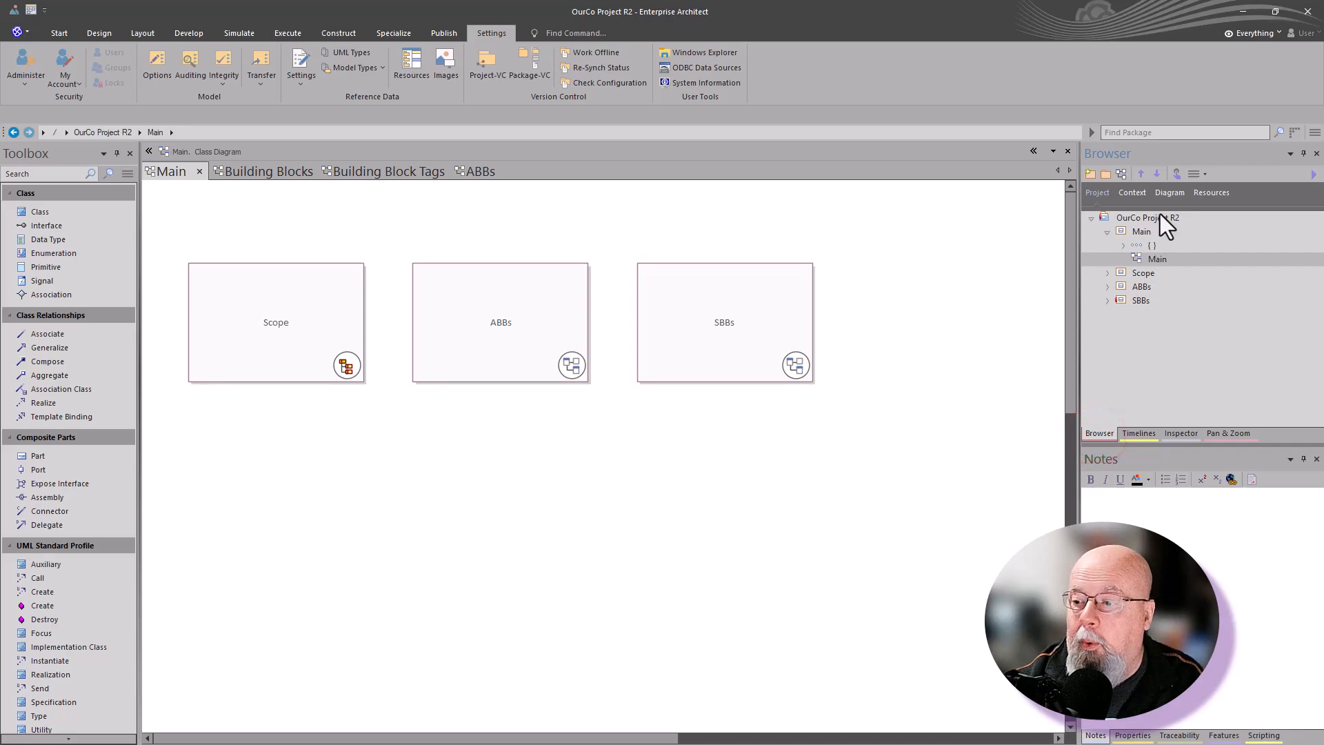
left_click(1108, 273)
double_click(1152, 315)
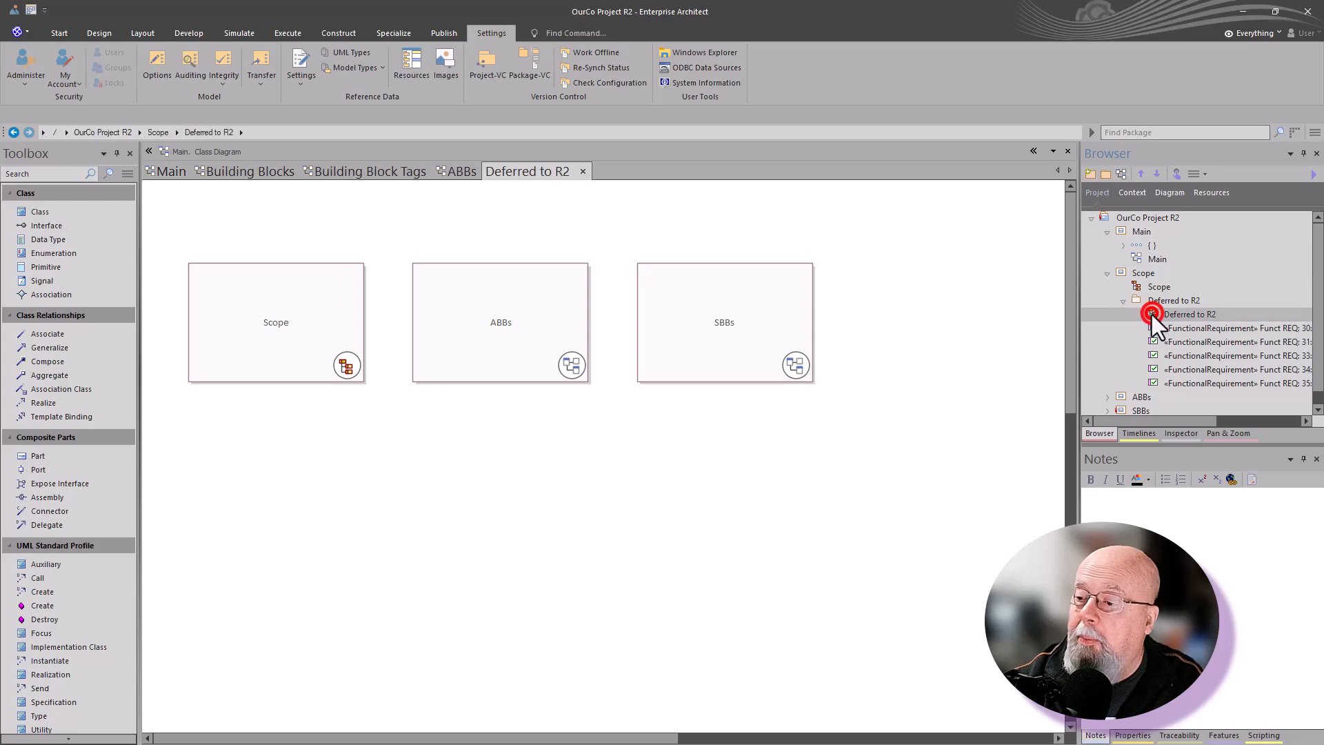
right_click(528, 167)
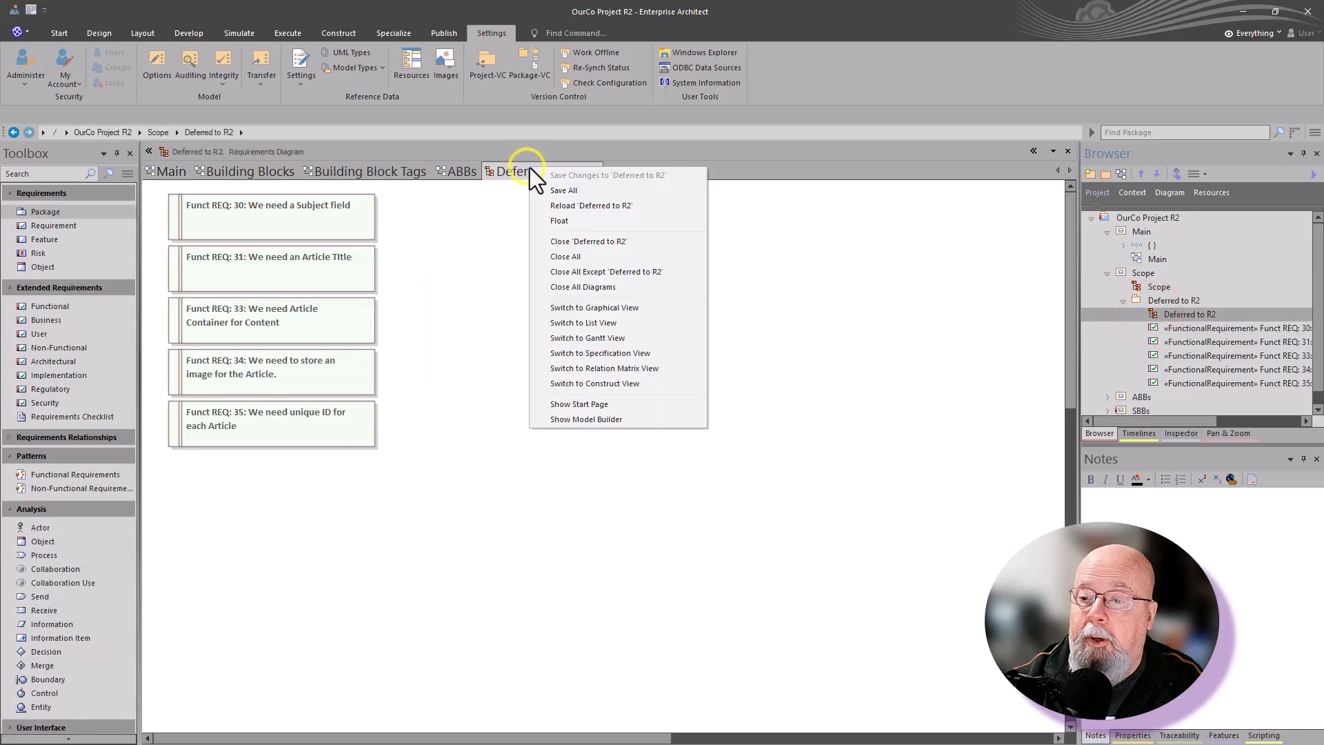
left_click(586, 268)
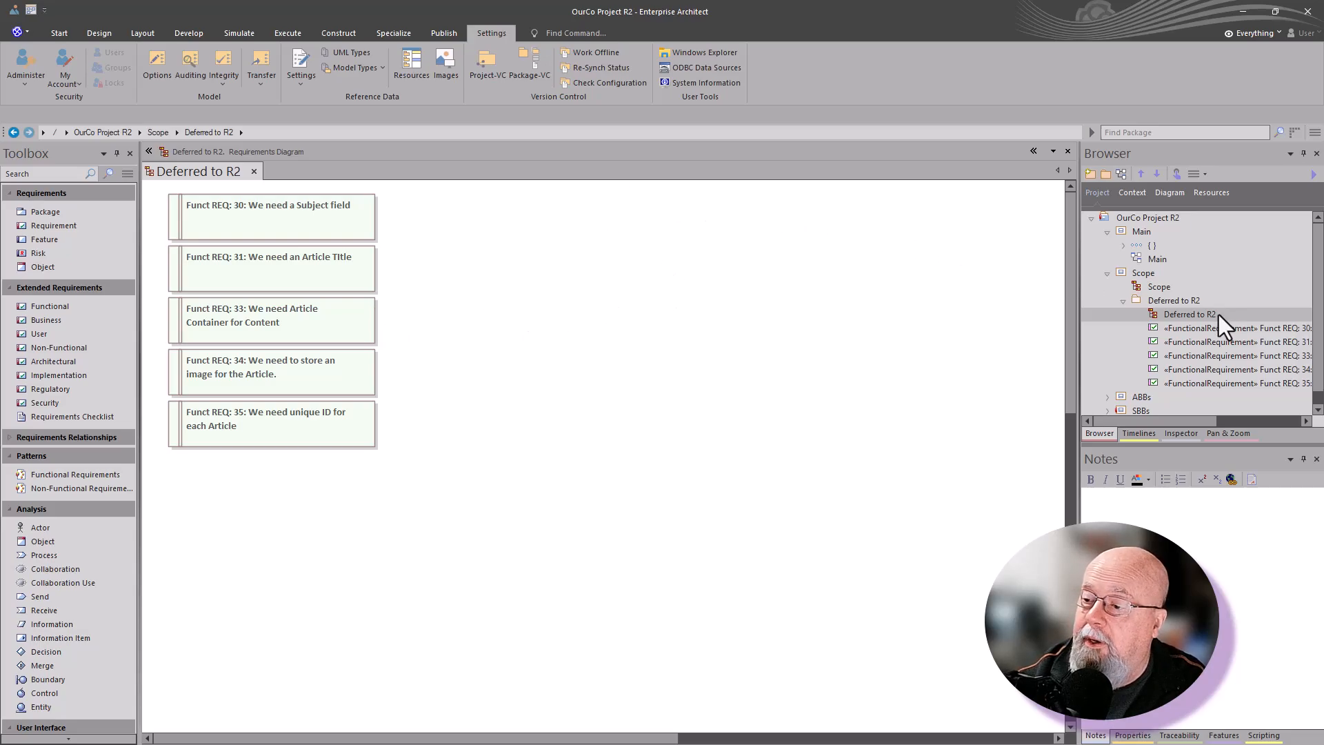
Step: Clone the structure of the Deferred to R2 package as a new version named Project Reqs R2 with version 0.02
left_click(1172, 303)
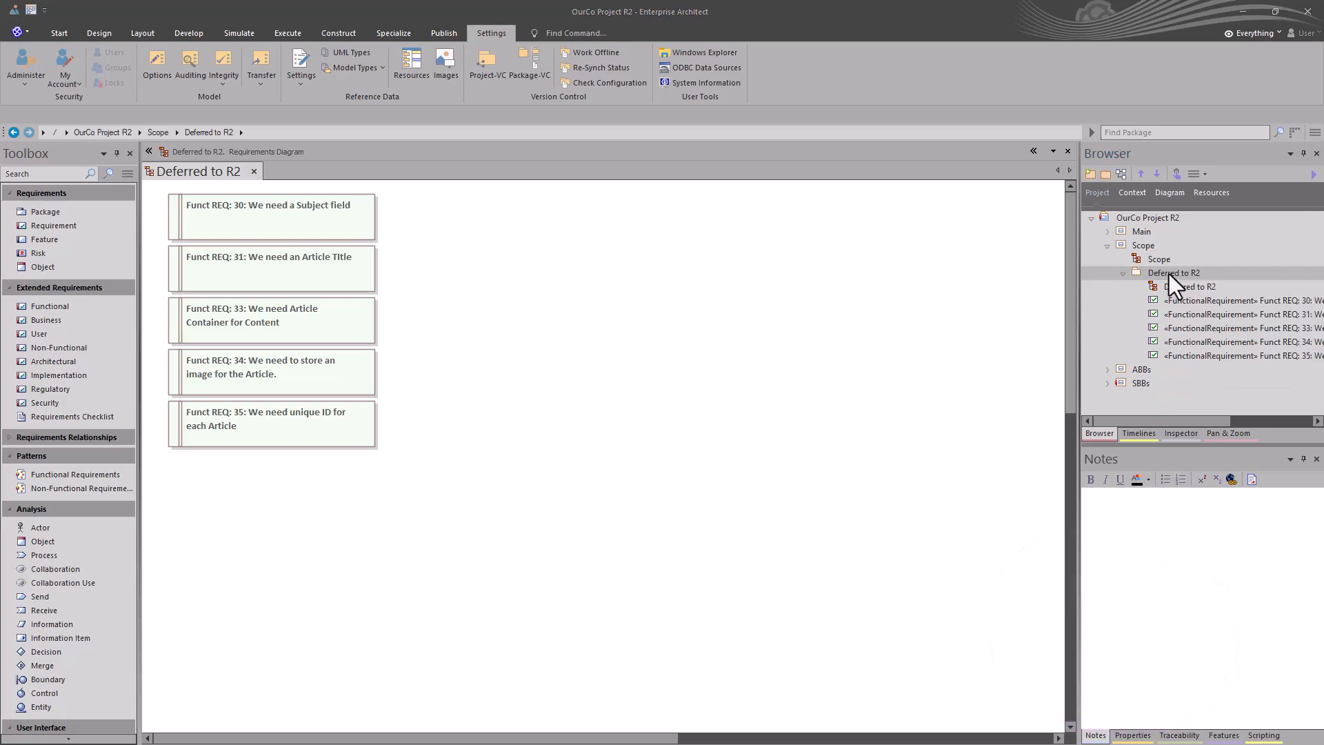
right_click(1171, 275)
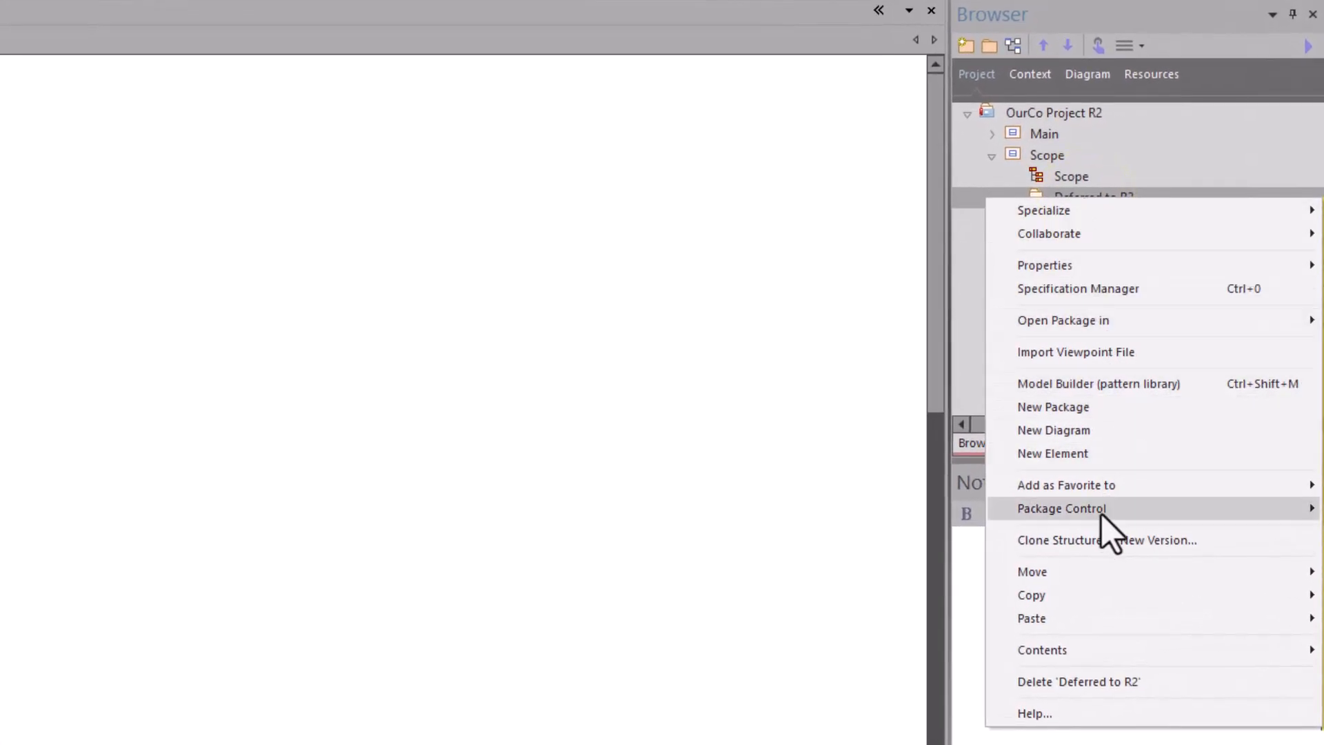
left_click(1130, 540)
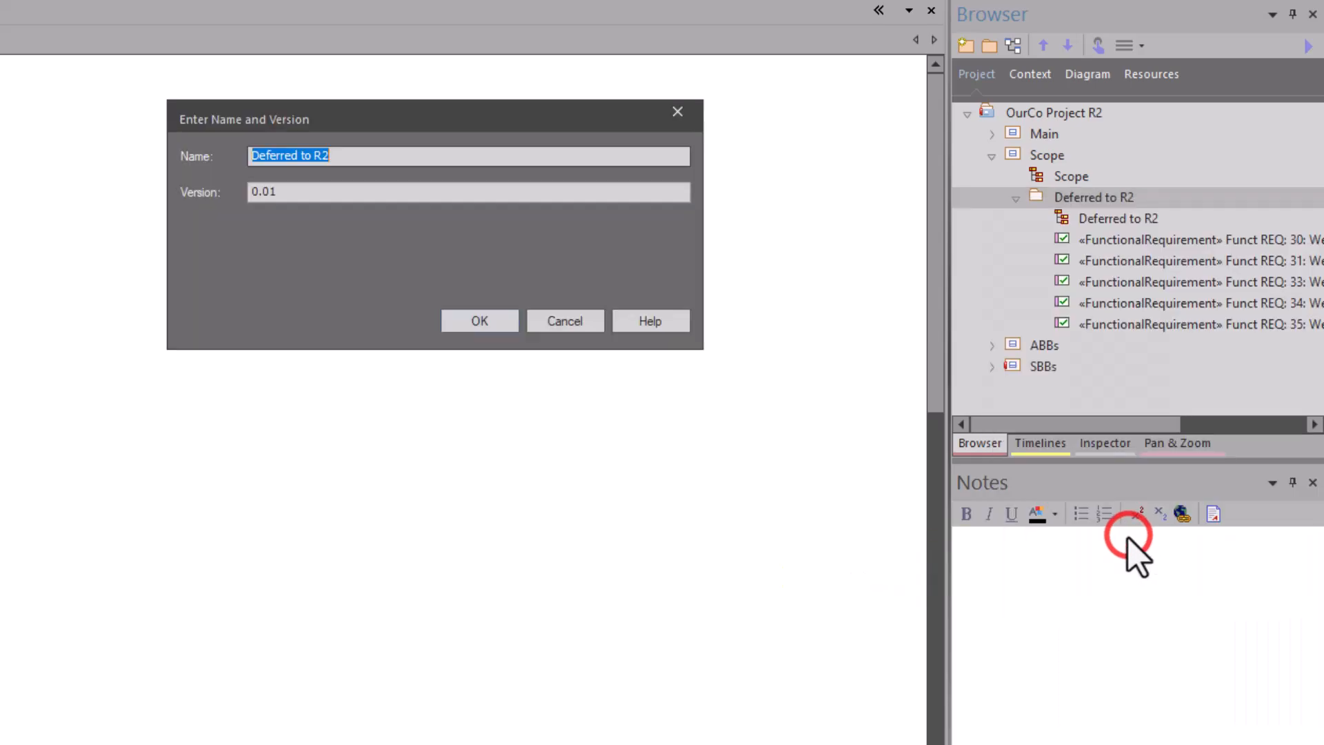
left_click(295, 194)
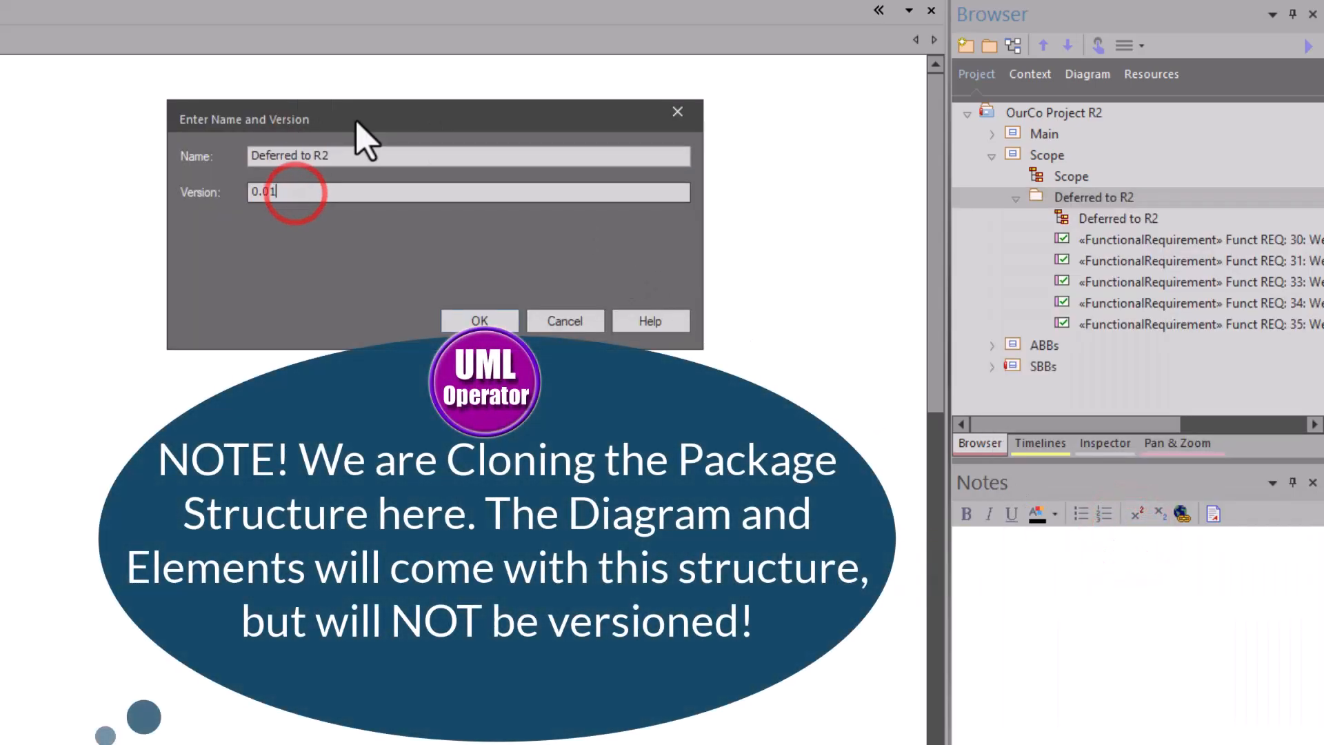
key("BackSpace")
type("2")
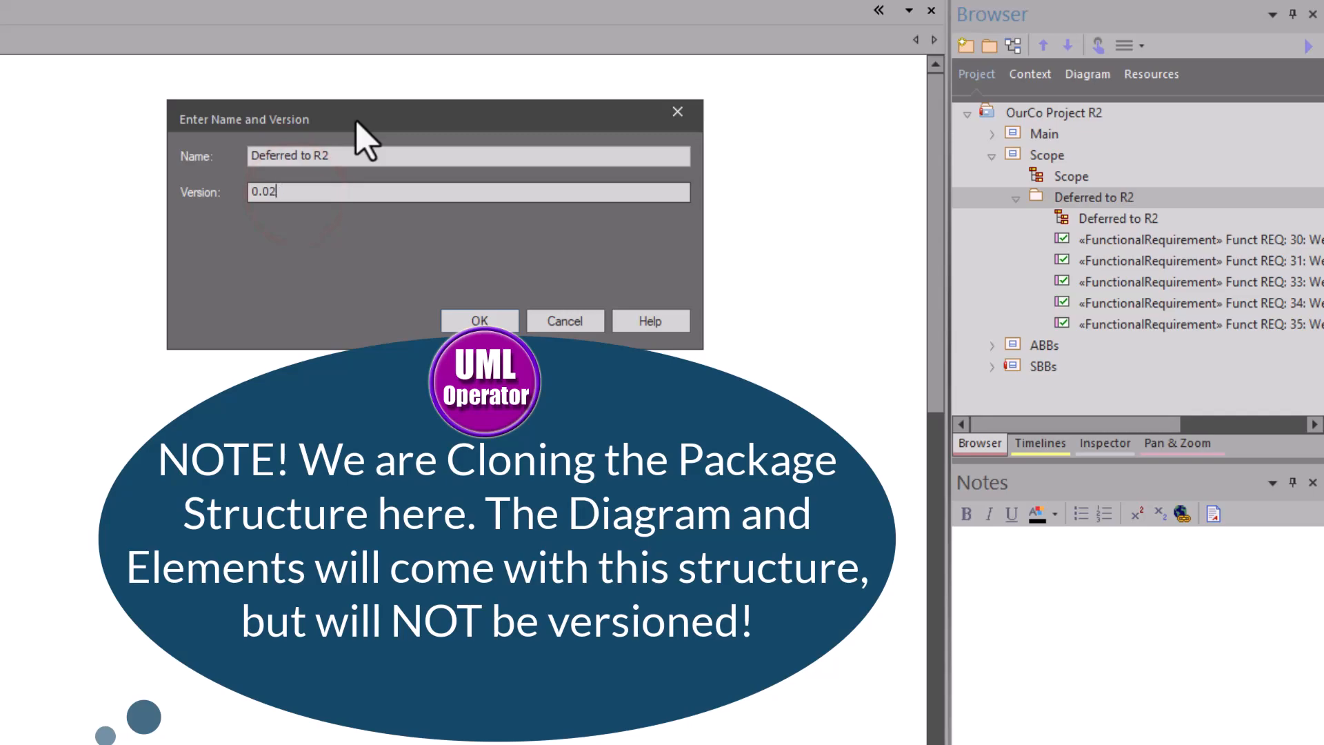
left_click_drag(332, 154, 220, 127)
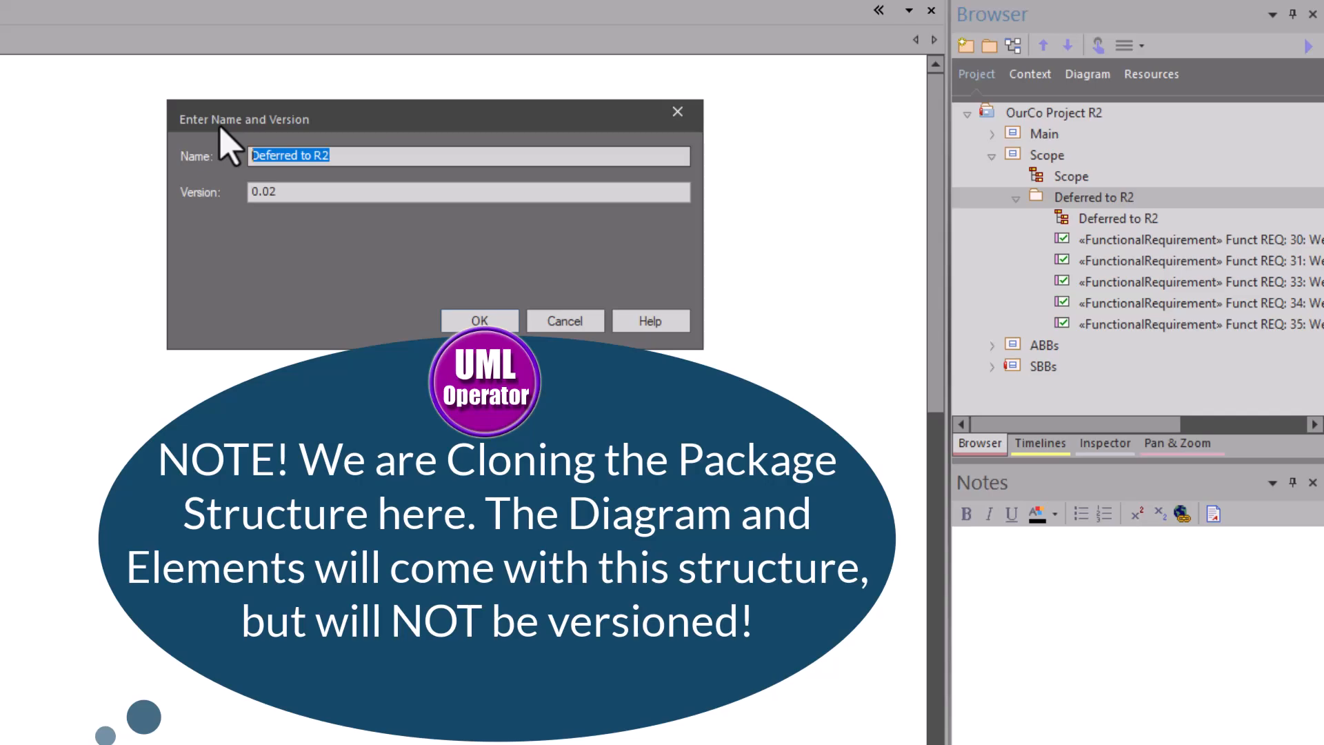
type("Project Reqs R2")
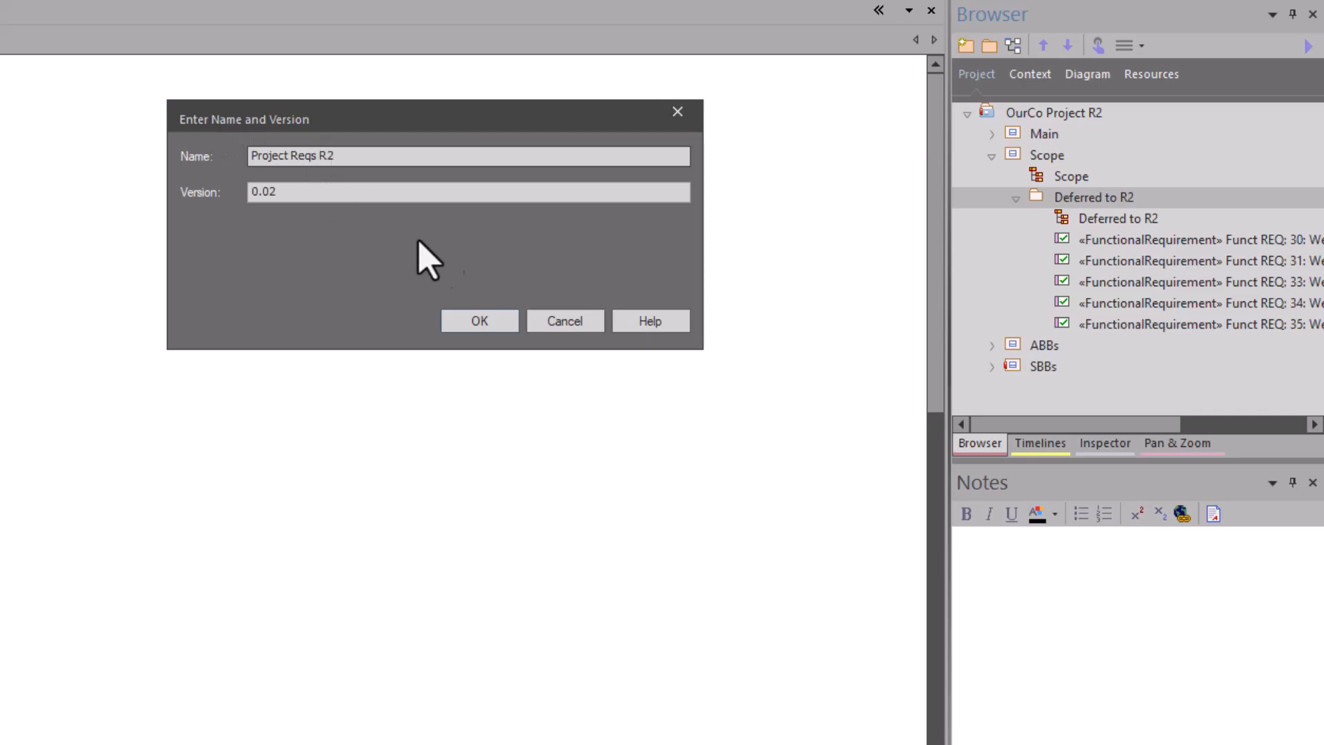
left_click(466, 320)
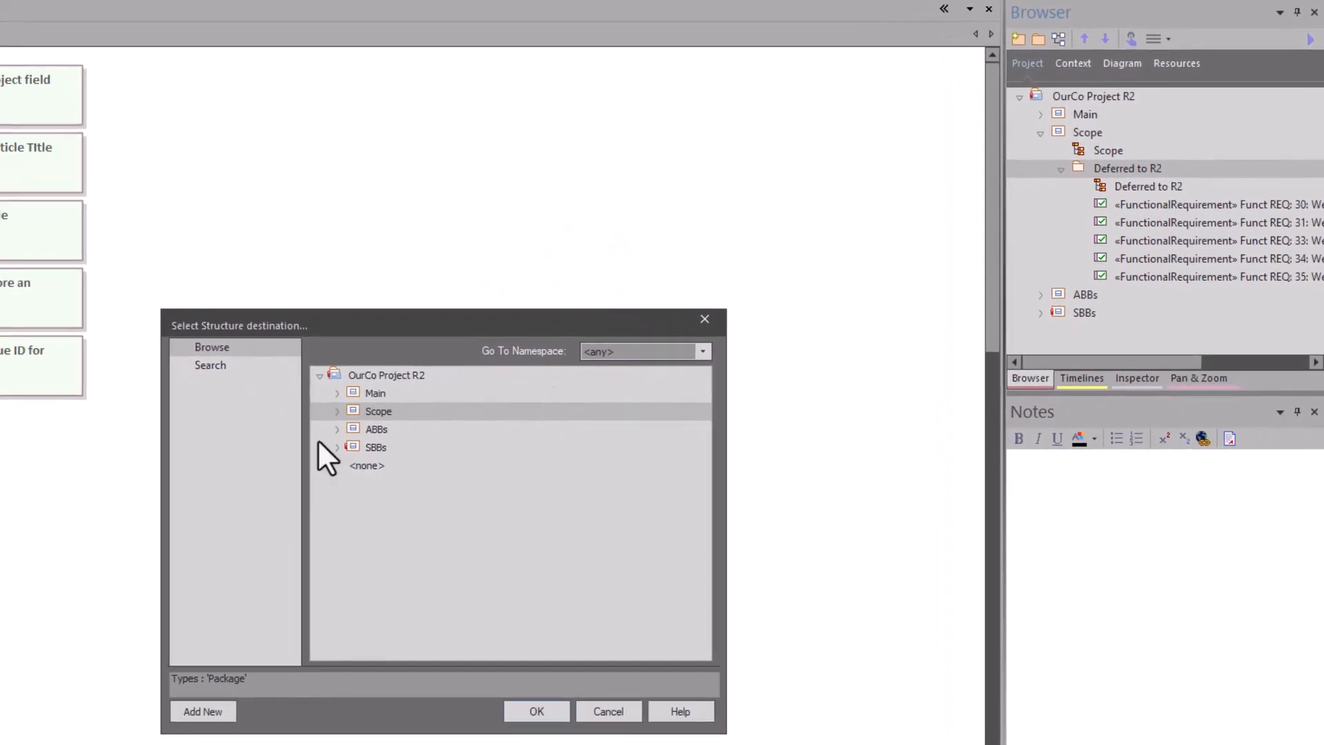
Step: Choose the Scope package as the destination for the cloned structure and confirm
left_click(367, 408)
left_click(420, 329)
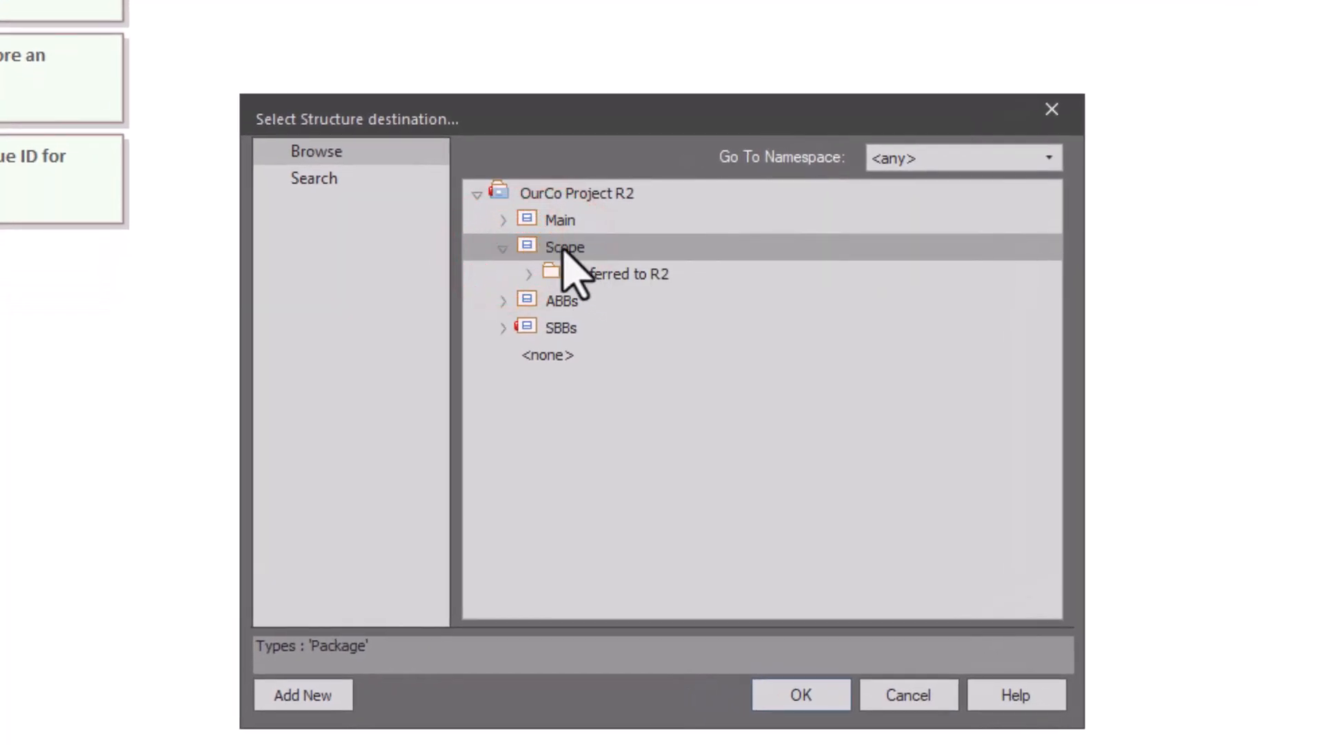
left_click(601, 274)
left_click(560, 247)
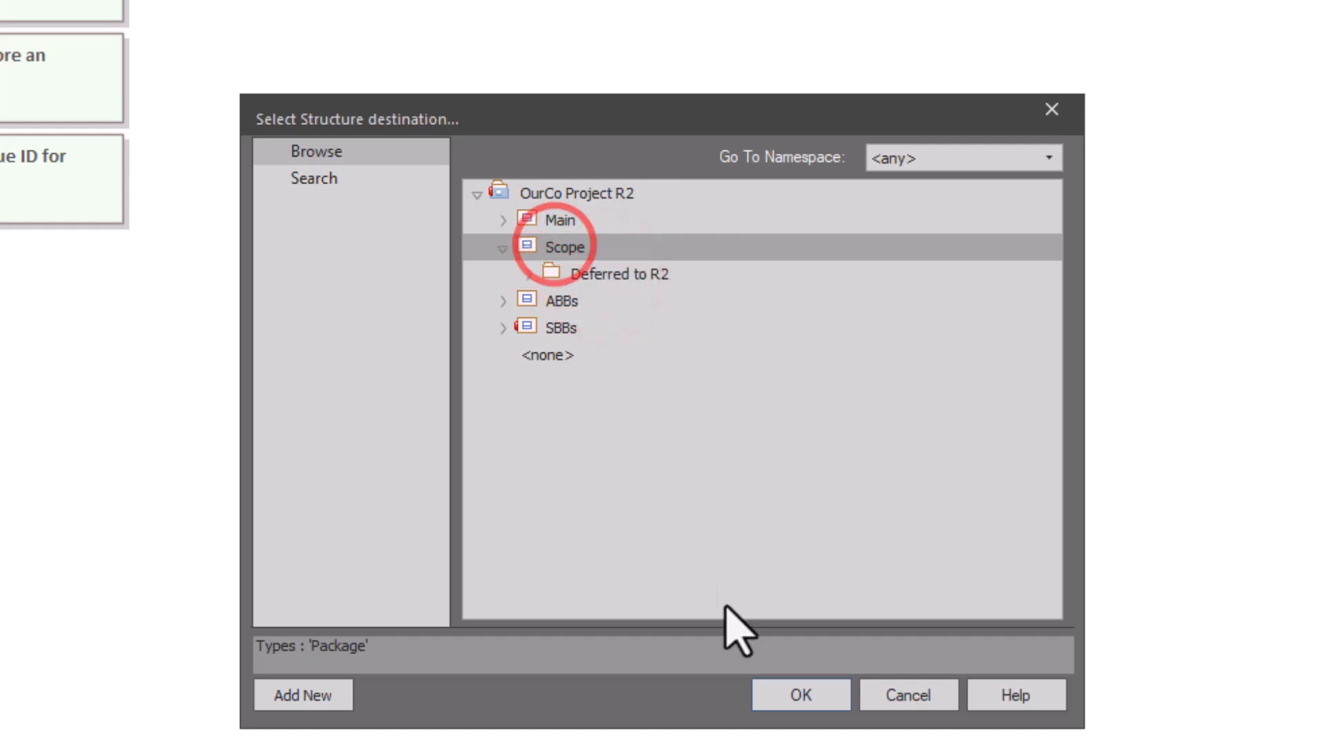
left_click(786, 693)
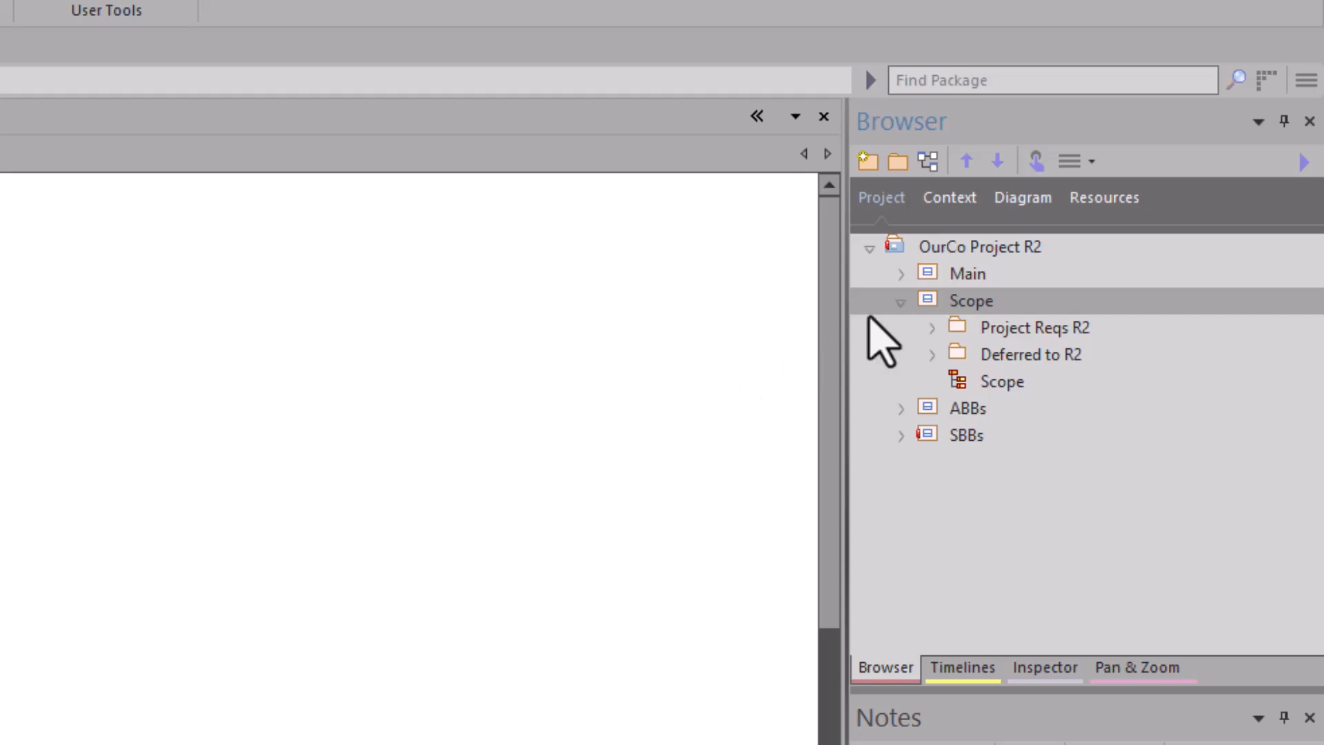
Step: Open the cloned Deferred to R2 diagram inside the Project Reqs R2 package
left_click(1011, 327)
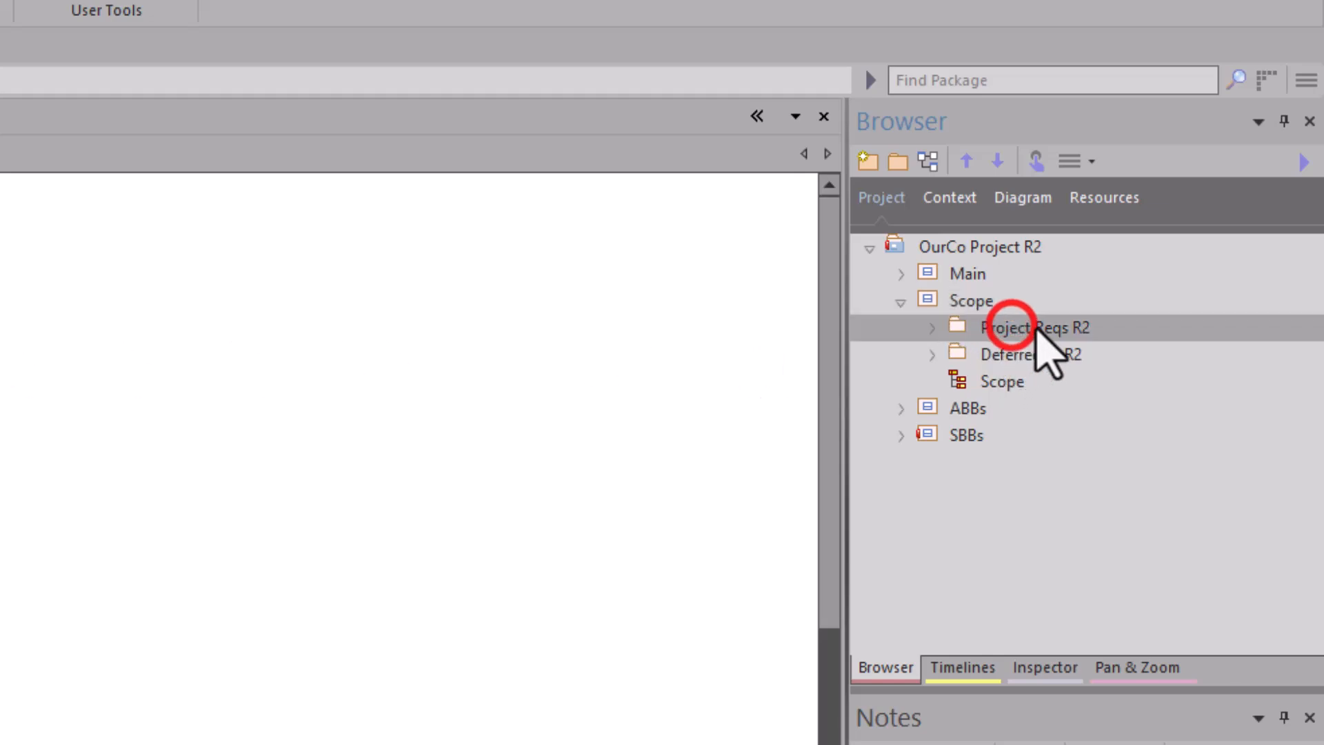
left_click(933, 328)
left_click(1004, 349)
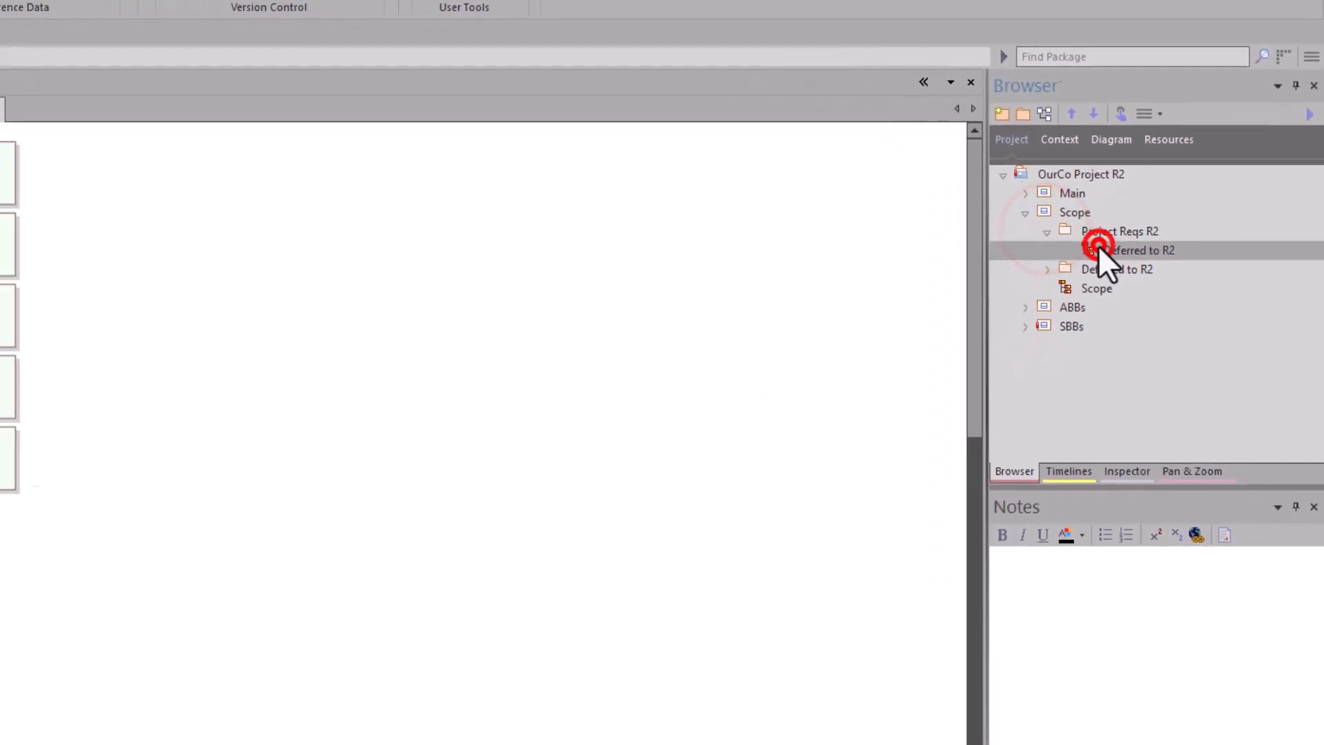
double_click(1095, 251)
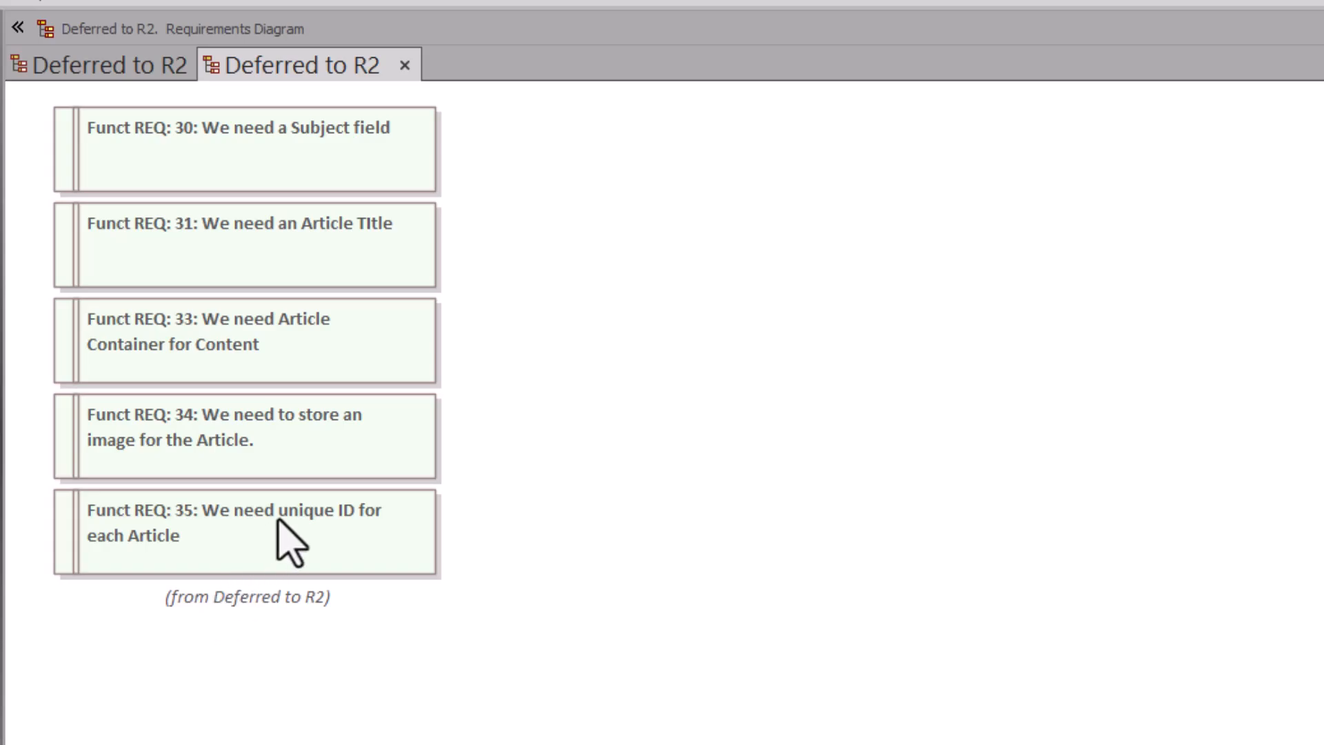
Step: Compare the requirements on the cloned Deferred to R2 diagram with those on the original diagram
left_click_drag(564, 616, 273, 114)
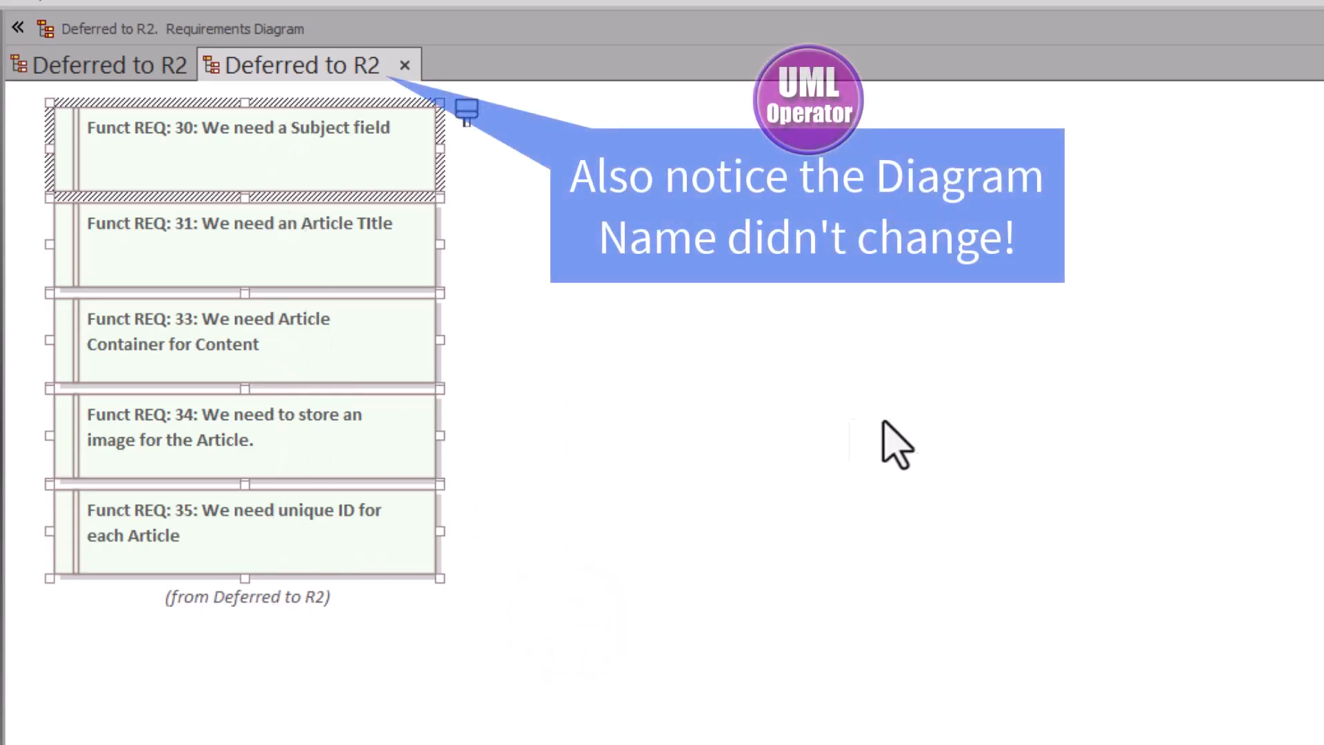
left_click(870, 422)
left_click(138, 62)
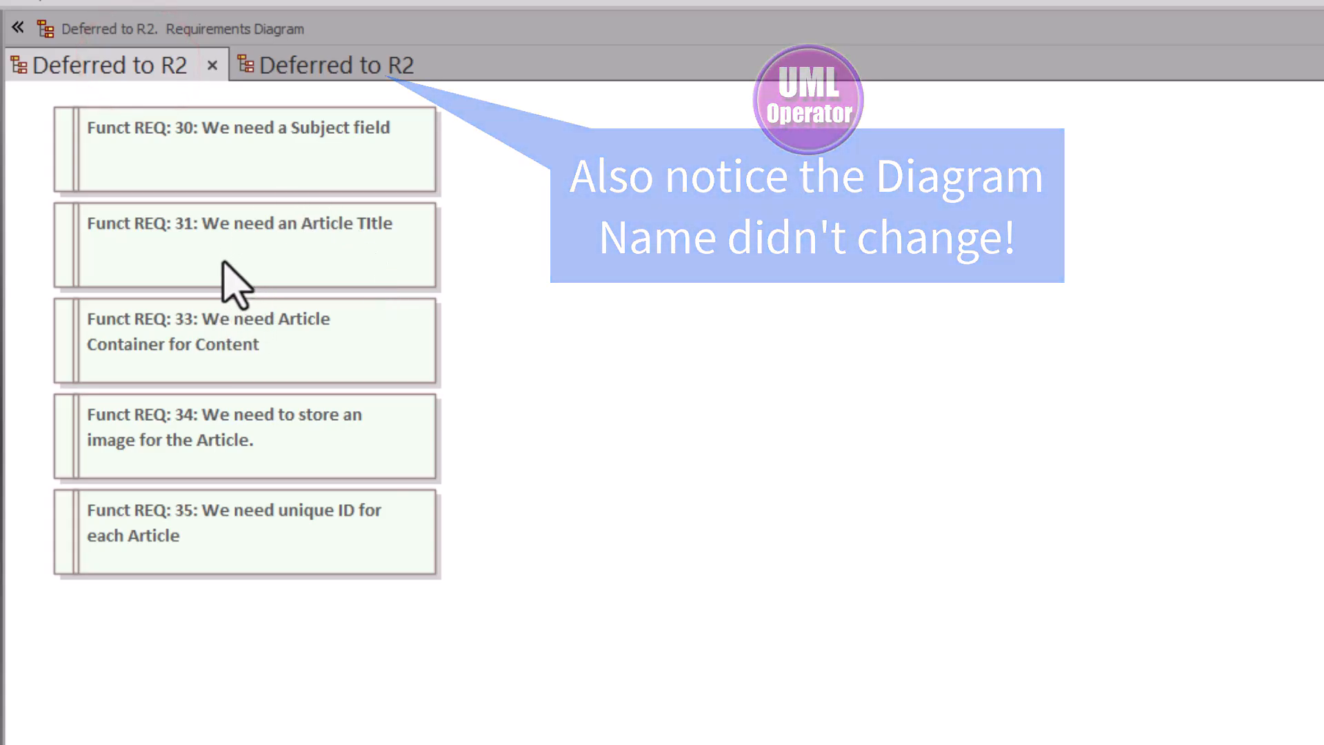
left_click(303, 64)
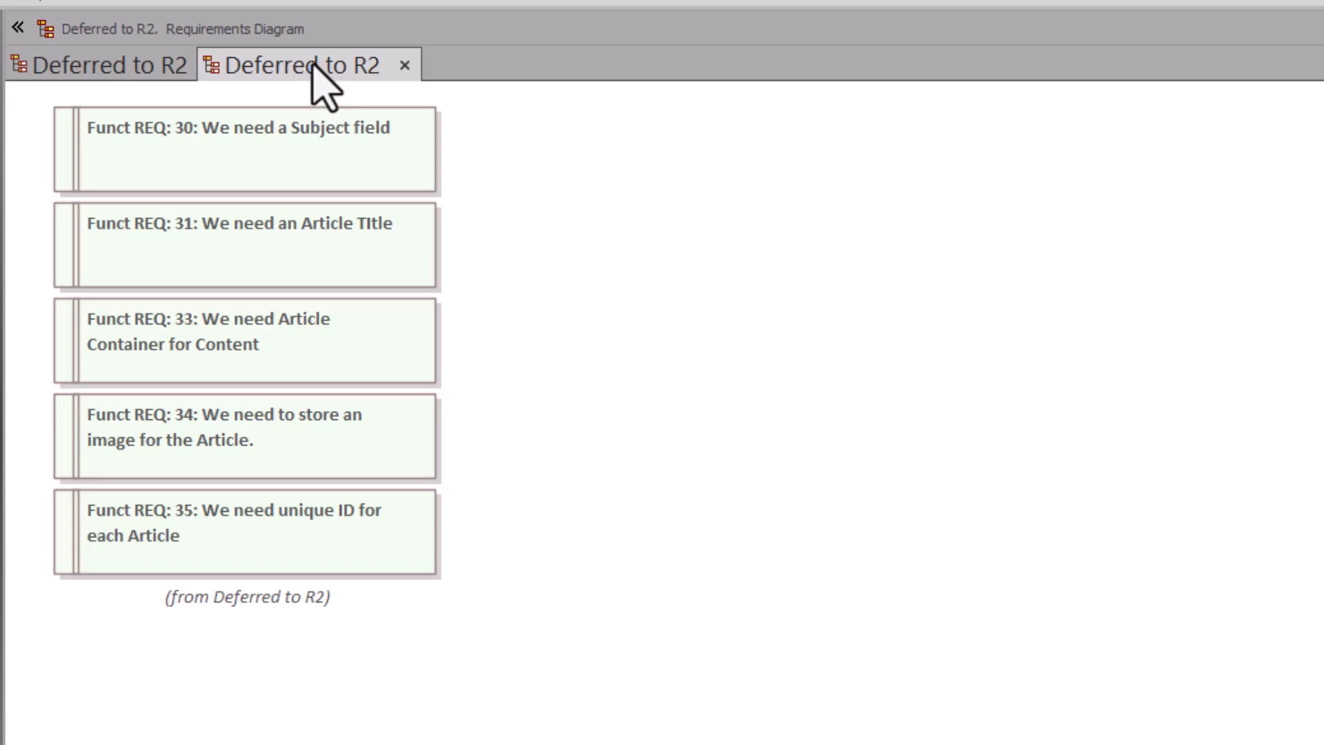
Step: Rename the cloned diagram in the Project Reqs R2 package to Project Reqs R2
left_click(1206, 176)
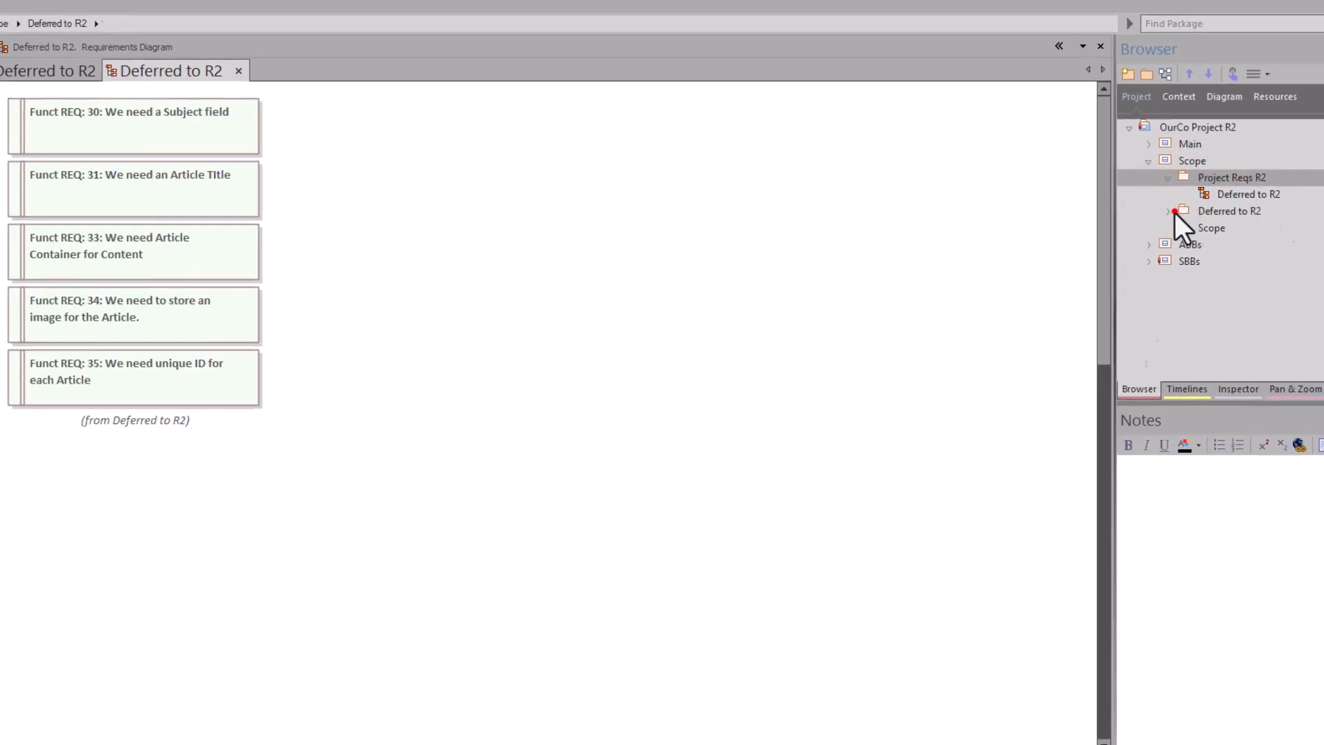
left_click(1174, 208)
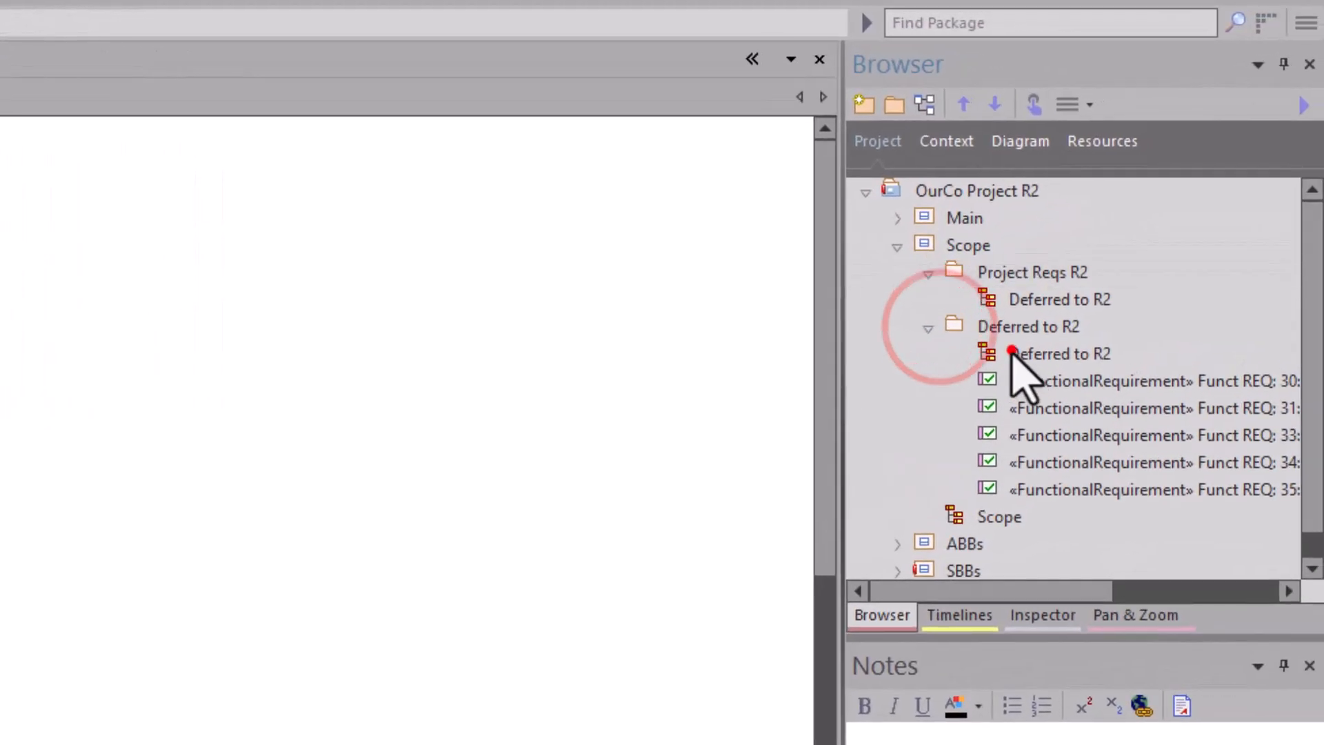
double_click(1011, 353)
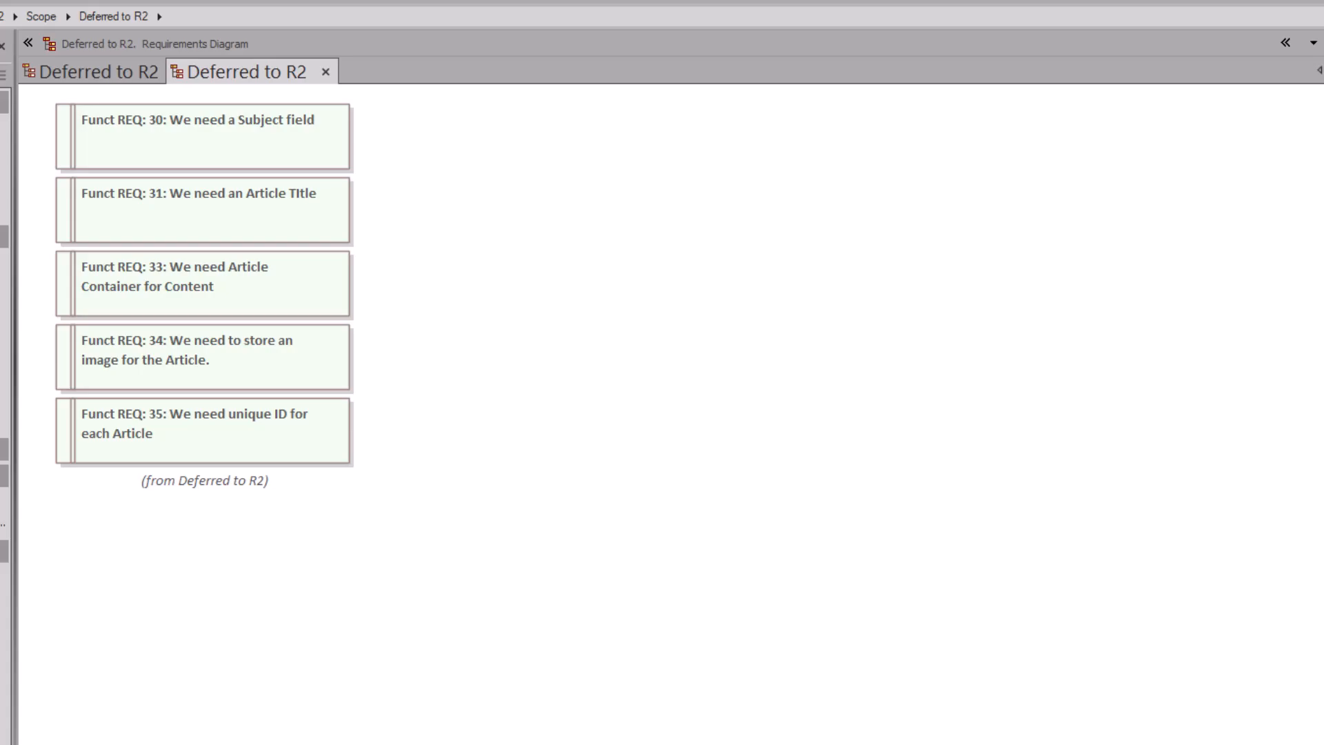
double_click(434, 136)
type("Project Reqs R2")
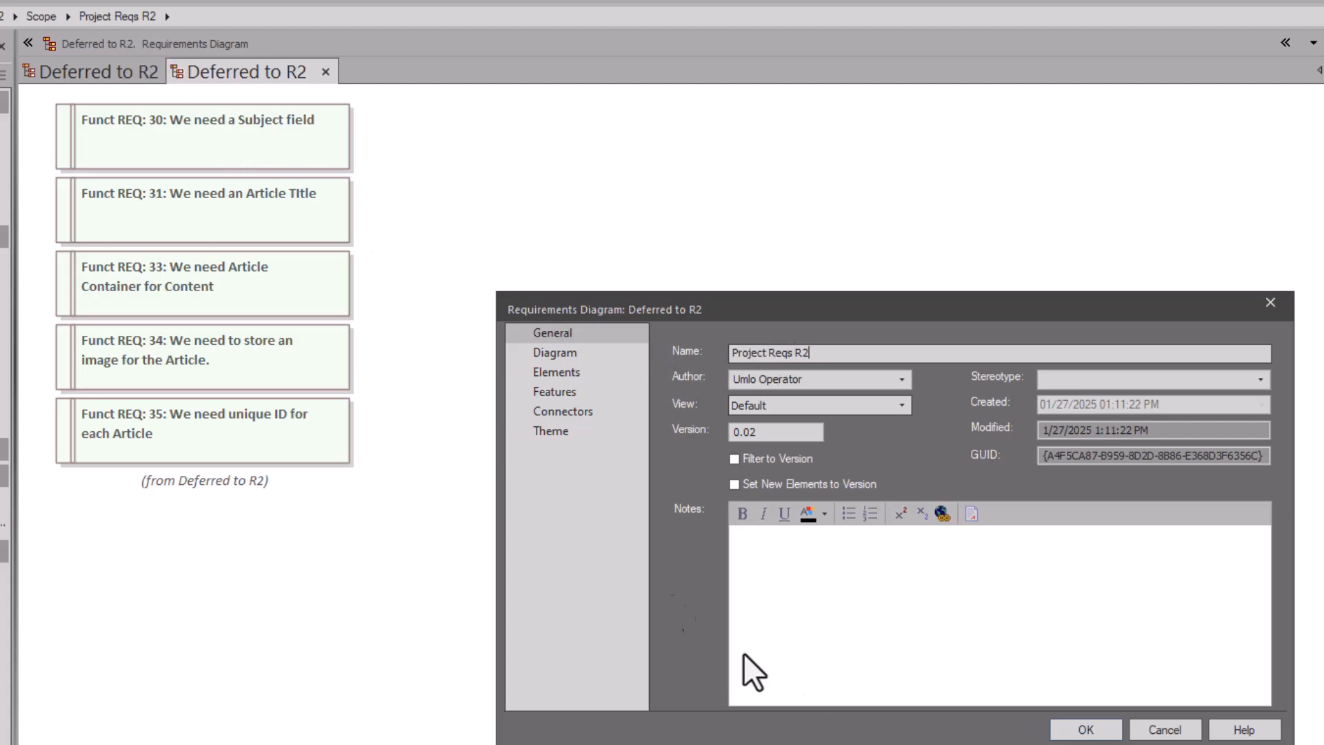
left_click(1084, 729)
left_click(913, 503)
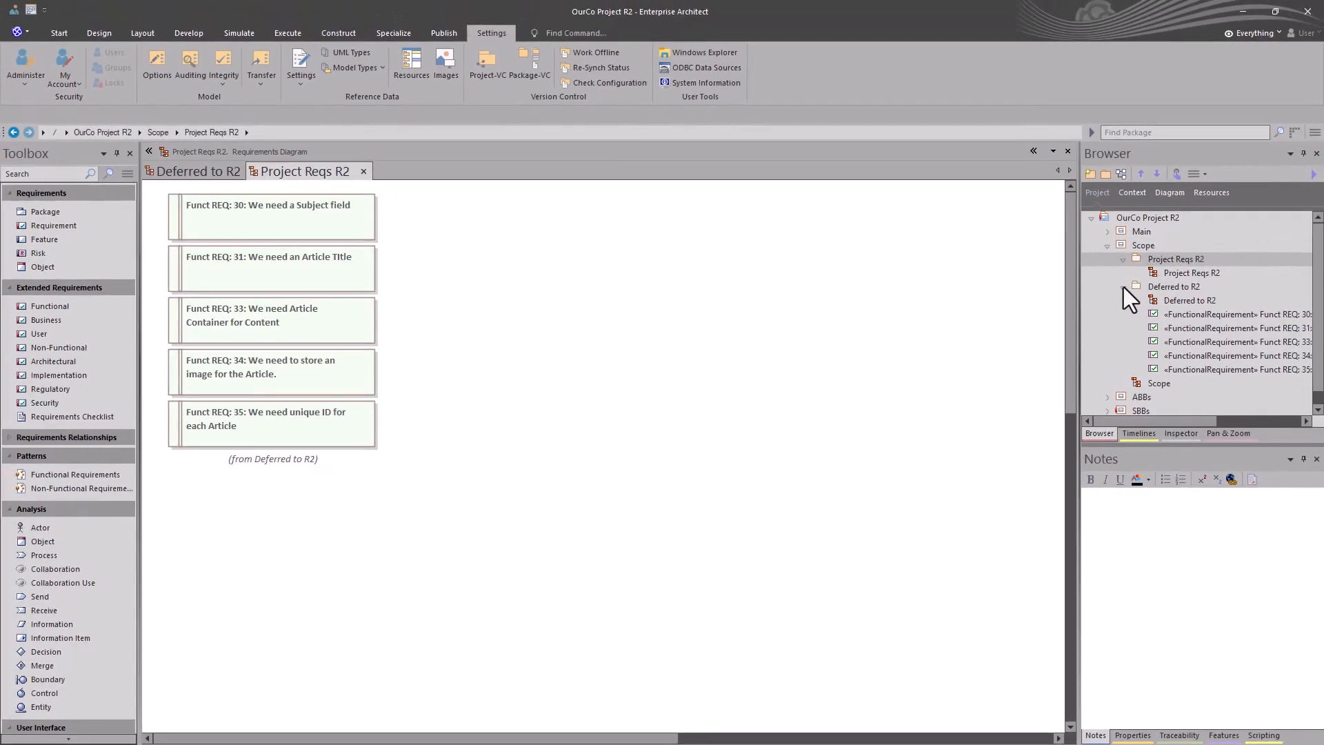
Step: Collapse the Deferred to R2 package and select the Project Reqs R2 diagram within its package
left_click(1123, 287)
left_click(1121, 260)
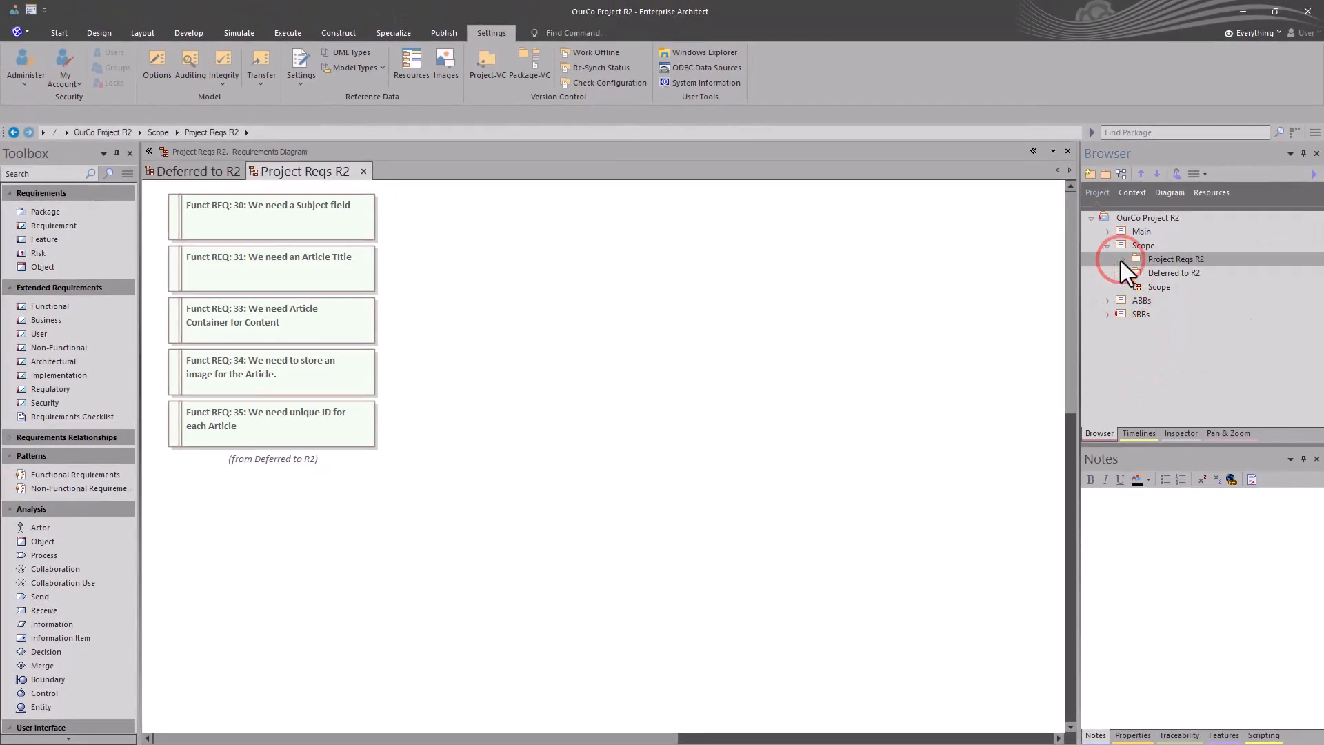
left_click(1125, 260)
left_click(1167, 274)
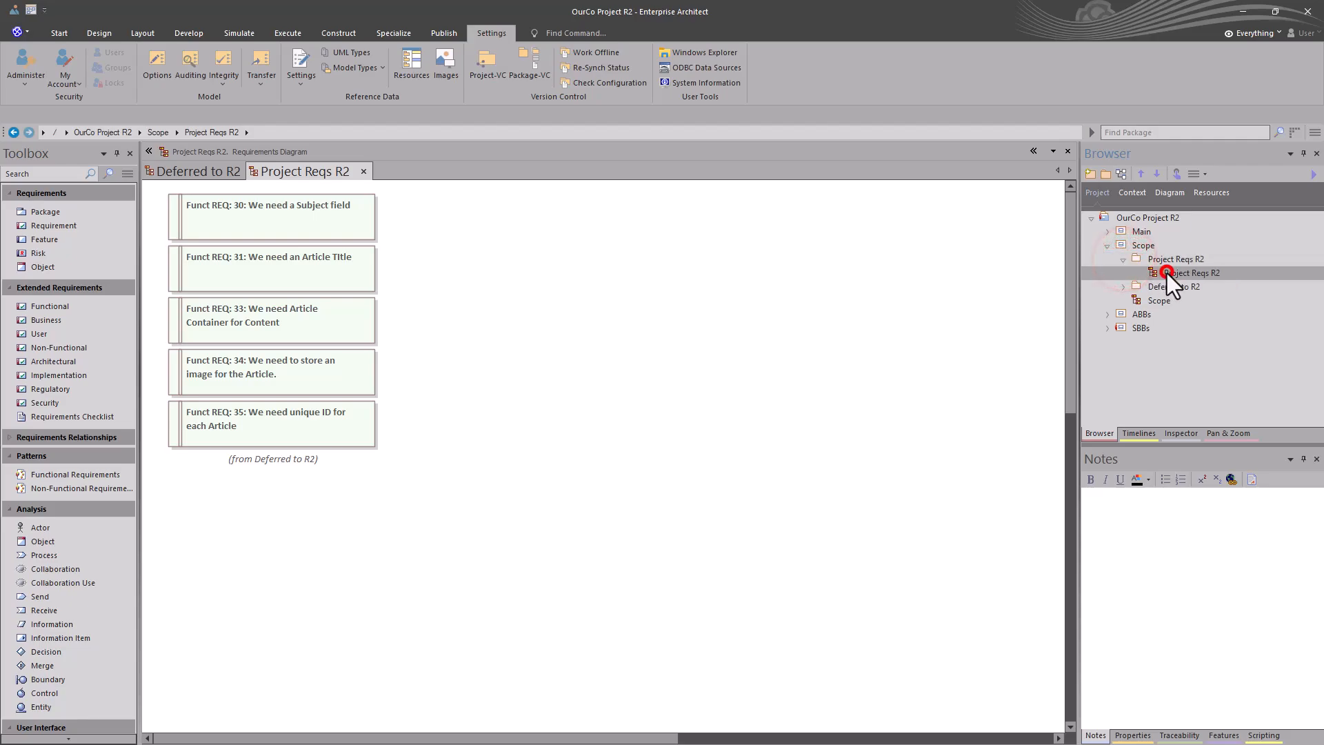
Step: Review the commands for managing the Project Reqs R2 diagram, including Clone as New Version and the compare options
right_click(1167, 273)
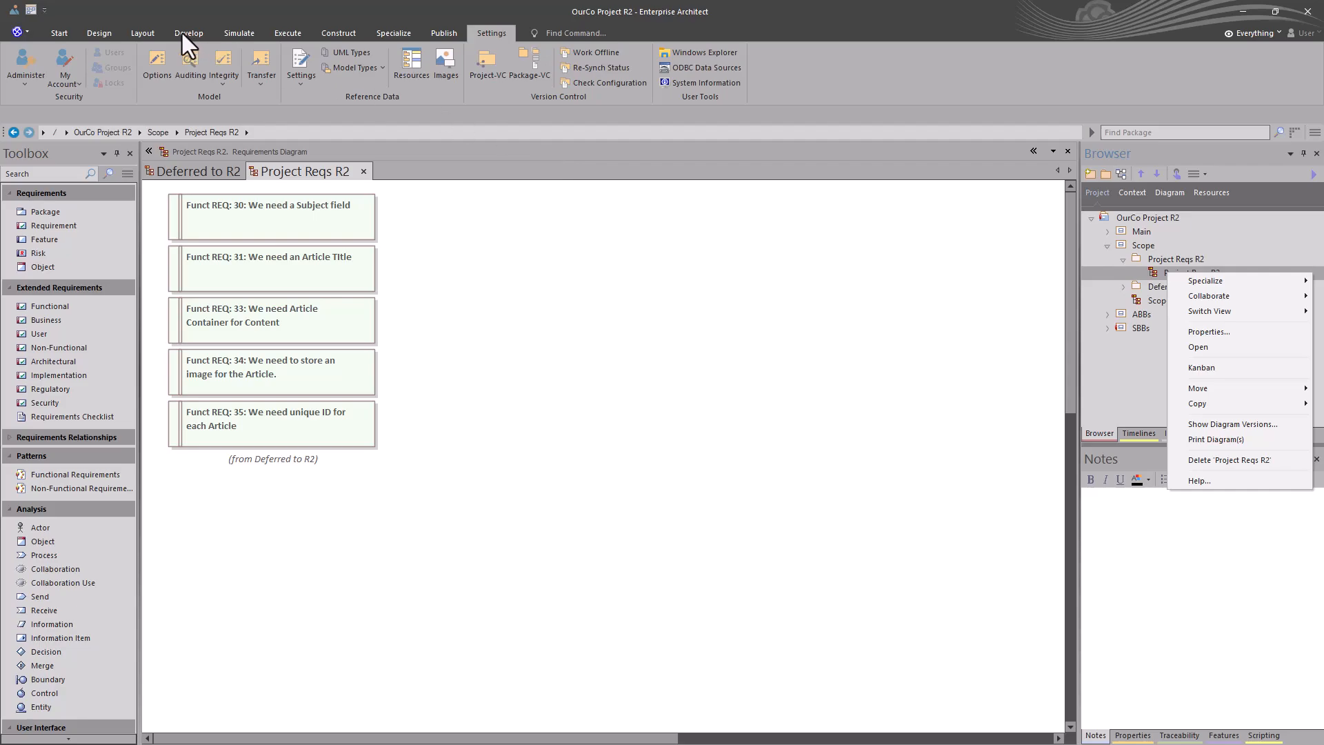
left_click(93, 35)
left_click(96, 33)
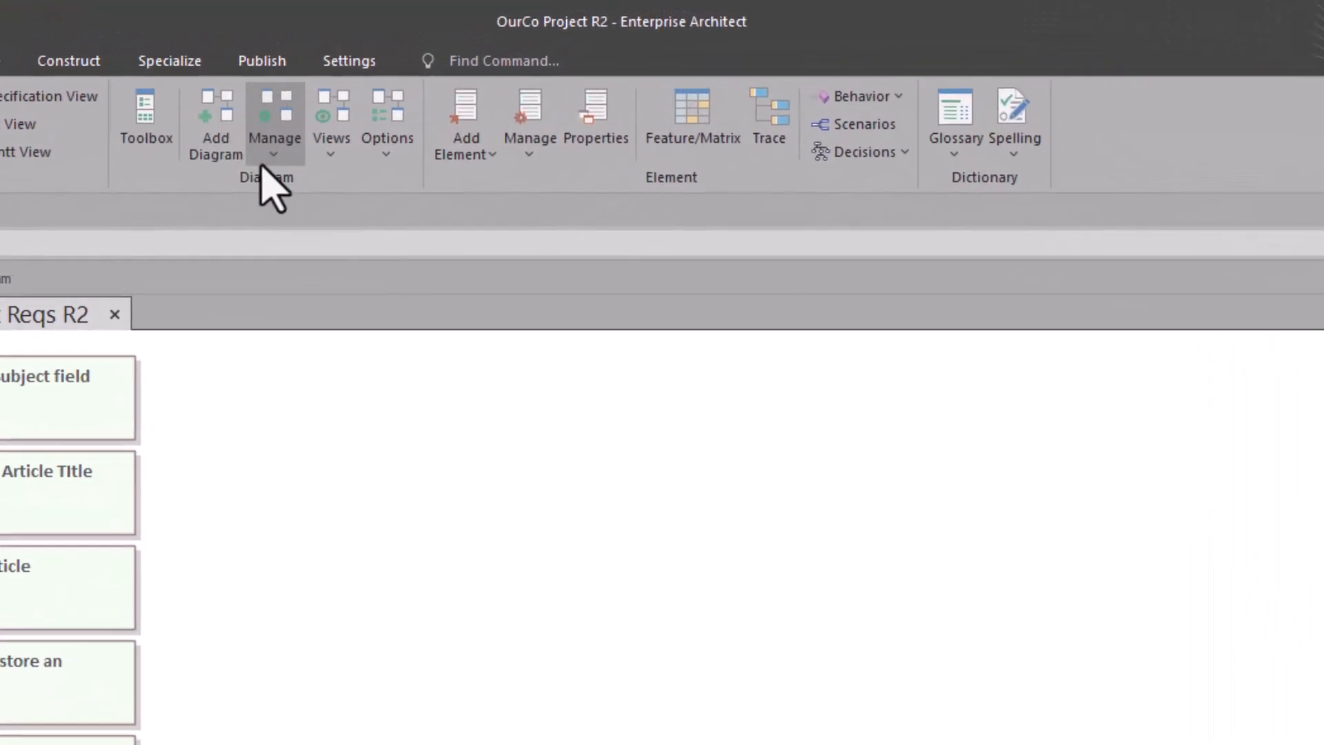
left_click(275, 153)
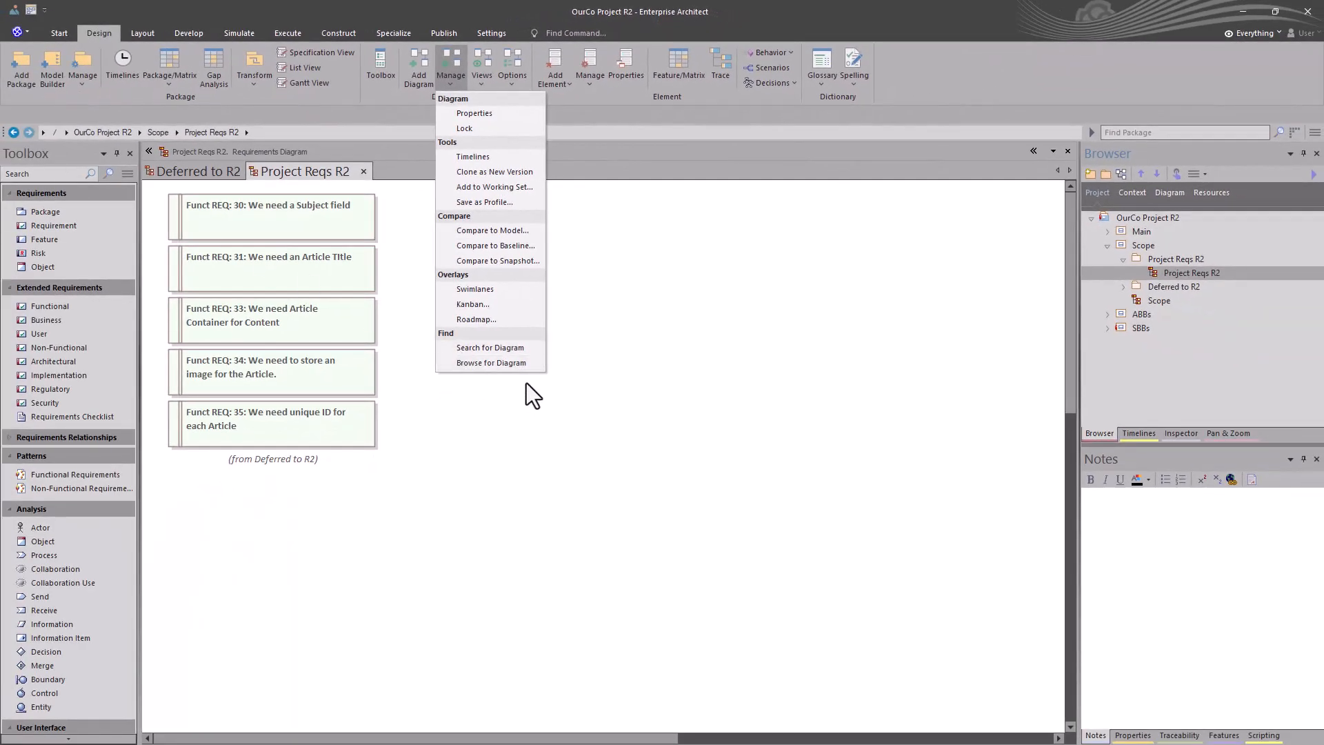
left_click(604, 386)
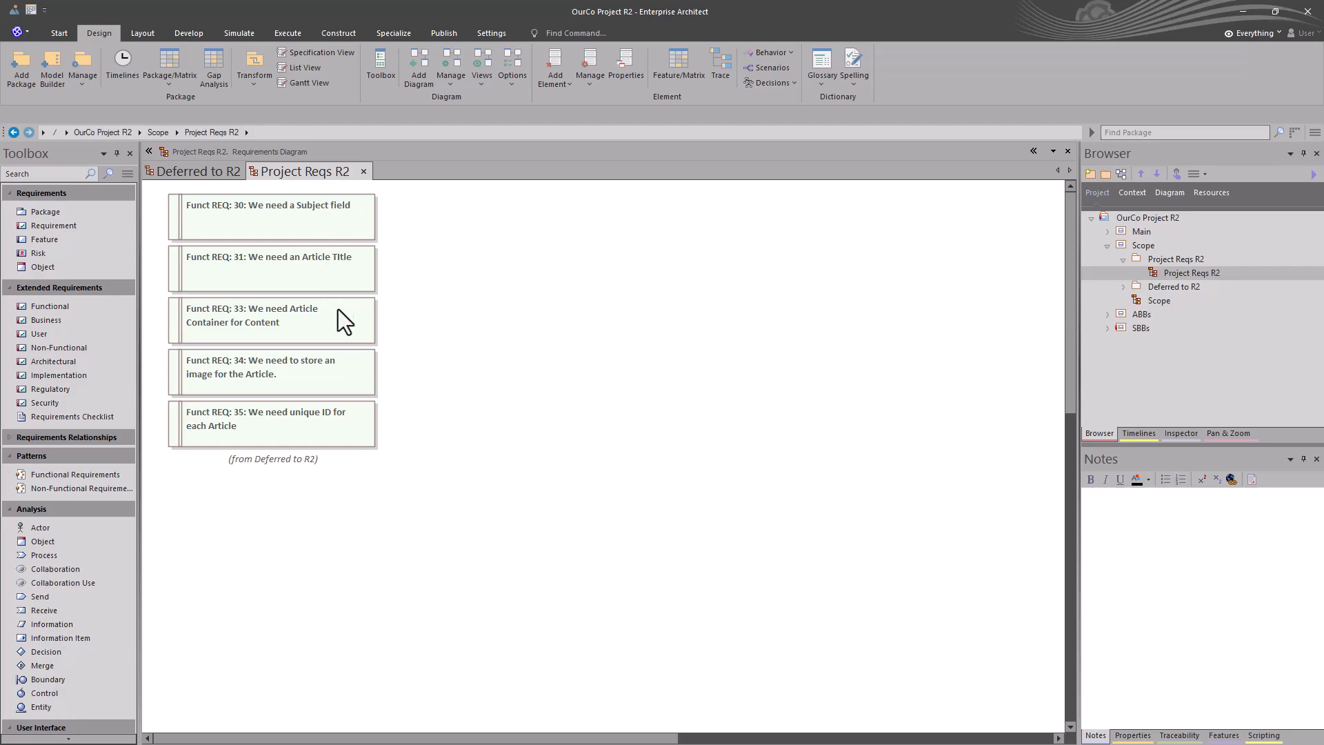
Step: Move Funct REQ: 35 down, space all five requirements evenly in the vertical direction, and save the diagram
left_click_drag(311, 422, 313, 480)
left_click_drag(325, 546, 276, 209)
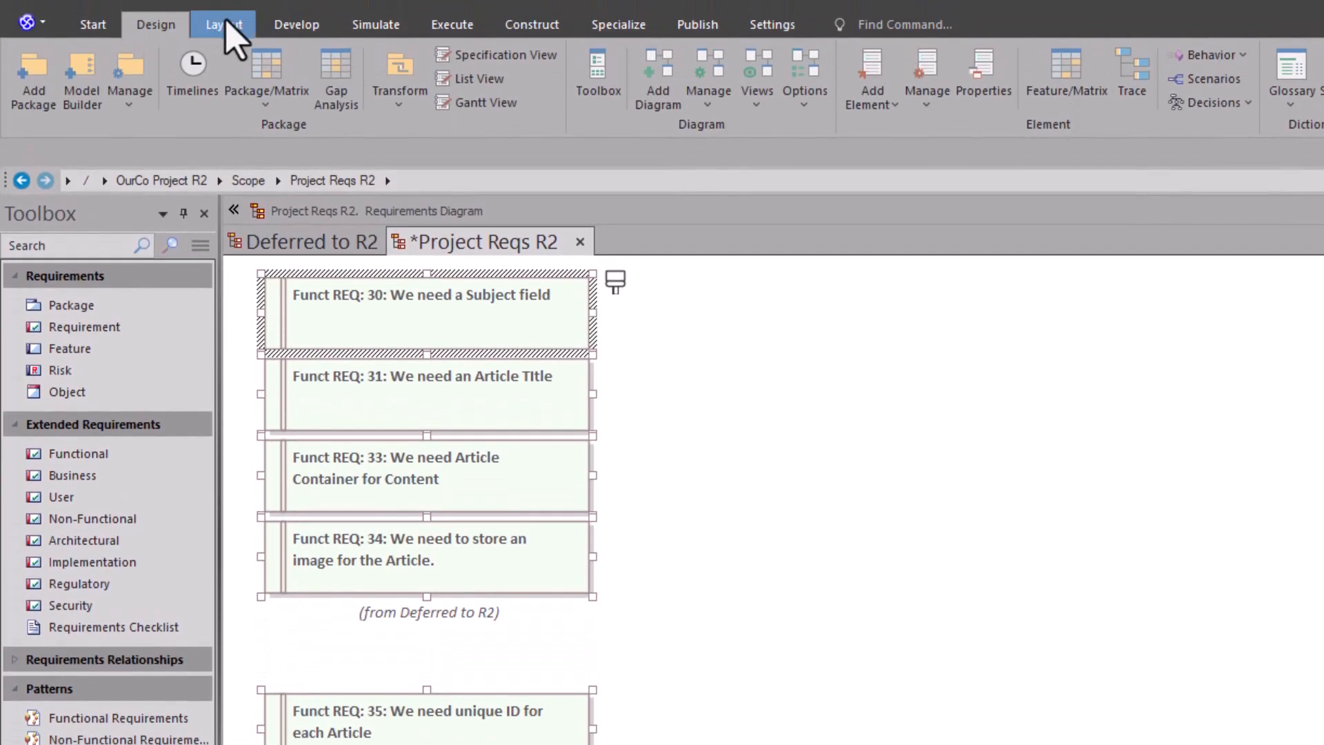
left_click(228, 26)
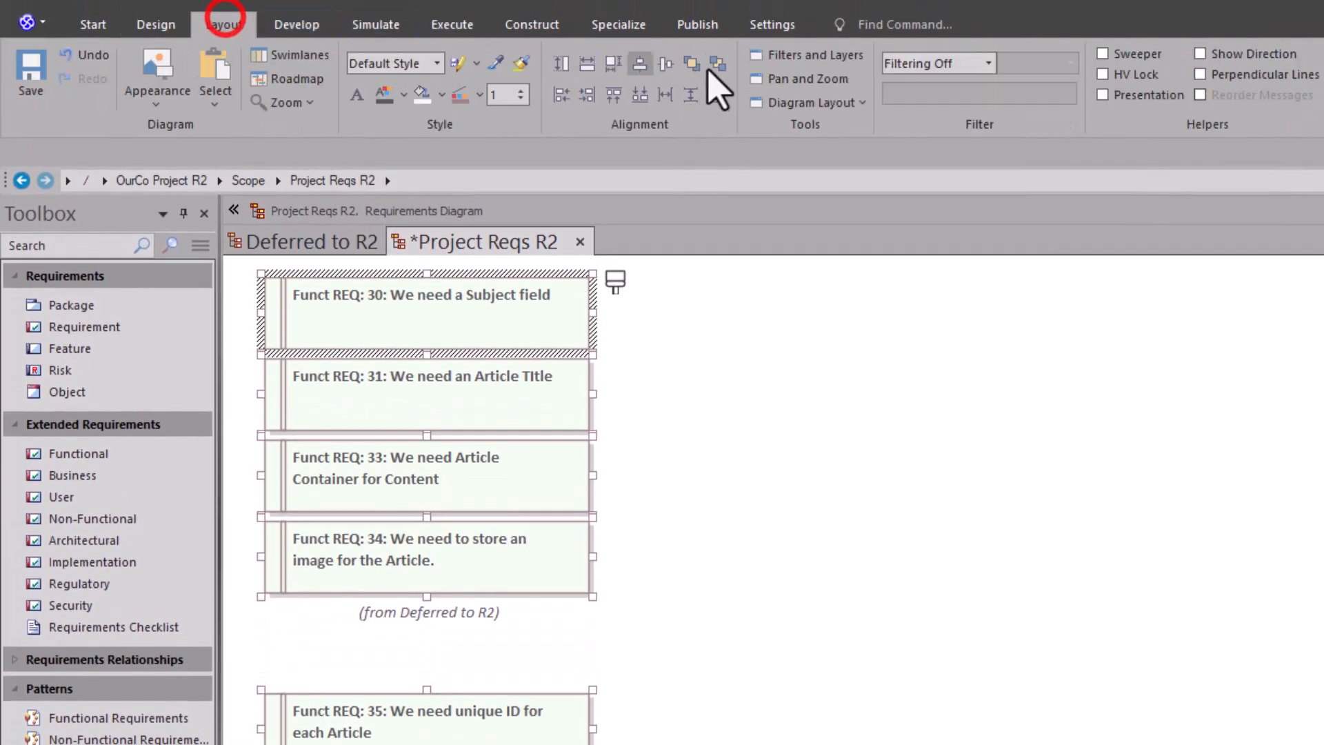
left_click(690, 96)
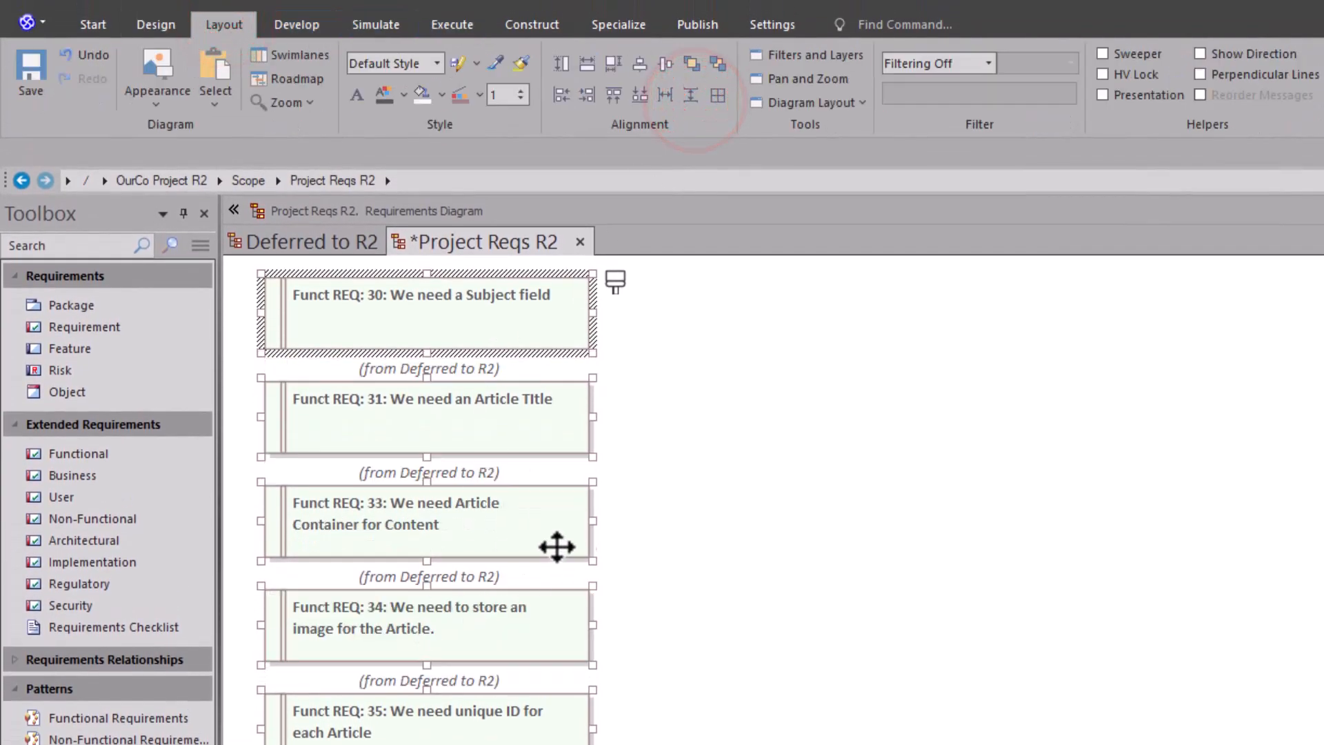
left_click(715, 600)
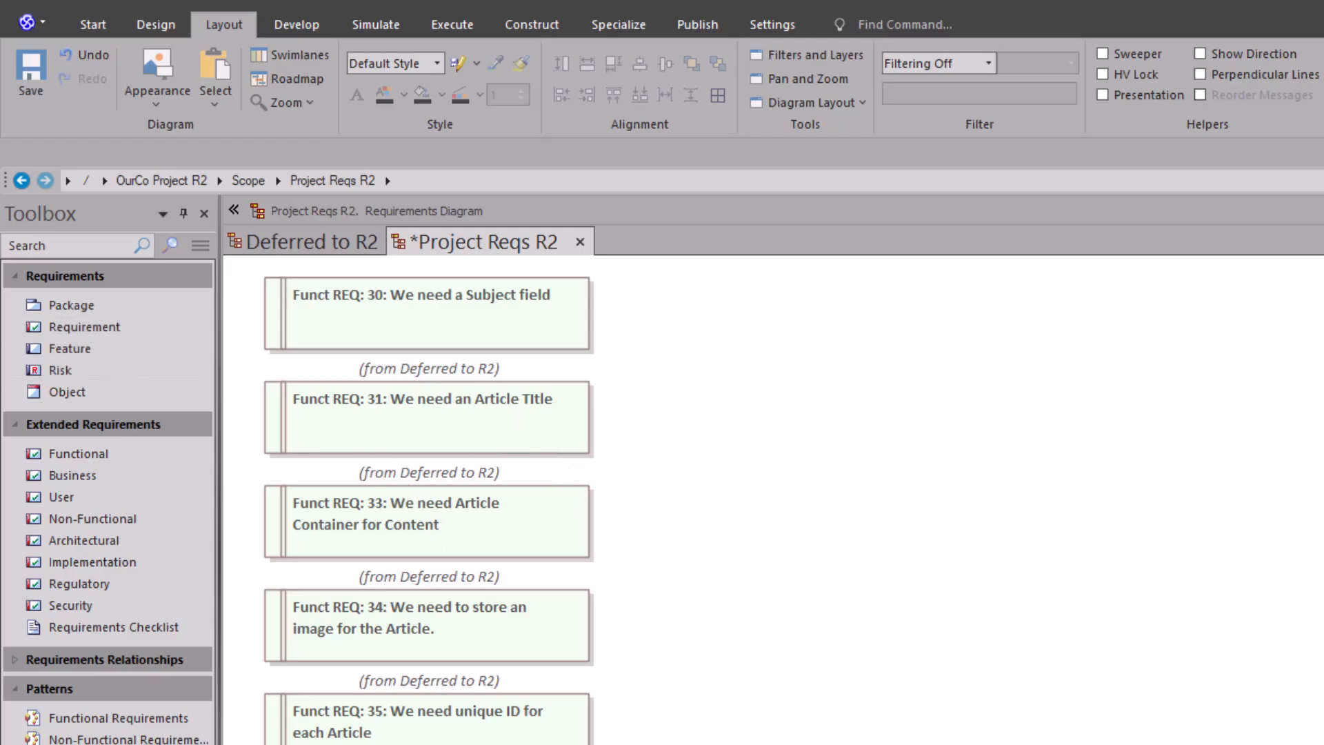
left_click(762, 445)
key("ctrl+s")
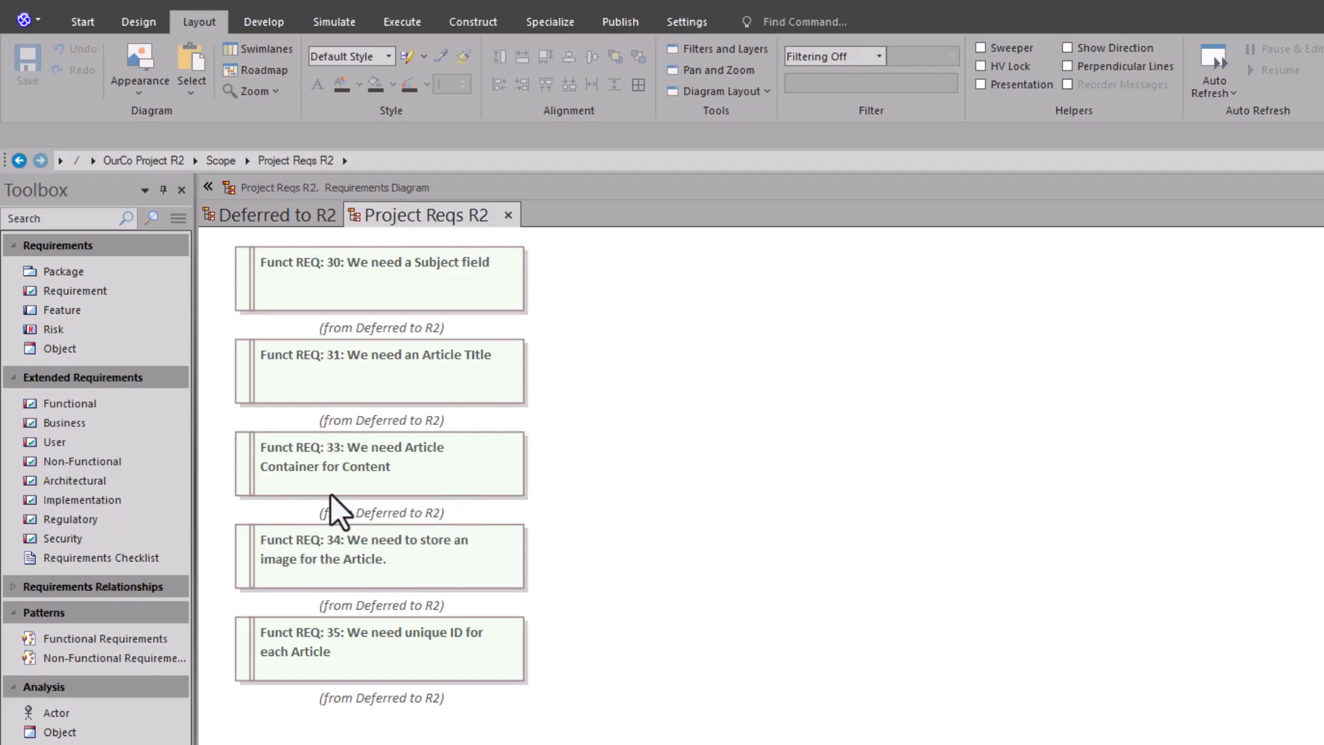
Step: Check the version in the properties of Funct REQ: 30, and point out Funct REQ: 33 and Funct REQ: 34 on the diagram
double_click(378, 288)
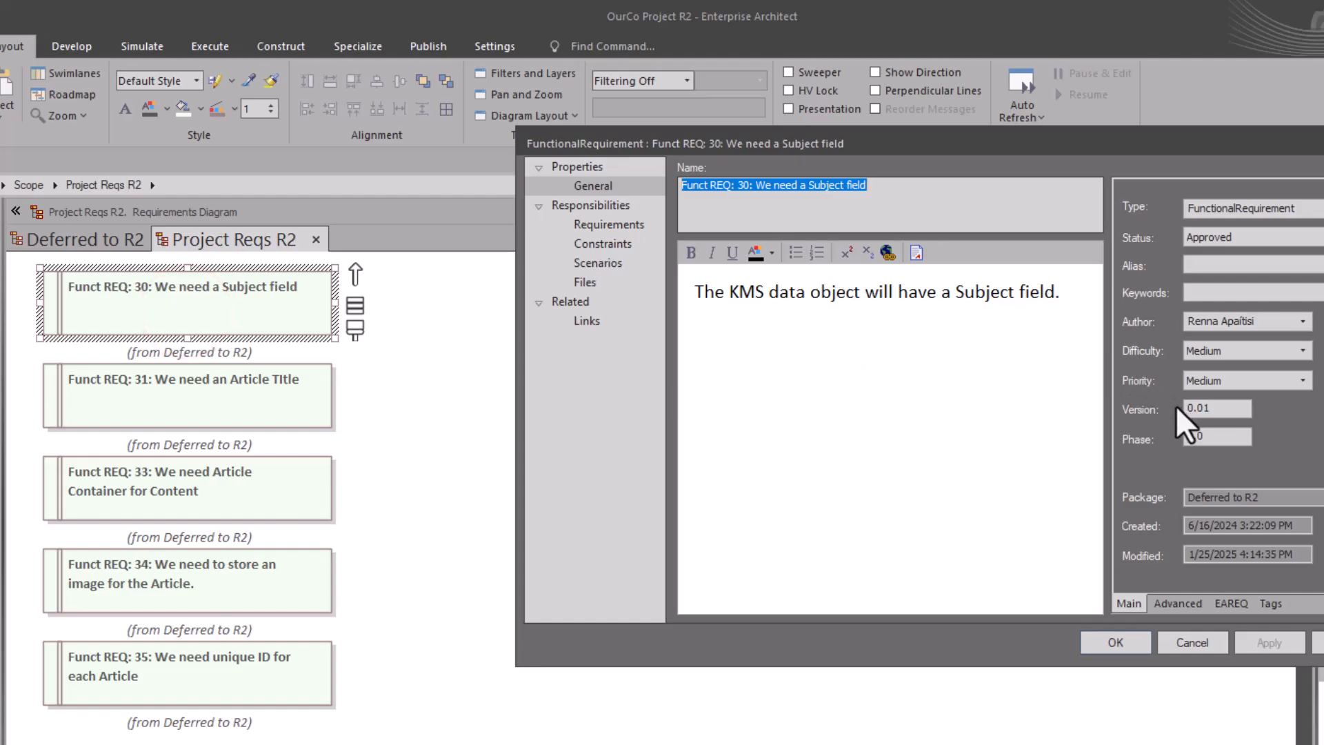
left_click(1186, 640)
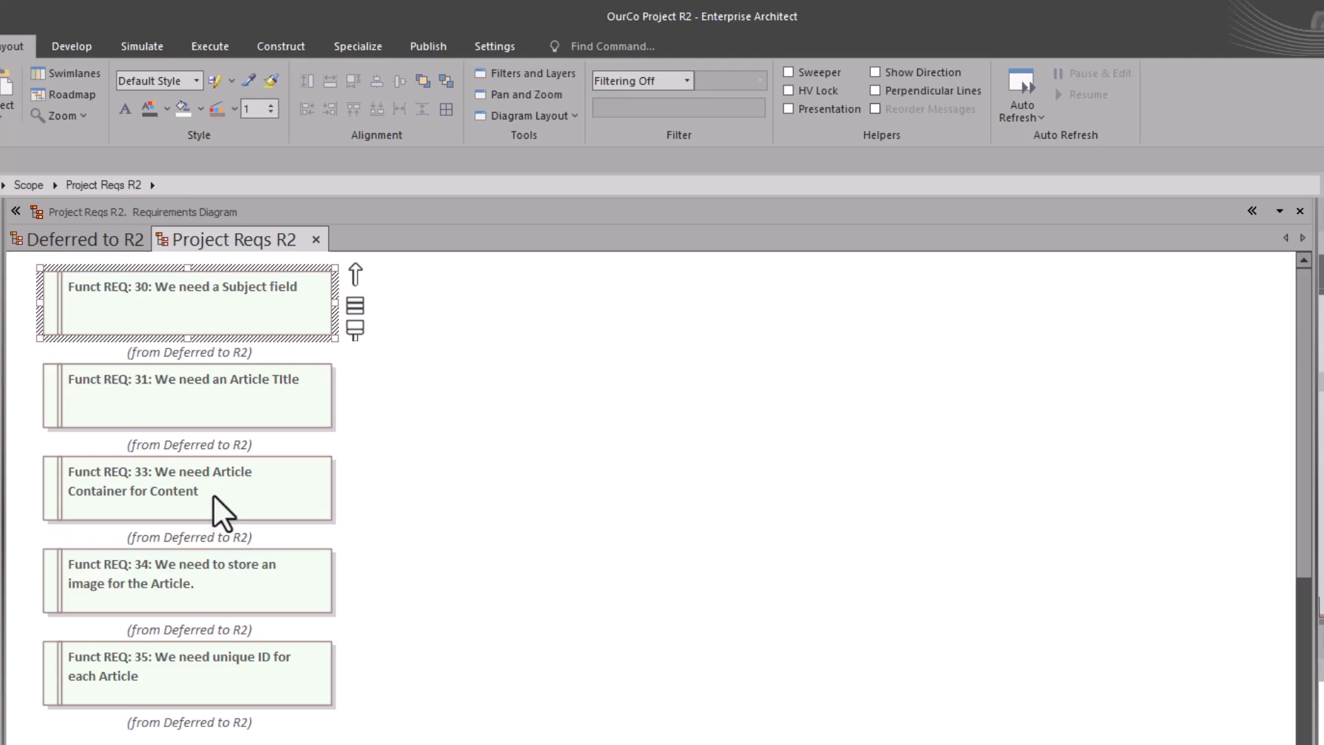
left_click(197, 483)
left_click(175, 584)
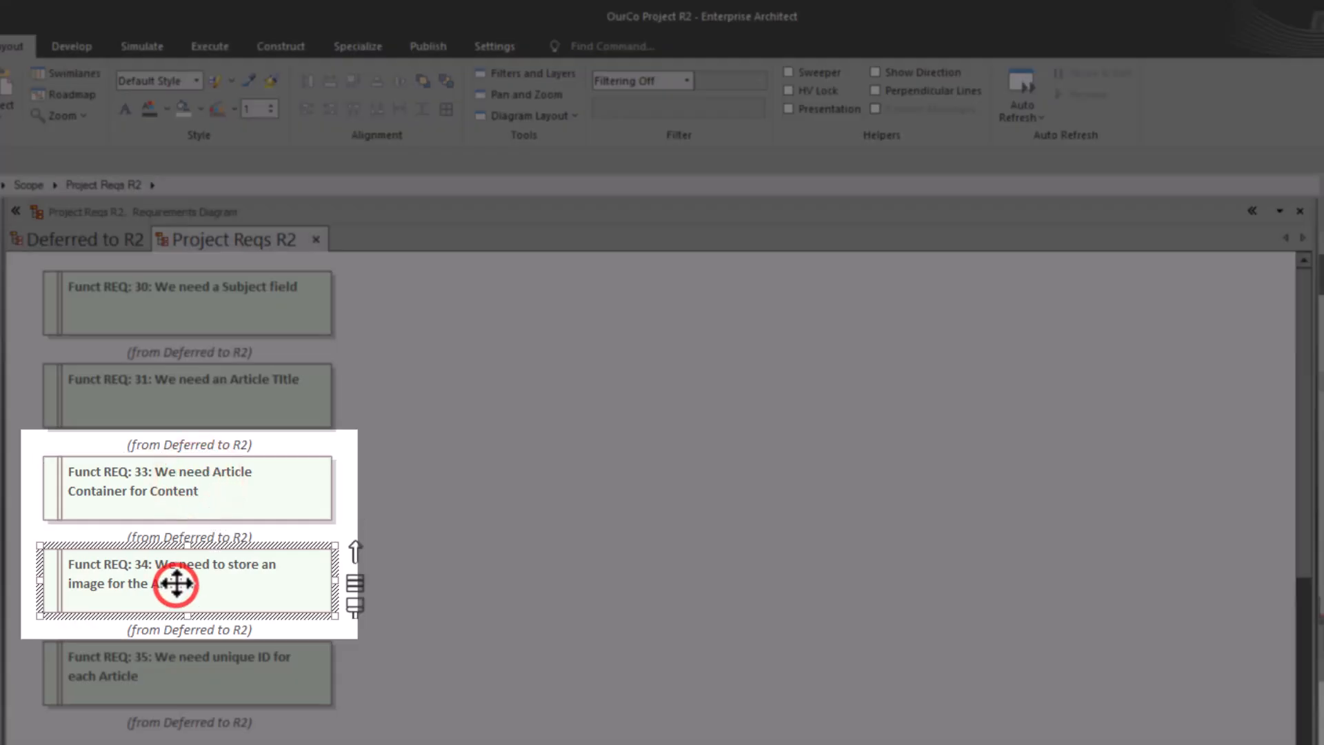
left_click(182, 493)
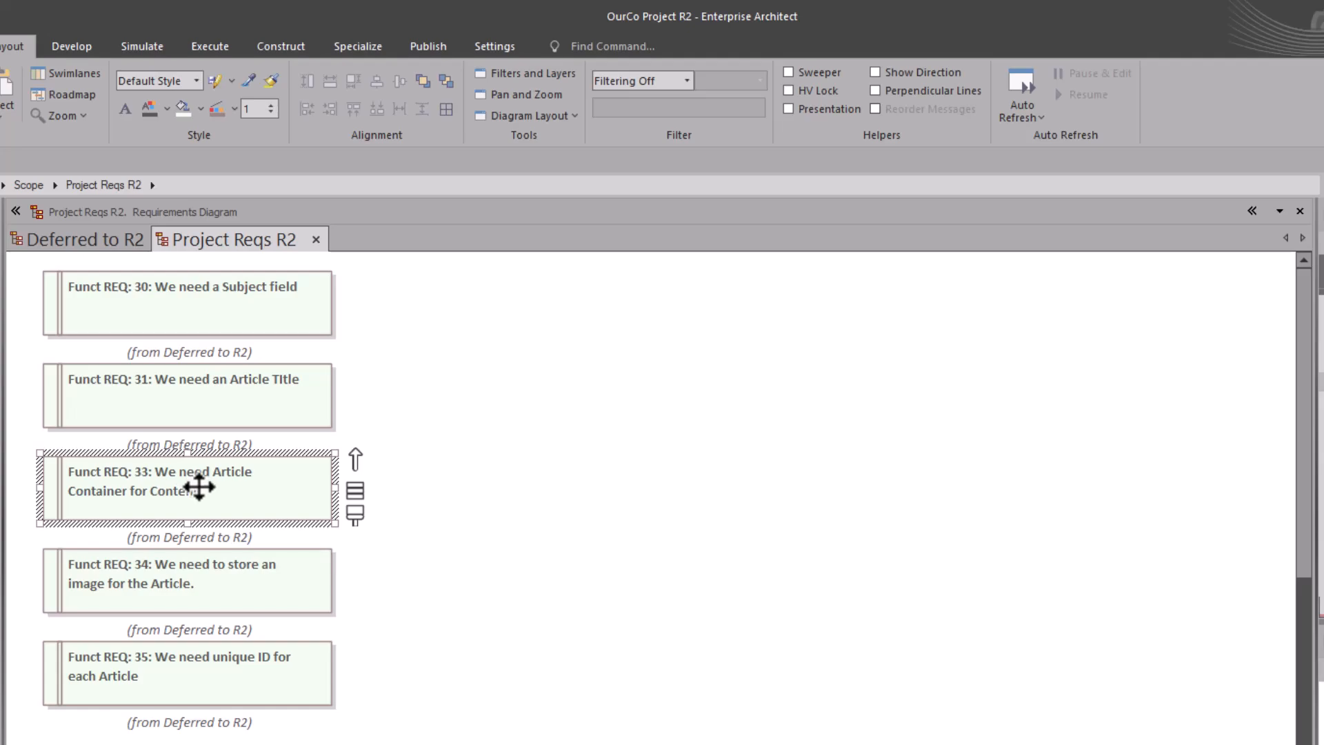
Step: Clone the Funct REQ: 33 requirement on the Project Reqs R2 diagram as new version 0.02
right_click(172, 485)
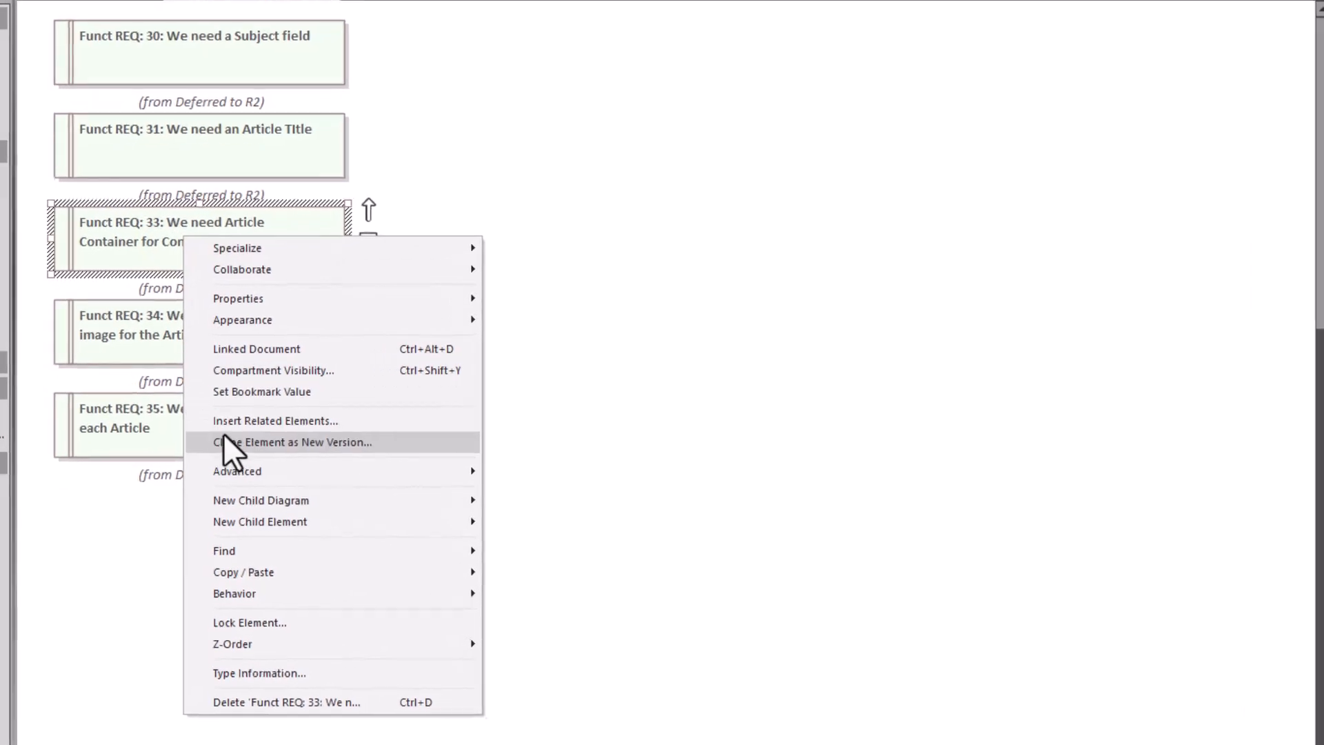
left_click(353, 455)
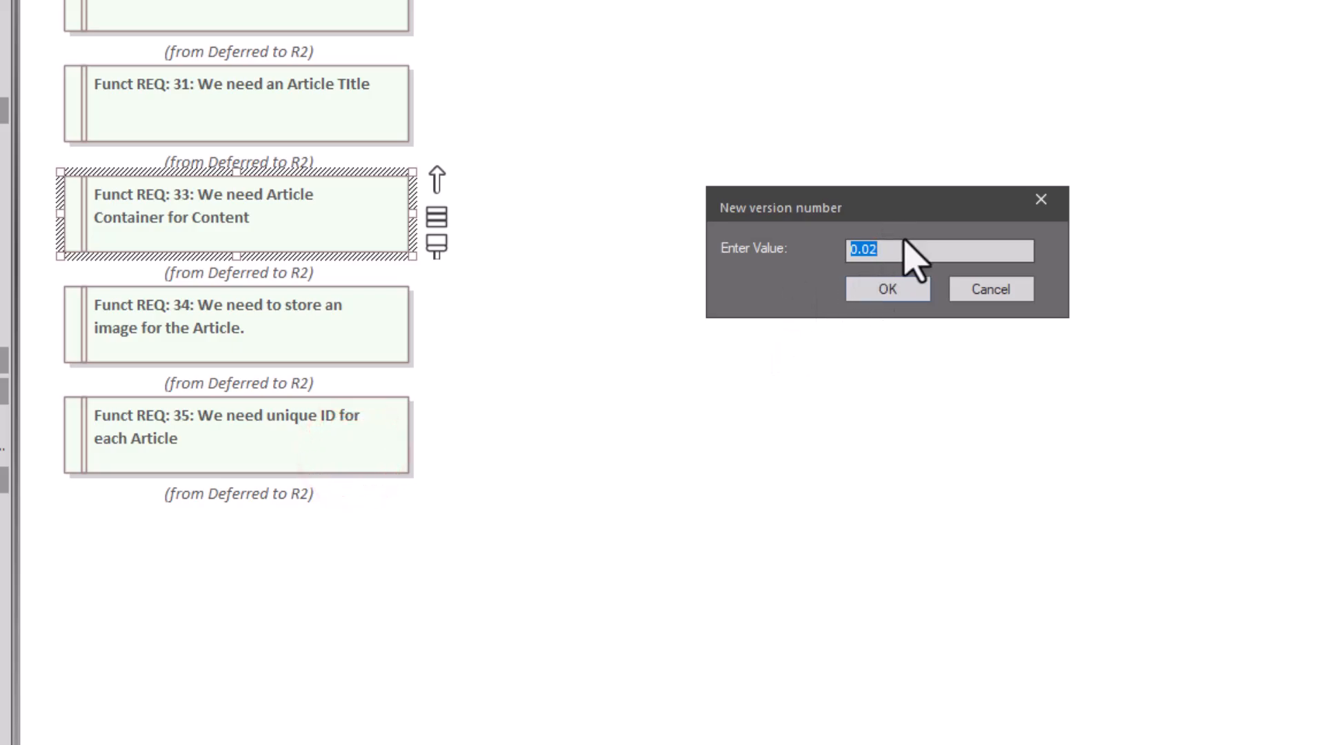
left_click(888, 293)
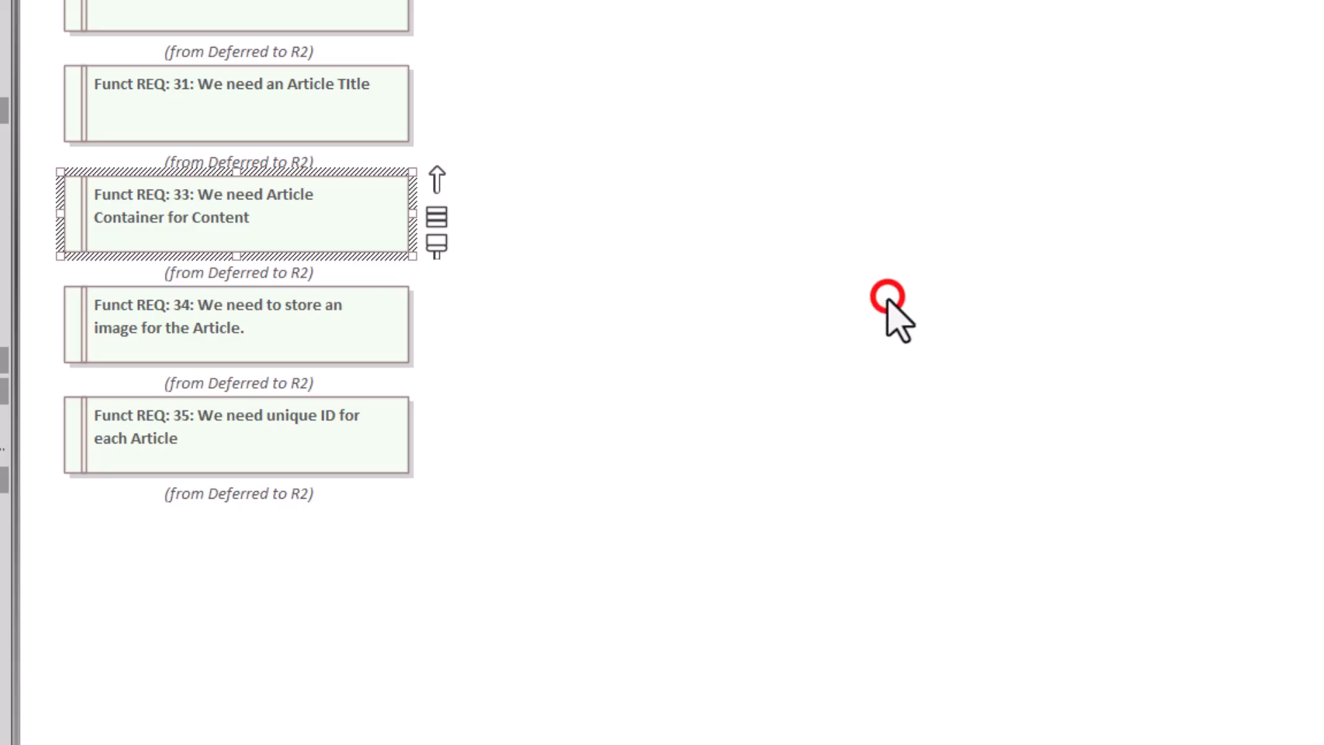
Step: Locate the cloned Funct REQ: 33 in the project browser and widen the browser pane
left_click(322, 232)
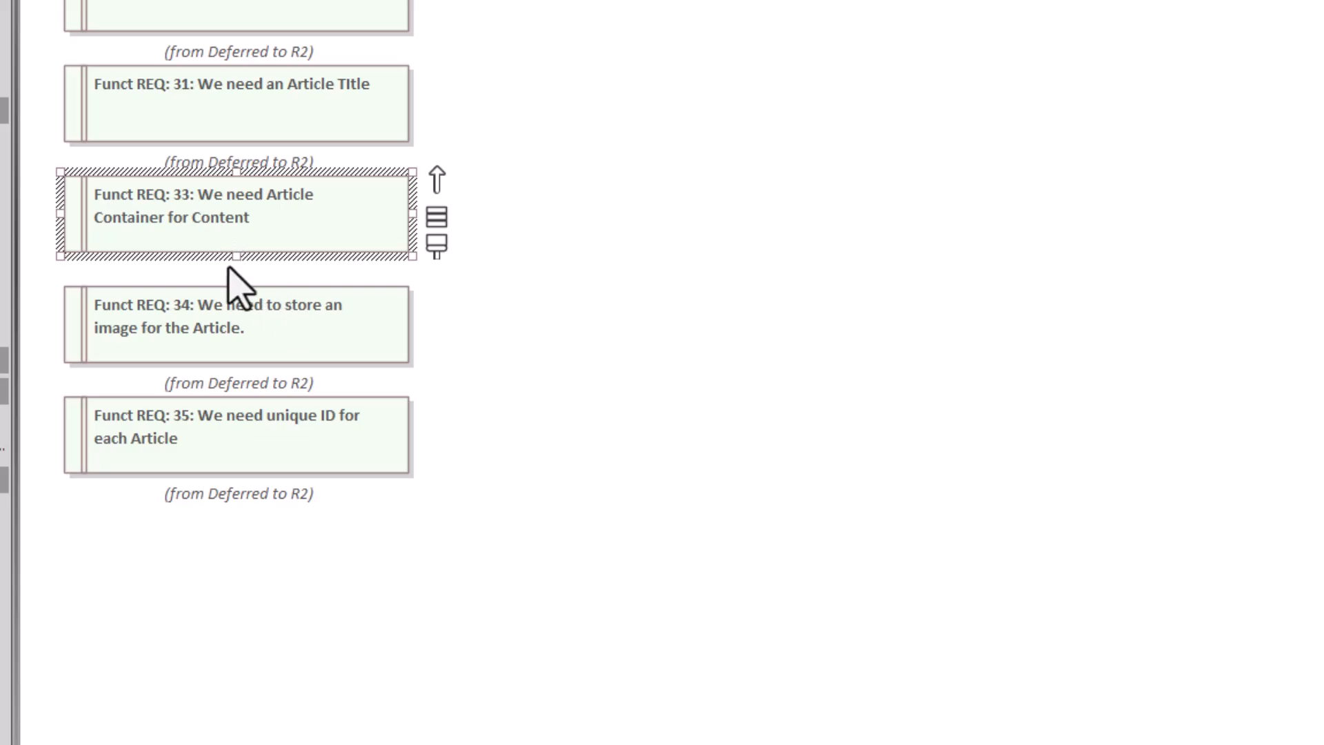
left_click(232, 315)
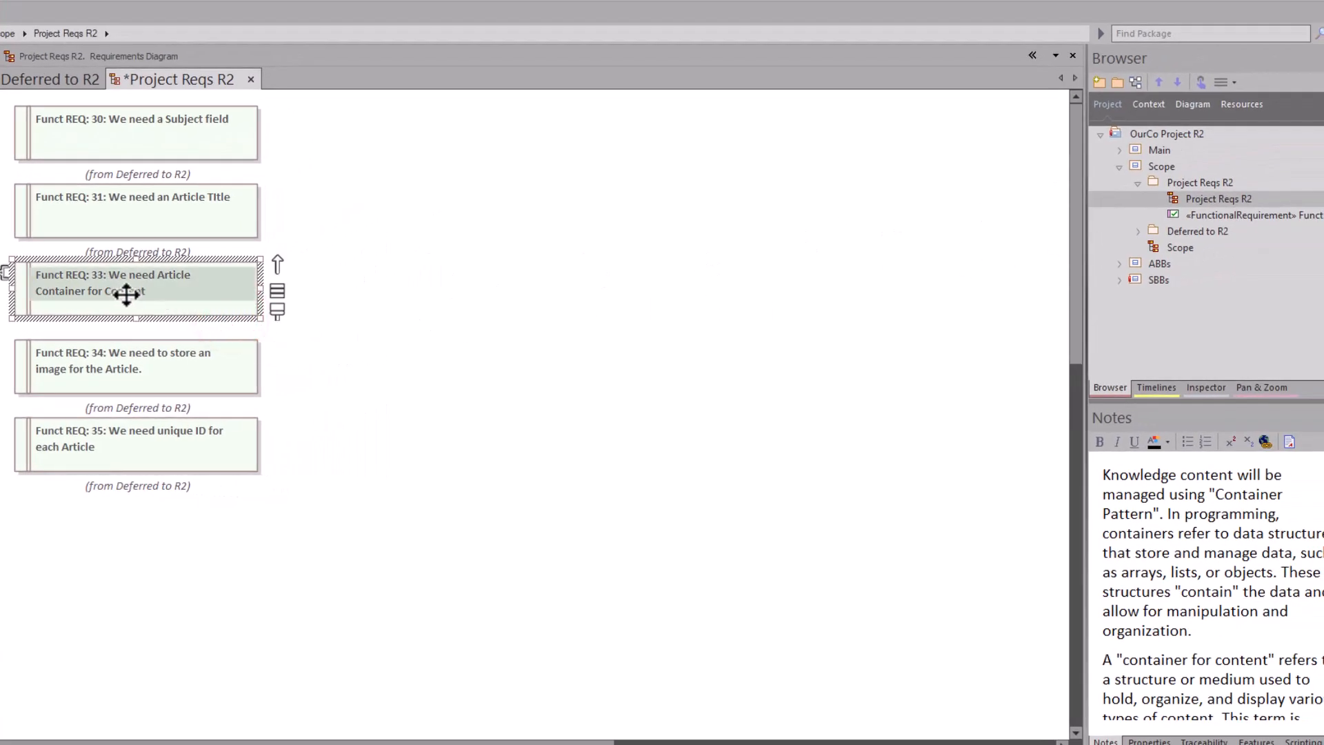
key("alt+g")
left_click_drag(1088, 361, 873, 372)
left_click(971, 215)
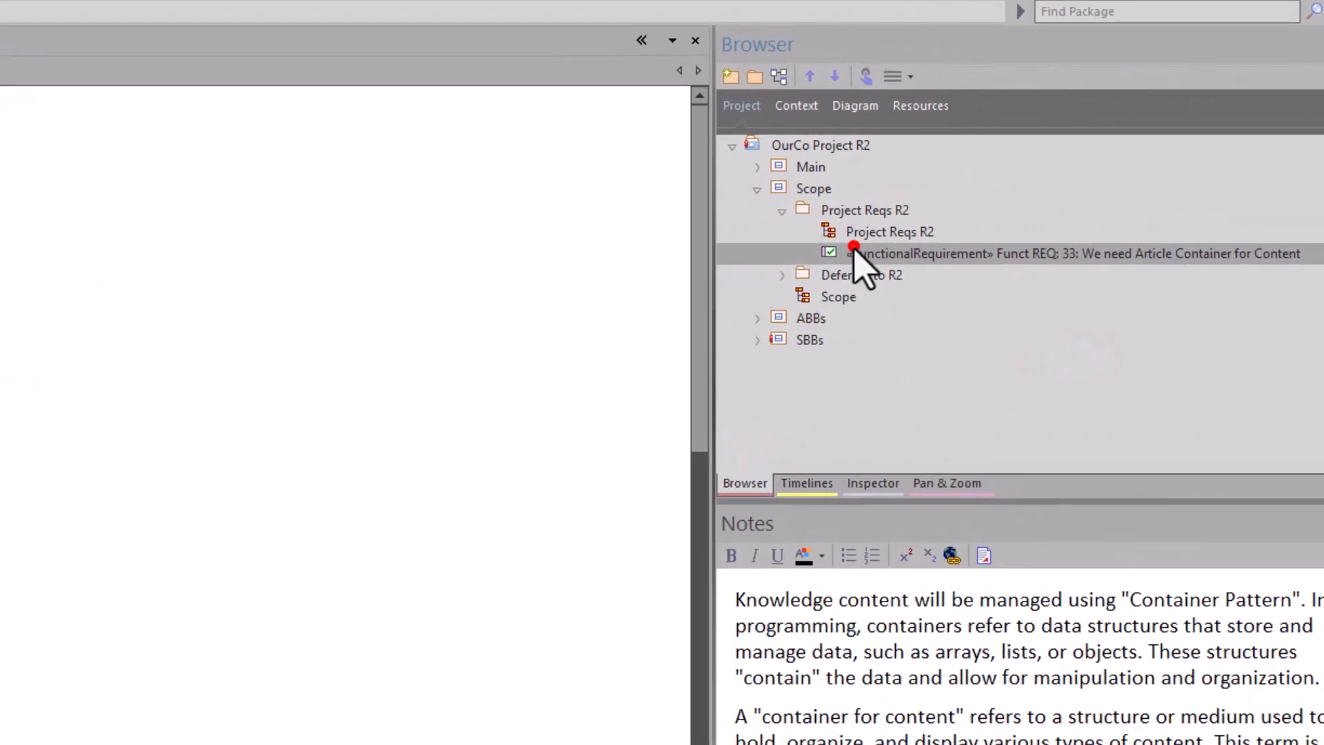
Step: Expand the Deferred to R2 package and compare its original Funct REQ: 33 with the clone in the Project Reqs R2 package
left_click(860, 205)
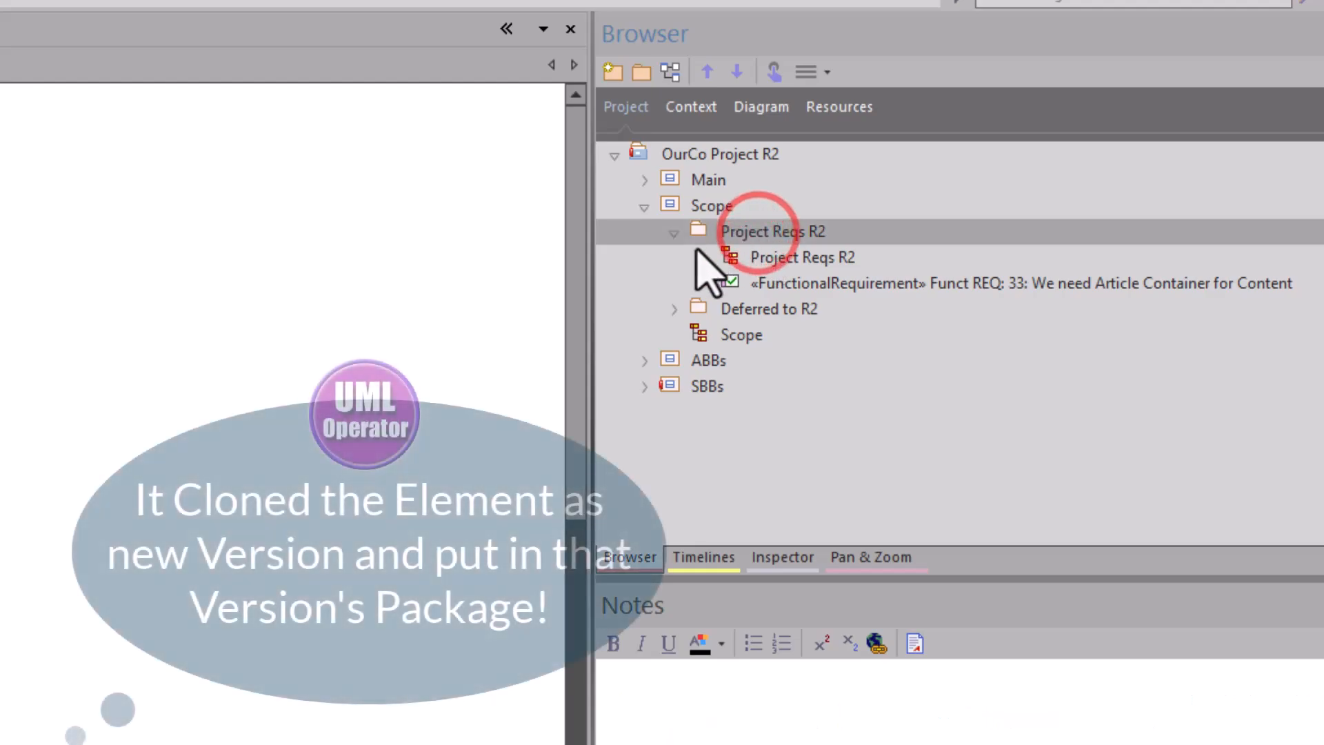
left_click(677, 311)
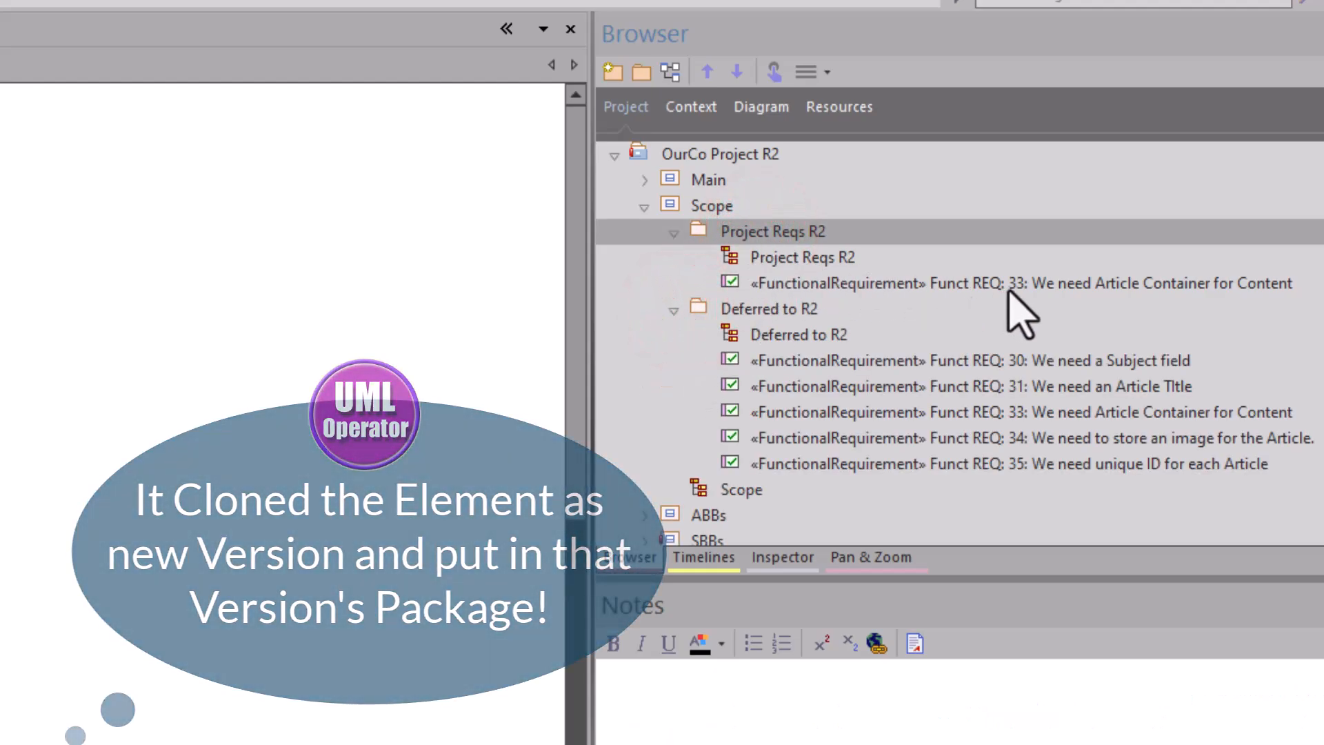
left_click(987, 411)
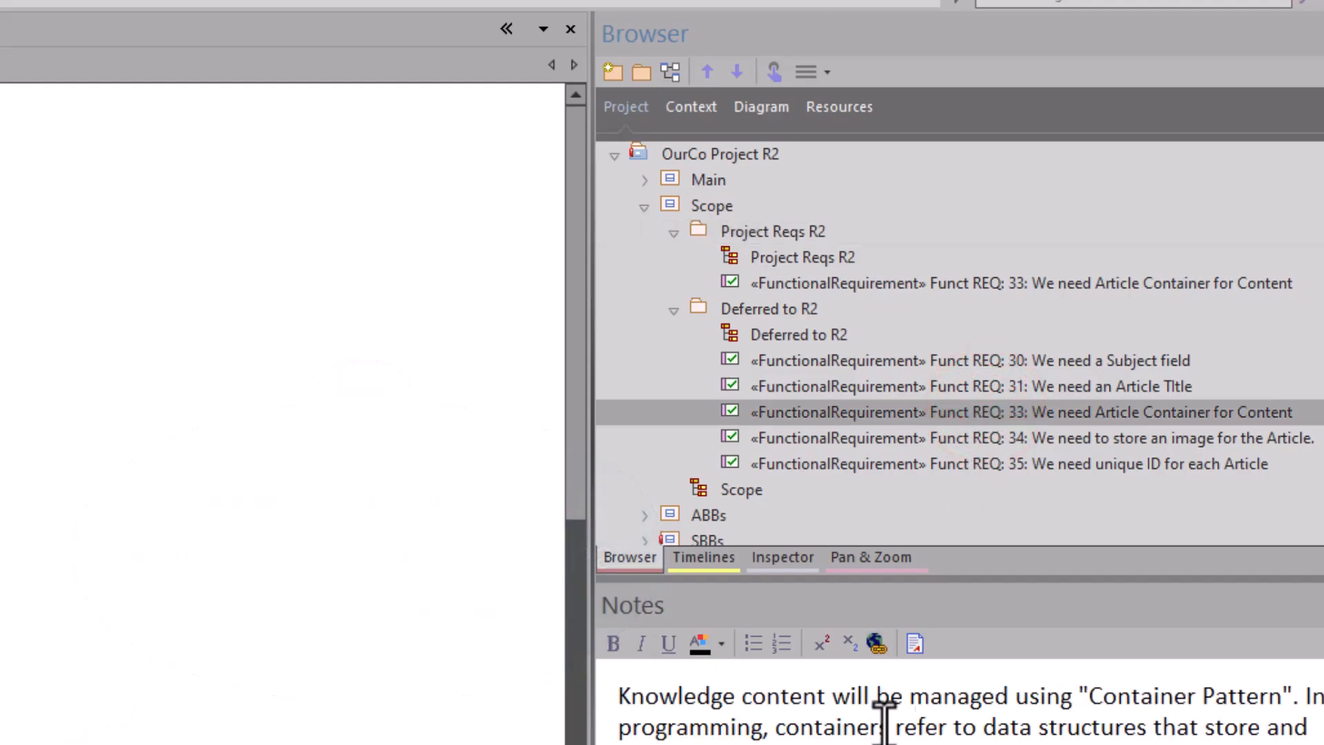
left_click(904, 289)
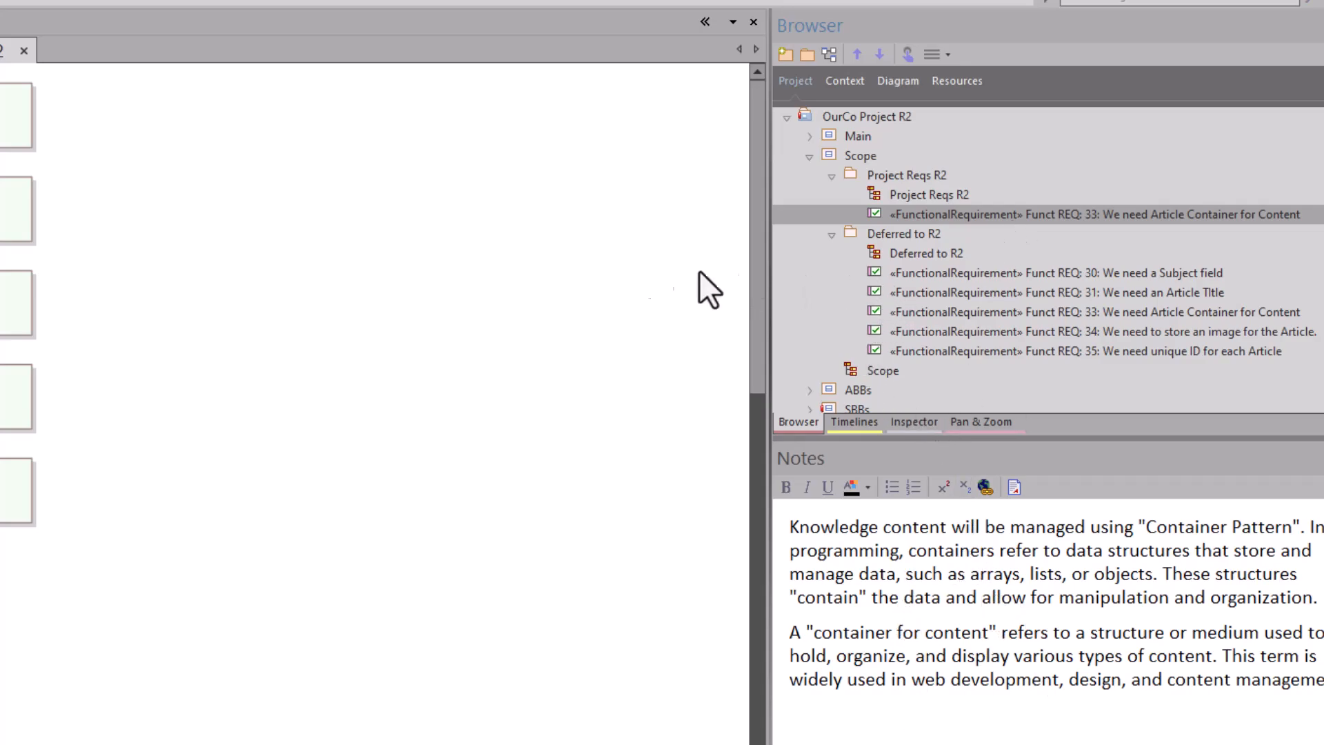
Step: Clone the Funct REQ: 34 requirement on the Project Reqs R2 diagram as new version 0.02
left_click(185, 392)
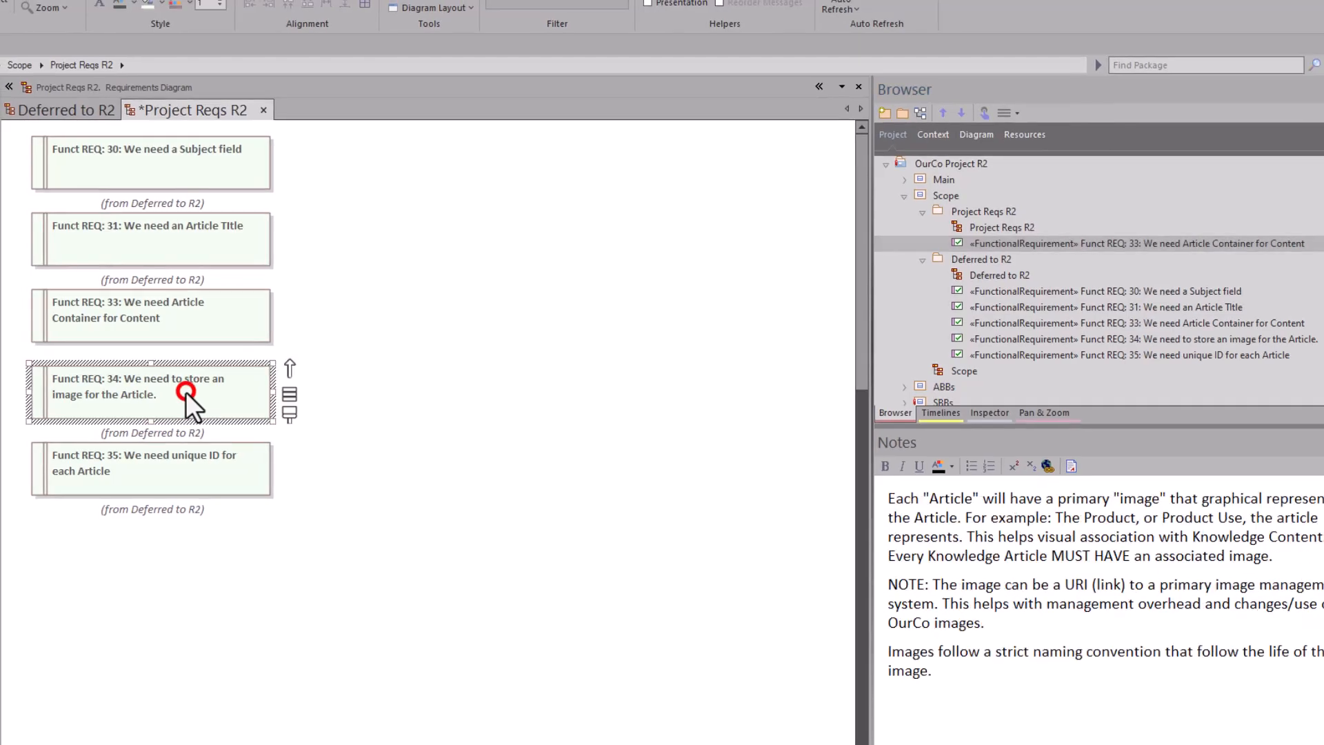
right_click(184, 392)
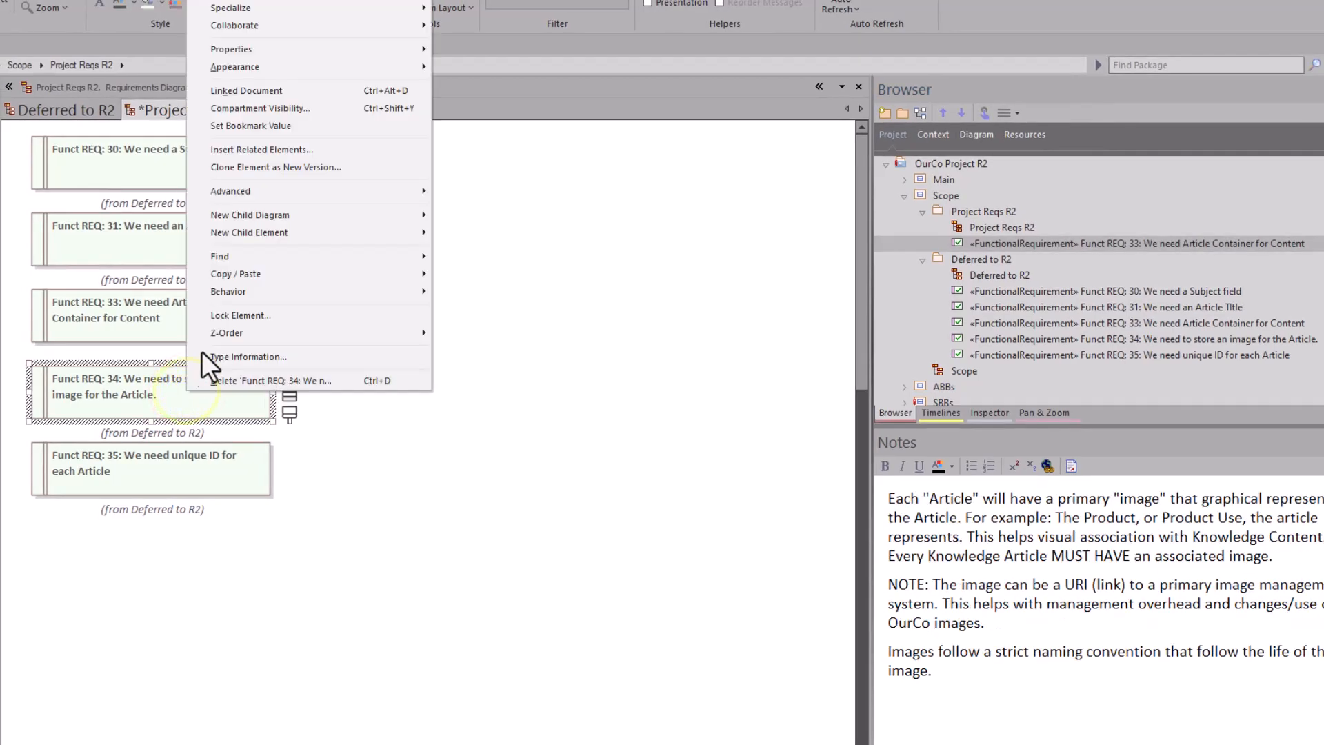
left_click(255, 166)
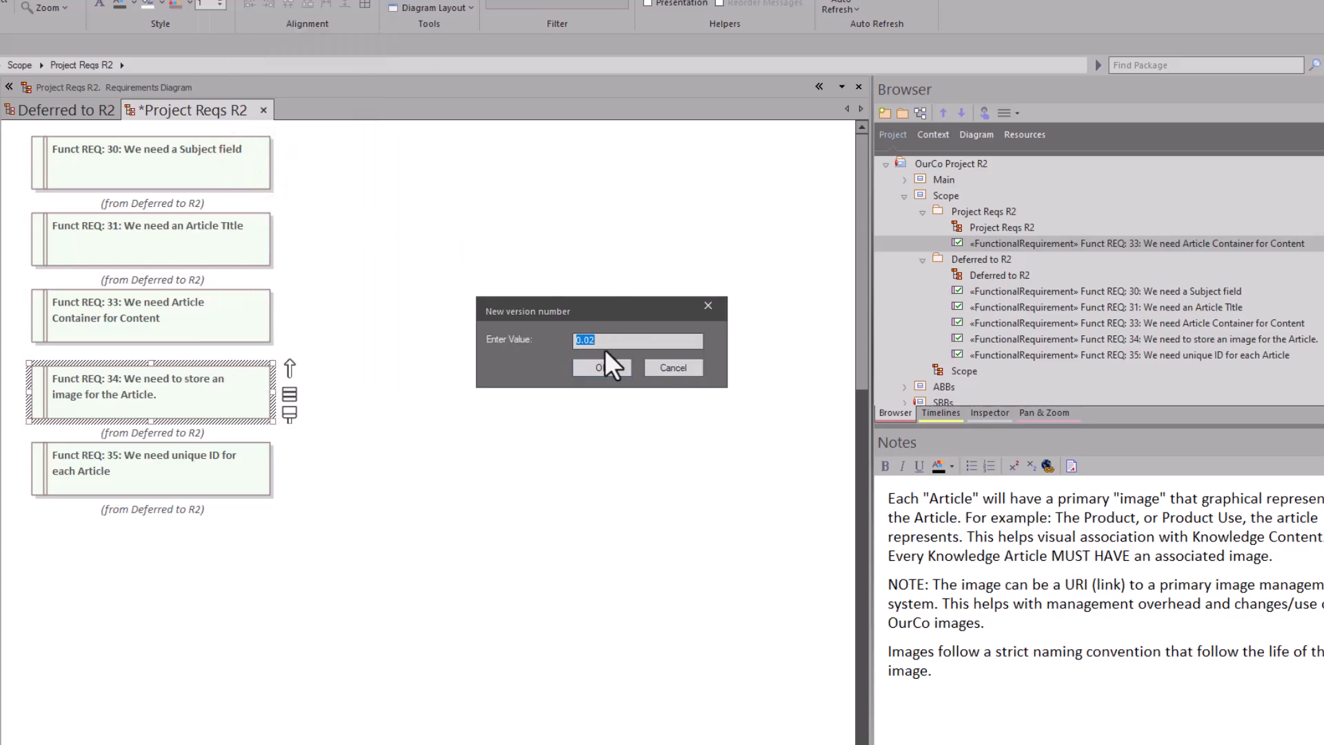
left_click(598, 368)
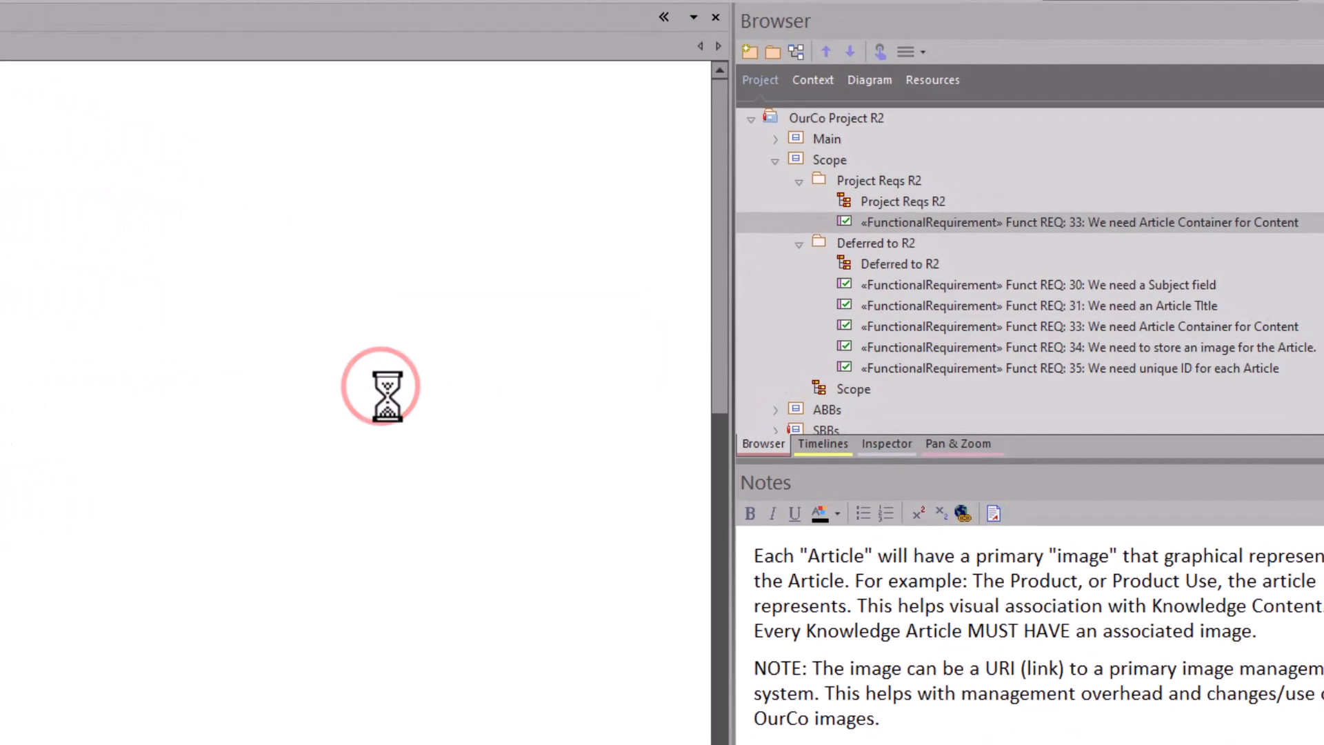
Step: Review the cloned Funct REQ: 33 and Funct REQ: 34 beside the diagram in the Project Reqs R2 package
left_click(892, 220)
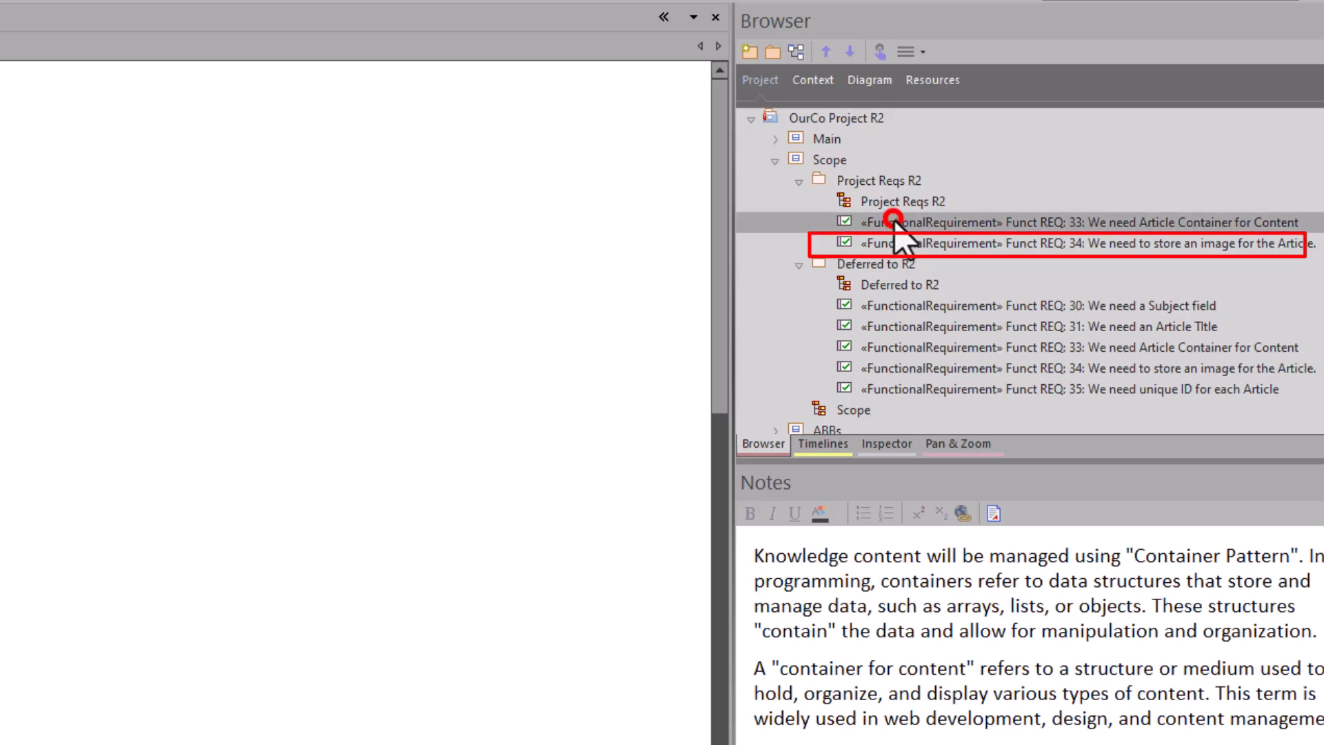
left_click(897, 243)
left_click(897, 222)
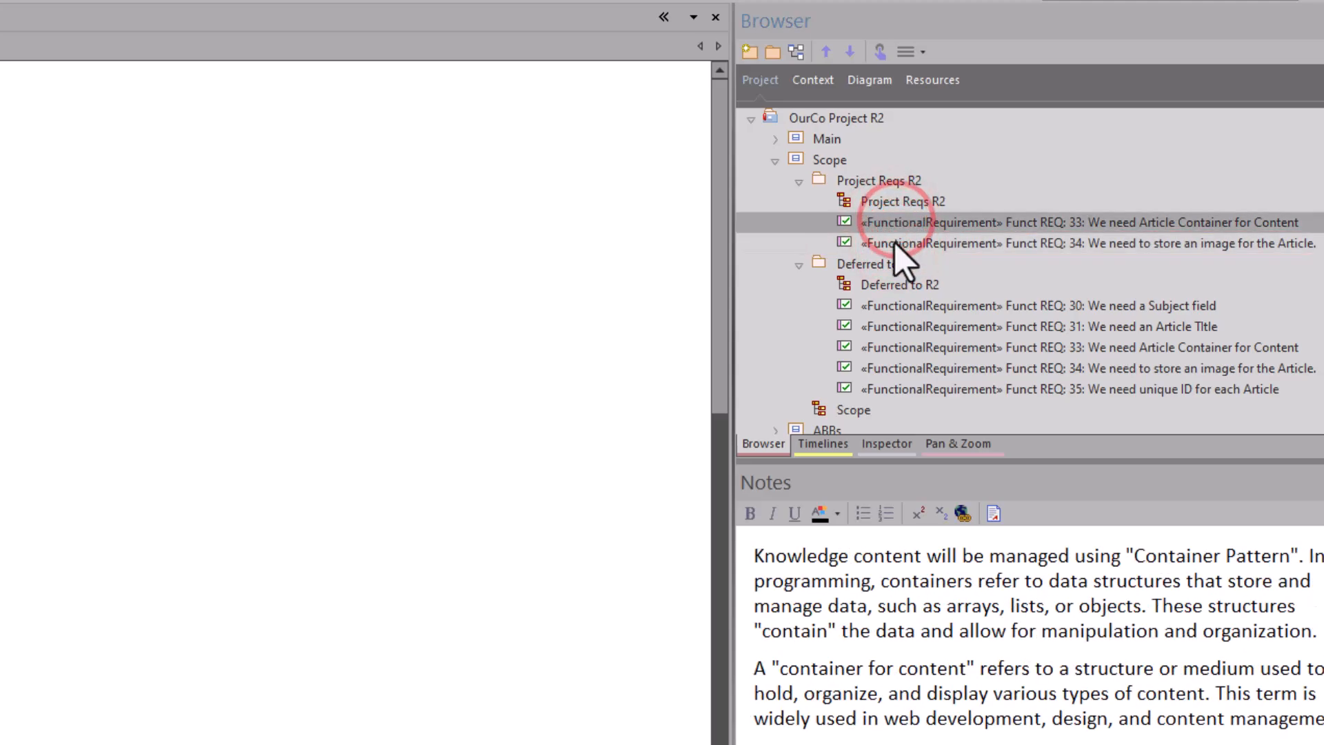
left_click(894, 243)
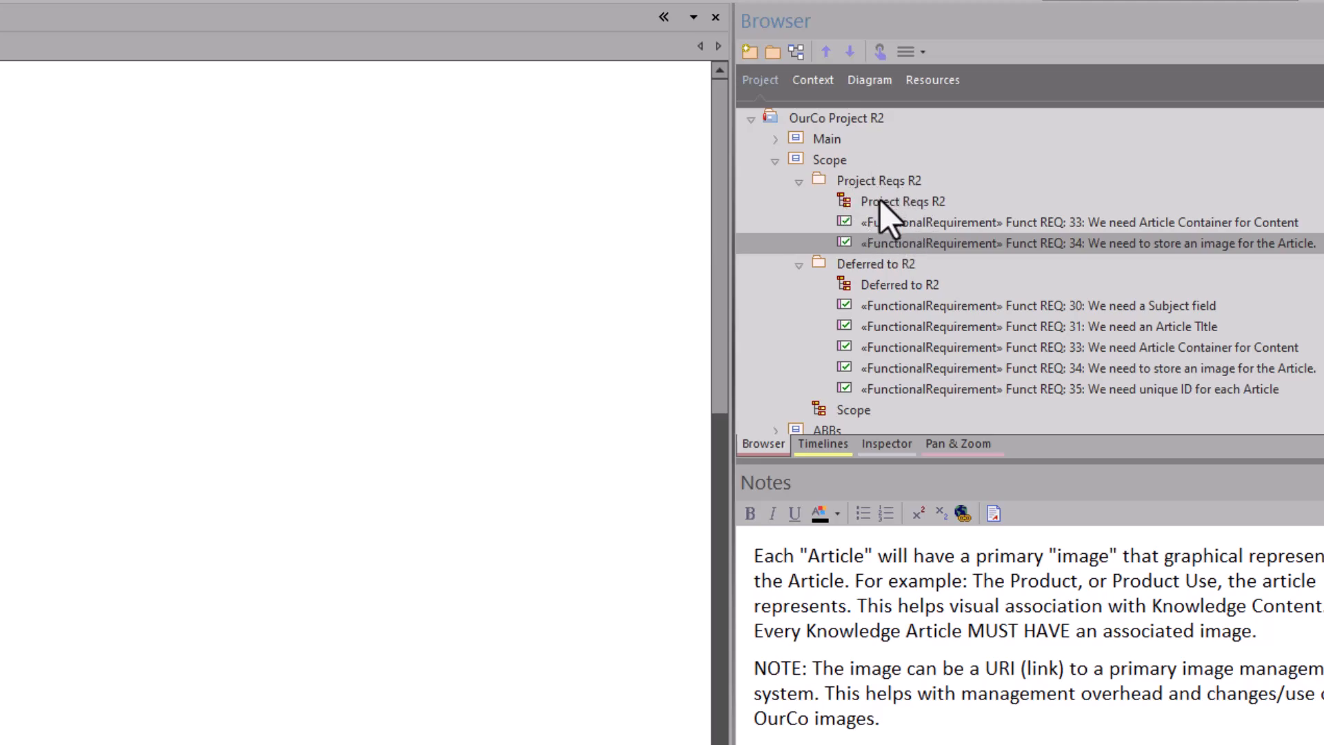
left_click(880, 200)
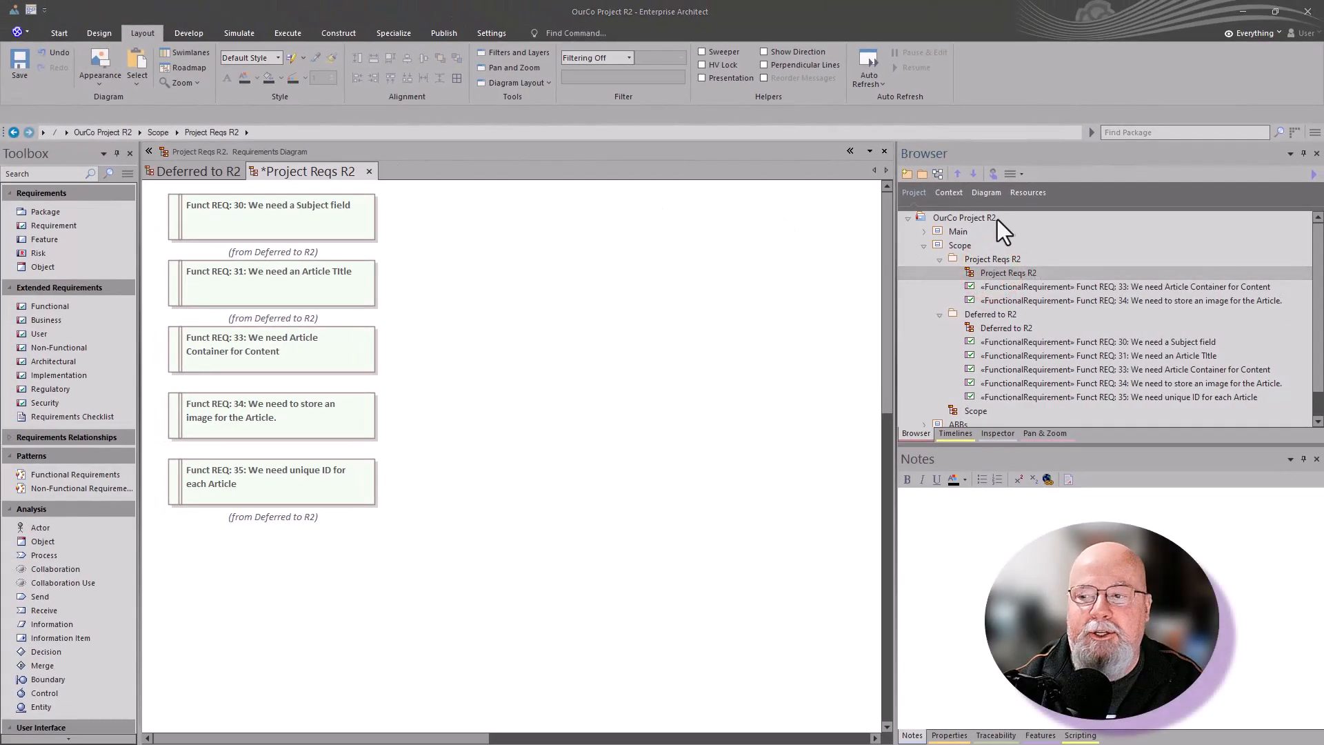
Step: Collapse the Scope package, expand ABBs and its Building Blocks package, and open the Building Blocks diagram
left_click(923, 249)
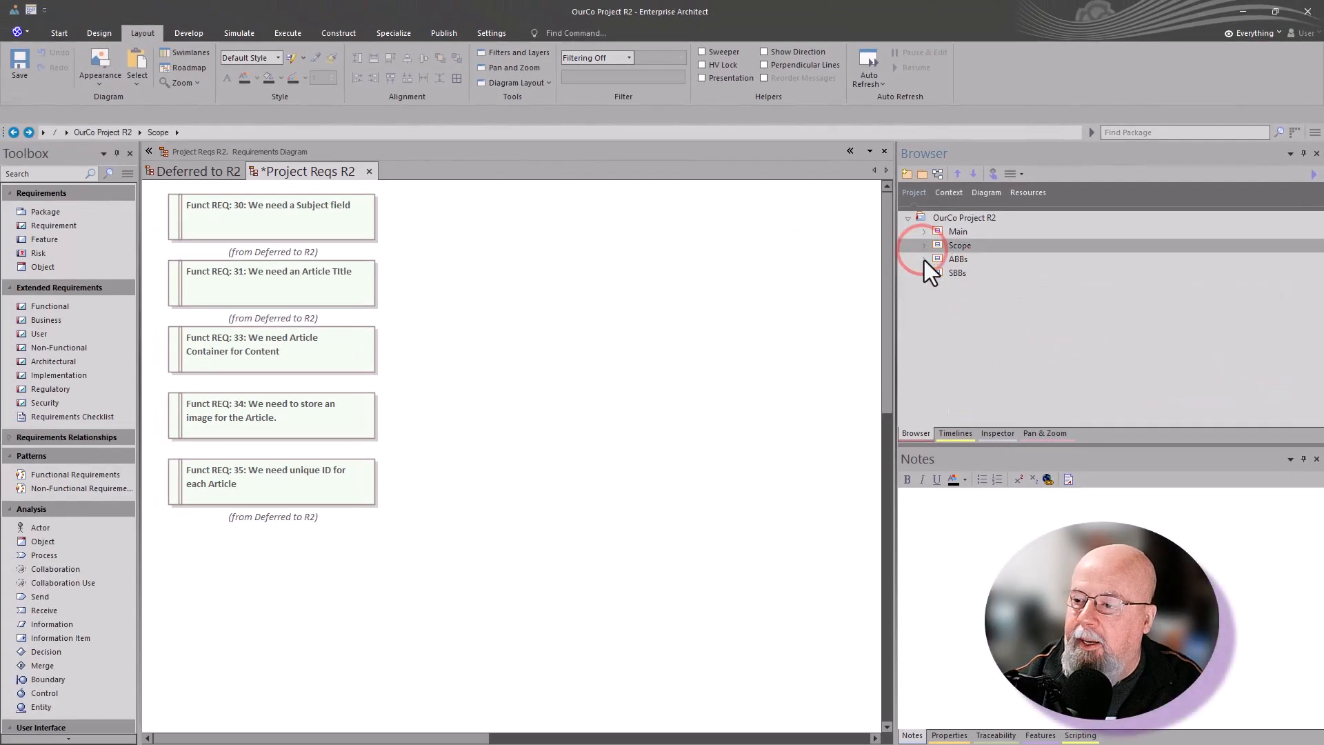
left_click(924, 259)
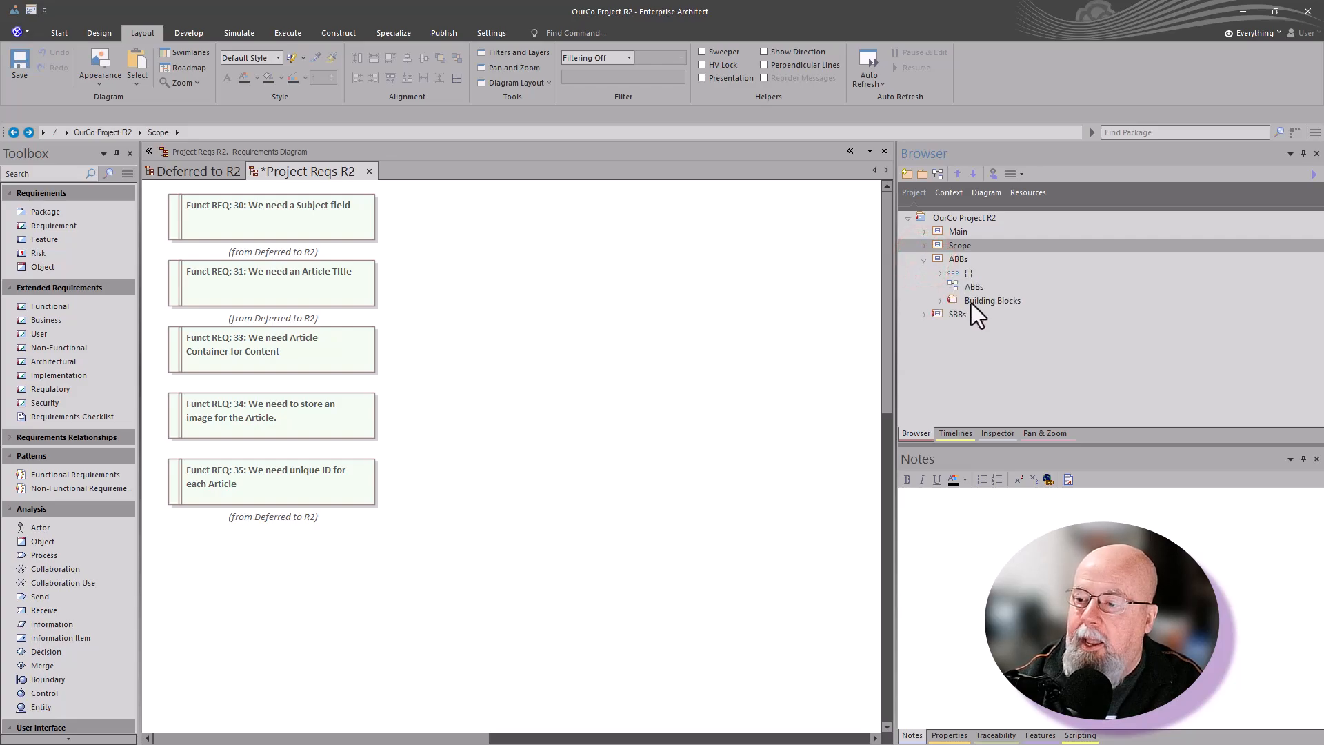
left_click(938, 302)
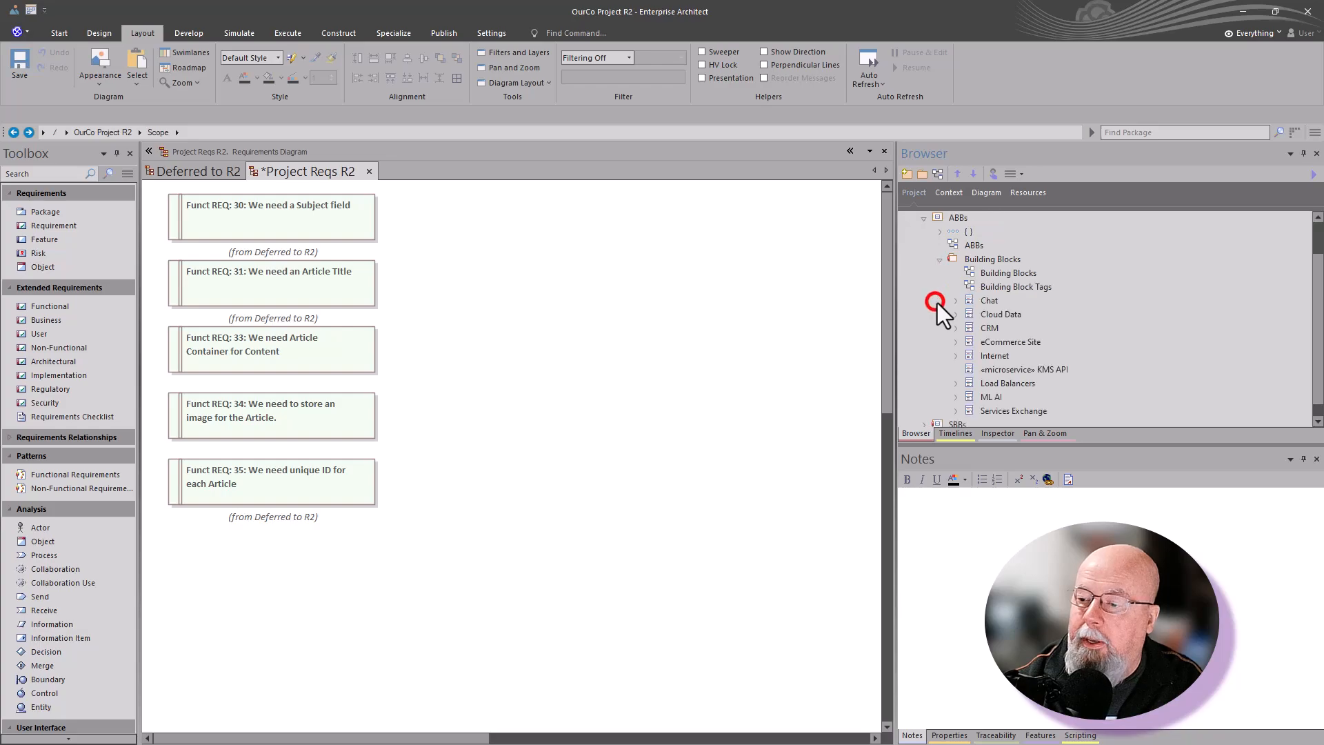
double_click(999, 276)
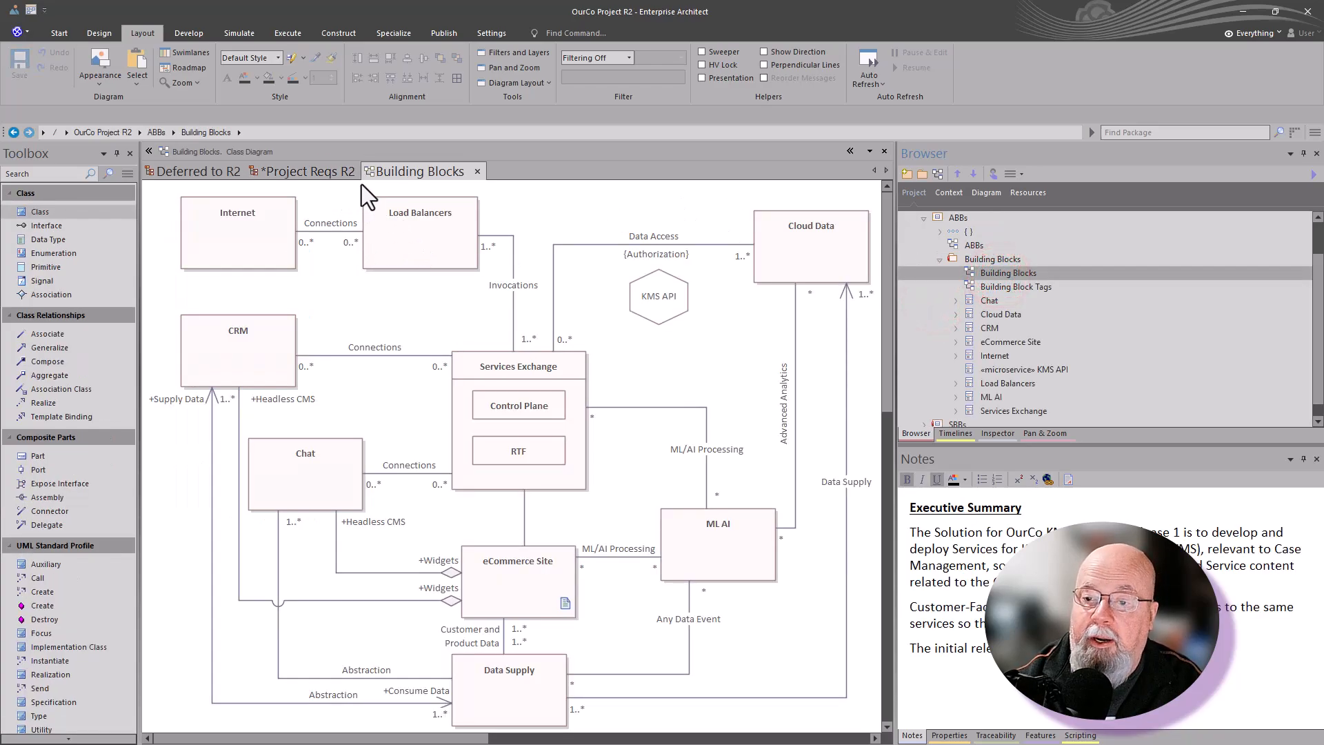
Step: Close every open diagram except Building Blocks, saving the latest changes to the Project Reqs R2 diagram
right_click(420, 177)
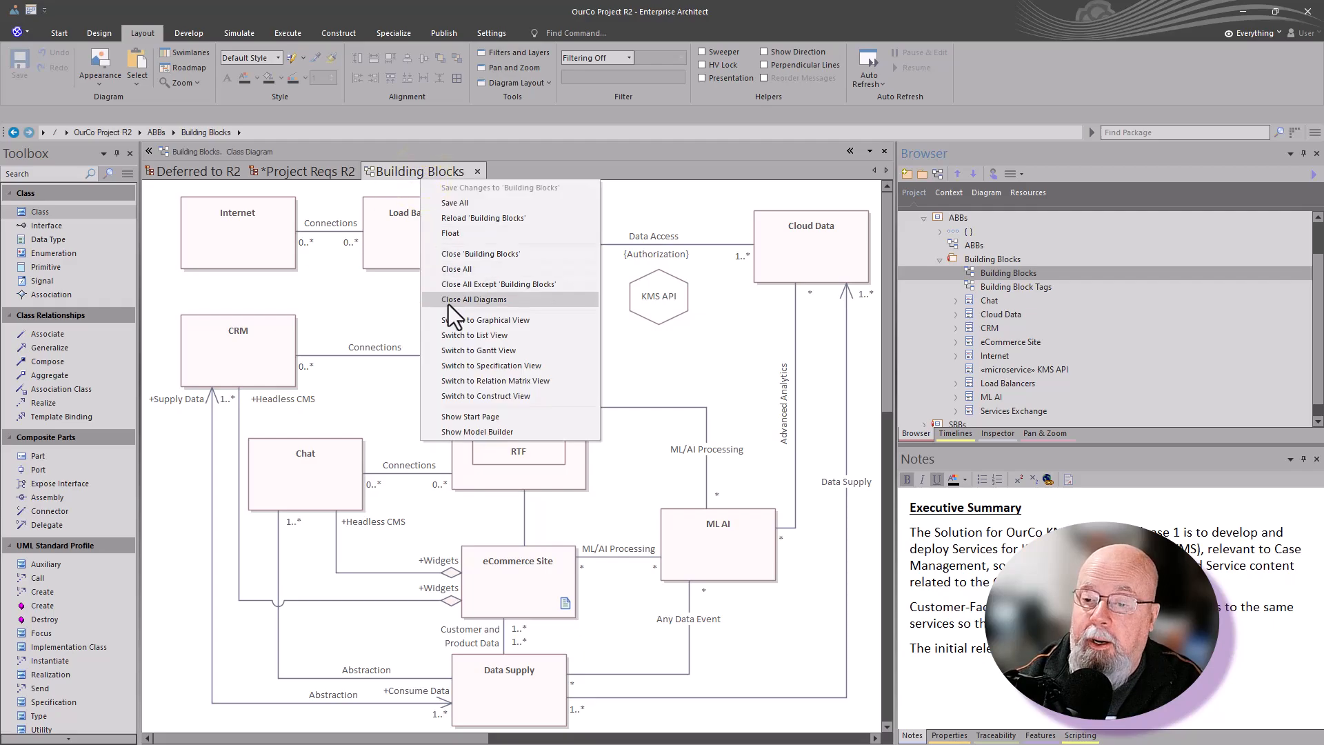
left_click(521, 284)
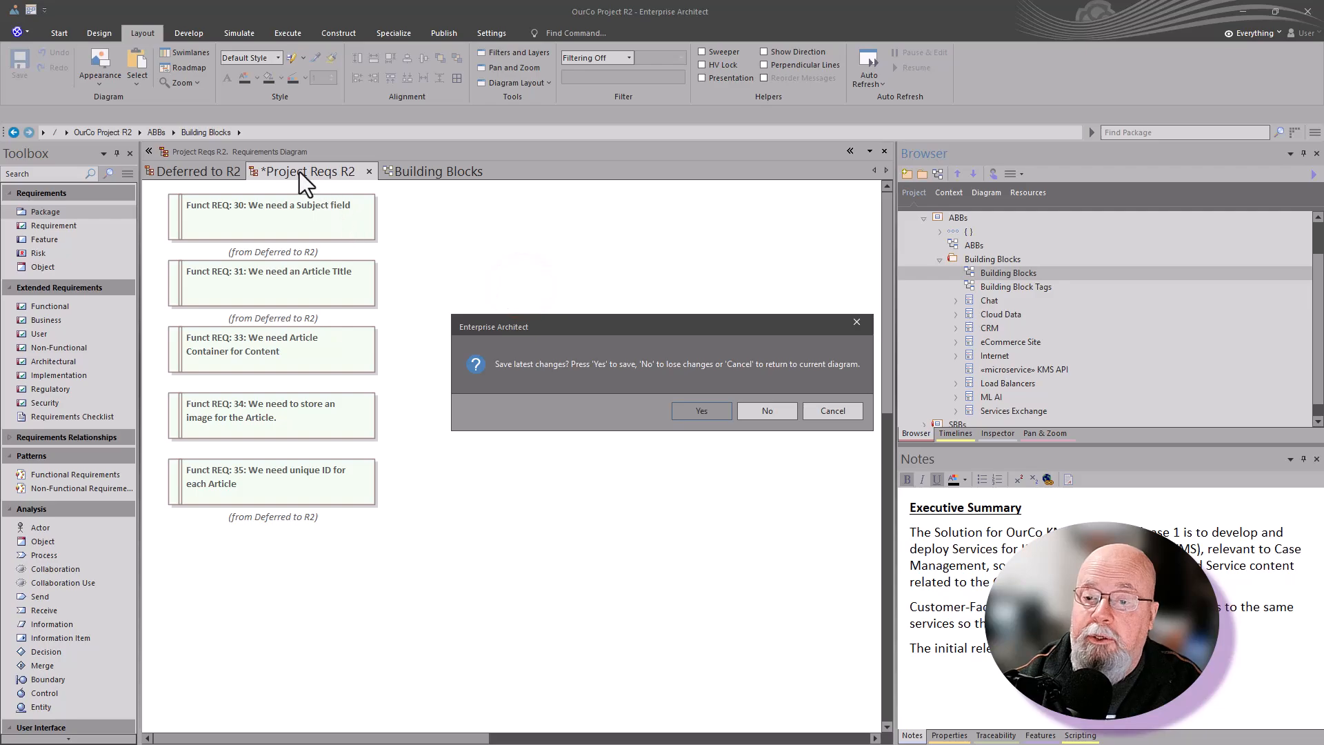
left_click(693, 416)
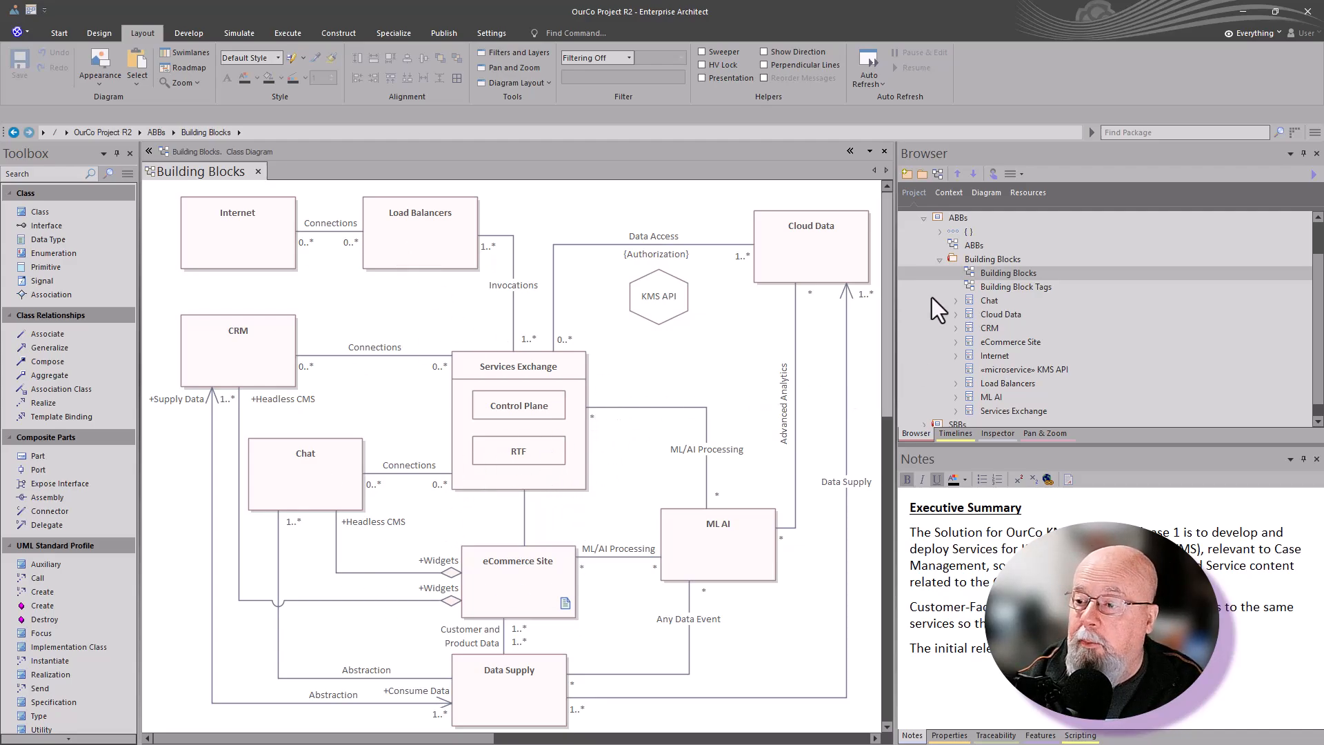
Step: Start cloning the structure of the Building Blocks package under ABBs as new version 0.02, named Solution Building Blocks
left_click(986, 261)
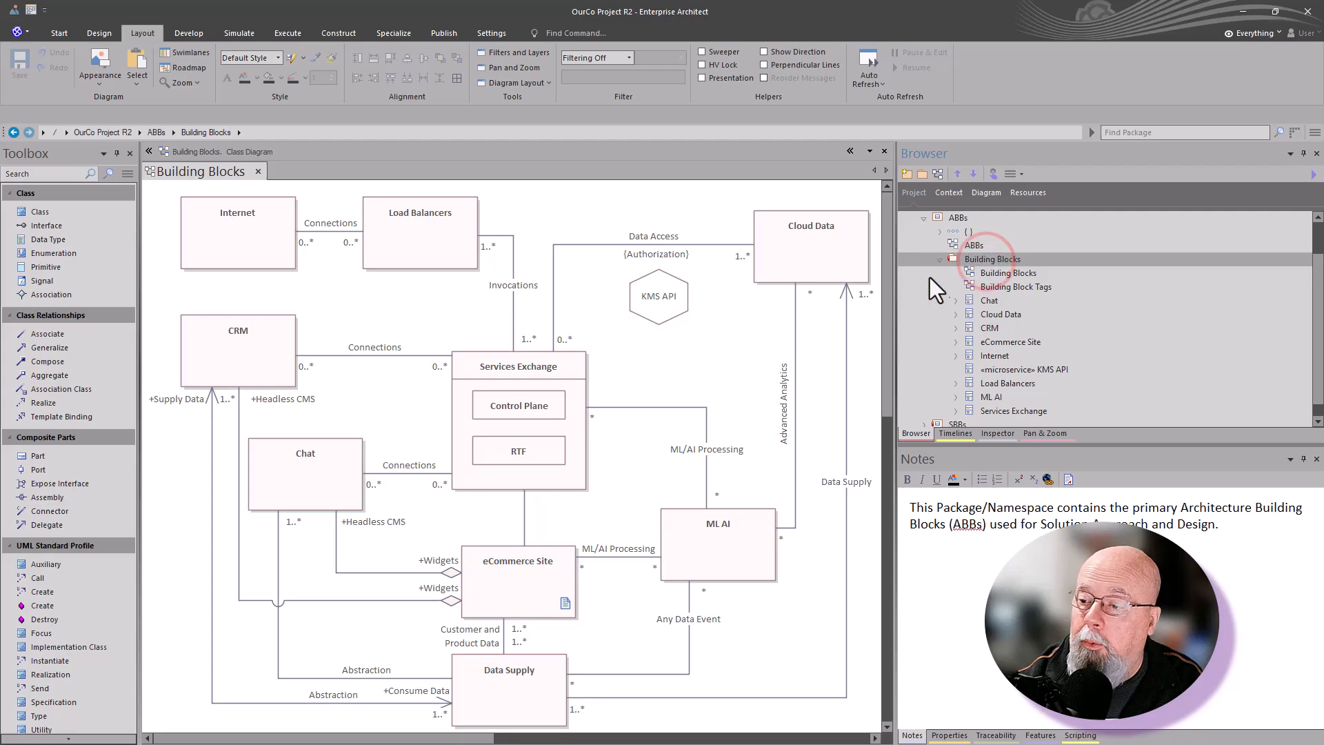
left_click(970, 260)
right_click(970, 259)
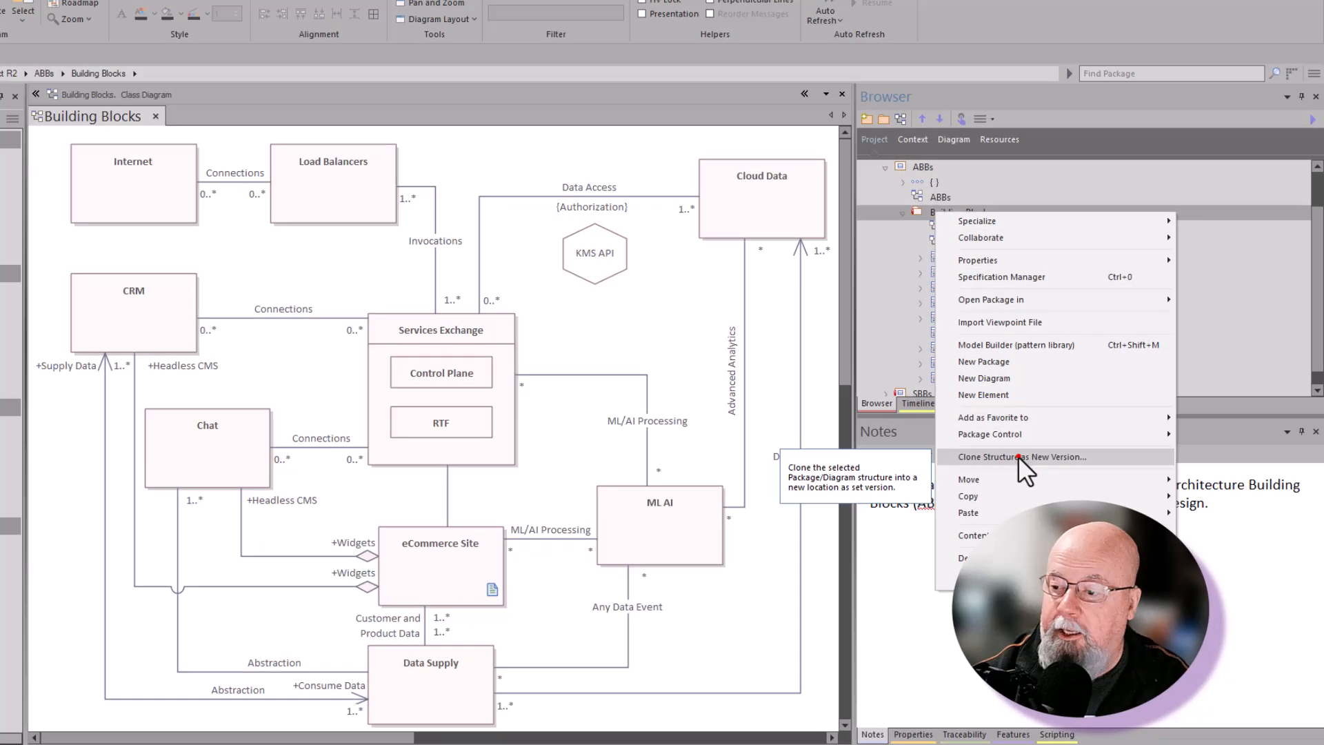
left_click(1018, 457)
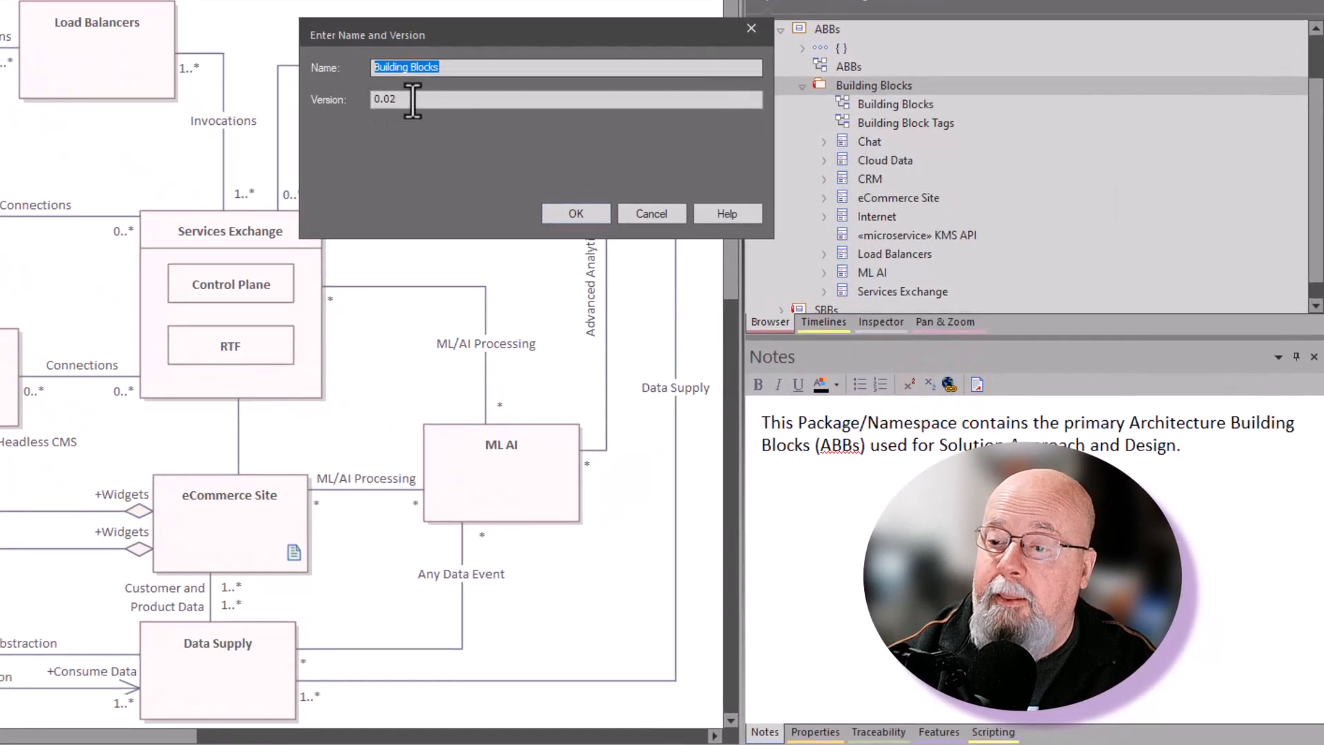
double_click(413, 100)
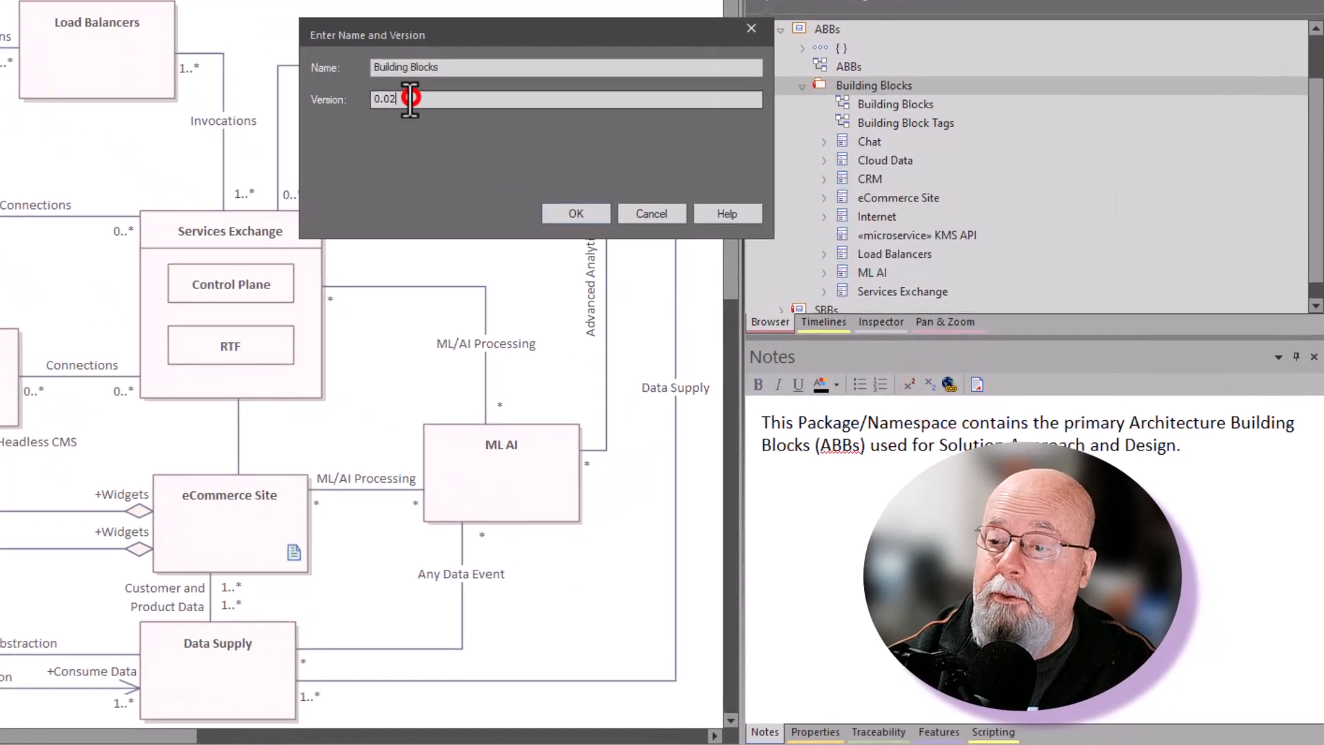
left_click(469, 73)
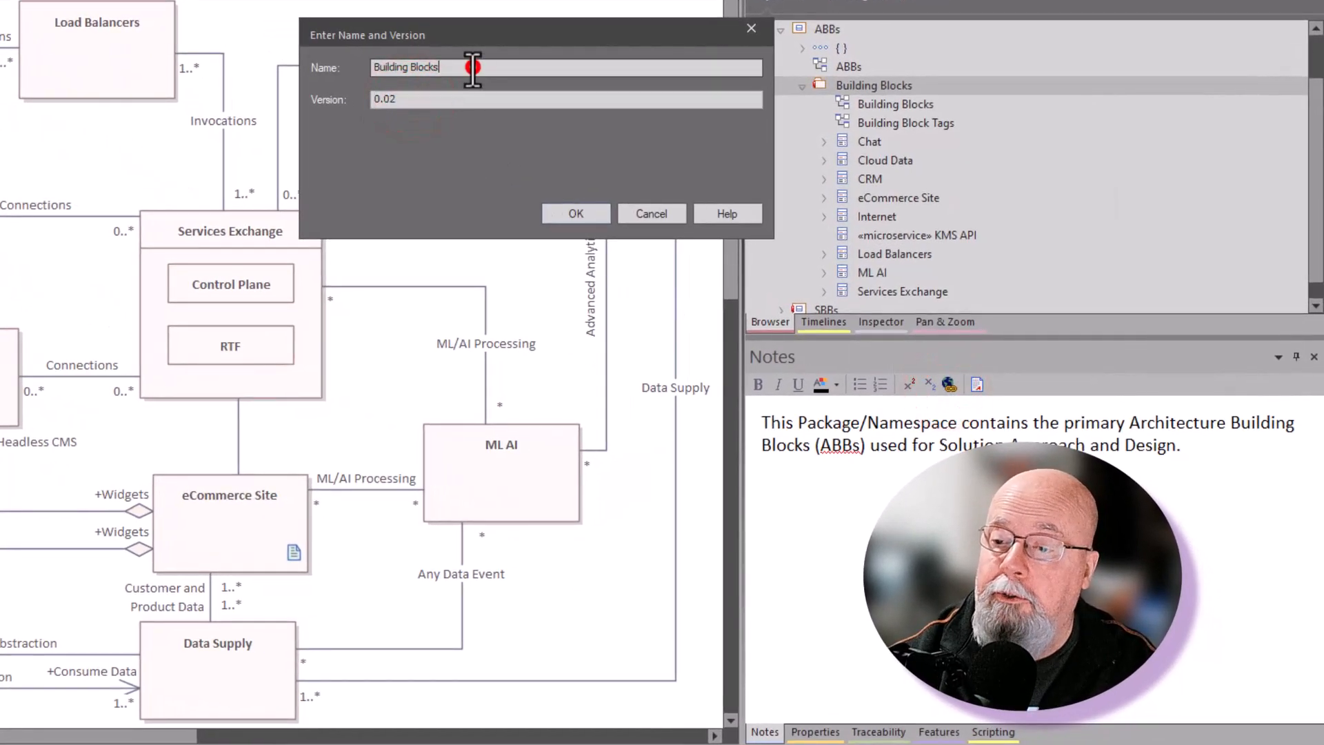
left_click(374, 67)
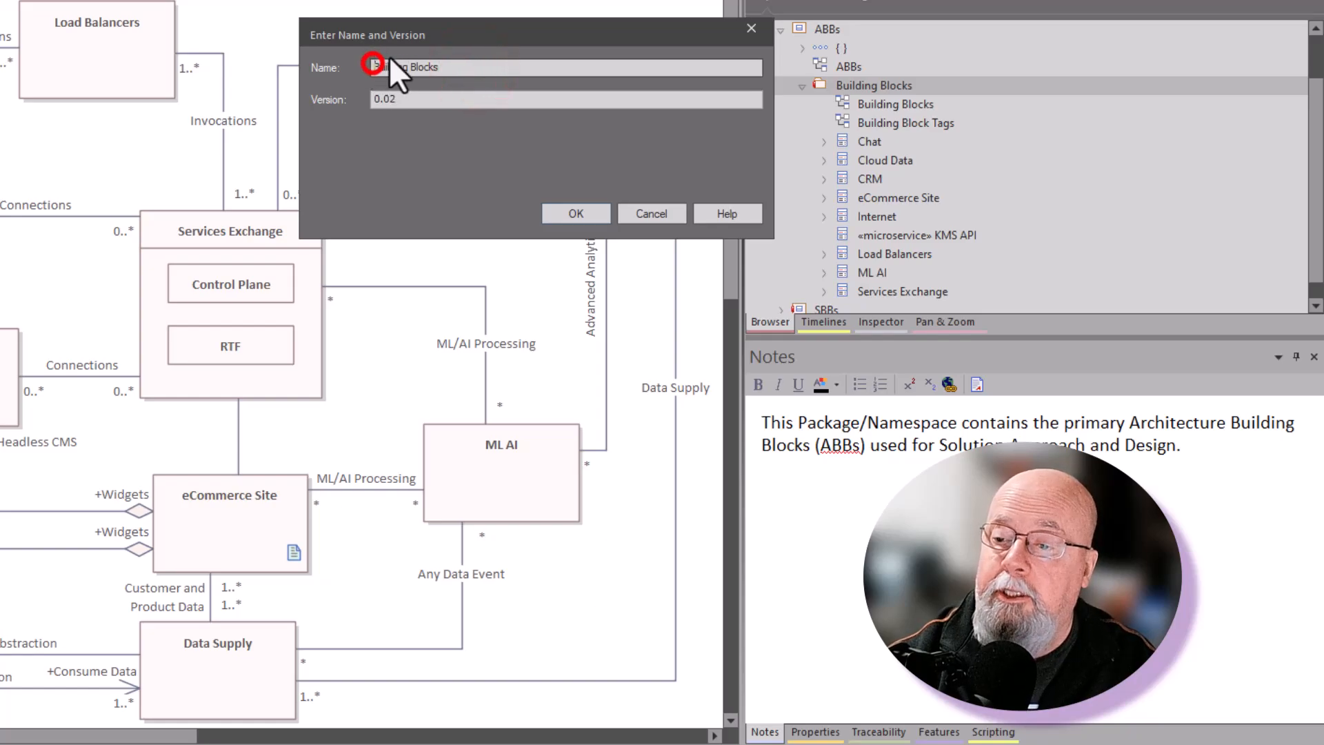
type("Solution")
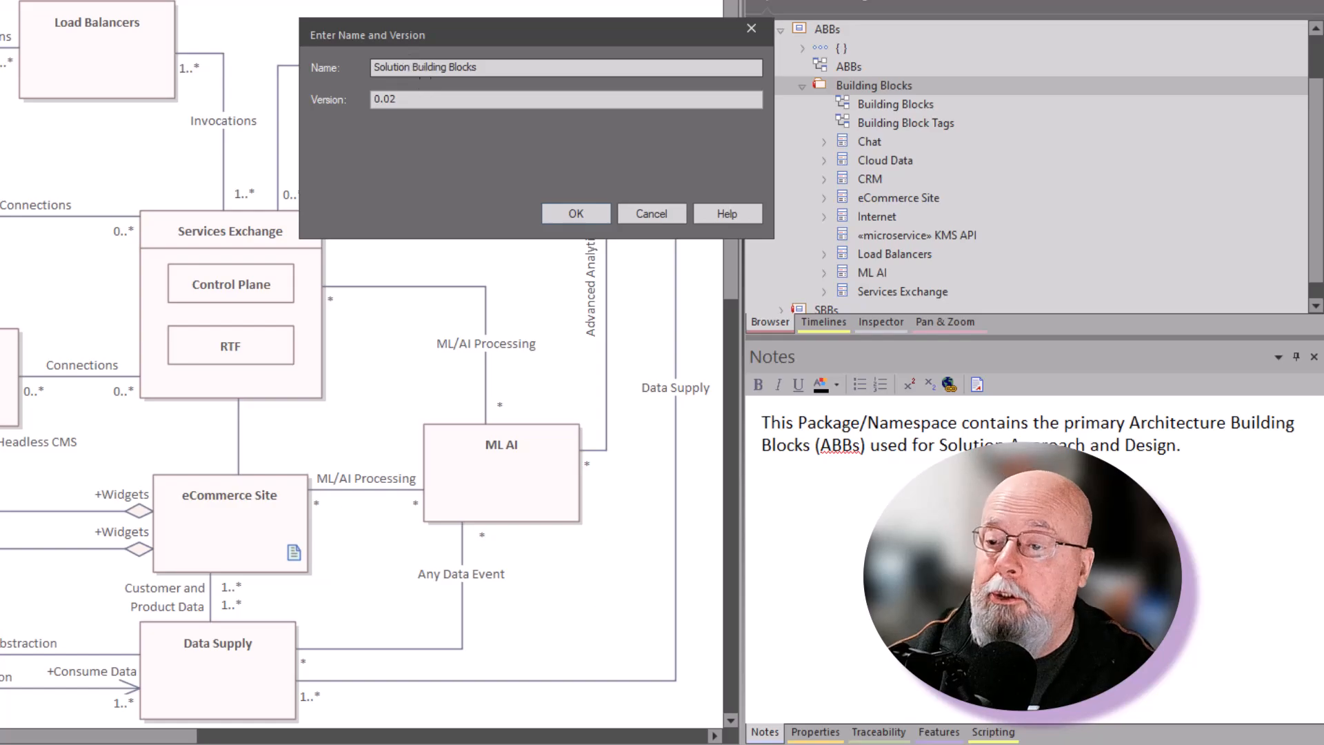
left_click(581, 214)
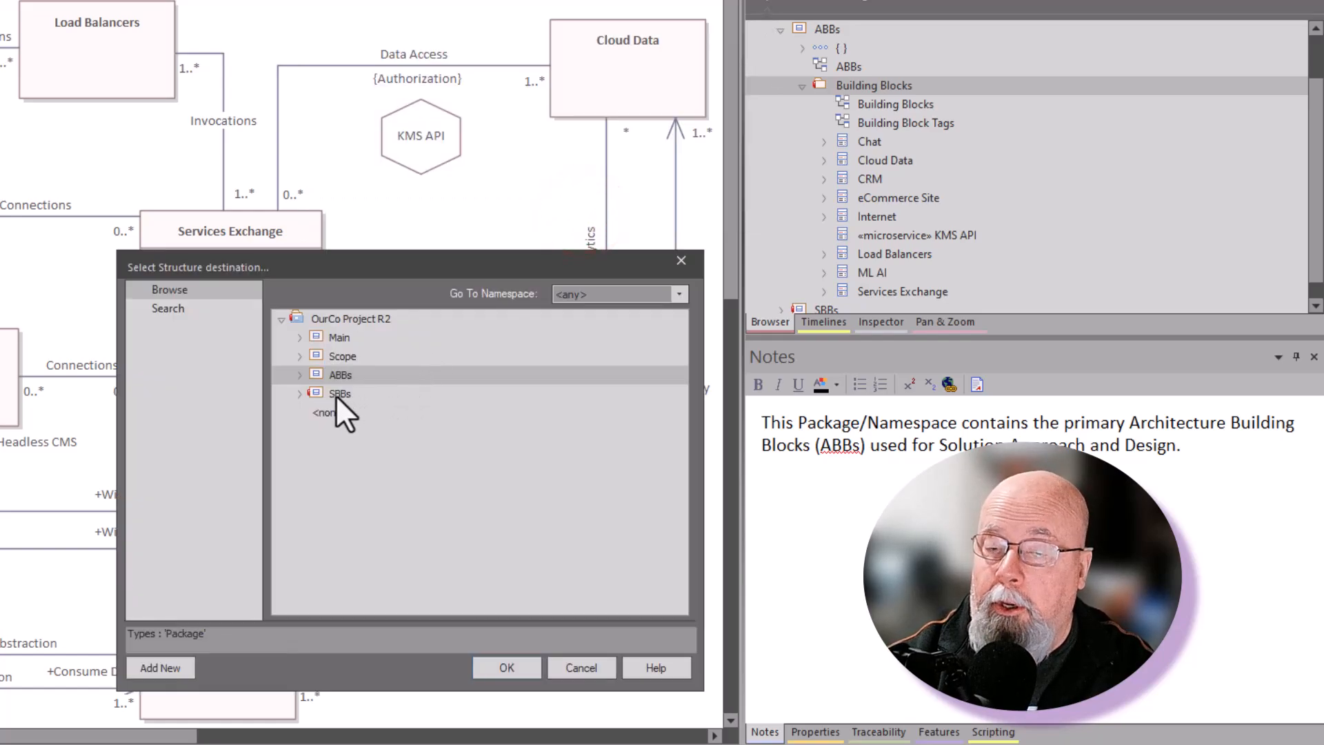
Step: Choose the SBBs package as the destination for the cloned structure and create the clone there
left_click(334, 395)
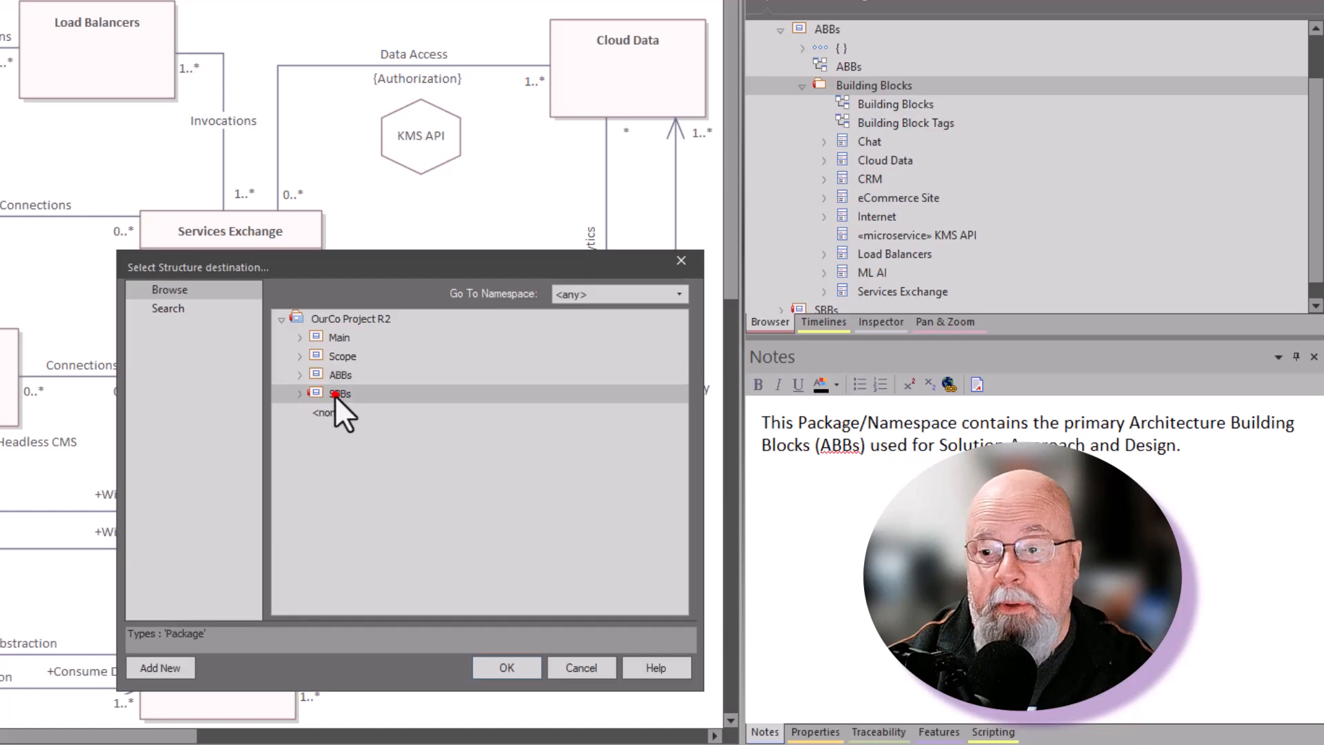
left_click(300, 393)
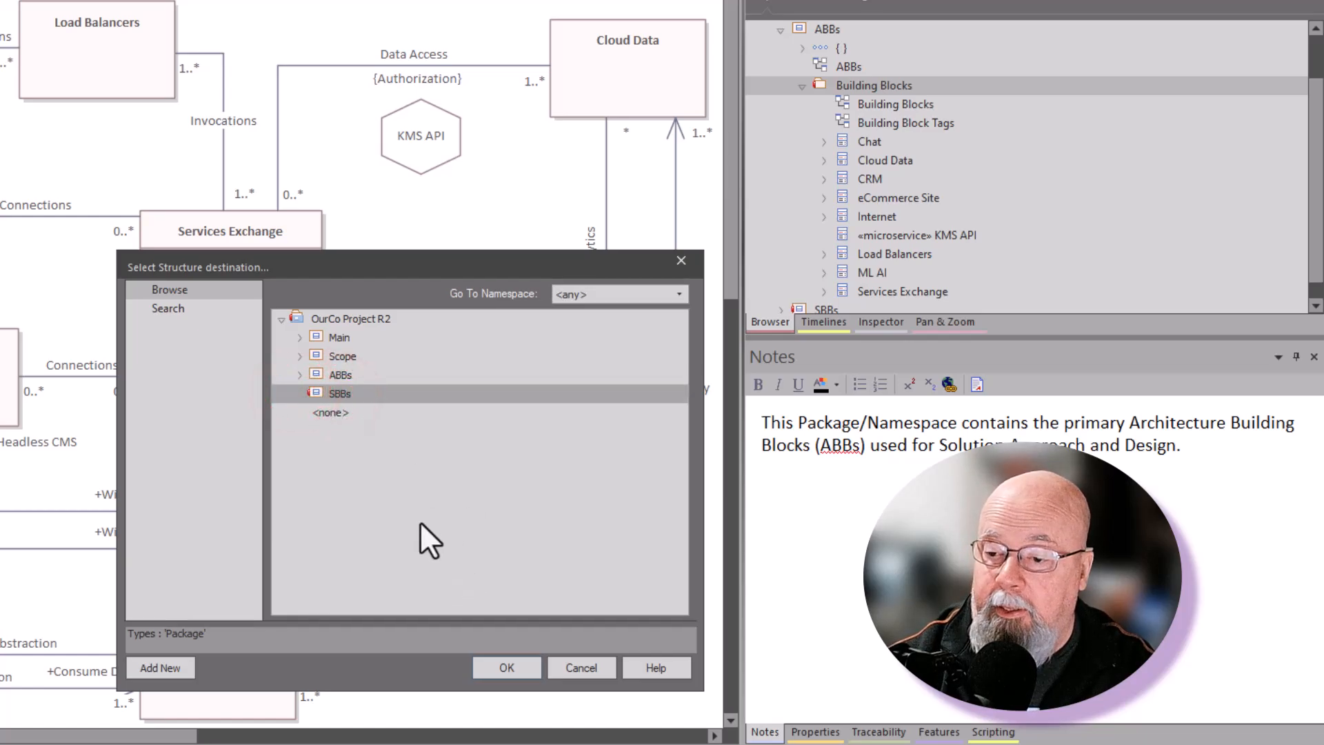
left_click(507, 667)
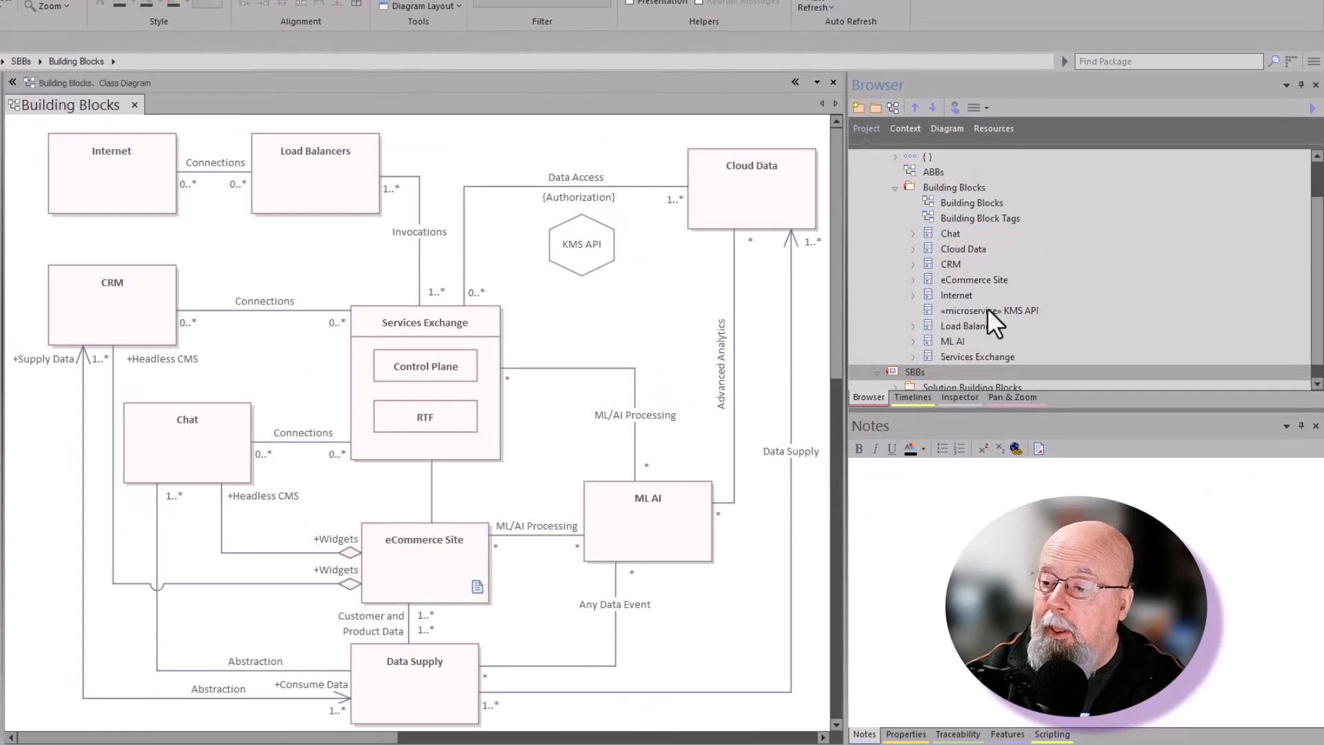
Step: Open the SBBs diagram and Solution Building Blocks' Building Blocks and Building Block Tags diagrams, comparing them with the original Building Blocks package
scroll(969, 231, "down", 1)
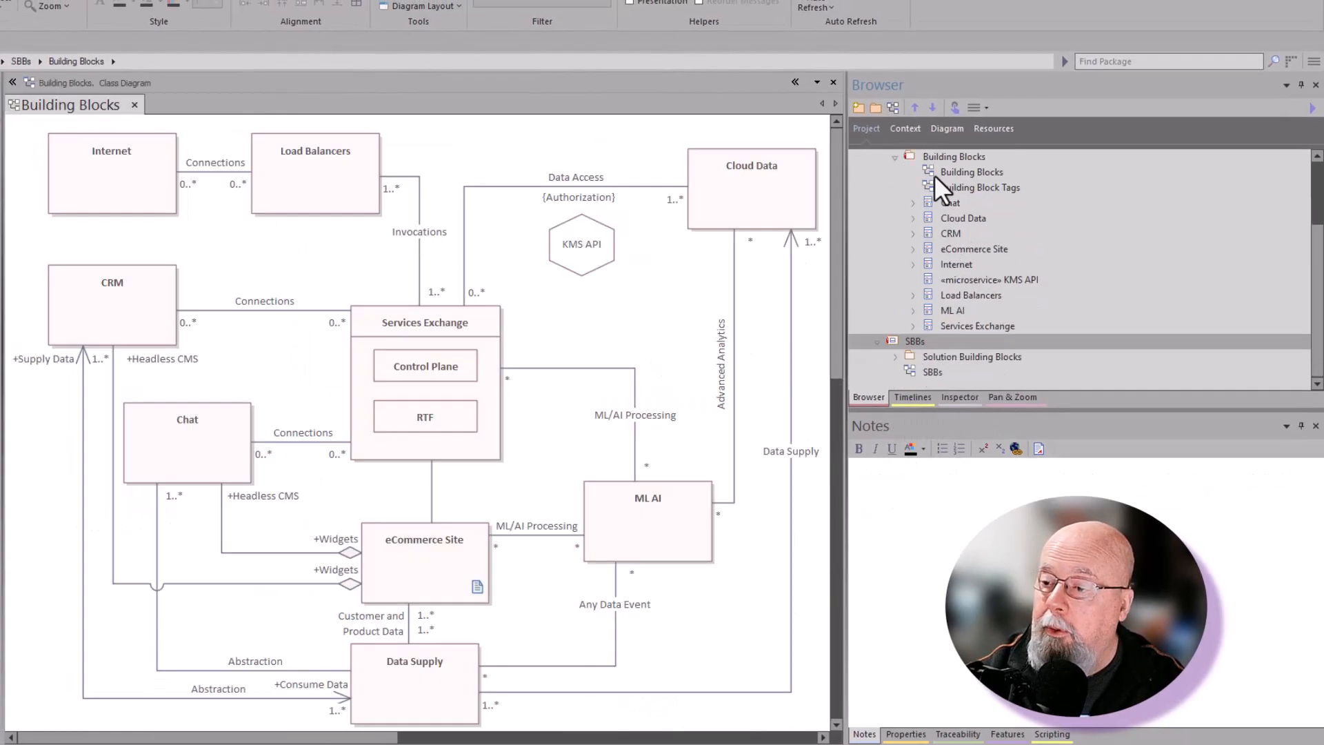
double_click(912, 375)
left_click(893, 356)
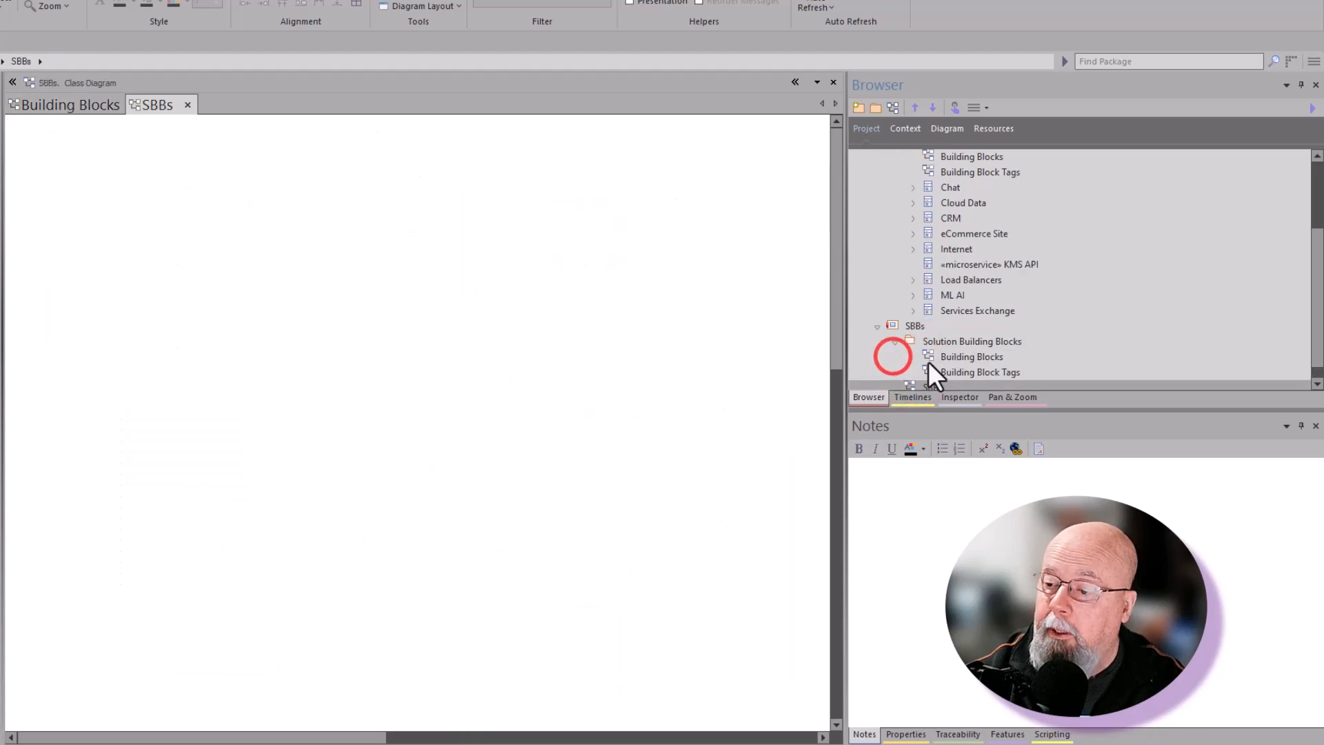
double_click(946, 355)
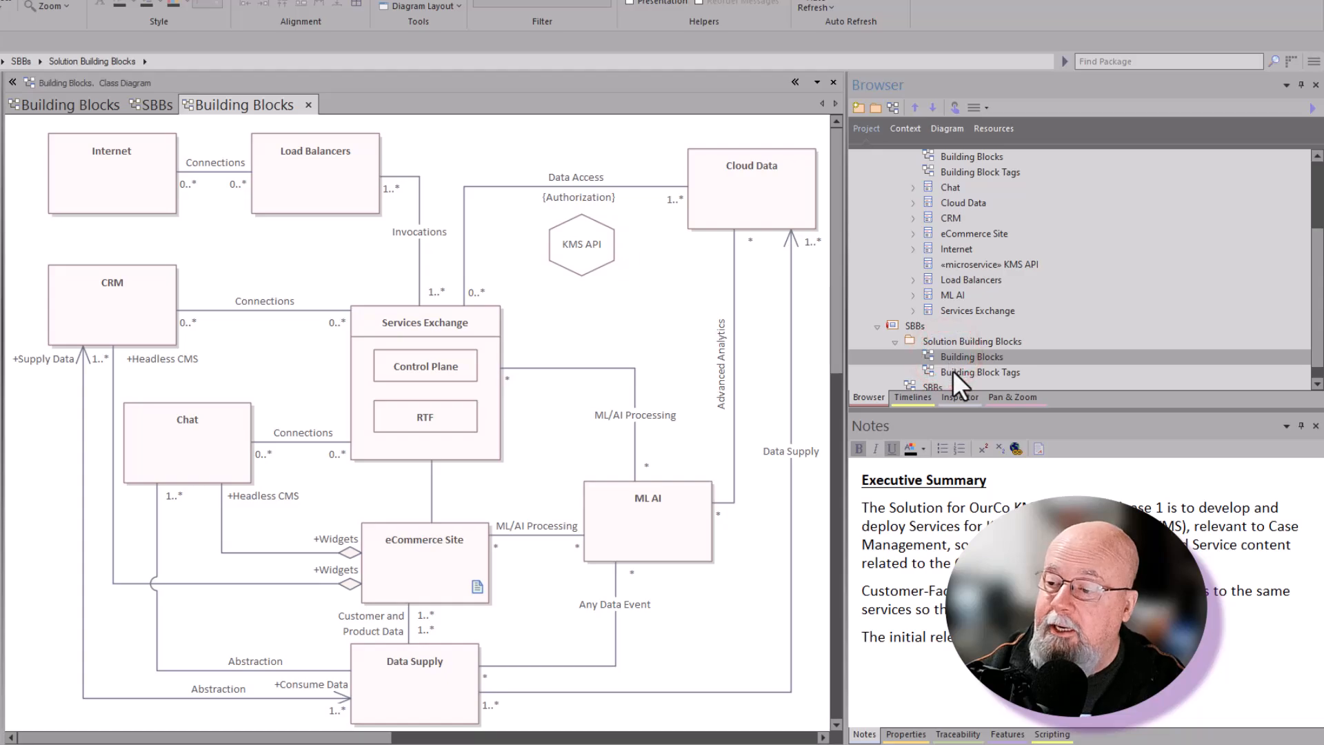
double_click(953, 371)
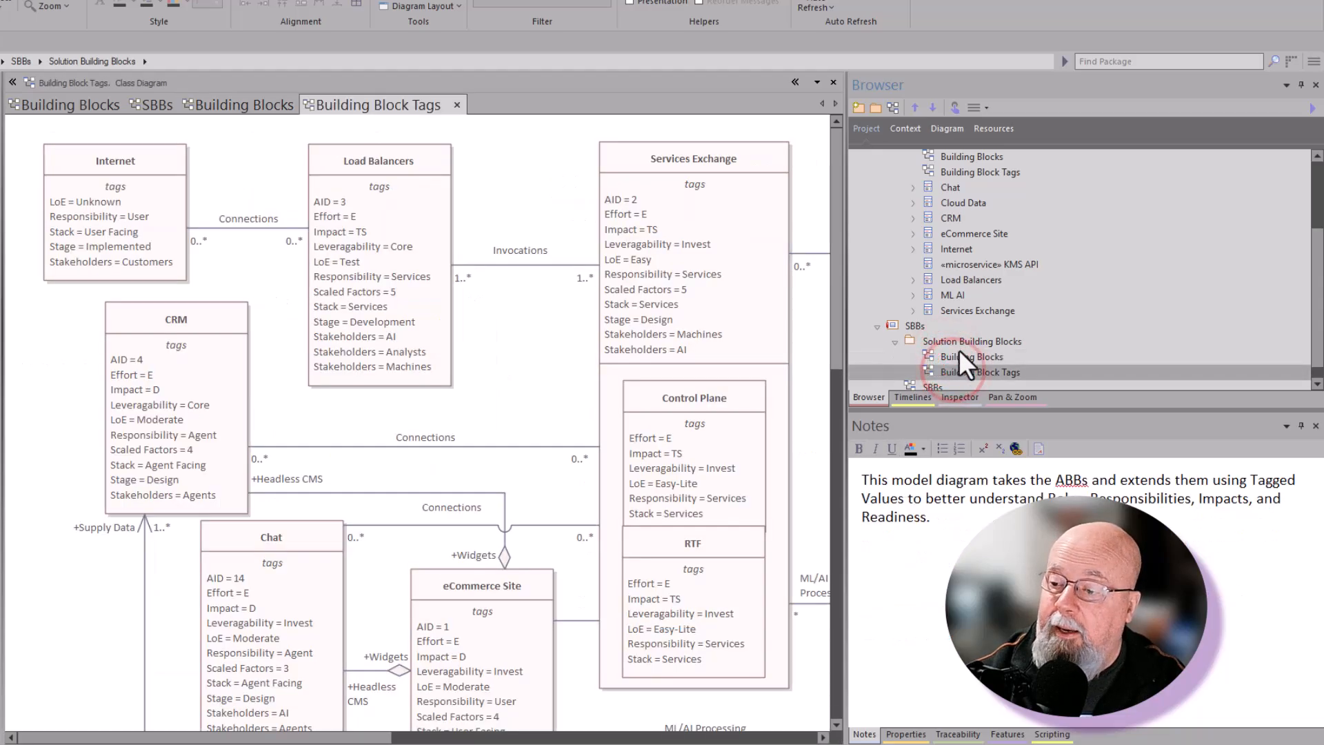
scroll(966, 181, "up", 1)
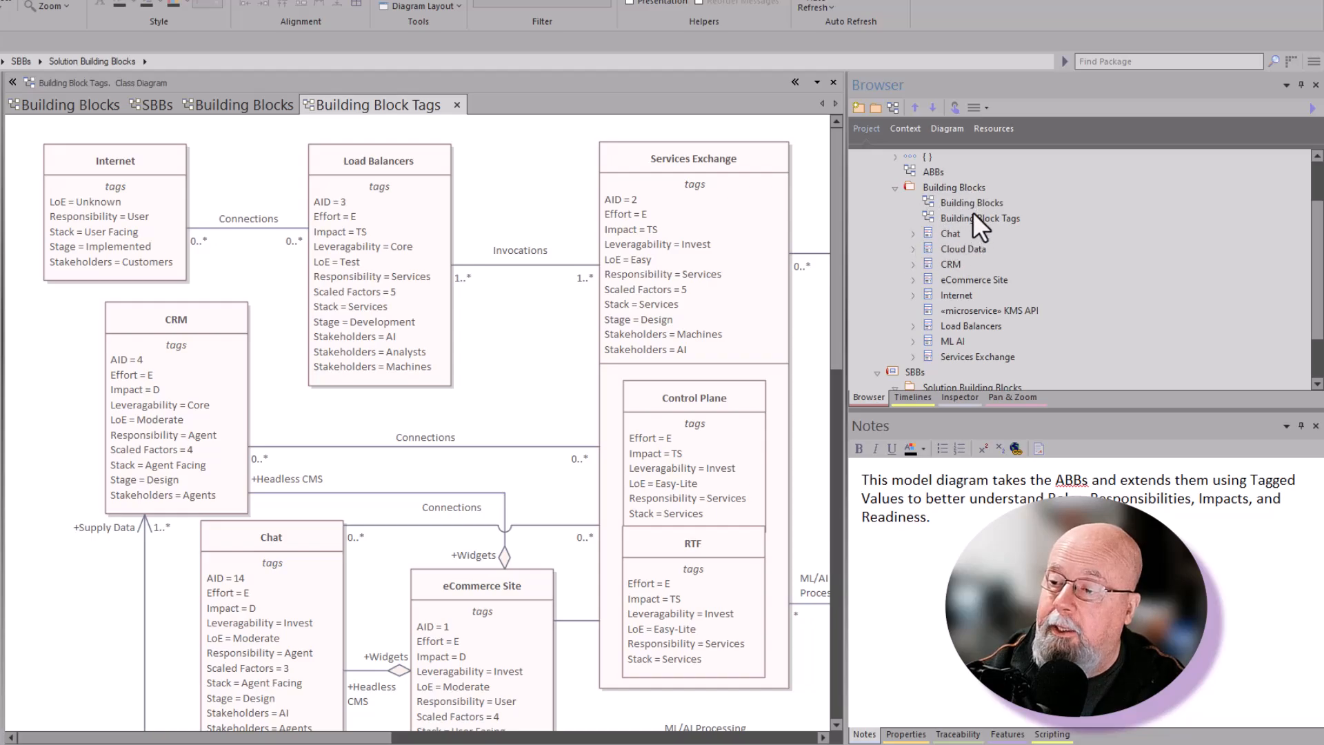
left_click(937, 189)
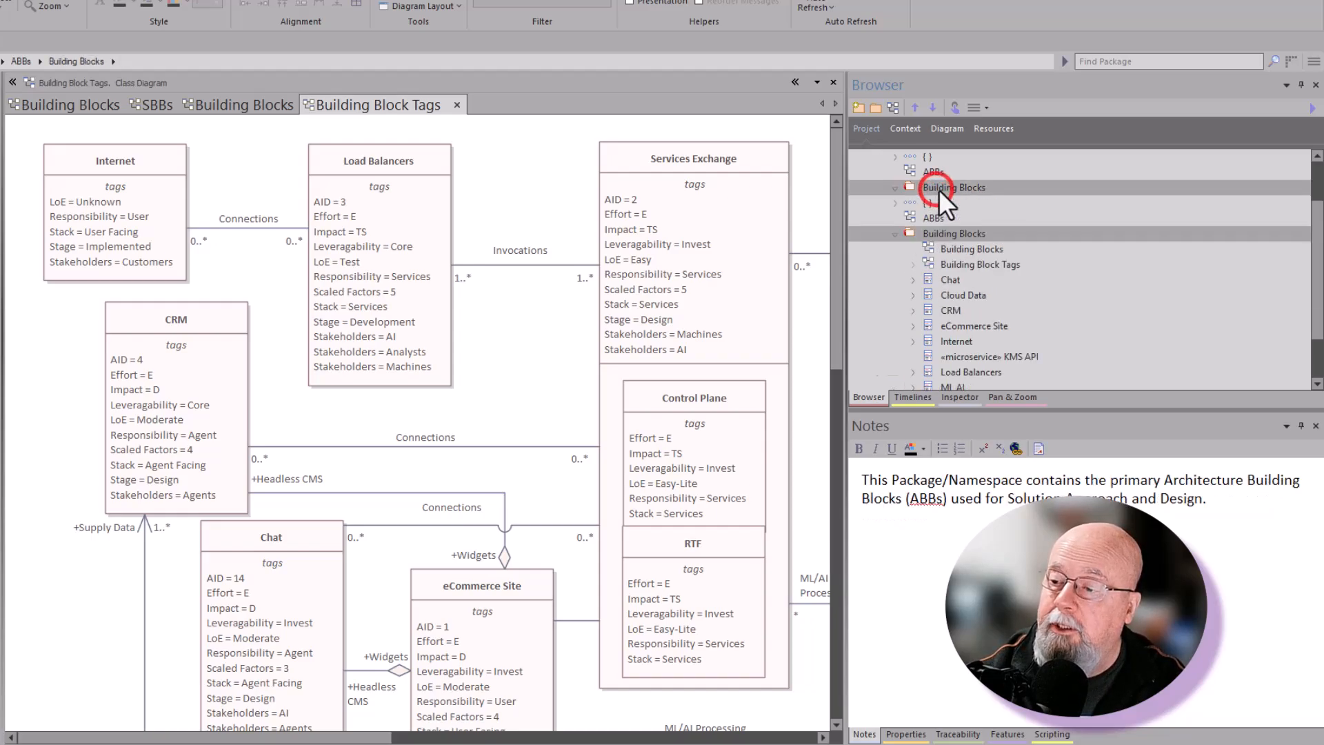
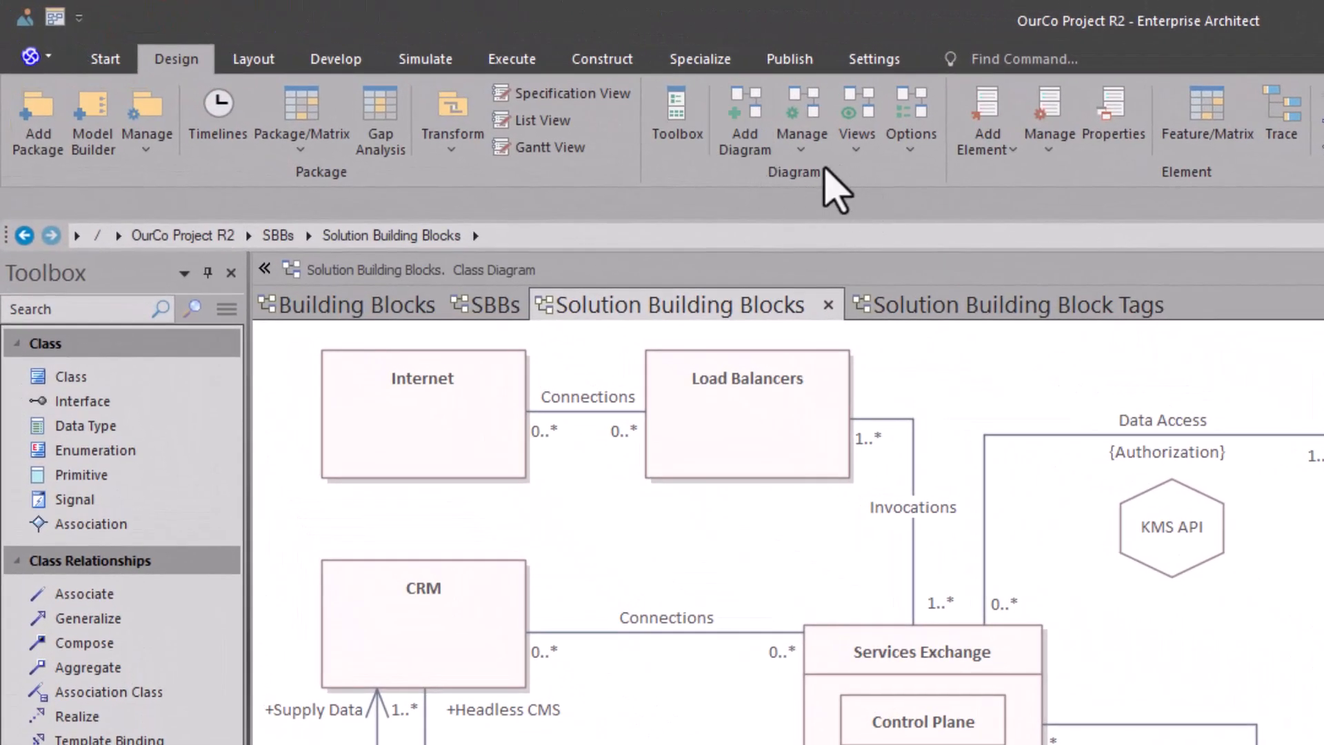
Step: Clone the Solution Building Blocks diagram as a new version, using the Solution Building Blocks package under SBBs as its destination
left_click(803, 141)
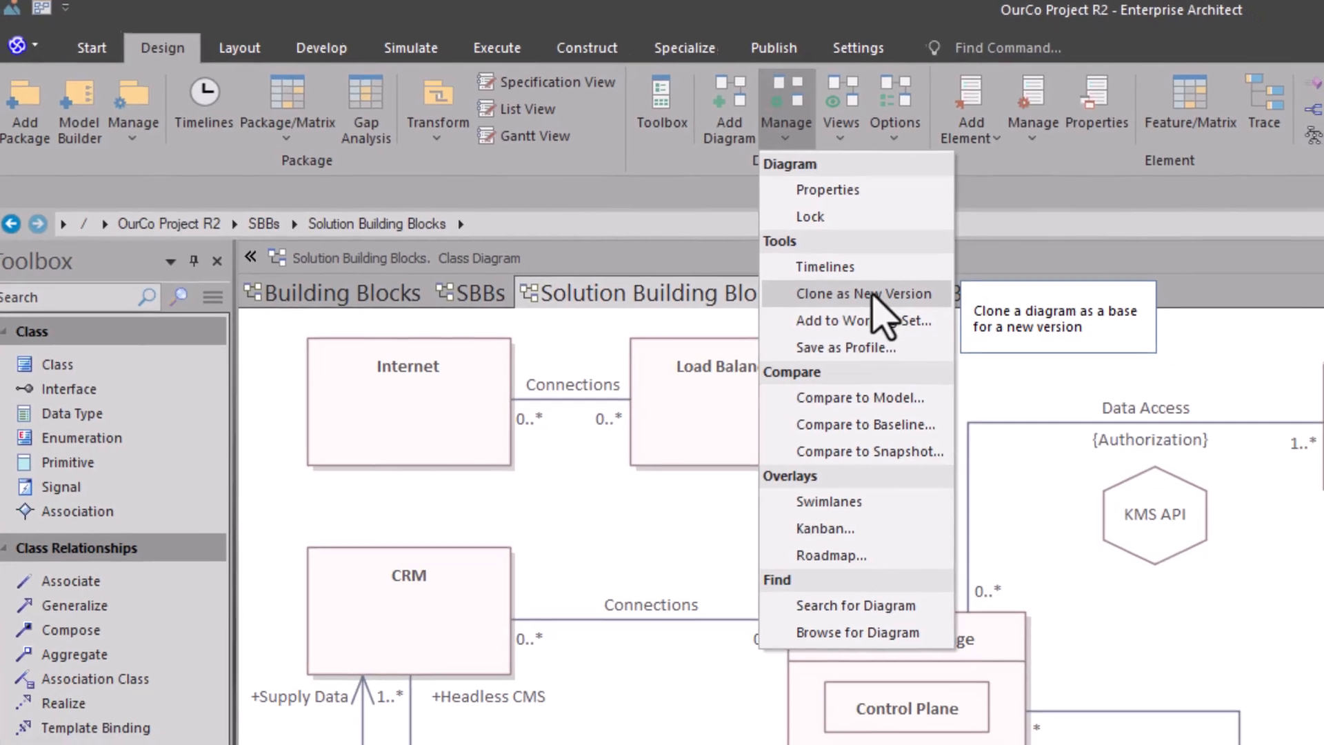
left_click(874, 302)
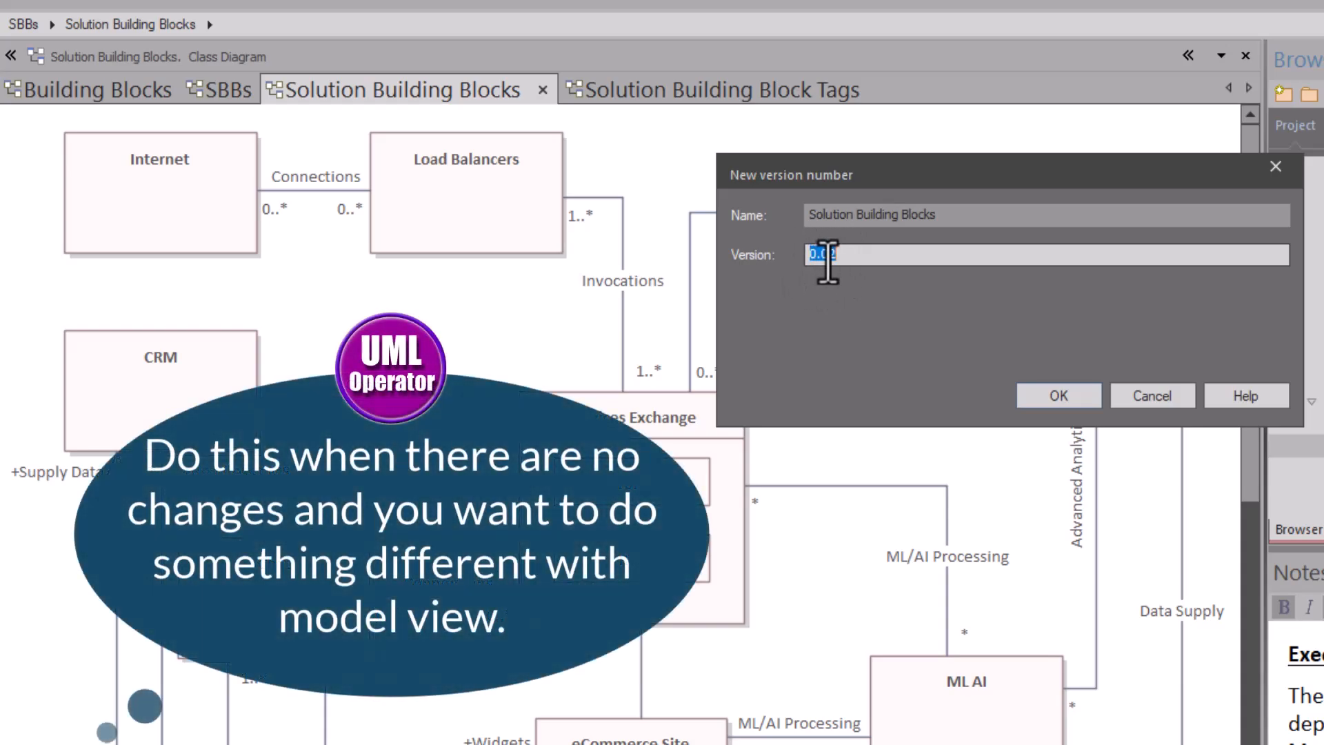
left_click(1057, 396)
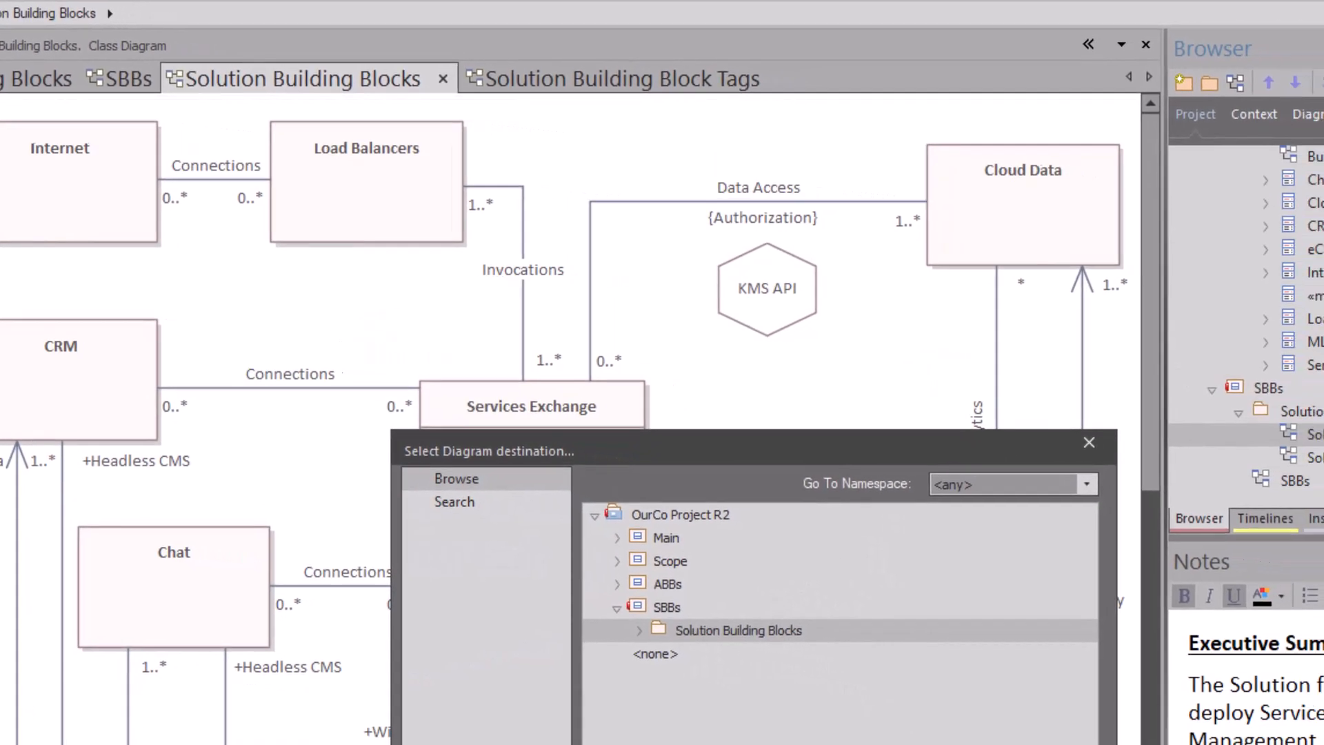
key("Return")
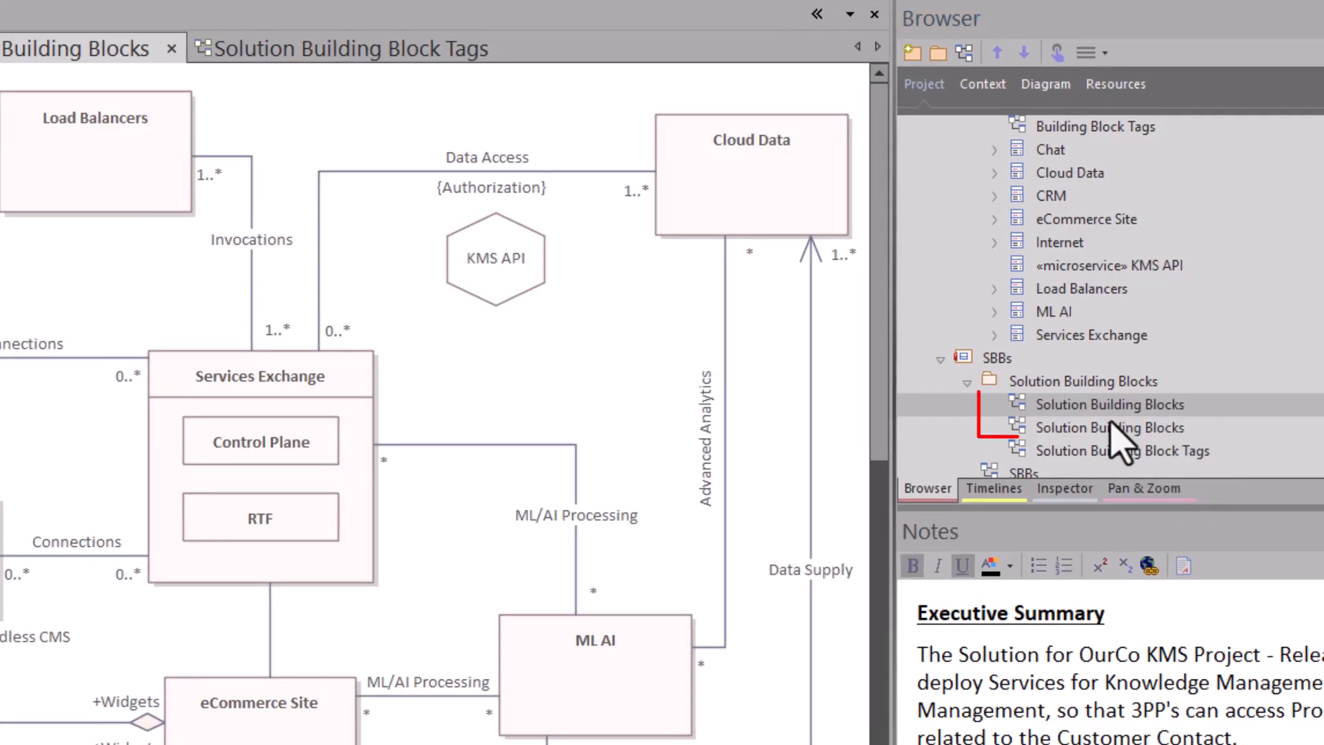
Step: Rename the second Solution Building Blocks diagram in the package as Presentation SBBs
left_click(1093, 427)
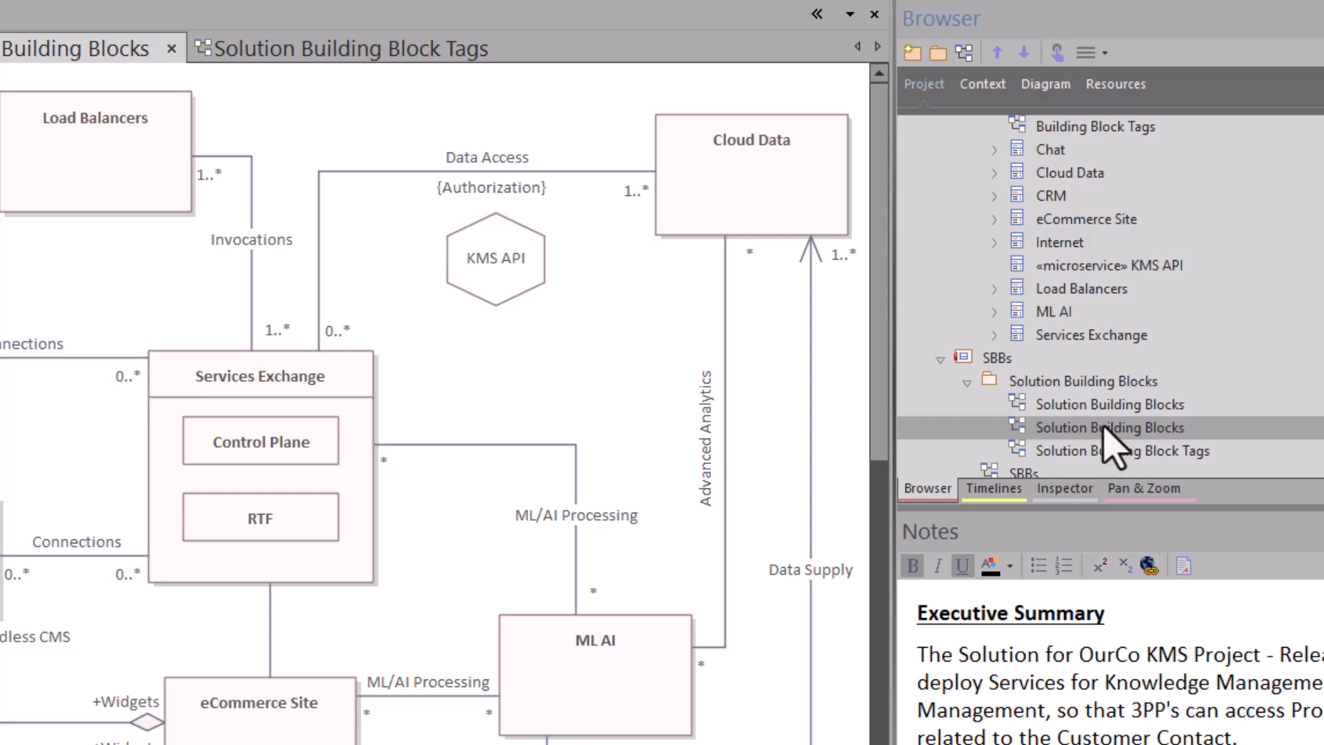
left_click(1107, 427)
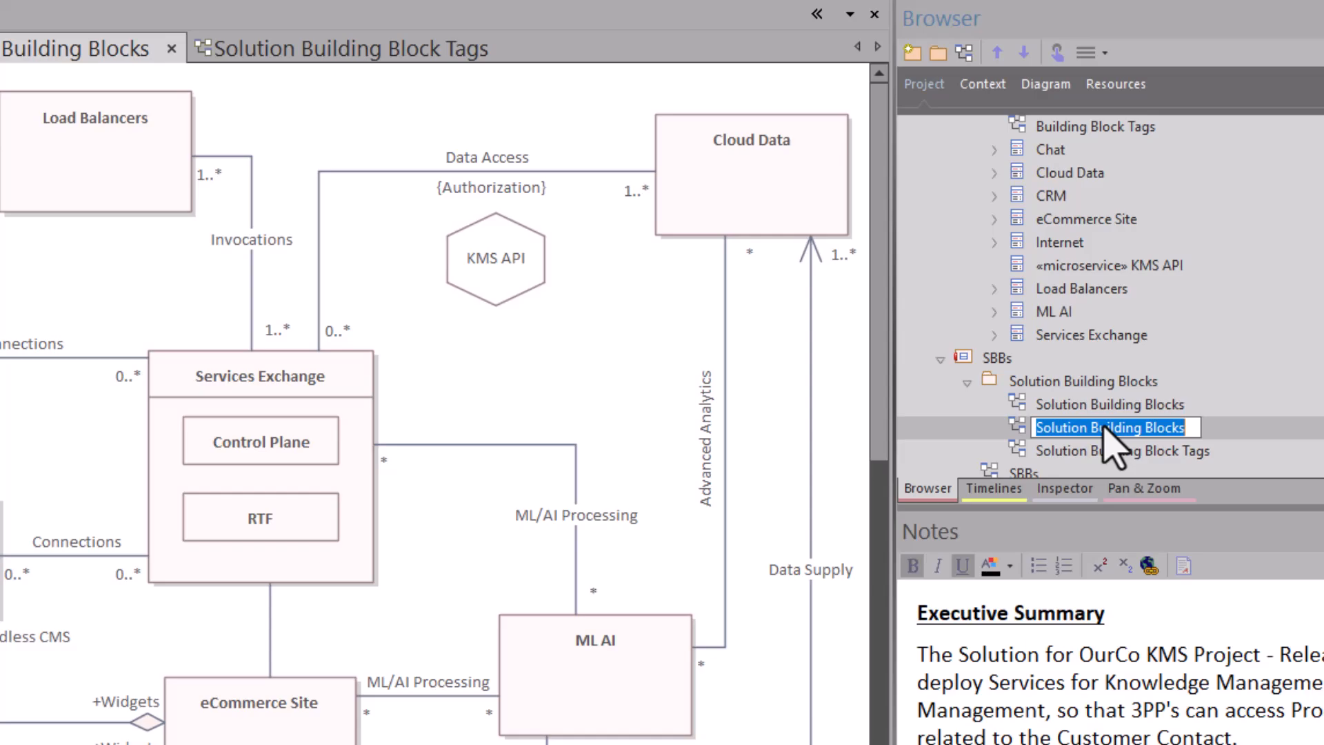
type("Presentation SBBs")
key("Return")
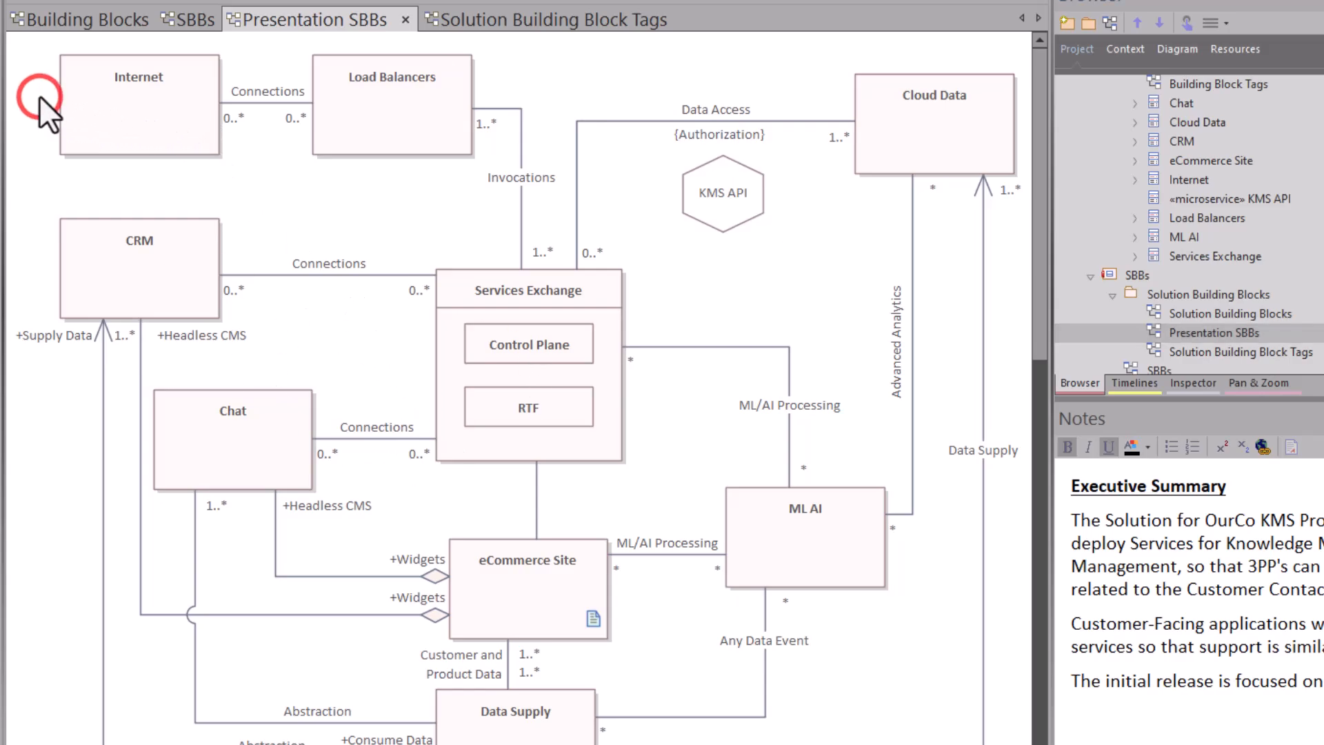
Step: Enable the custom draw style for all elements on the Presentation SBBs diagram and clear the selection
key("ctrl+a")
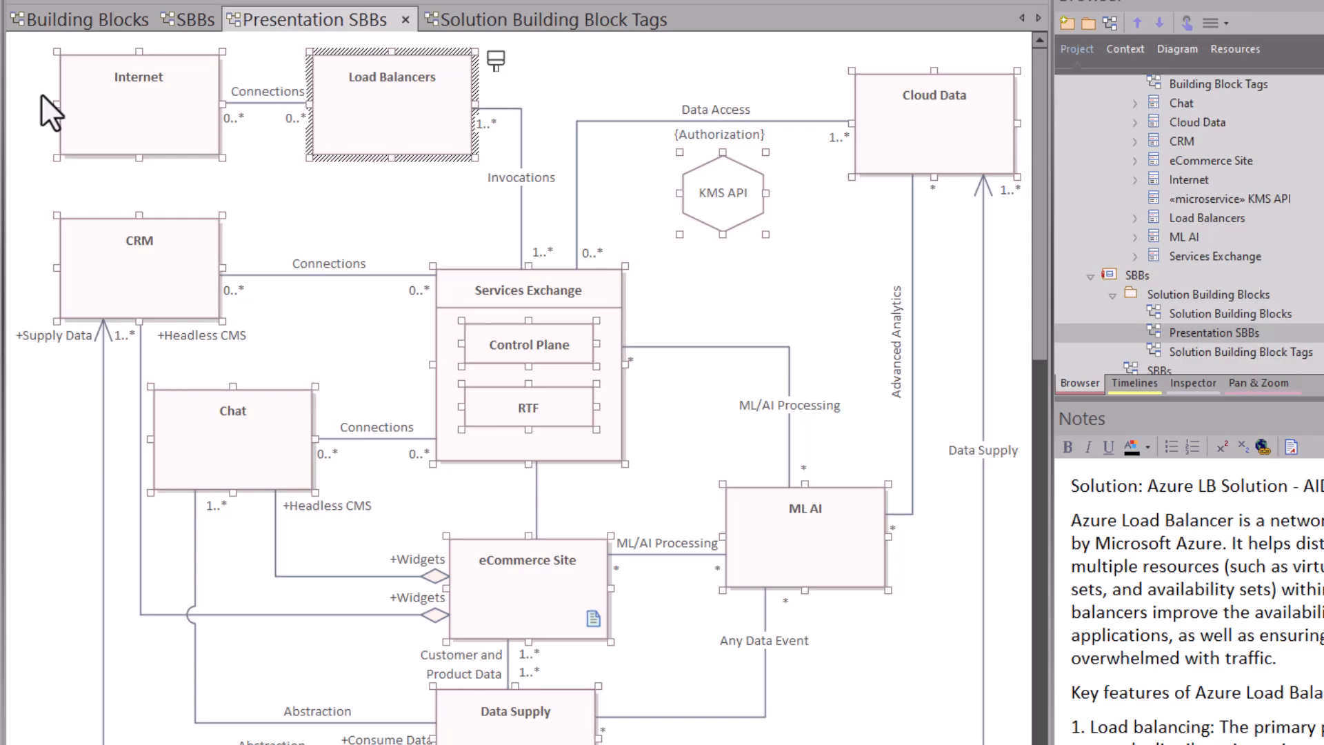
right_click(119, 99)
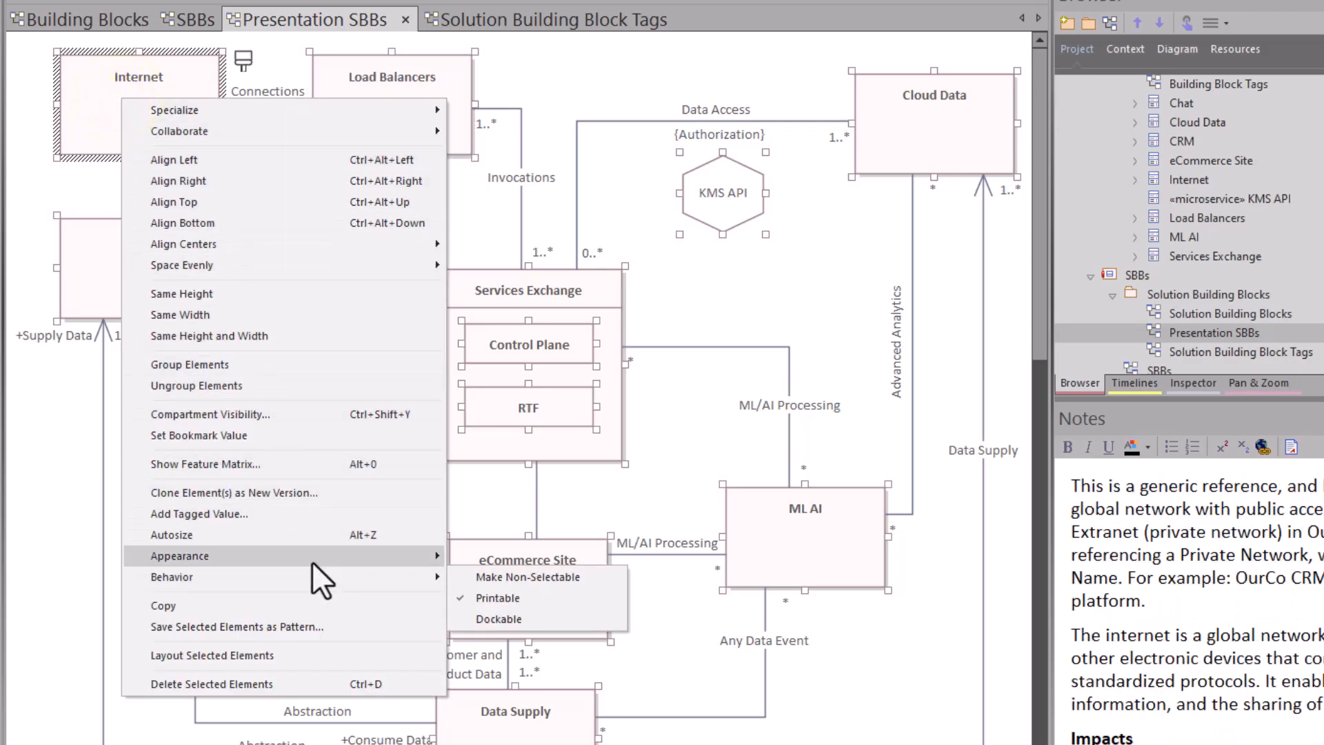
mouse_move(312, 560)
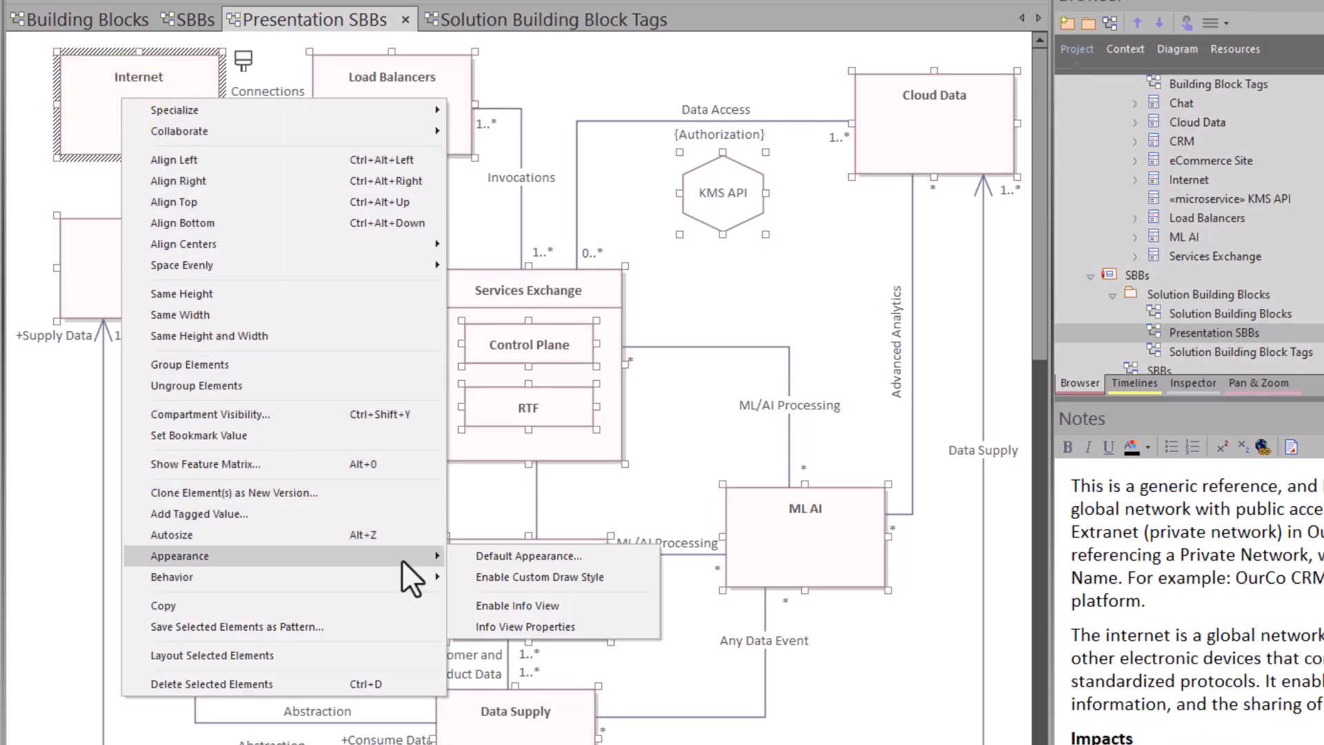
left_click(526, 575)
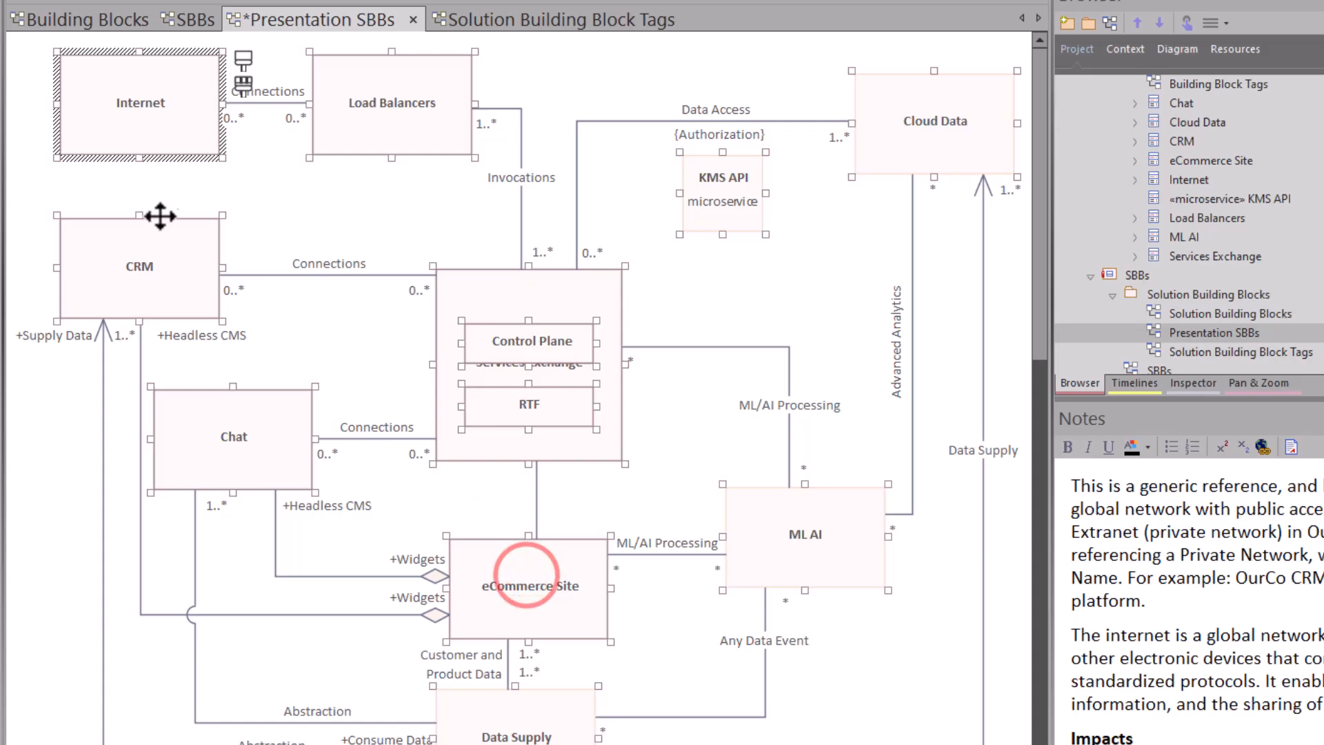
left_click(360, 218)
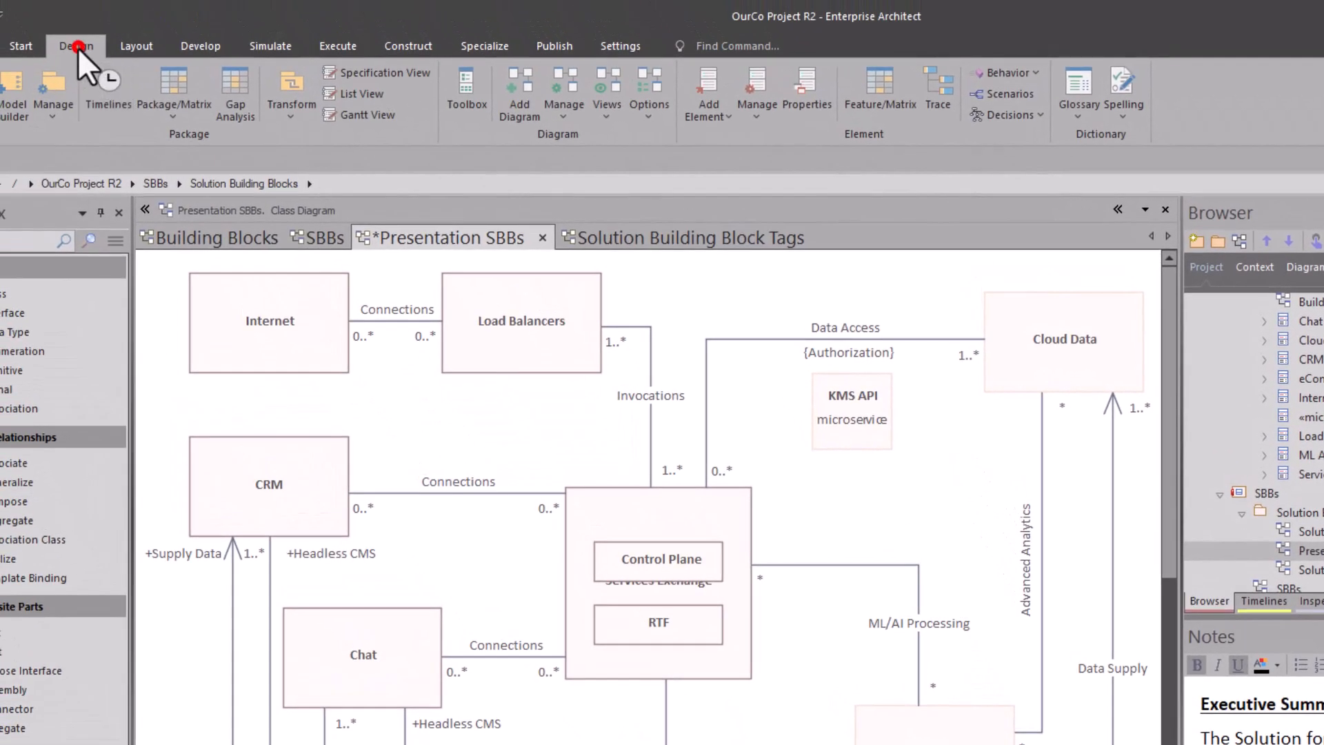
Step: Examine the diagram types offered for the Presentation SBBs diagram and cancel without choosing one
left_click(77, 48)
left_click(611, 48)
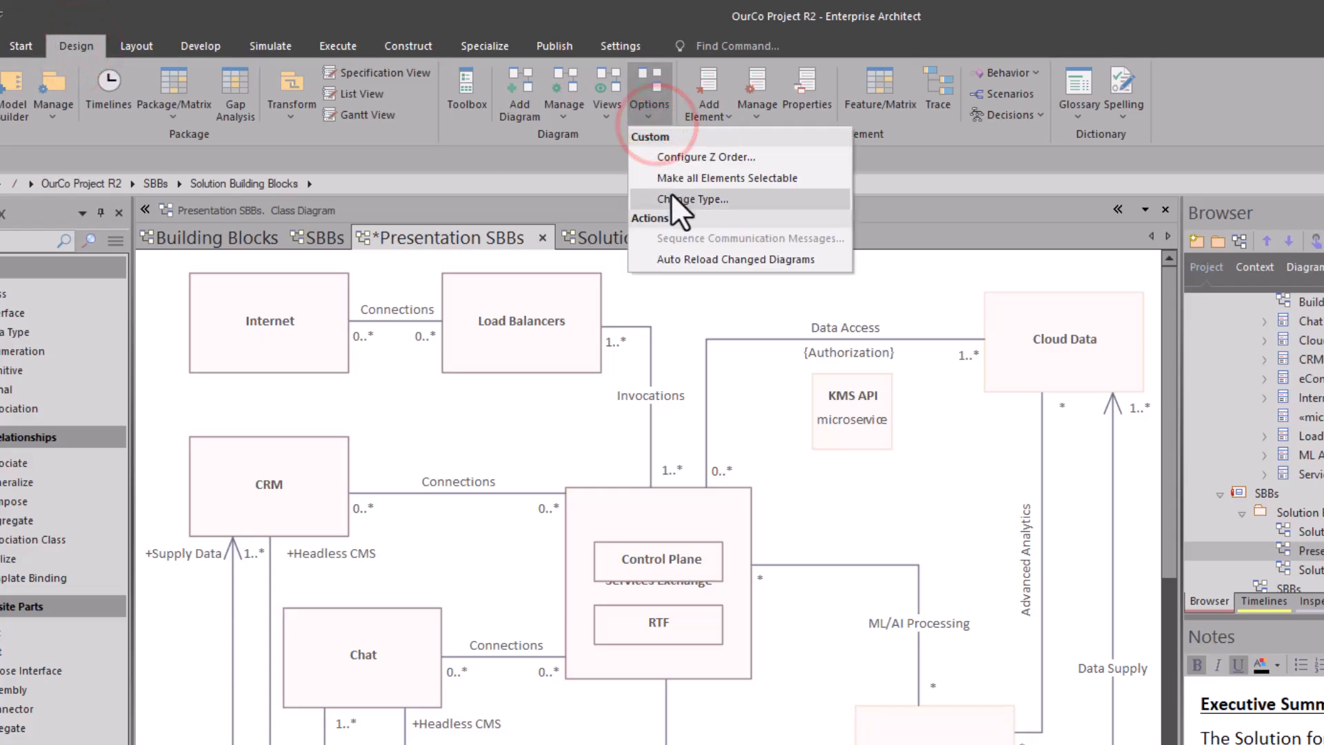
left_click(670, 194)
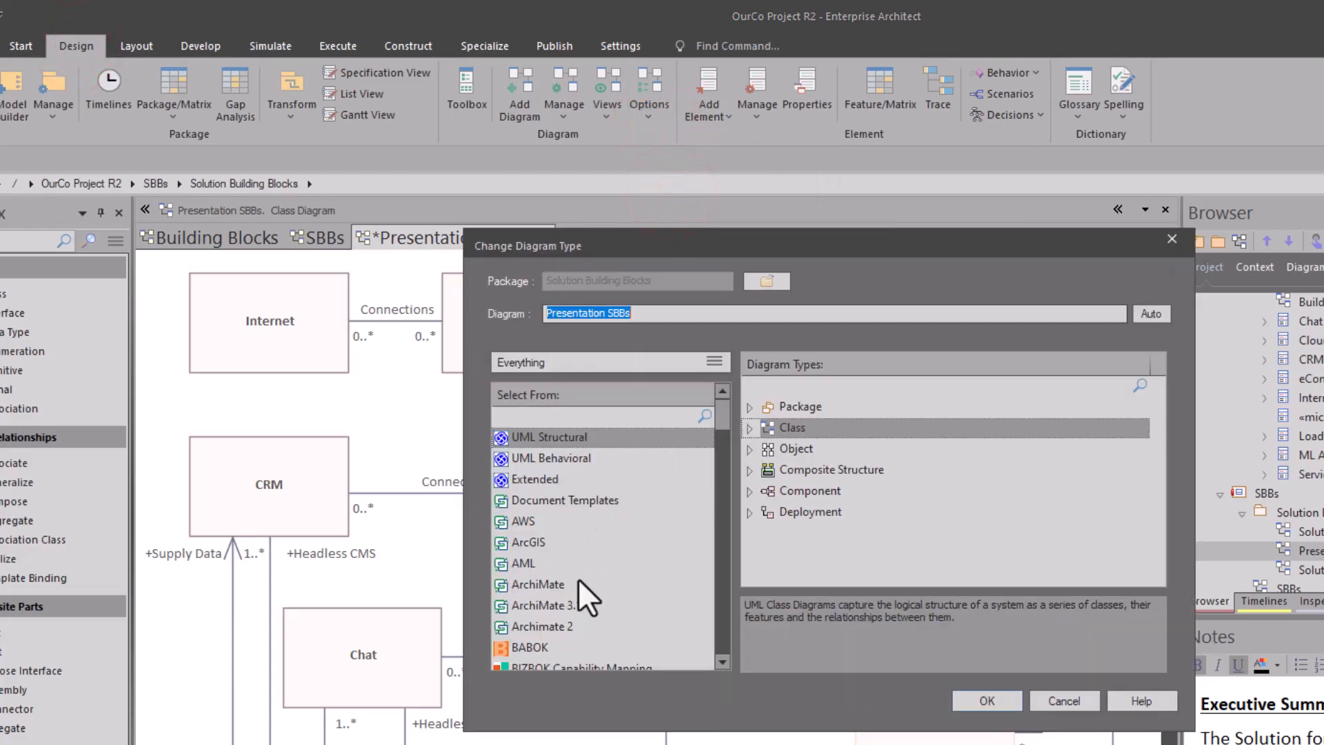
left_click(1079, 703)
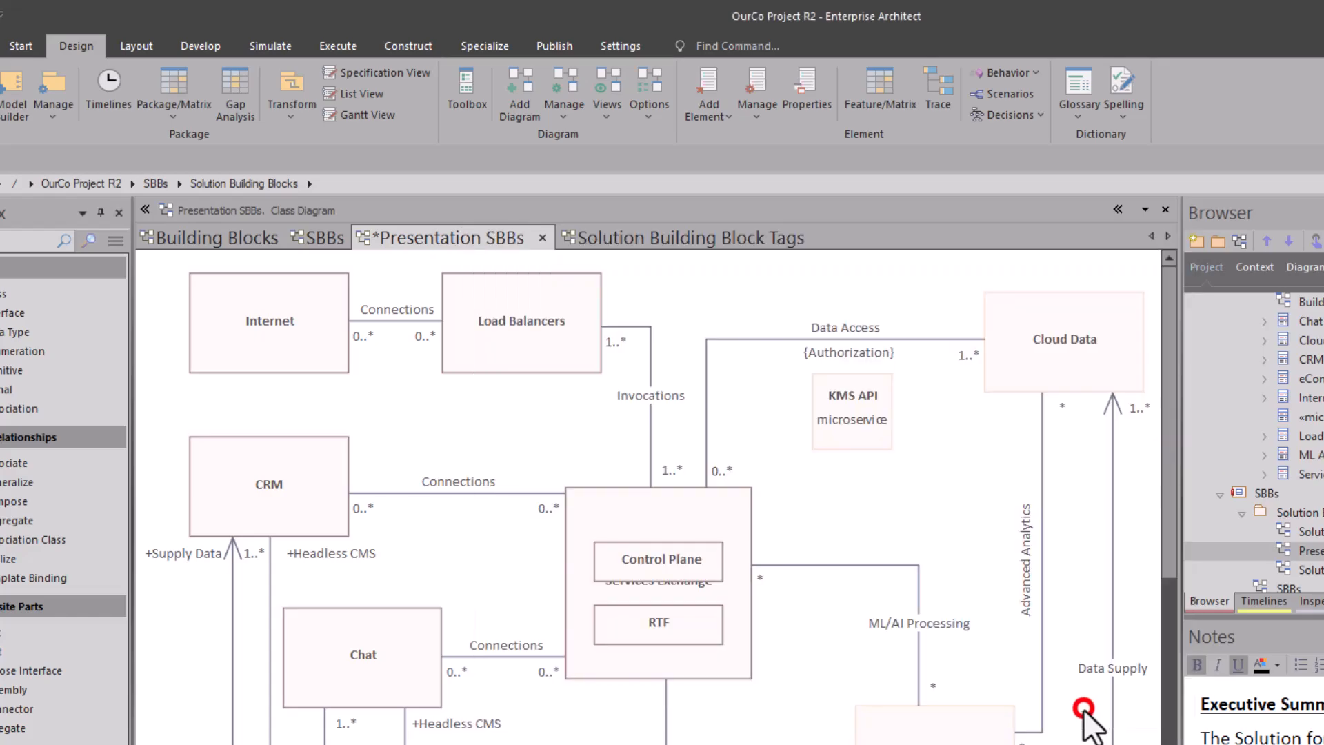
Step: Shift the Control Plane element slightly within Services Exchange on the Presentation SBBs diagram
left_click(502, 395)
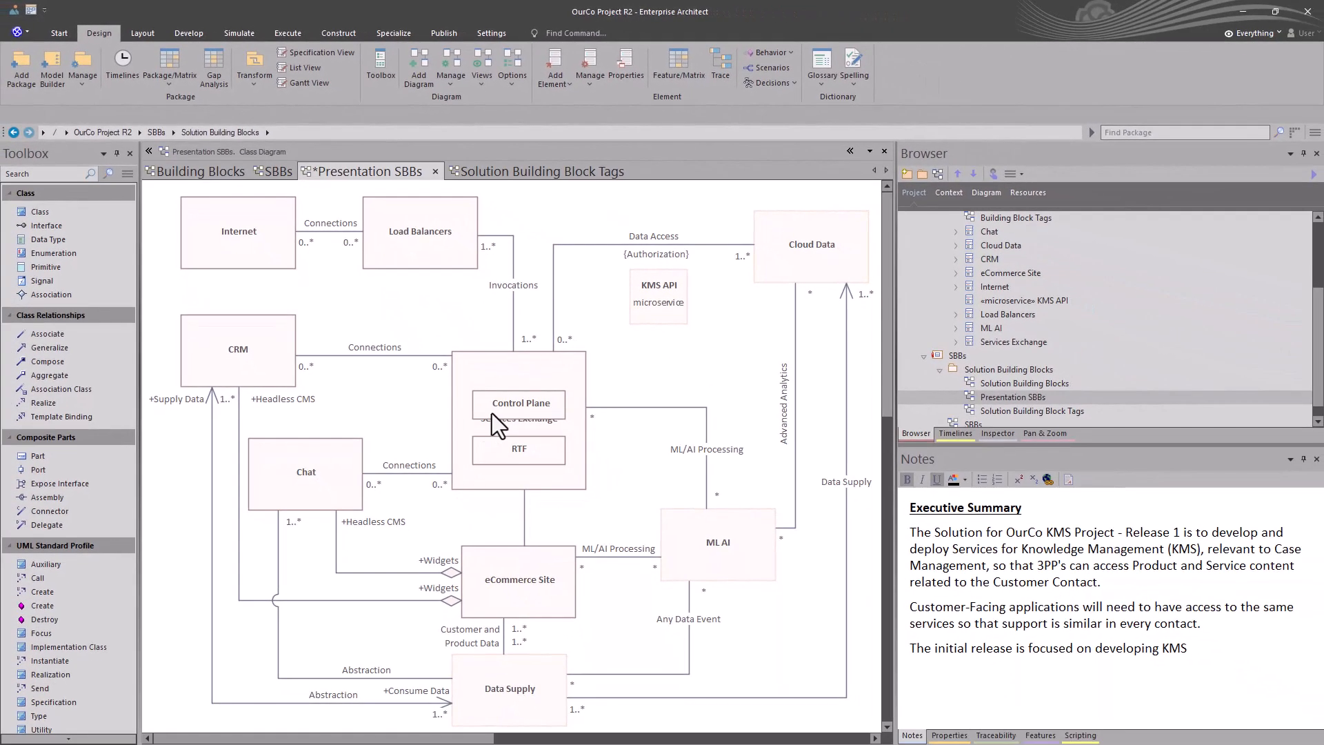
left_click(627, 560)
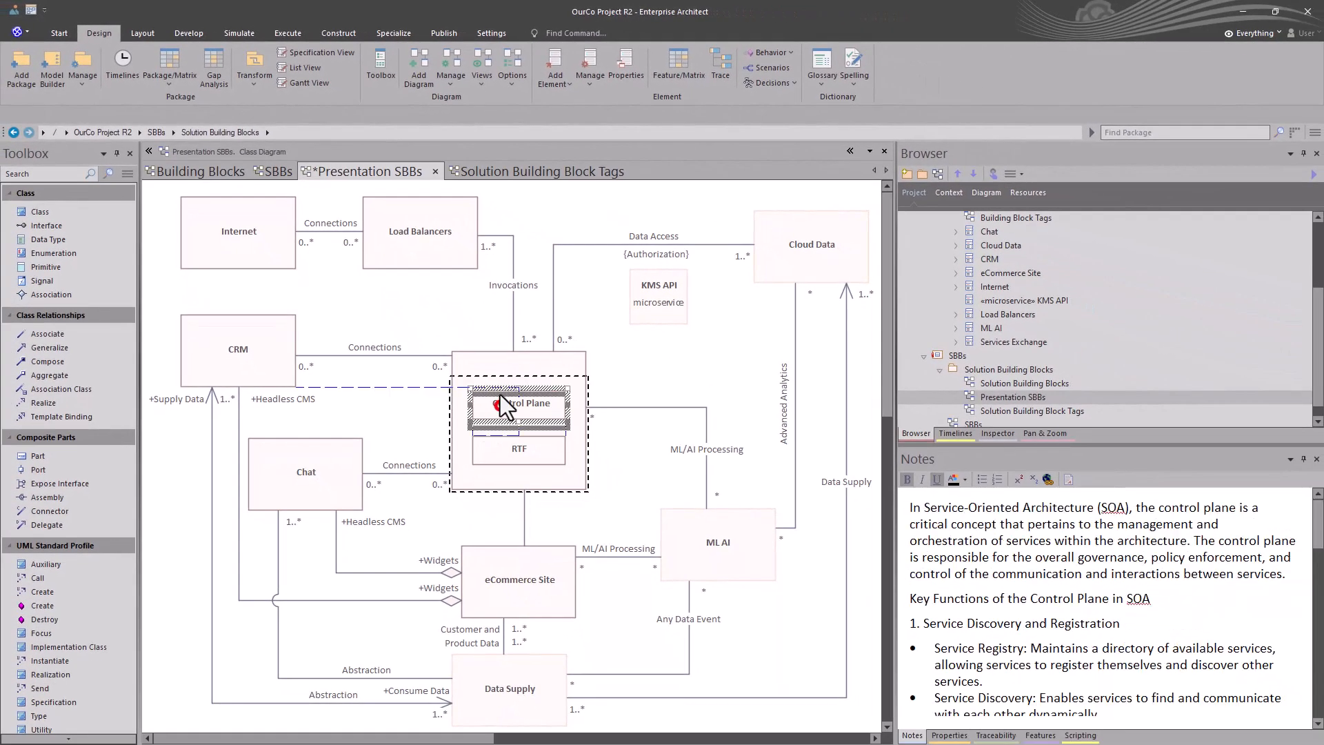
left_click_drag(499, 382, 499, 380)
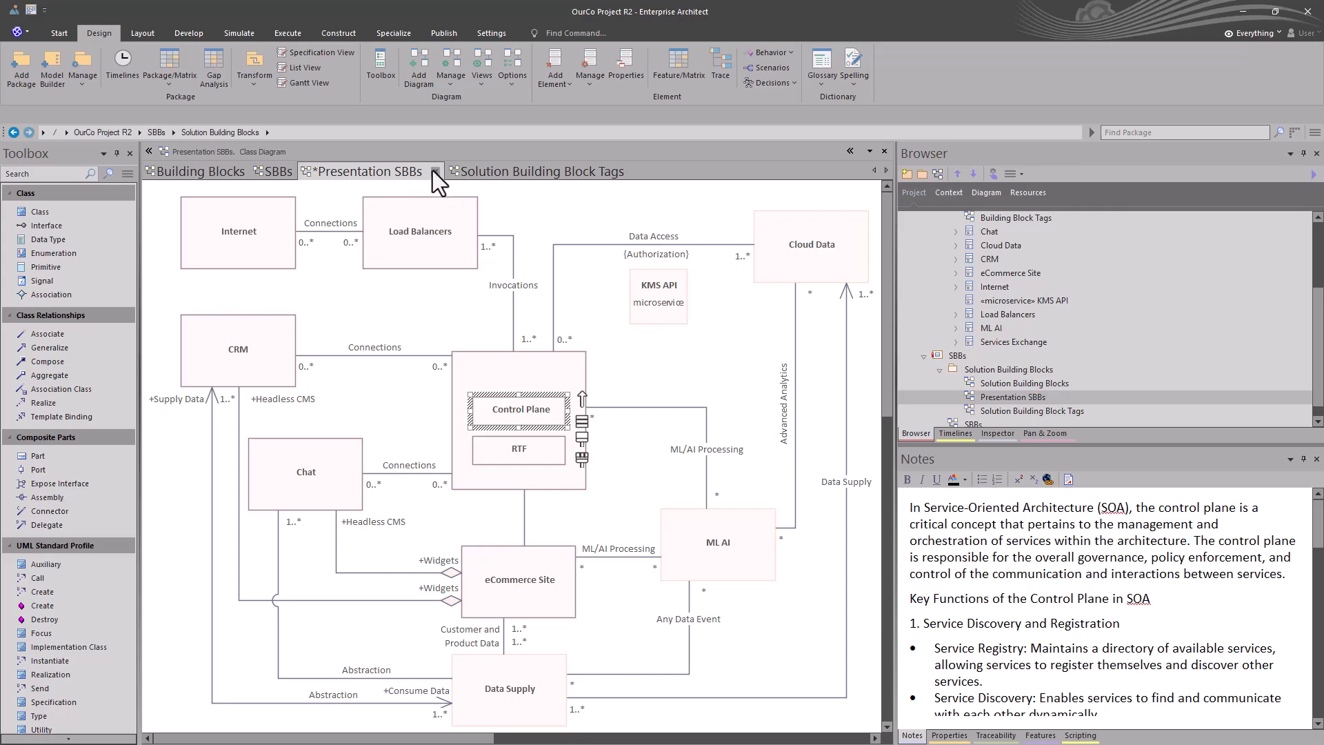
Step: Open the Solution Building Blocks diagram for comparison, place Presentation SBBs after it among the open diagrams, and save Presentation SBBs
double_click(998, 383)
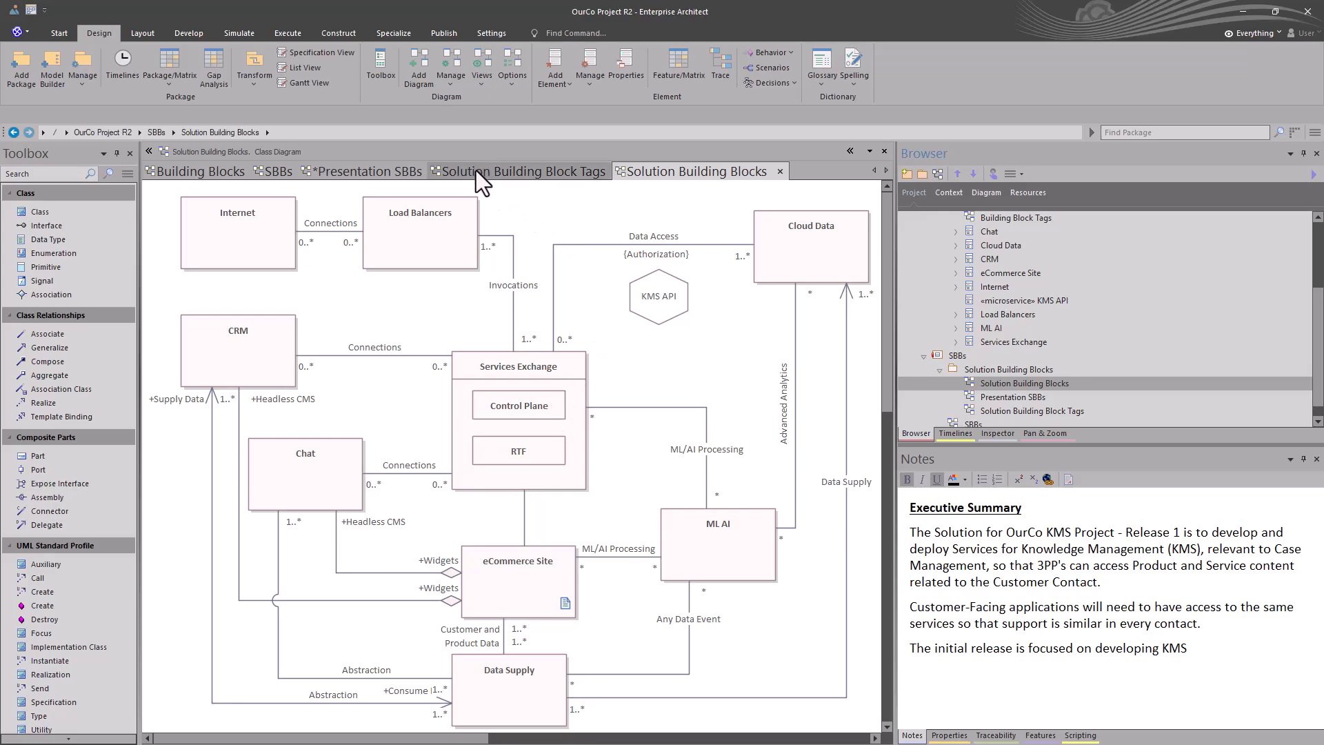
left_click(379, 174)
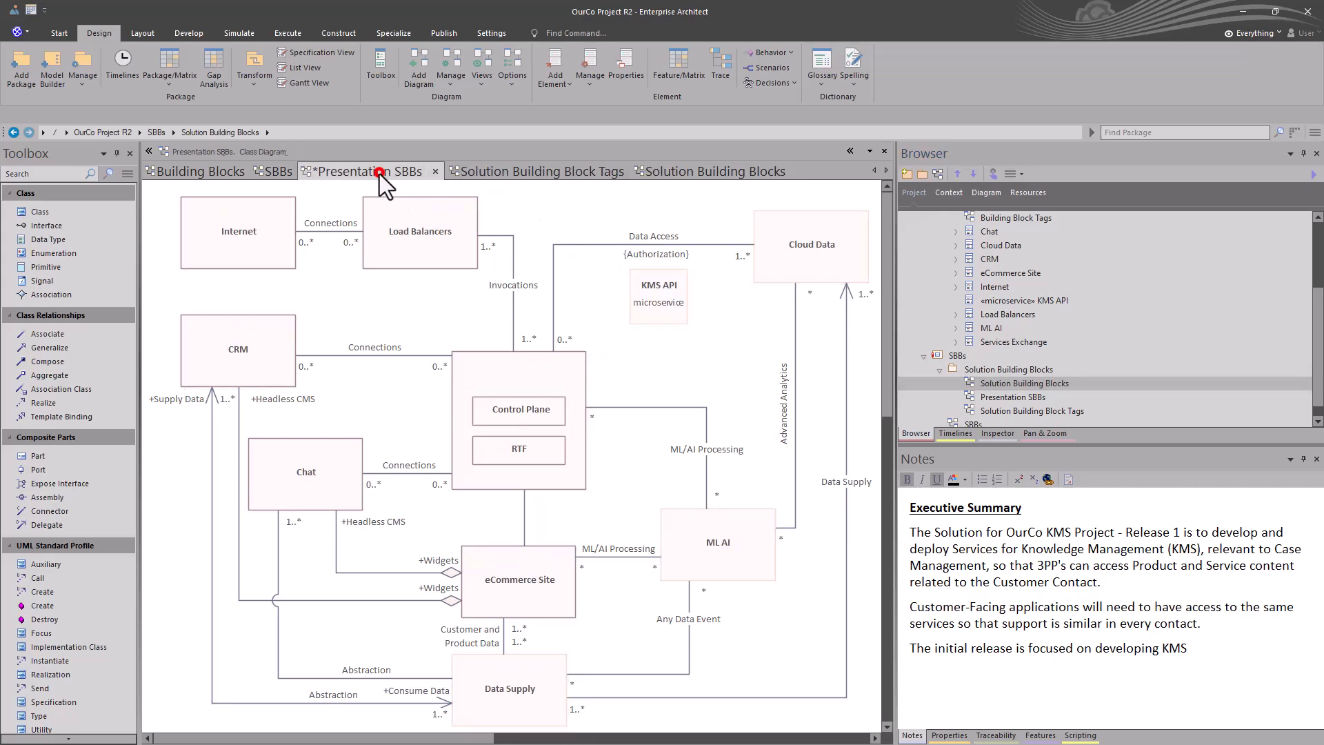
left_click_drag(353, 168, 759, 177)
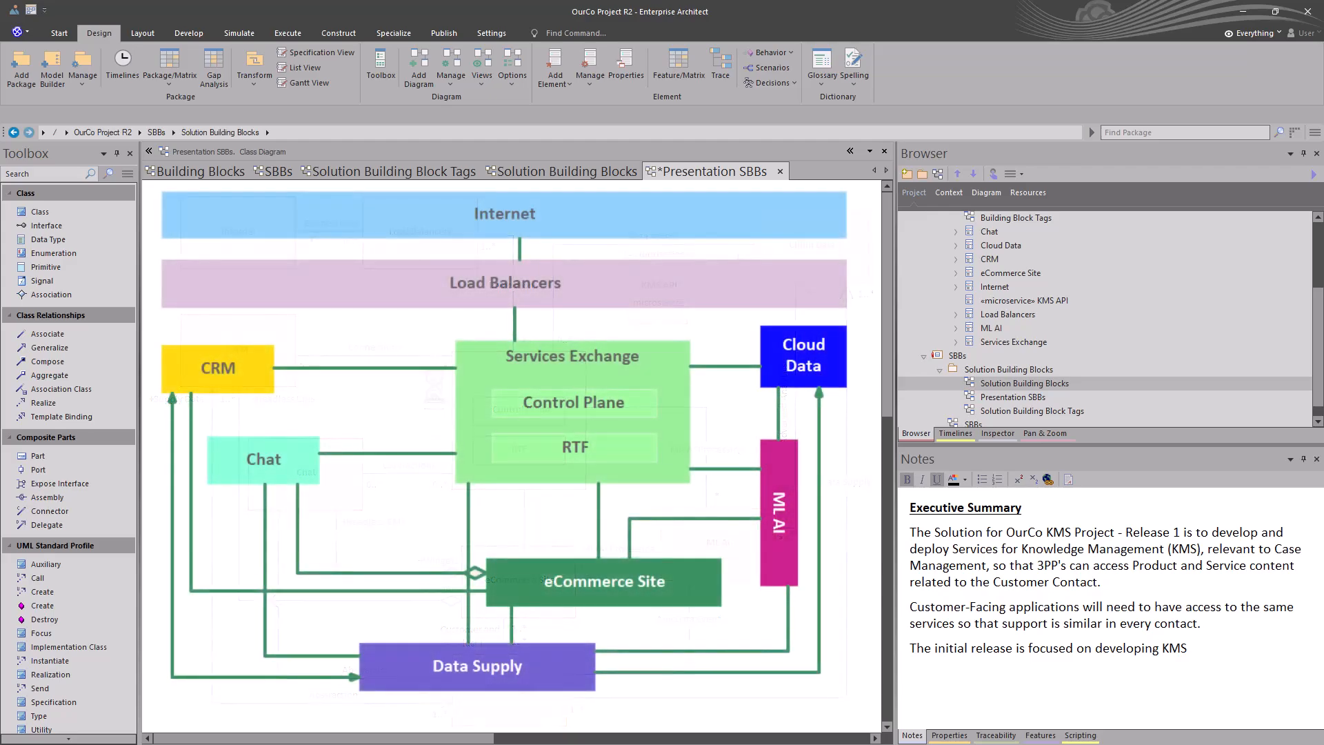
key("ctrl+s")
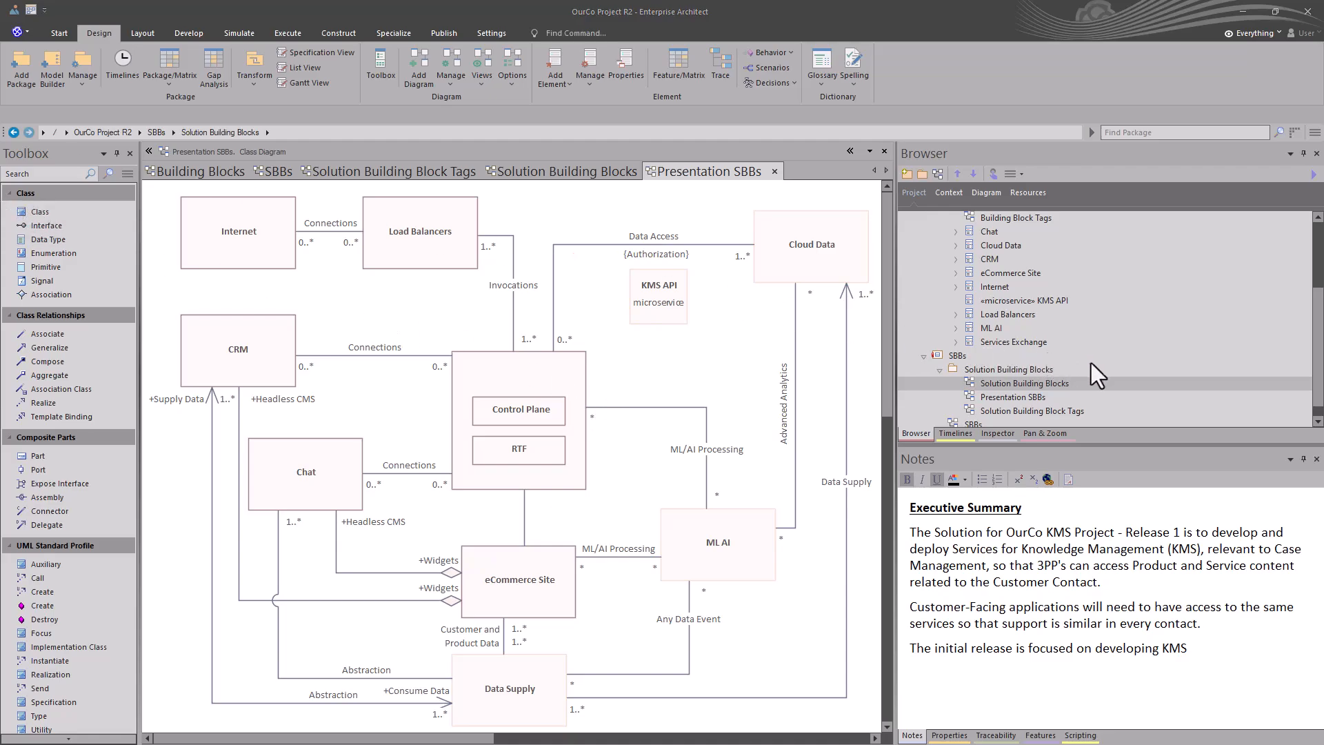
Step: Collapse the SBBs and ABBs packages, and expand Scope with its Deferred to R2 and Project Reqs R2 packages collapsed
left_click(923, 356)
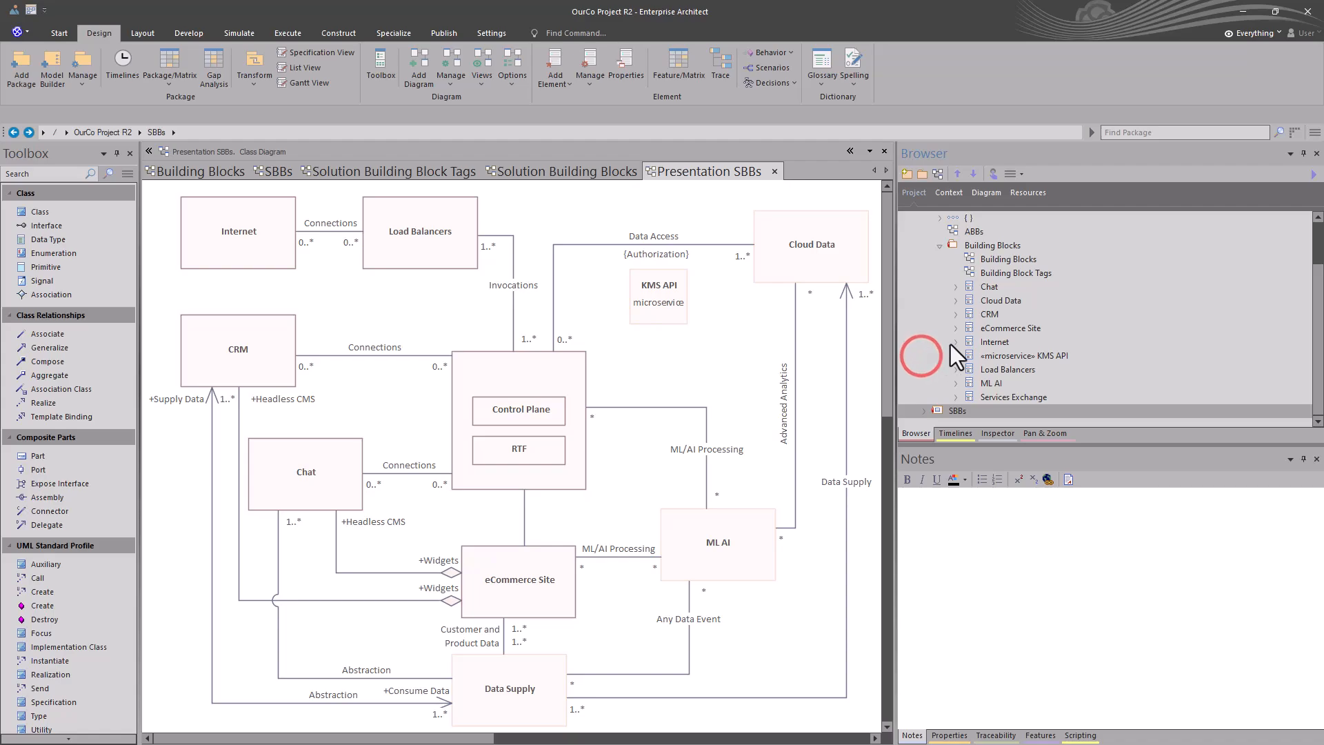
left_click(934, 245)
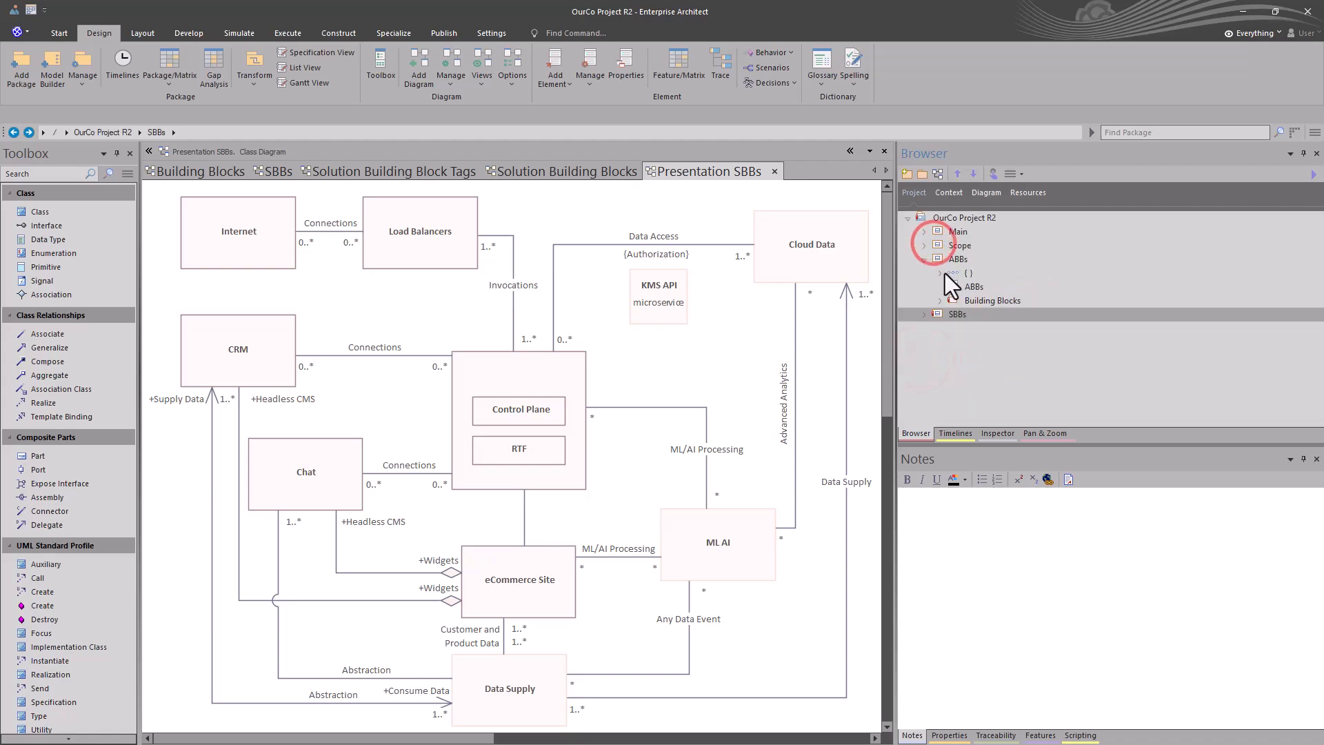
left_click(923, 260)
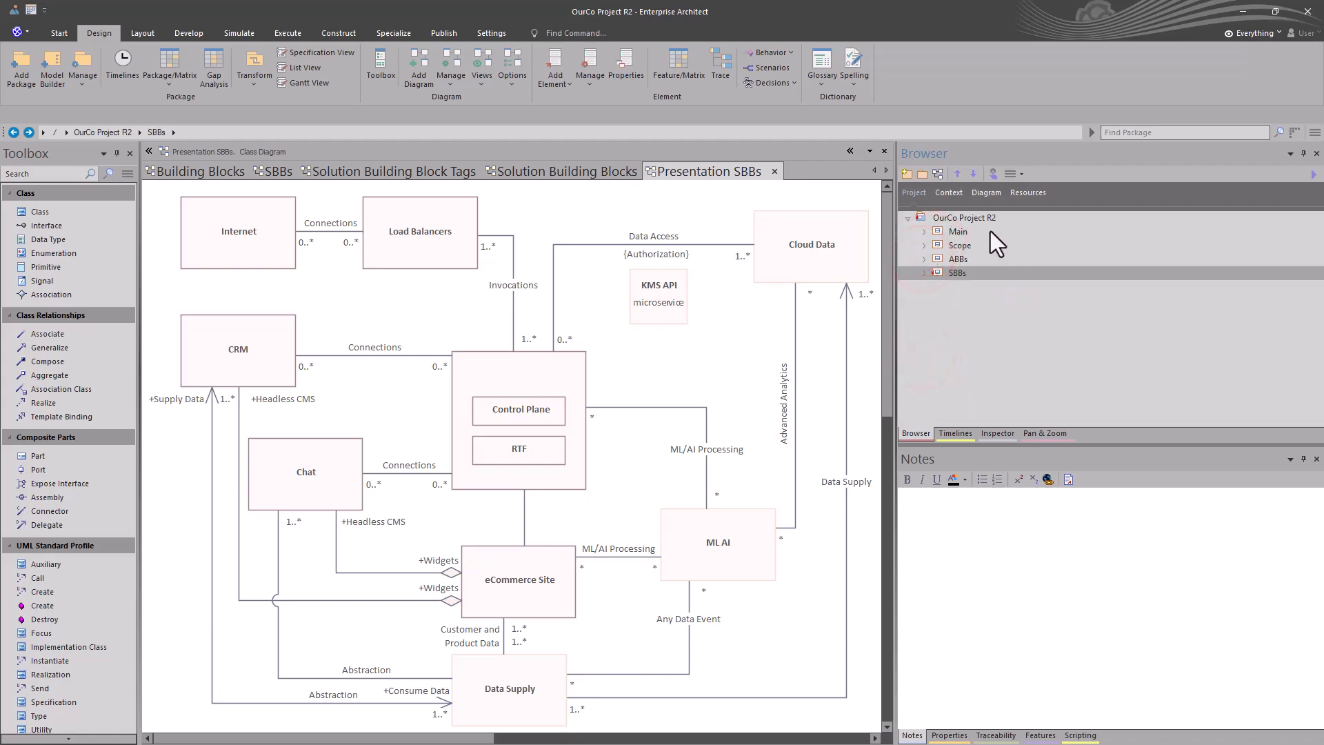
left_click(954, 247)
left_click(924, 246)
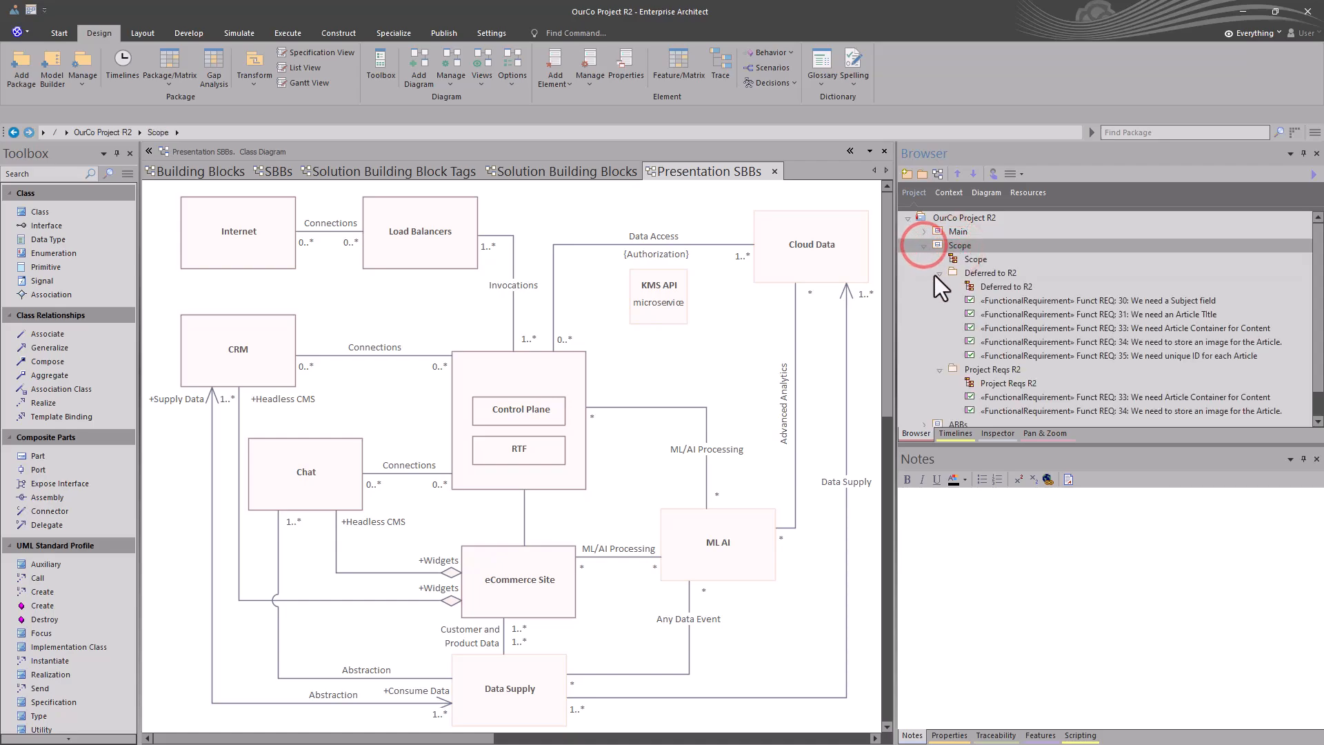
left_click(934, 274)
left_click(938, 287)
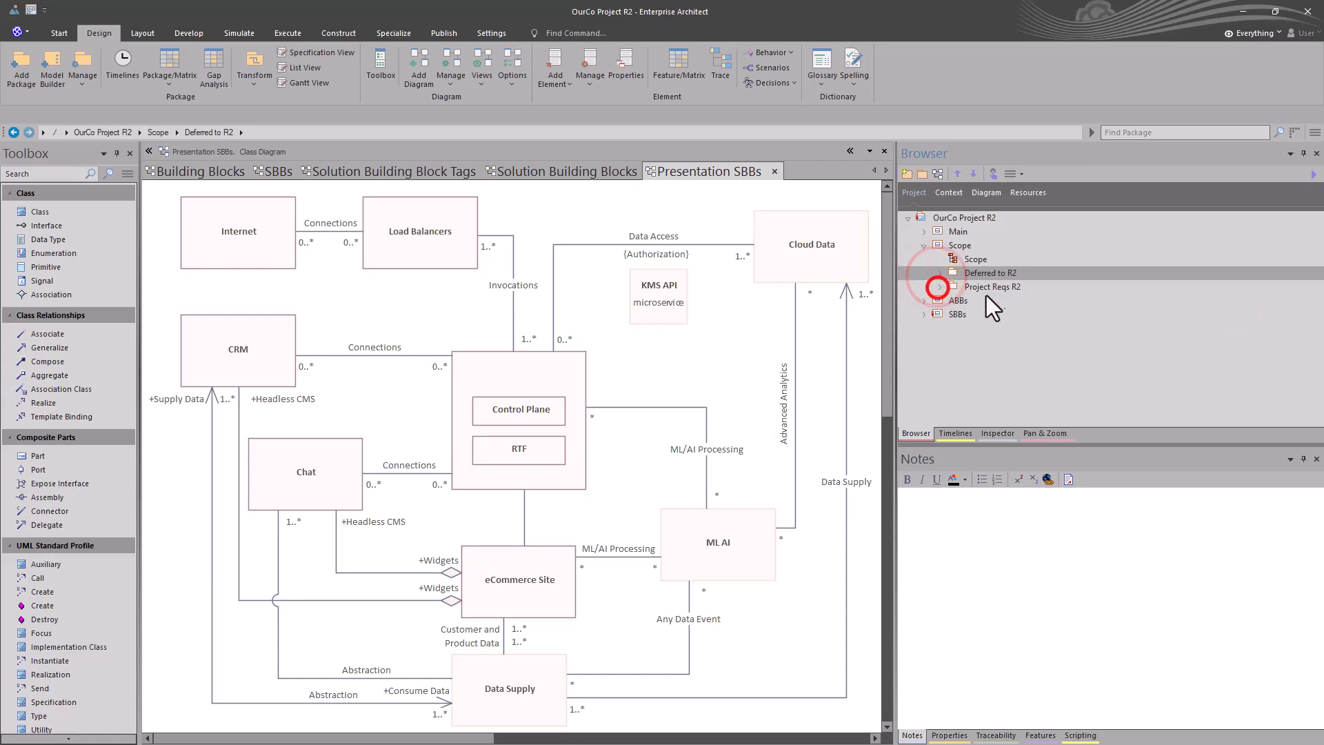
Step: Create a baseline of the Scope package as version 0.01, including sub-packages, and close the baselines list
left_click(970, 249)
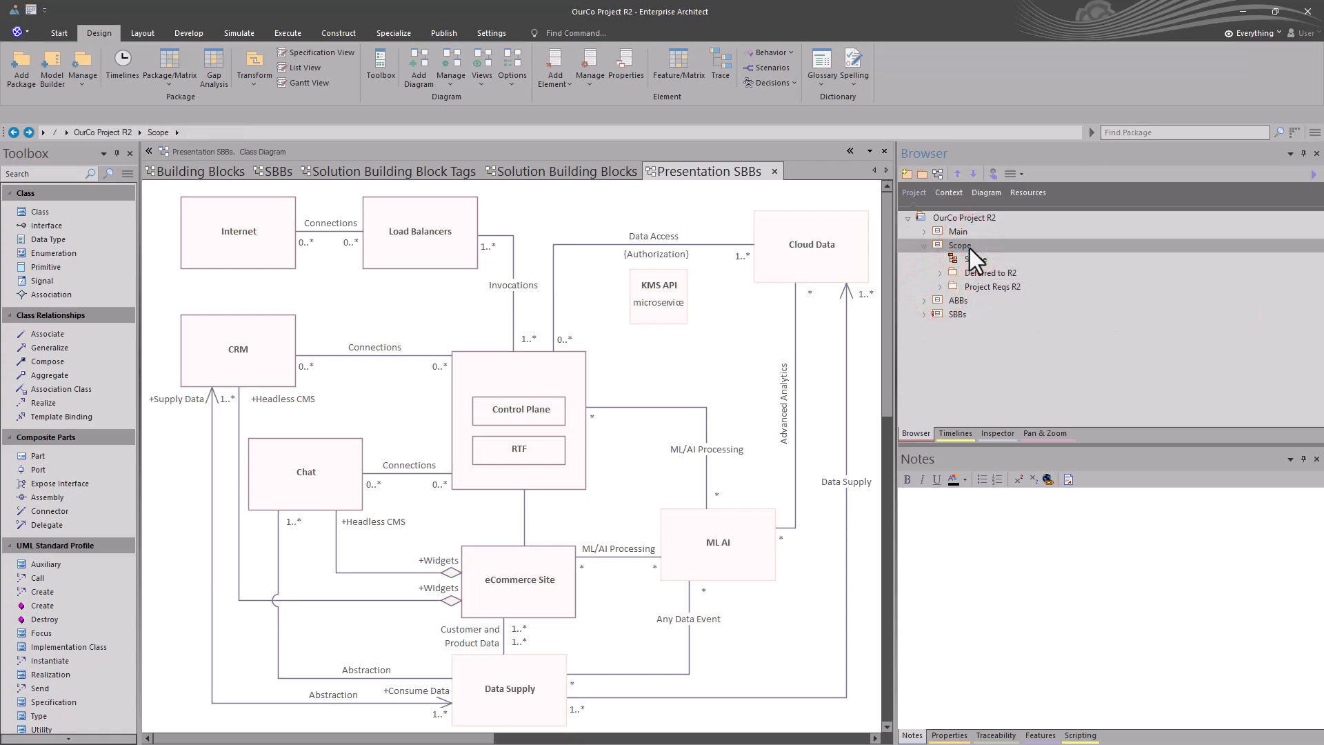
key("ctrl+alt+b")
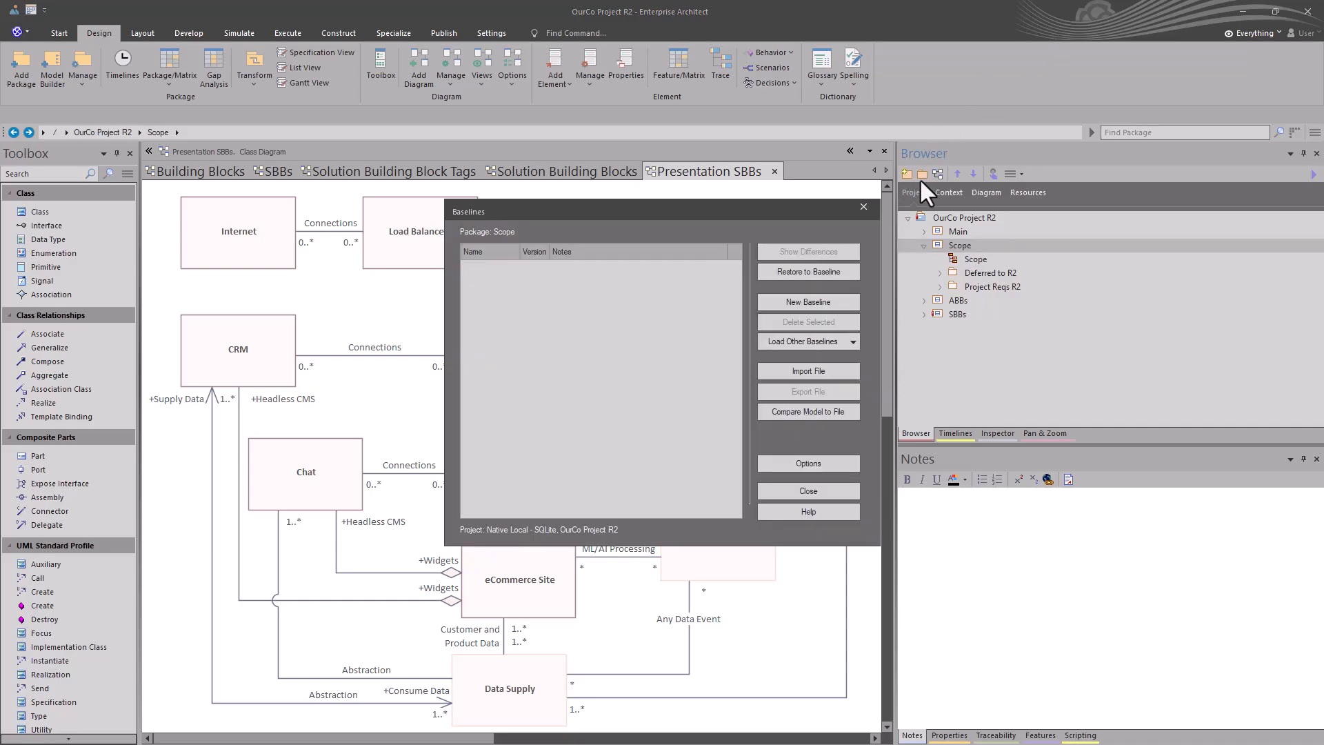
left_click(802, 301)
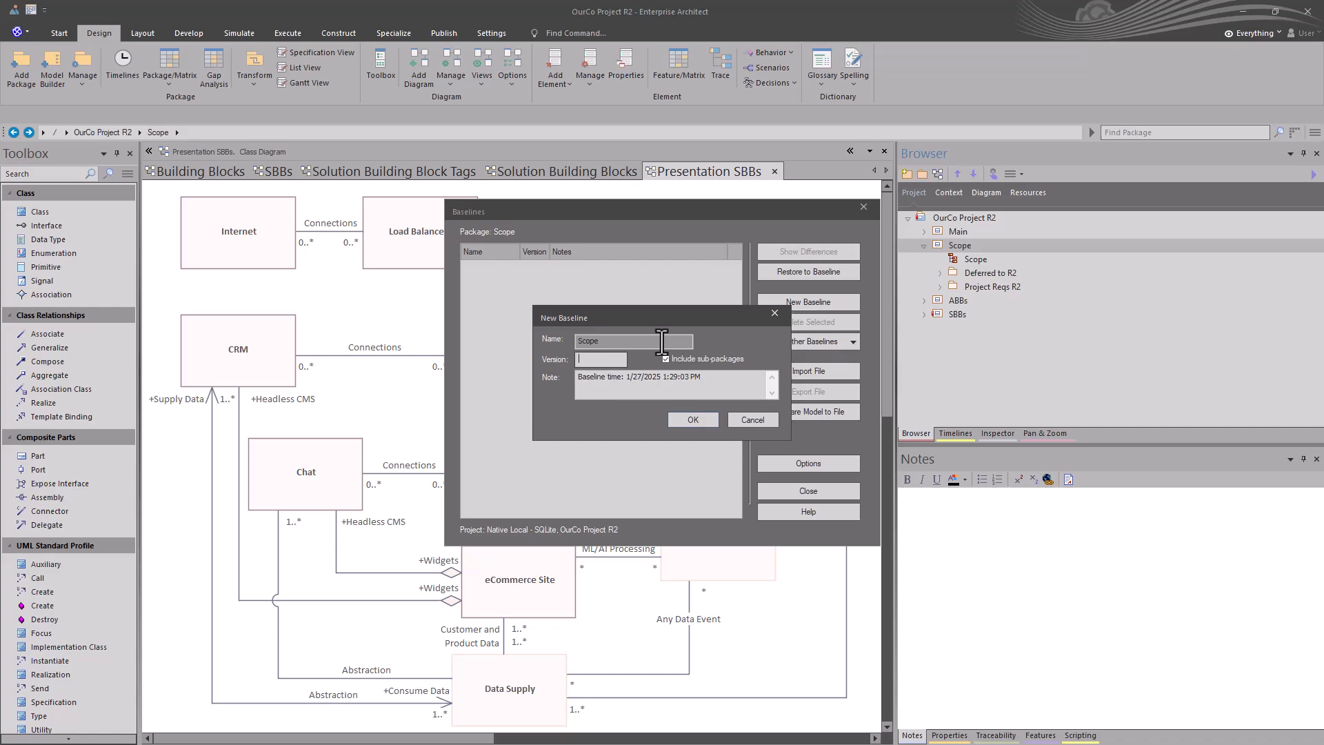
type("1")
left_click(692, 414)
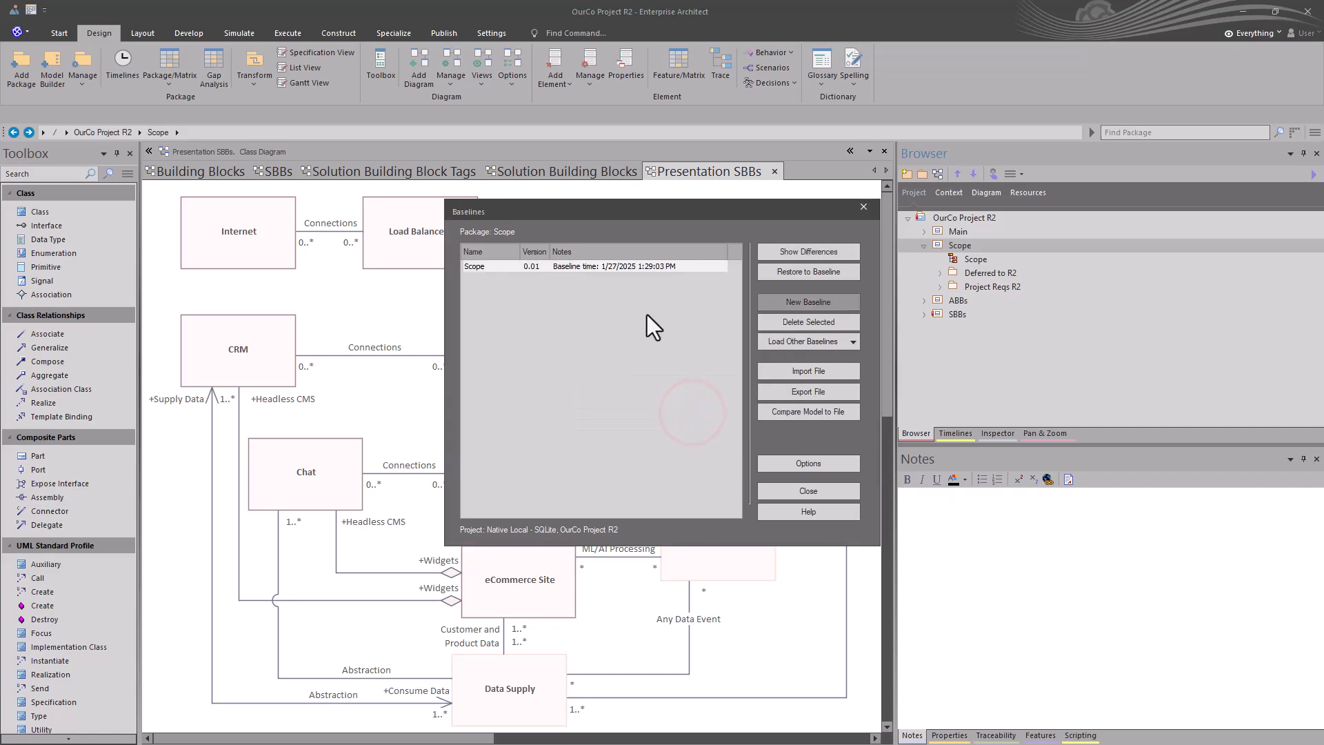
left_click(788, 491)
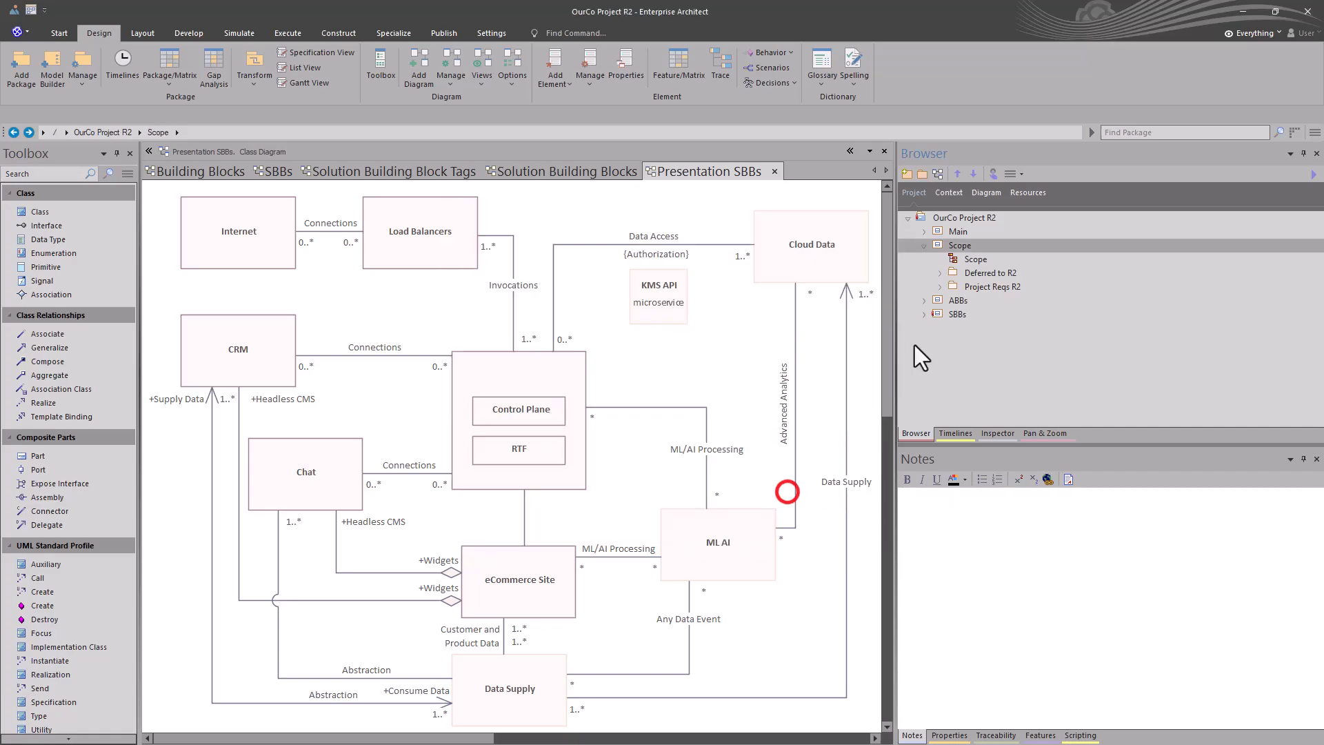
Step: Create a baseline of the Deferred to R2 package as version 0.02, including sub-packages, and close the baselines list
left_click(978, 260)
left_click(980, 273)
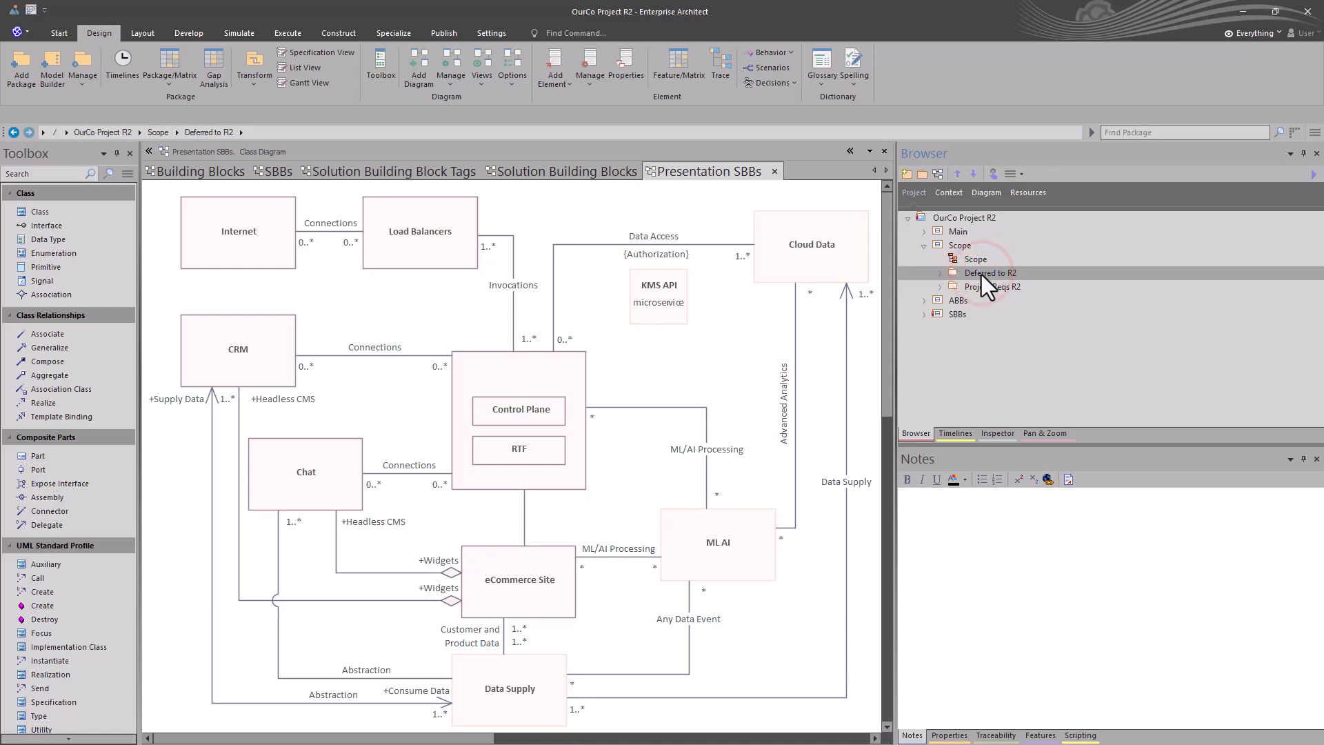
key("ctrl+alt+b")
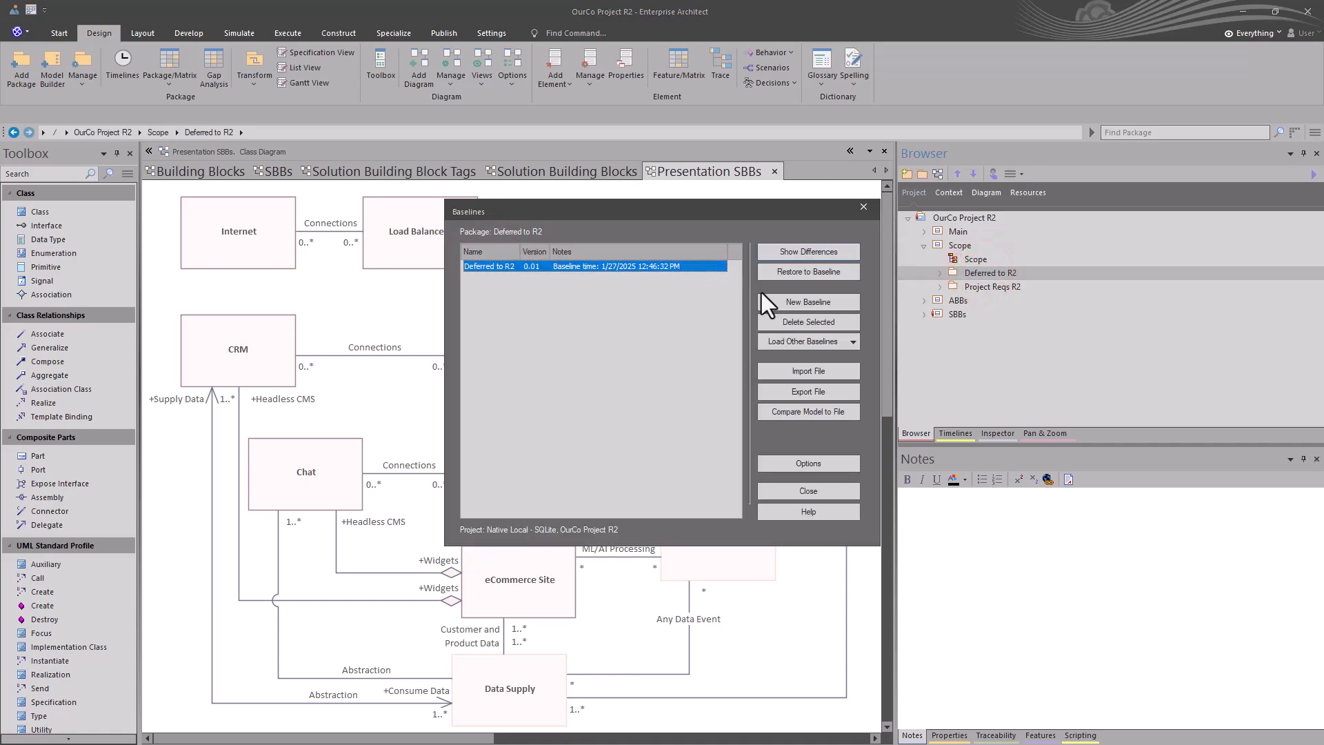
left_click(786, 302)
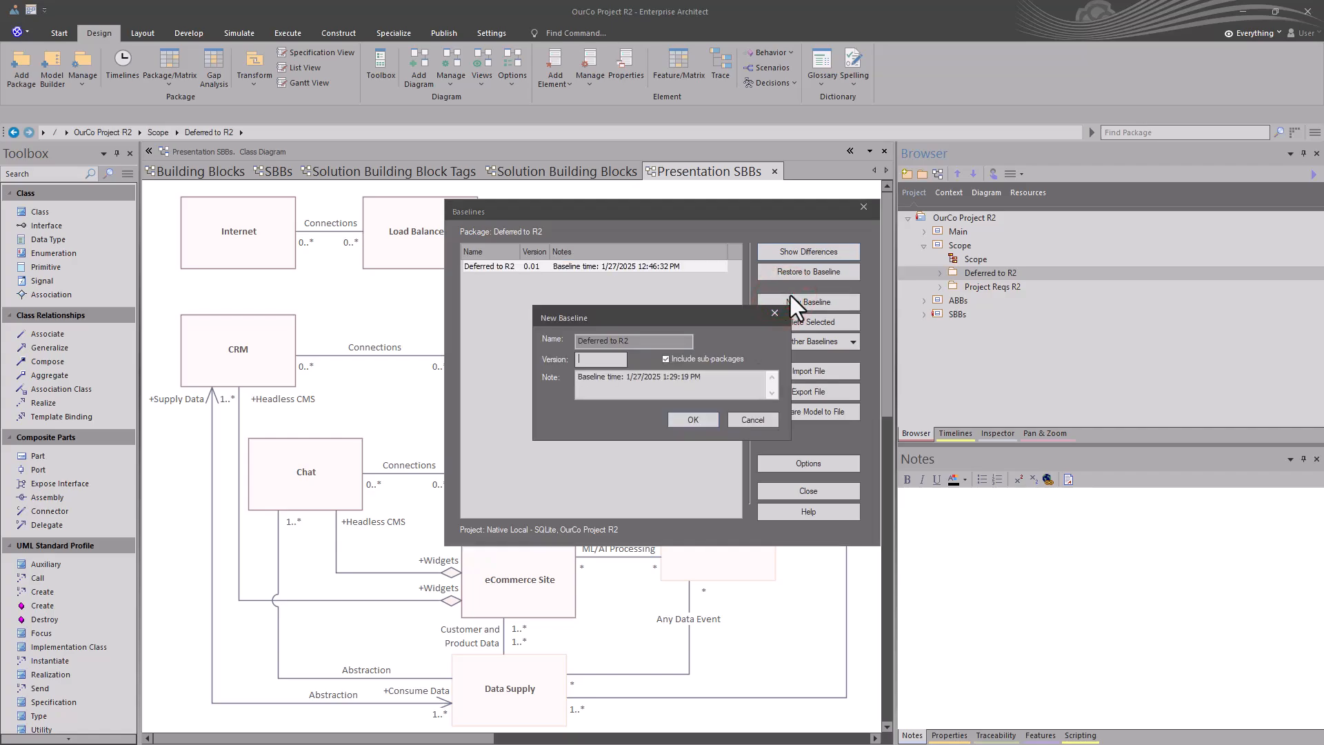
type("2")
left_click(690, 421)
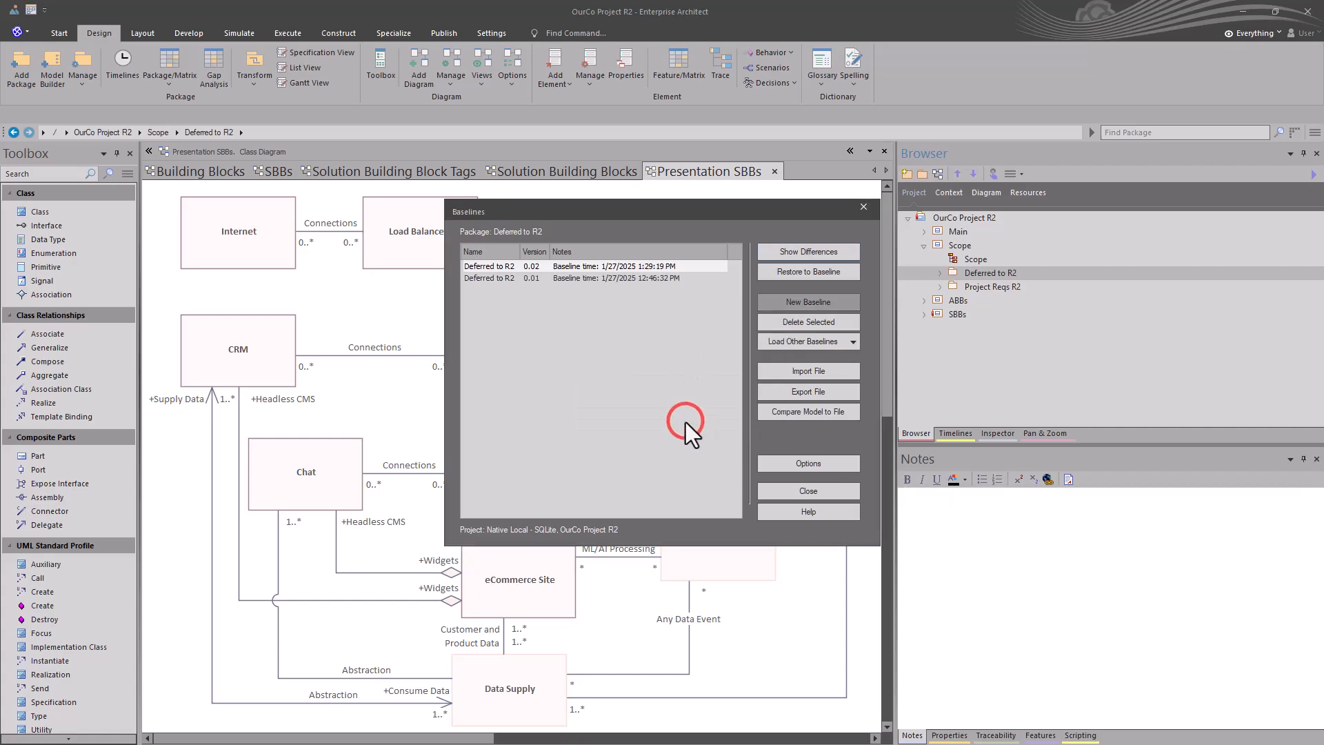
left_click(818, 489)
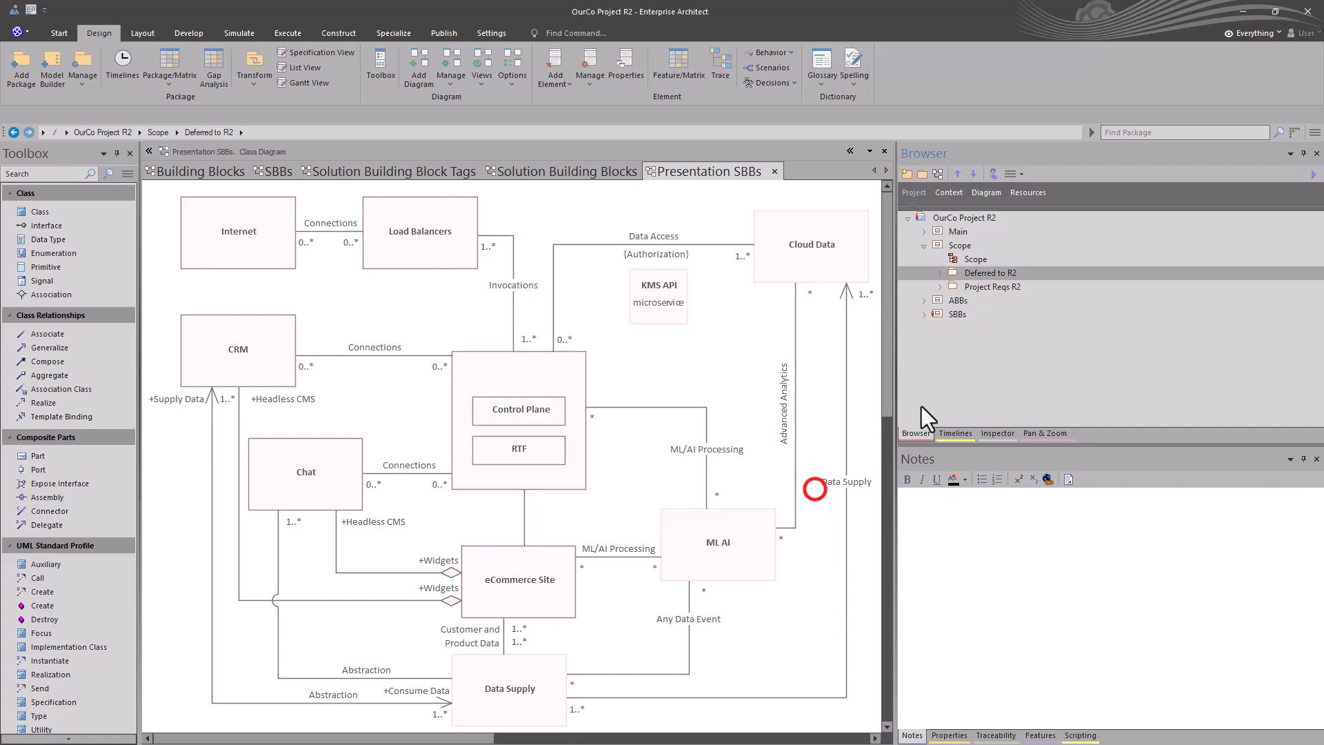
Step: Compare the Building Blocks package under ABBs with its version 0.01 baseline and inspect the changed Building Blocks diagram's properties
left_click(948, 300)
left_click(924, 300)
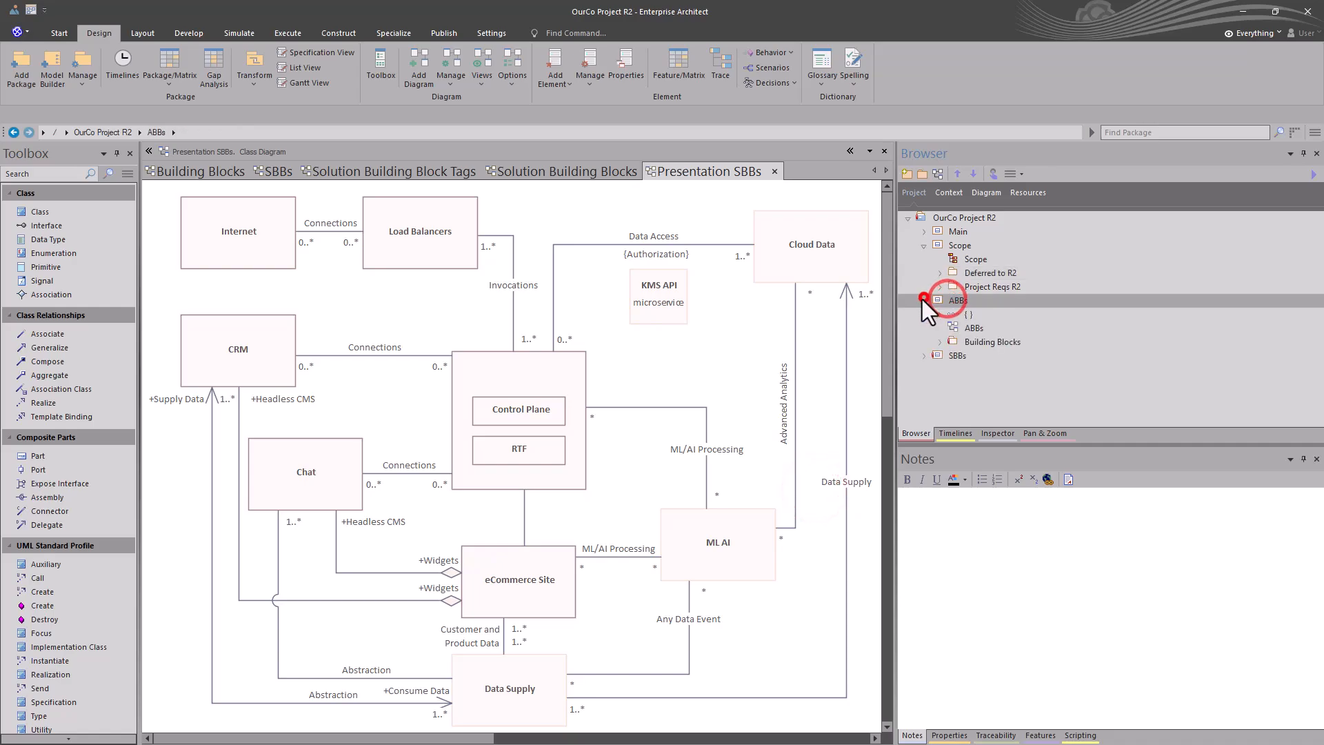
left_click(960, 343)
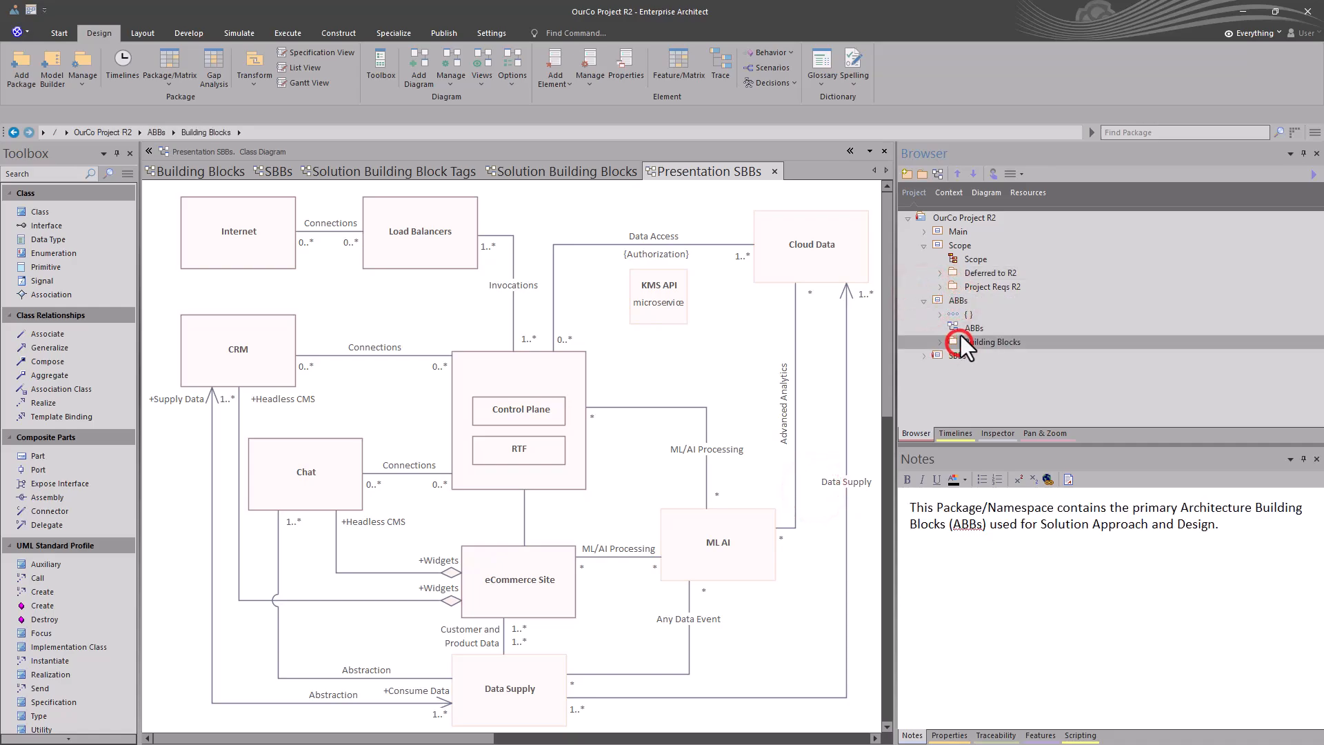
key("ctrl+alt+b")
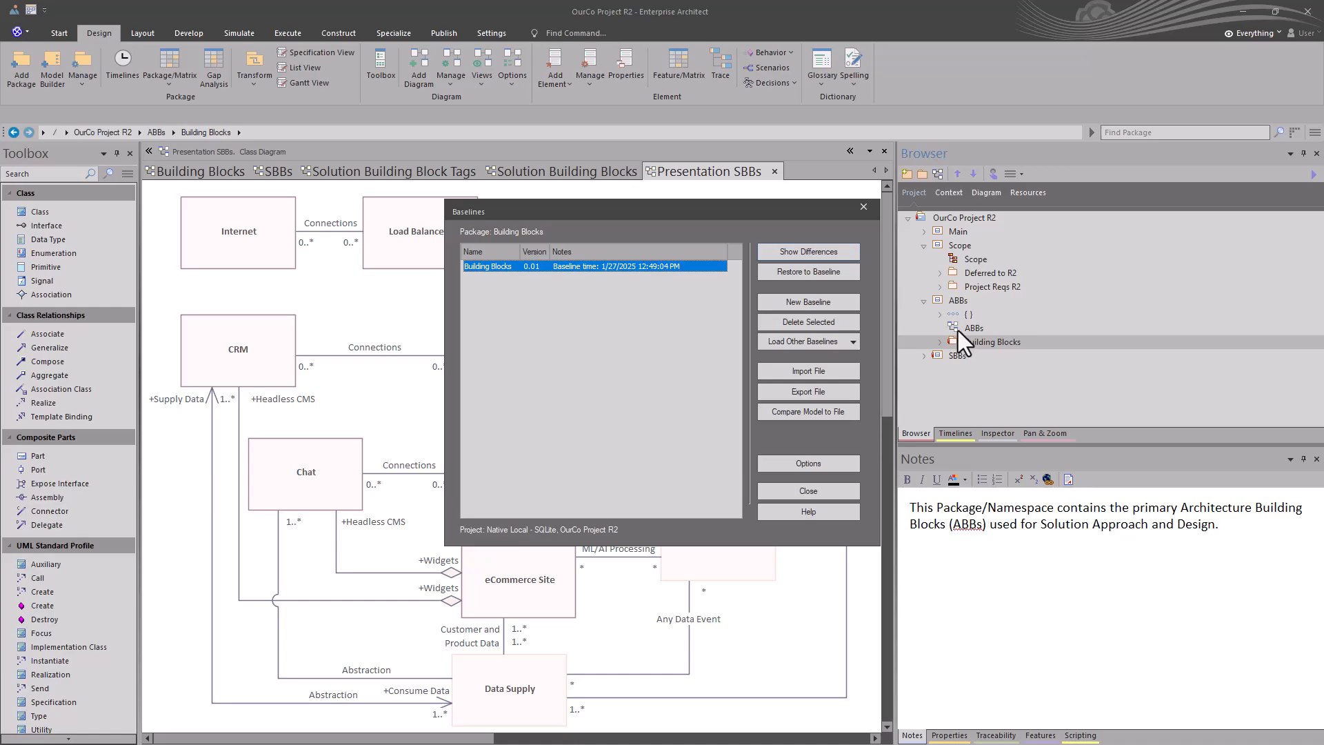
left_click(787, 491)
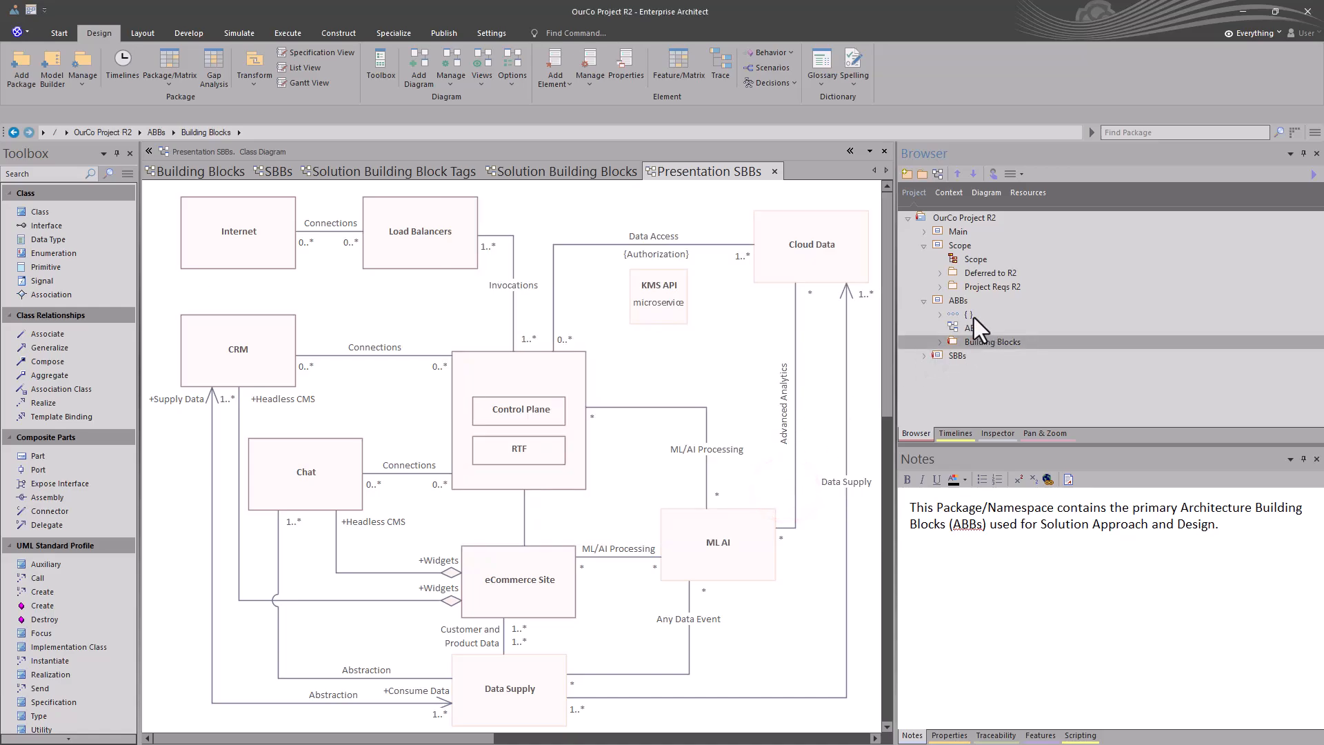
key("ctrl+alt+b")
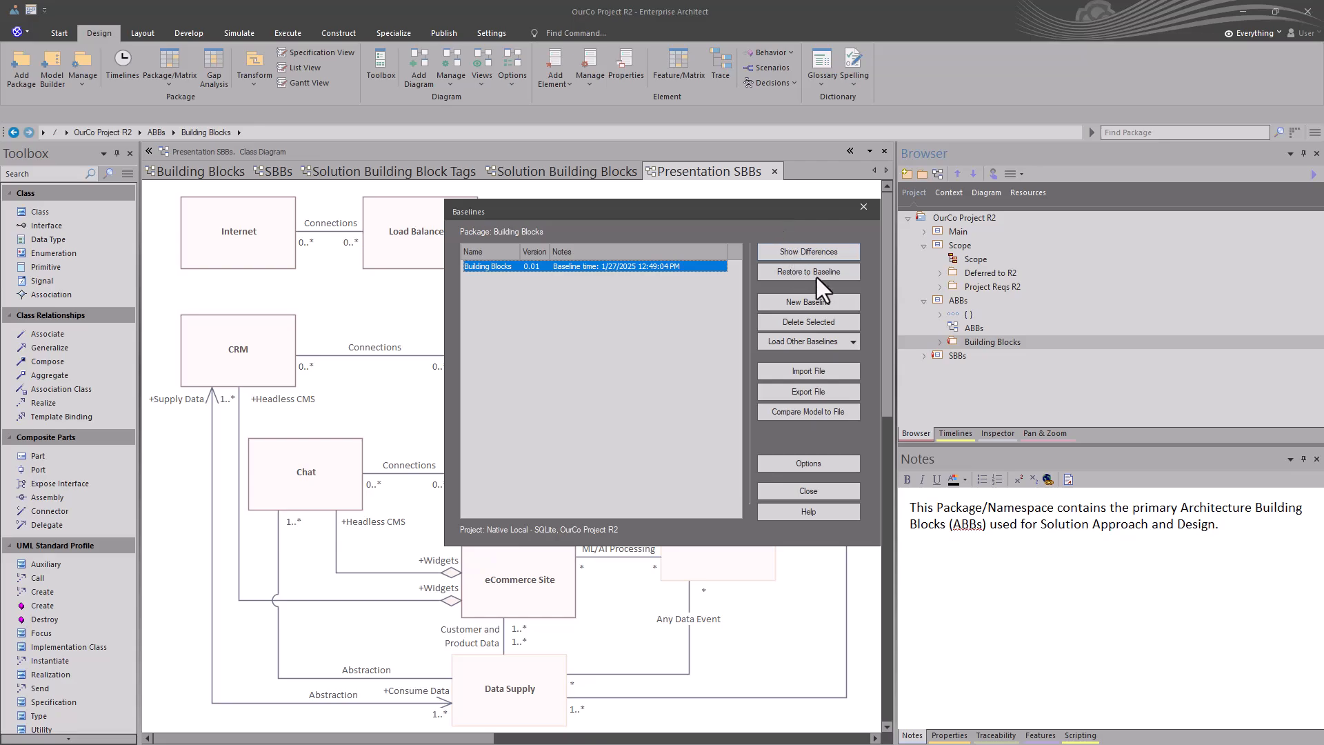
left_click(814, 249)
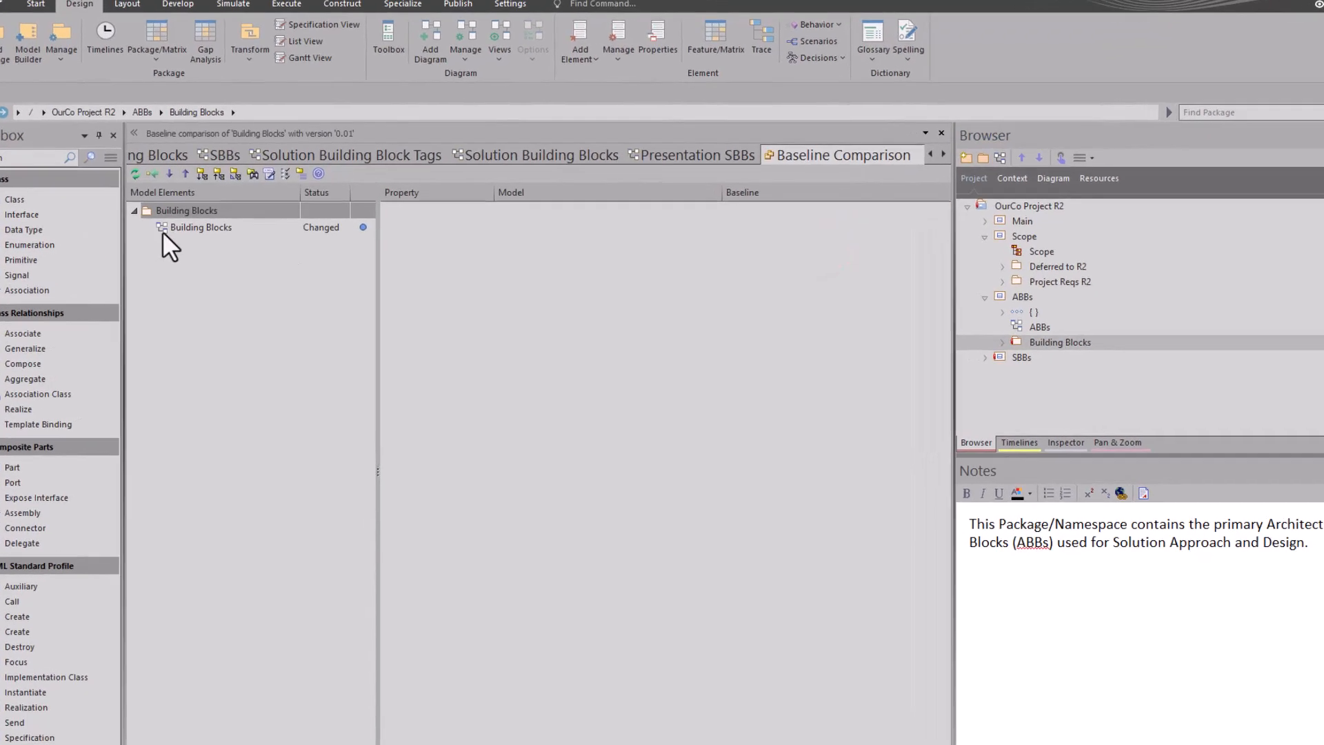
left_click(181, 237)
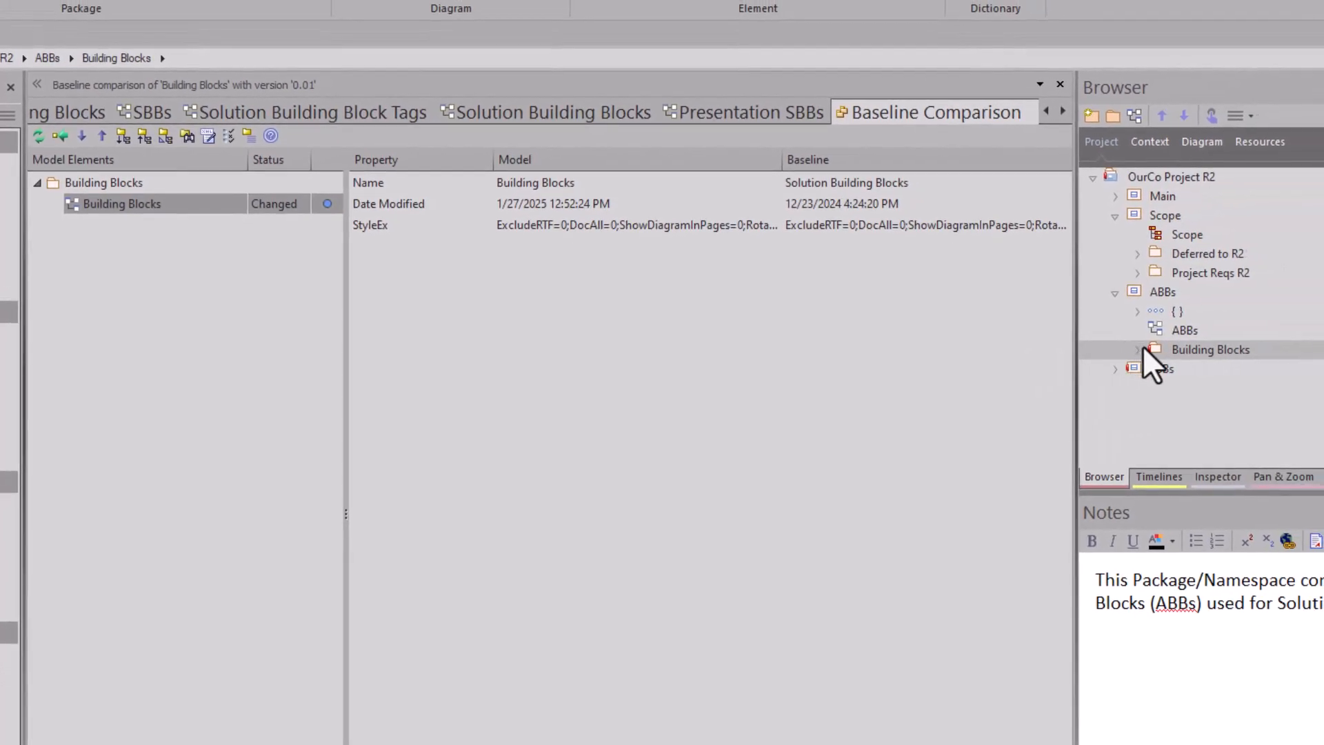
Step: Expand the Building Blocks and SBBs packages to check the diagrams they contain, and close the baseline comparison
left_click(1142, 347)
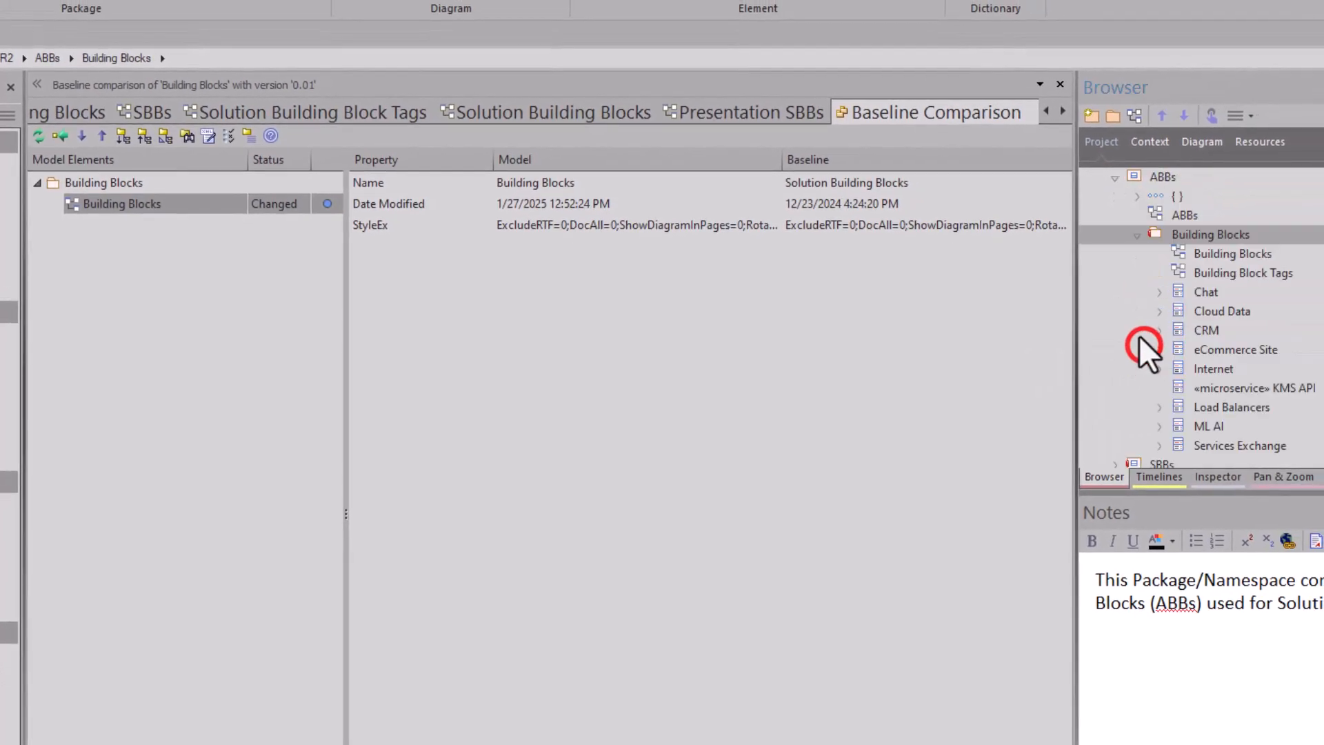
left_click(1232, 254)
left_click(1219, 276)
left_click(1222, 253)
left_click(1216, 268)
scroll(1188, 363, "down", 1)
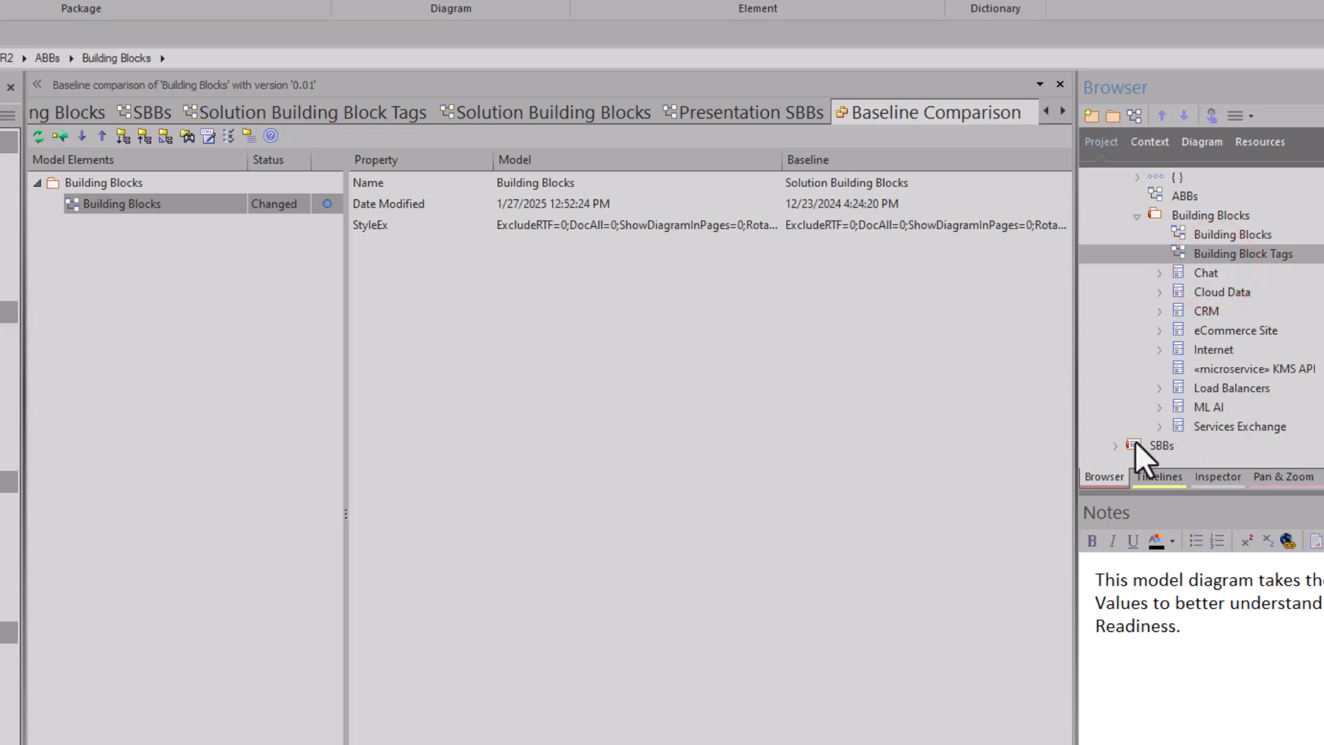
left_click(1113, 445)
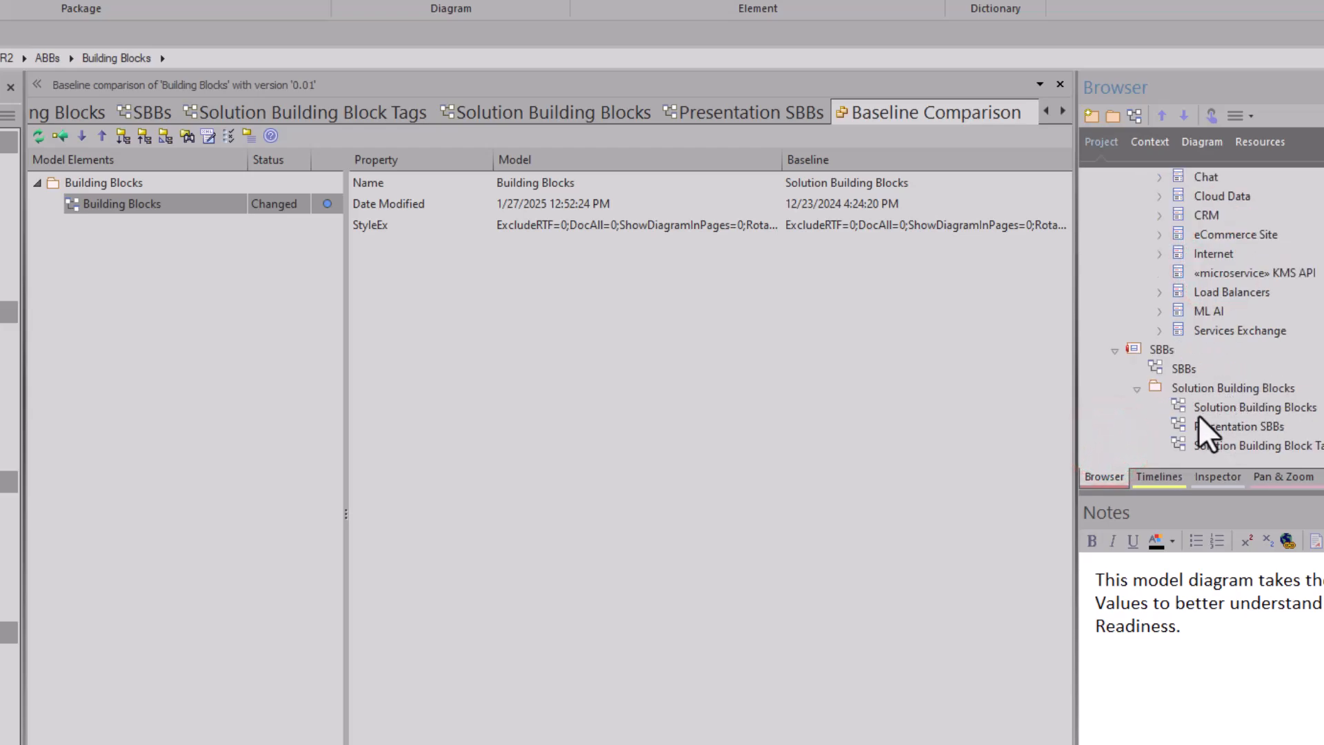
left_click(1058, 84)
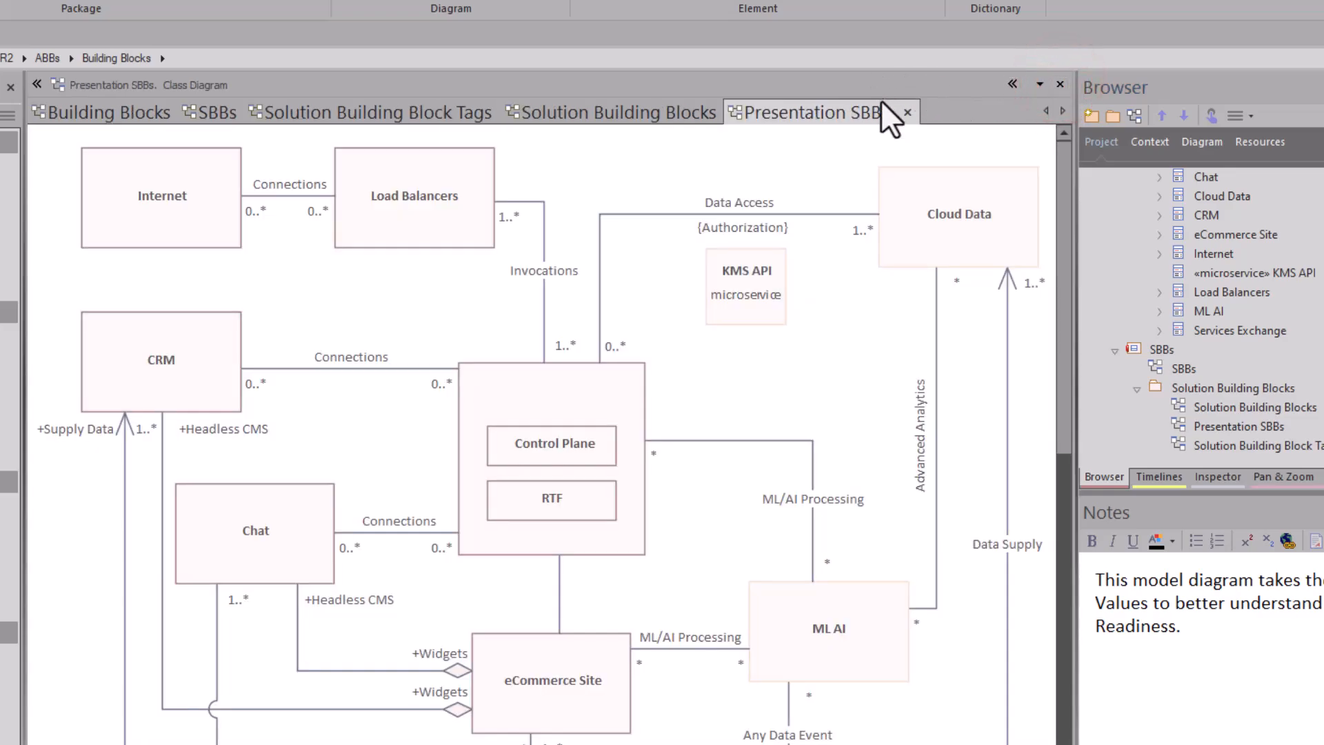
Step: Create a baseline of the SBBs package as version 0.01, including sub-packages, and close the baselines list
left_click(1145, 349)
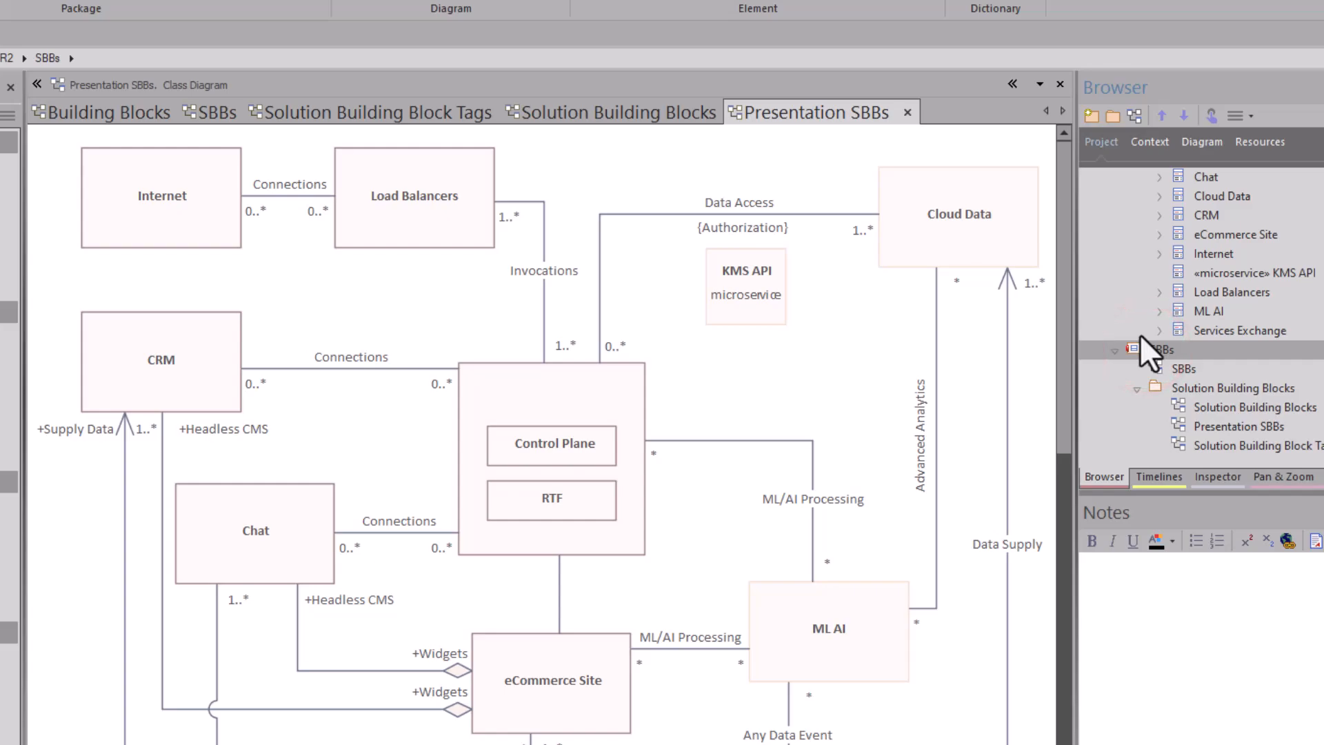
key("ctrl+alt+b")
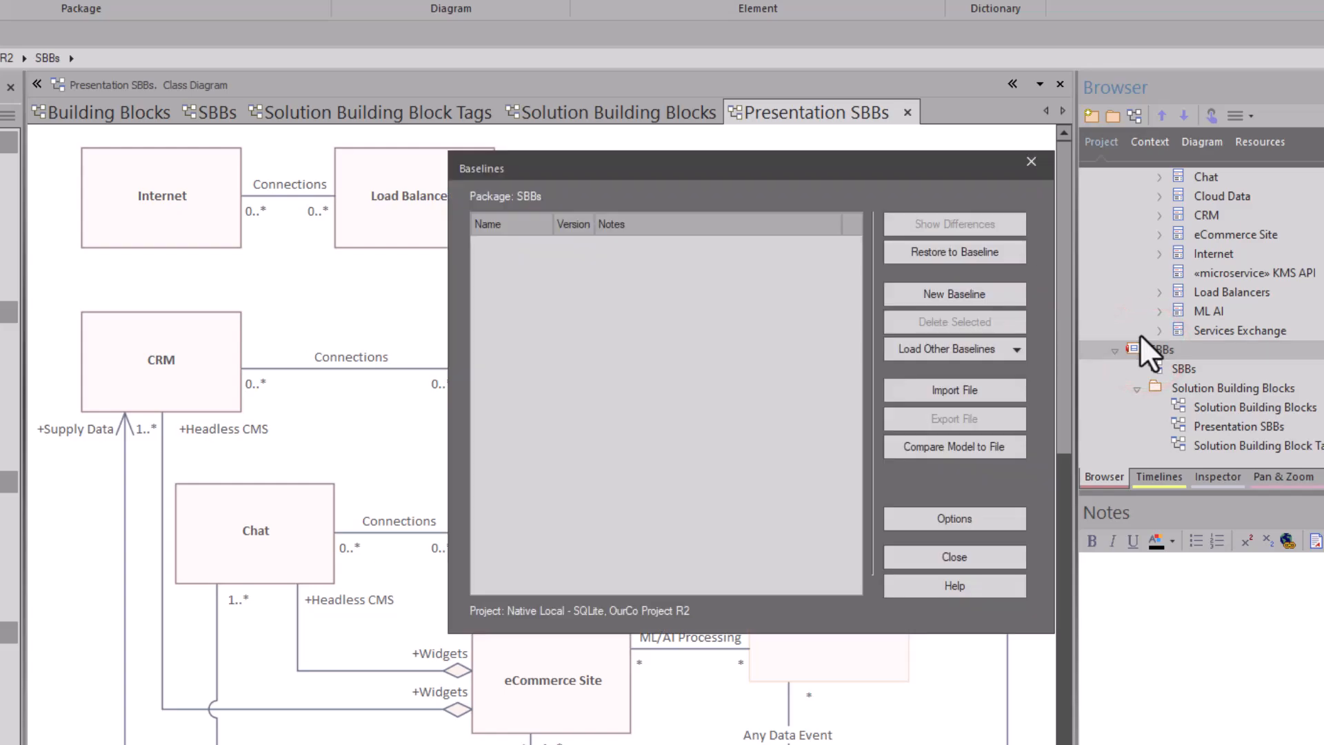
left_click(920, 291)
type("0.01")
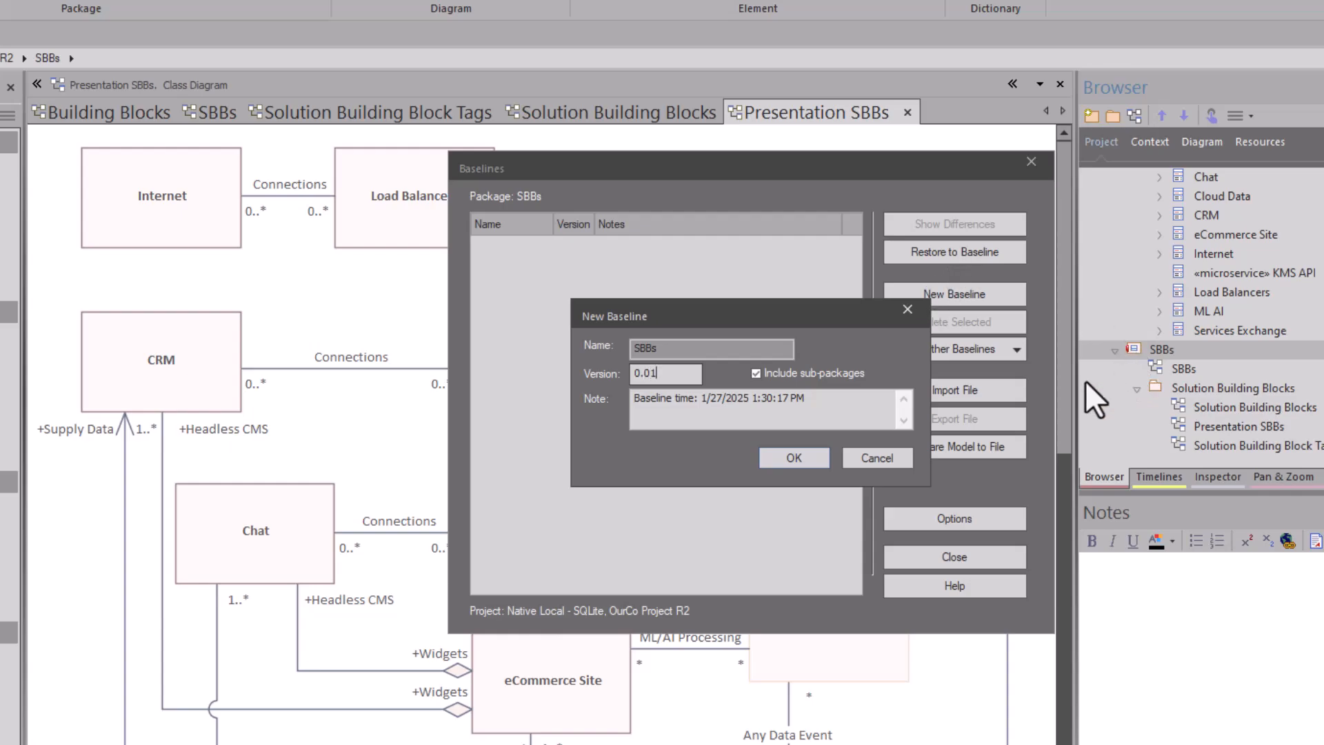
left_click(792, 457)
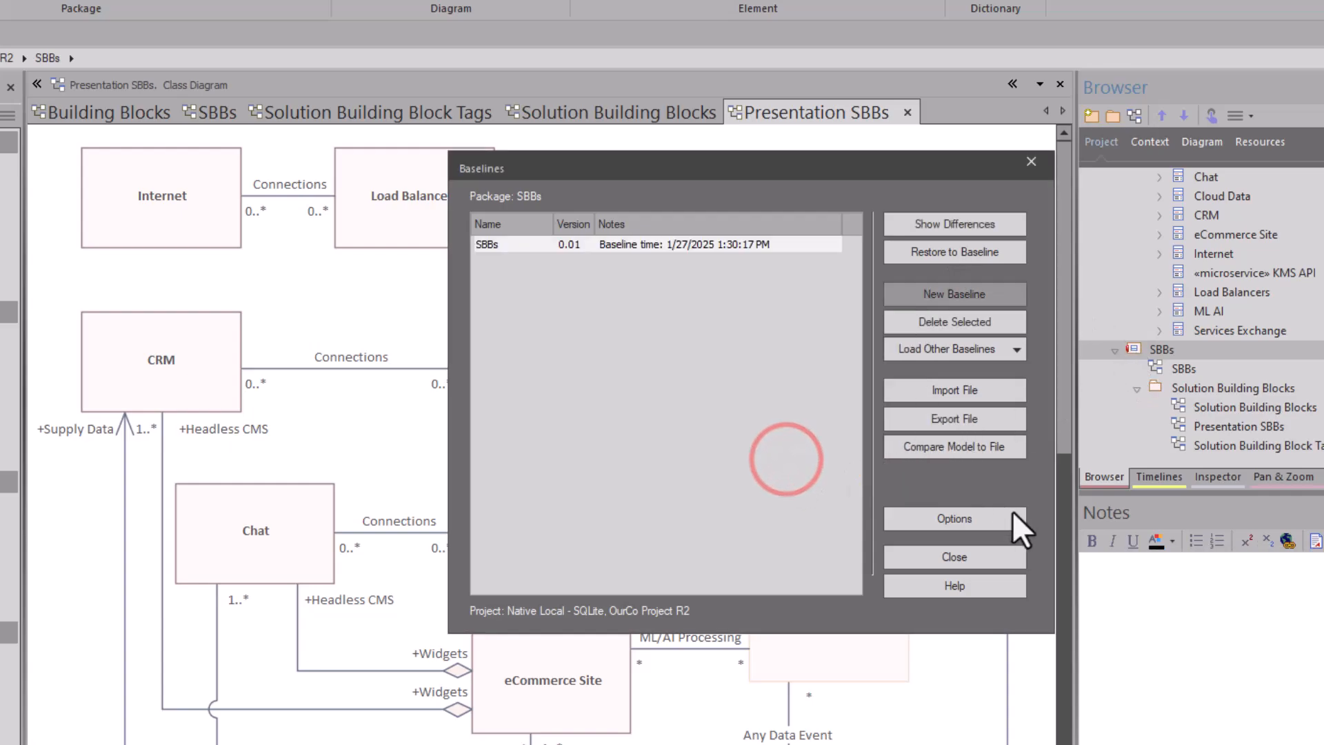
left_click(913, 558)
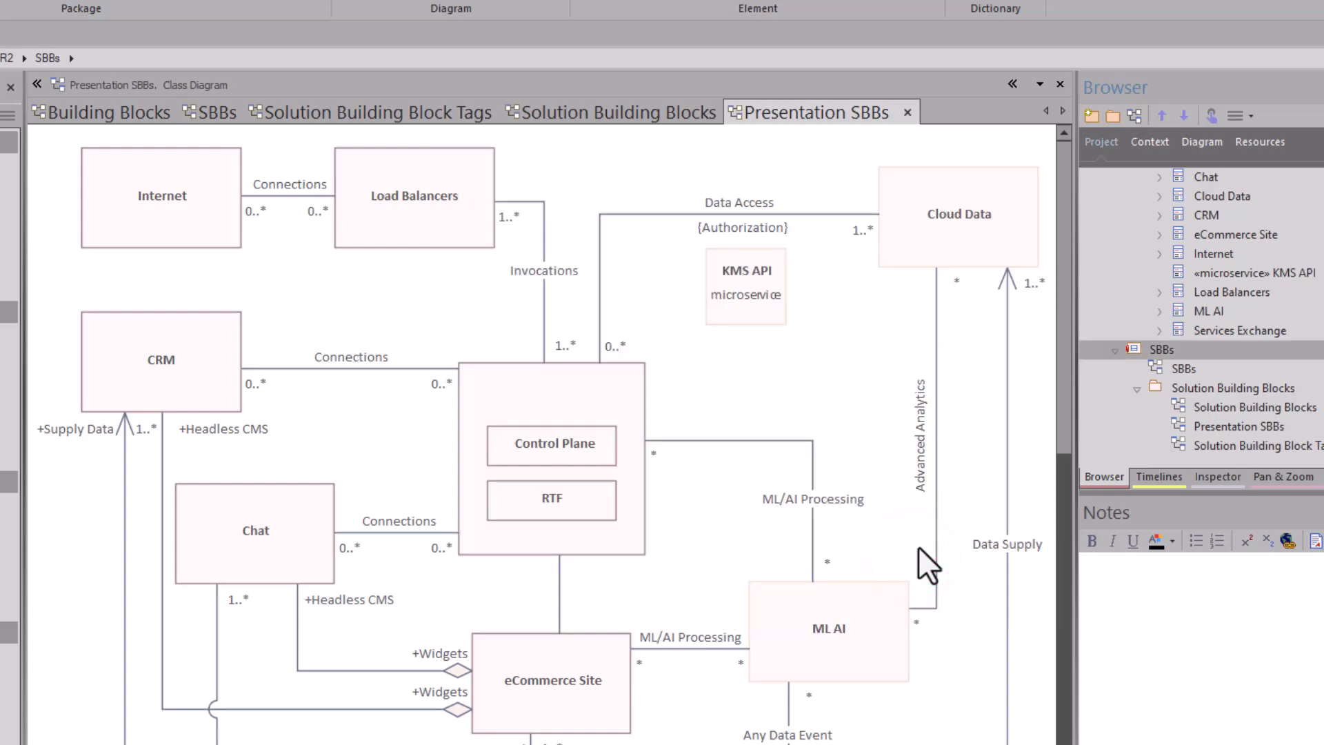
Step: Collapse the Scope, Building Blocks and ABBs packages in the project tree, leaving SBBs expanded
scroll(1227, 362, "up", 4)
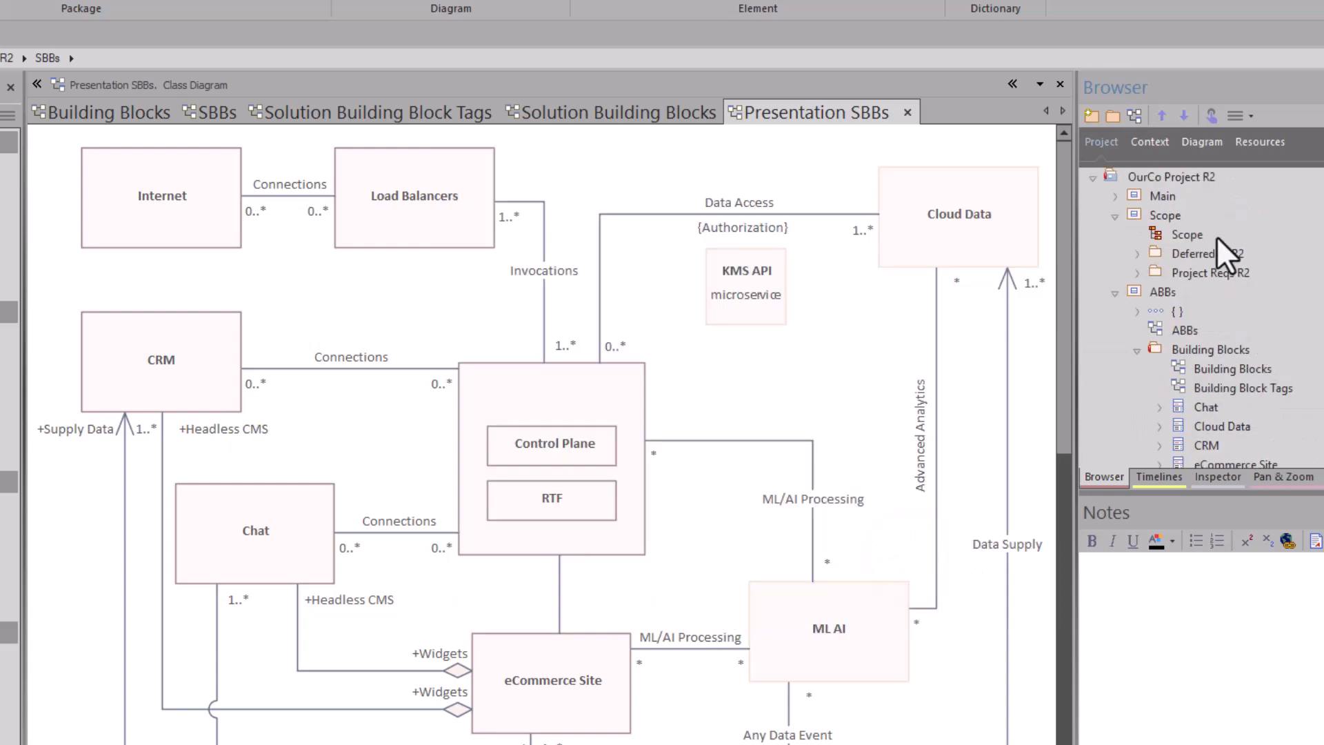
left_click(1114, 217)
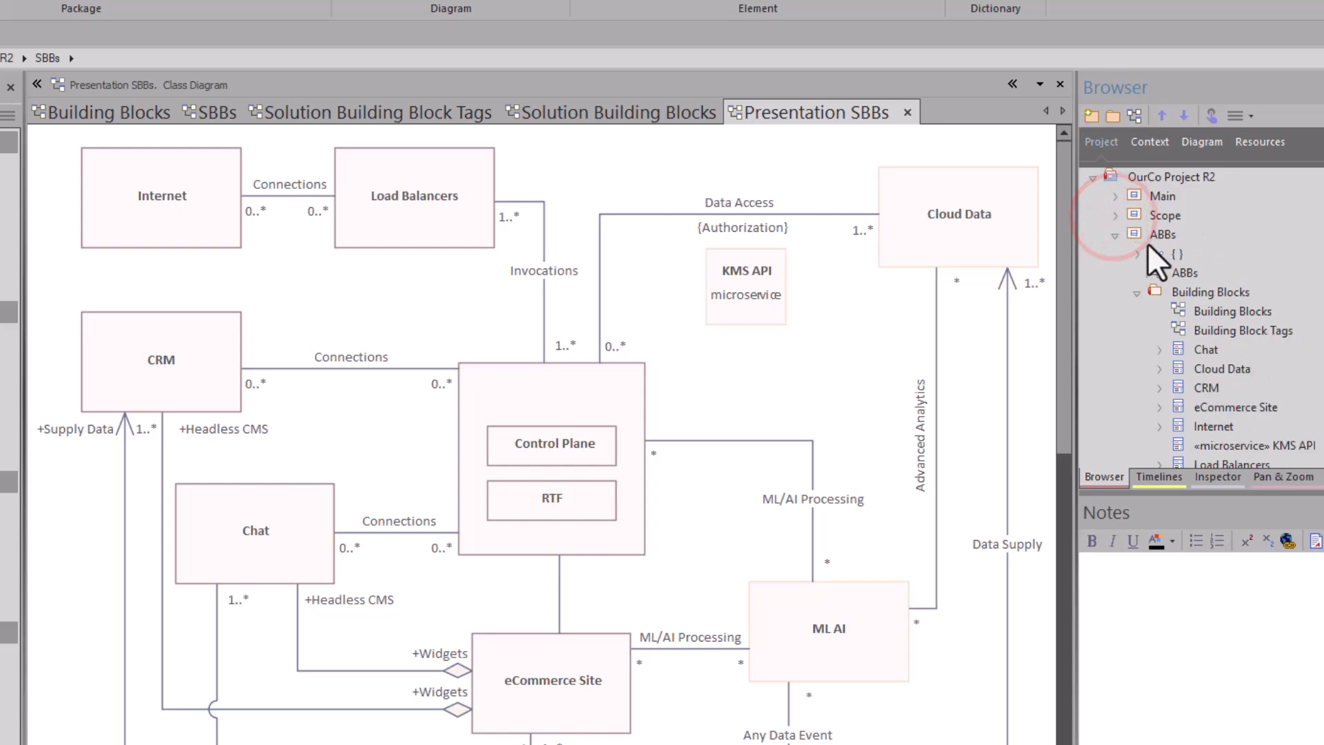
left_click(1137, 293)
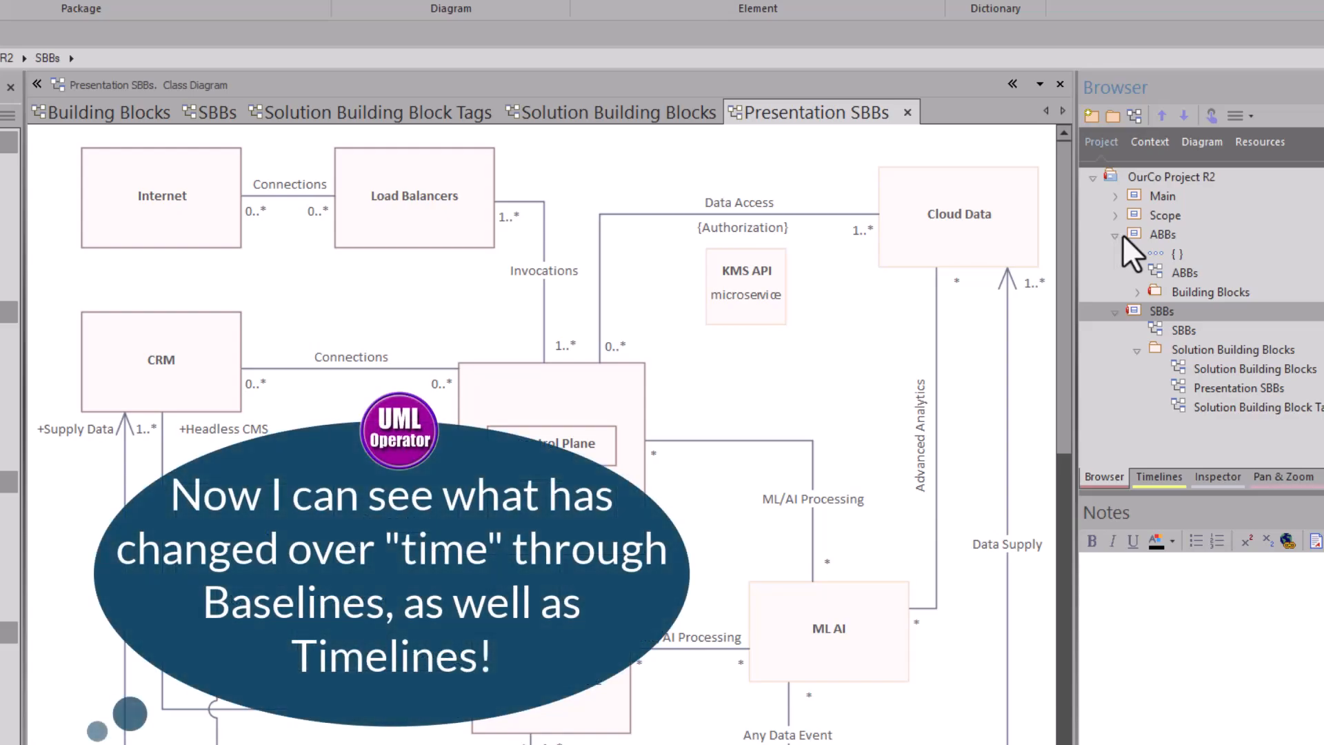
left_click(1117, 235)
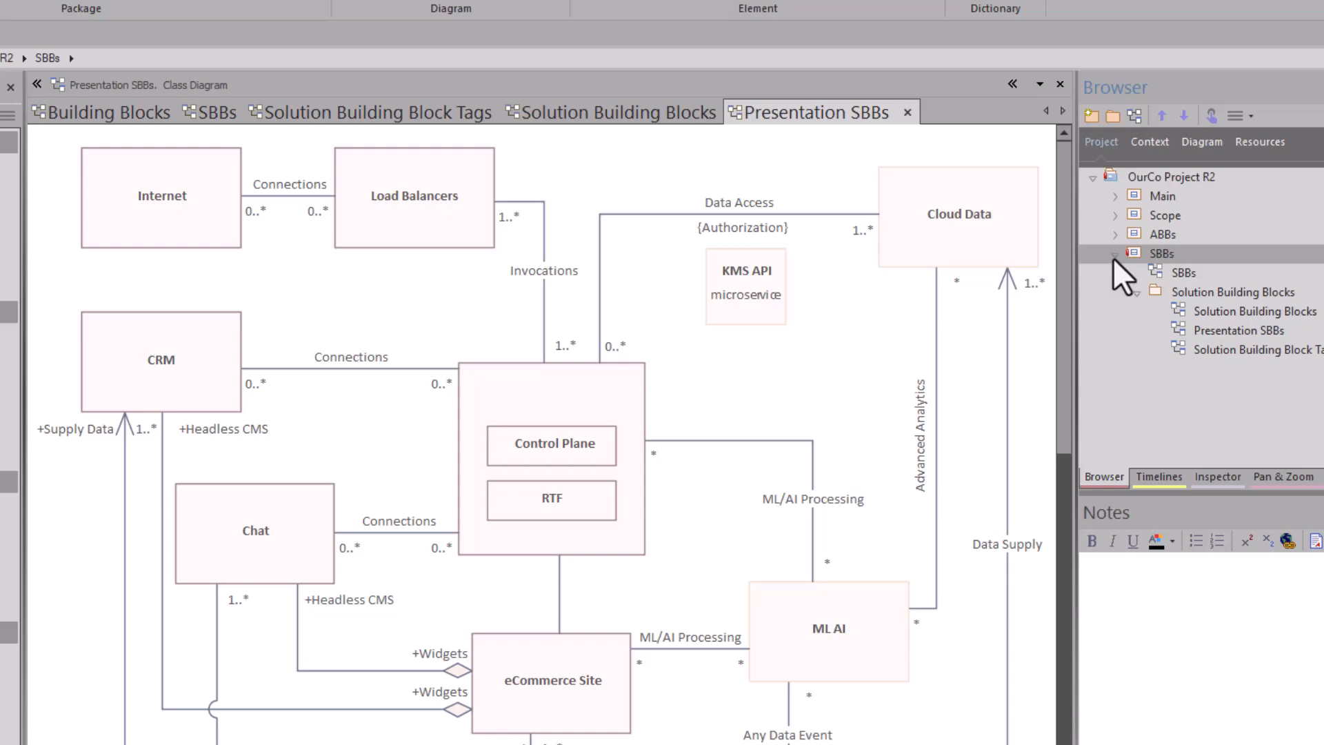
left_click(1118, 235)
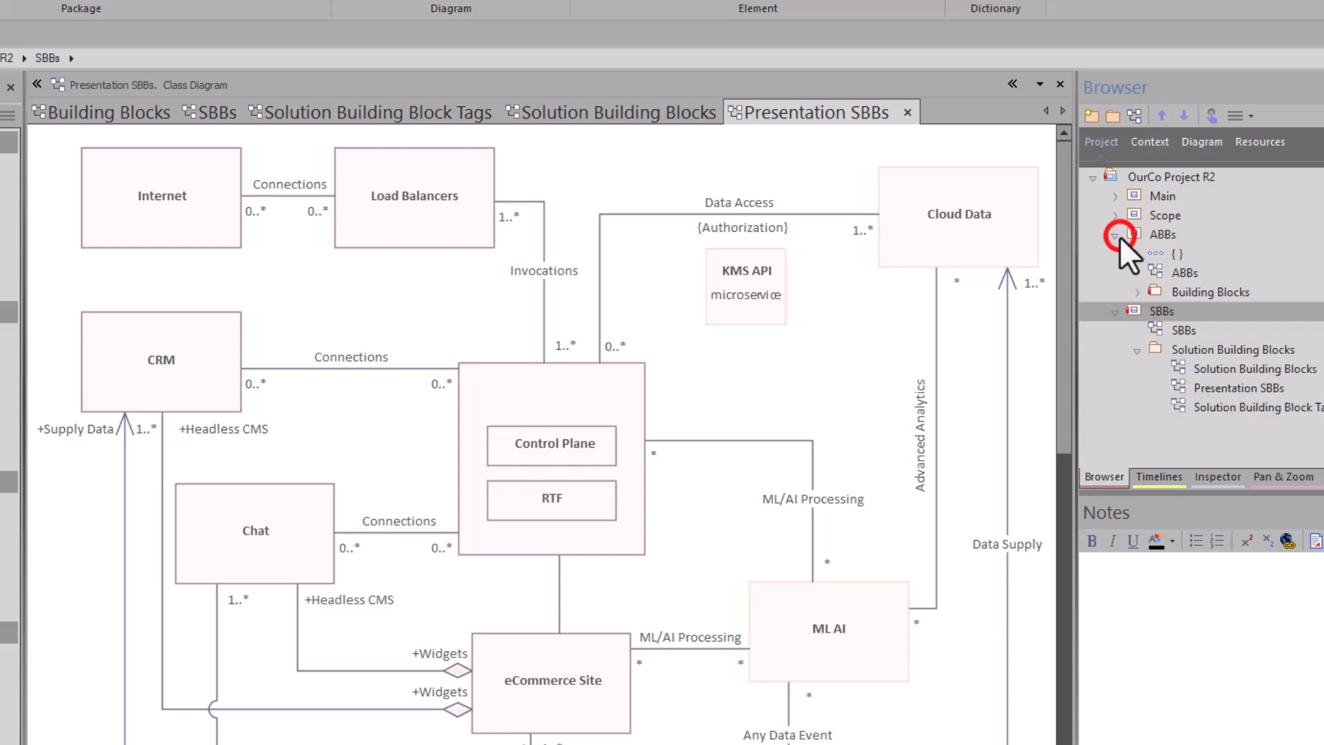
left_click(1116, 237)
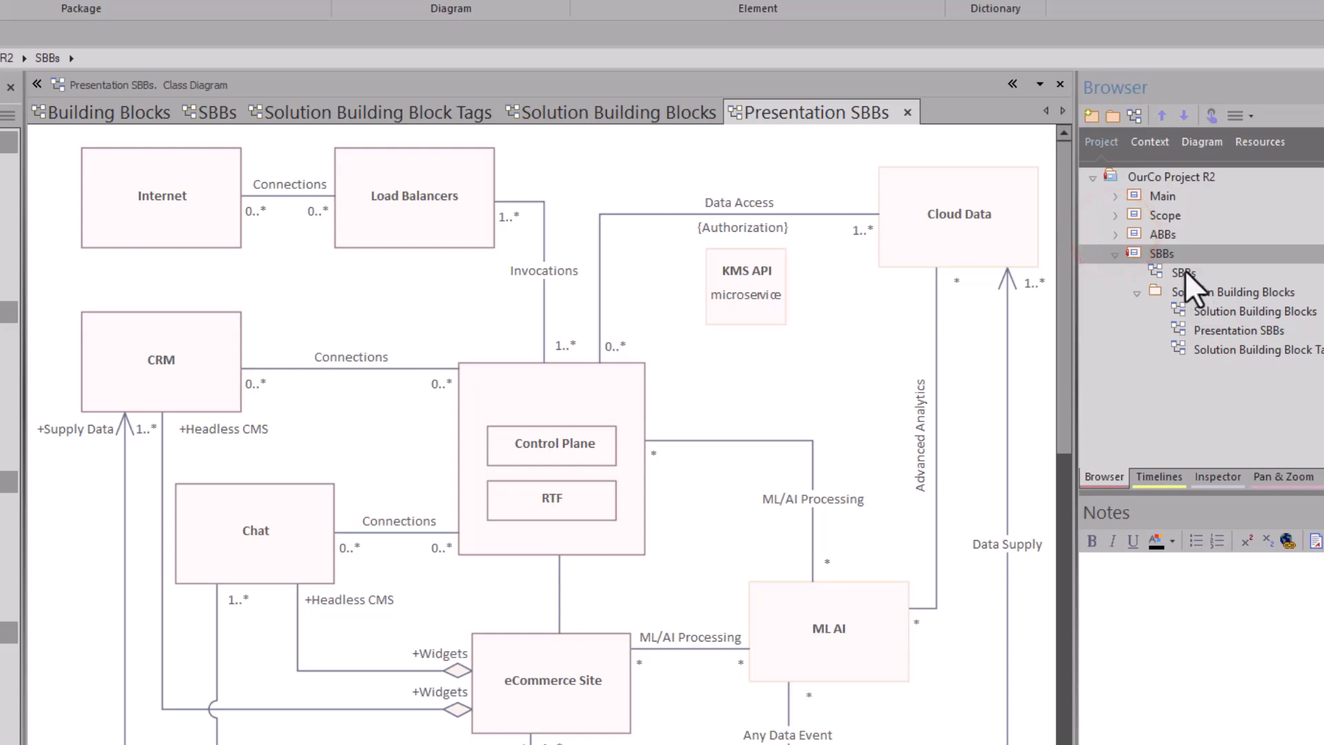
left_click(1156, 476)
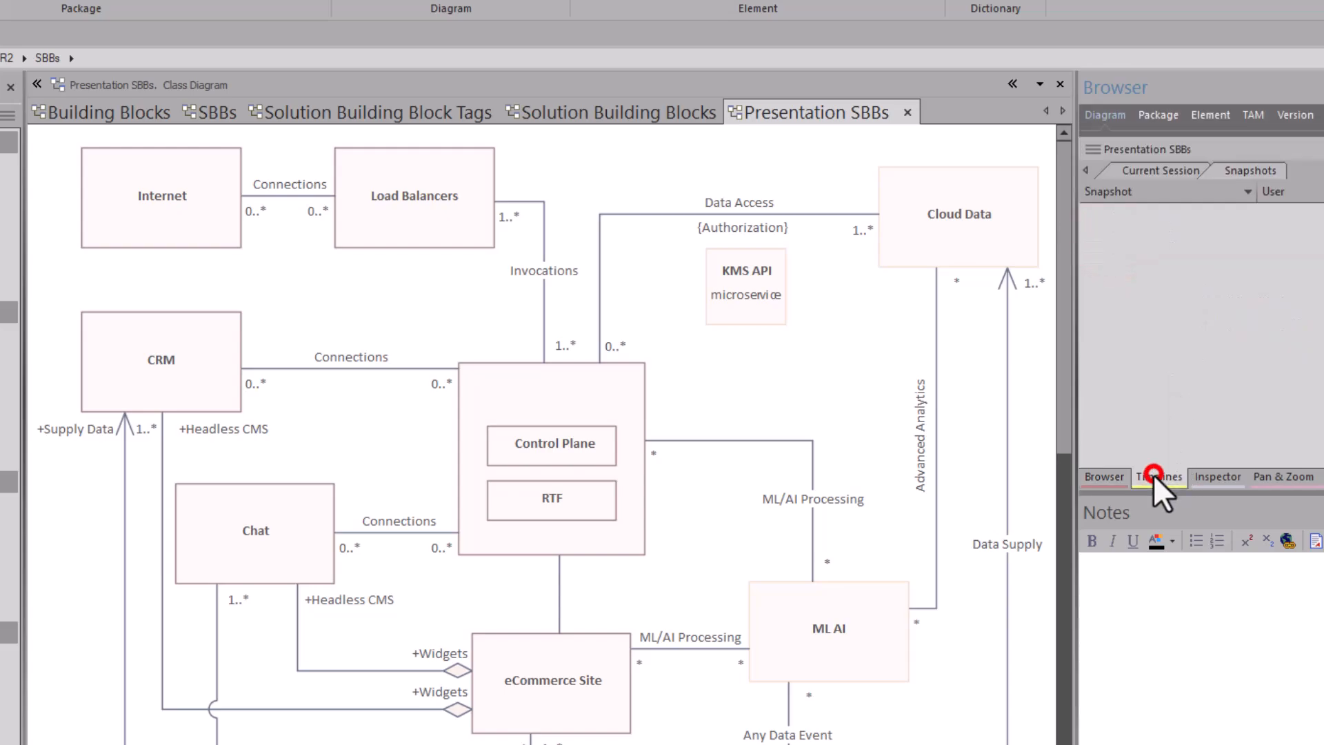
left_click(1178, 173)
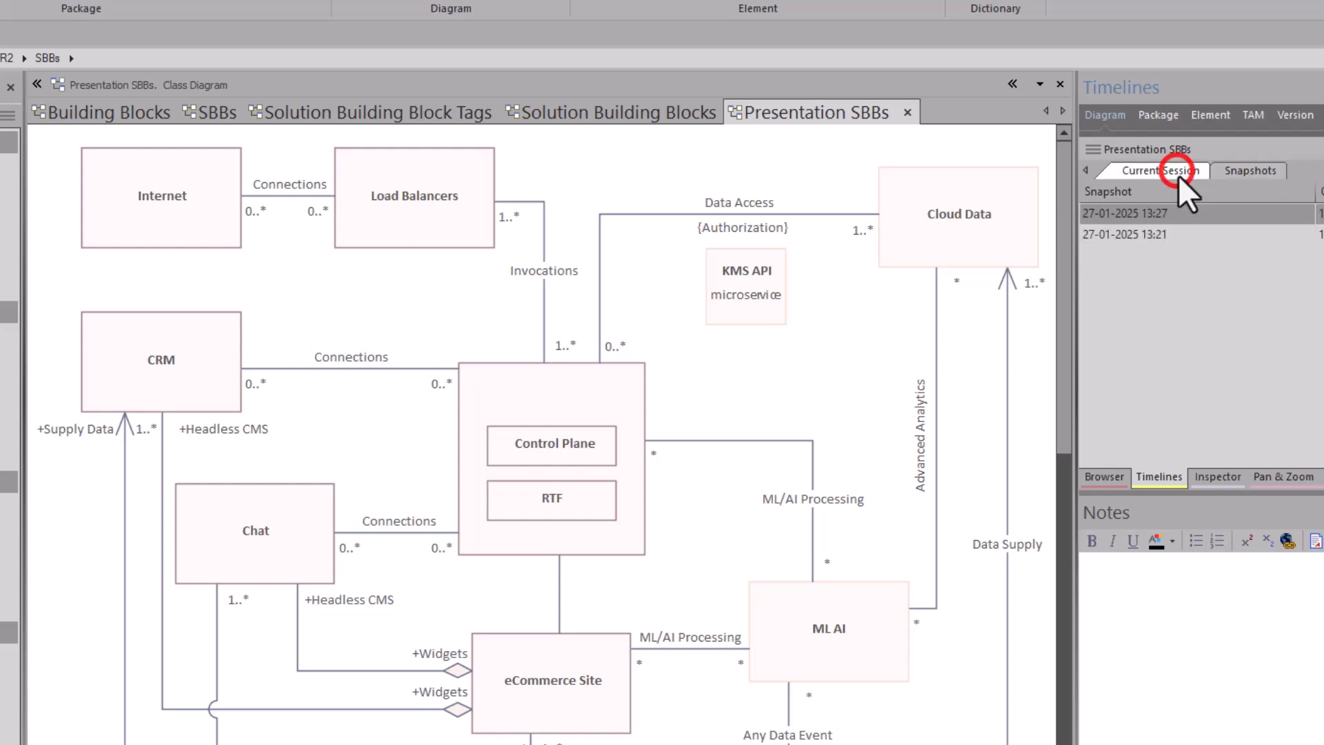
right_click(1131, 231)
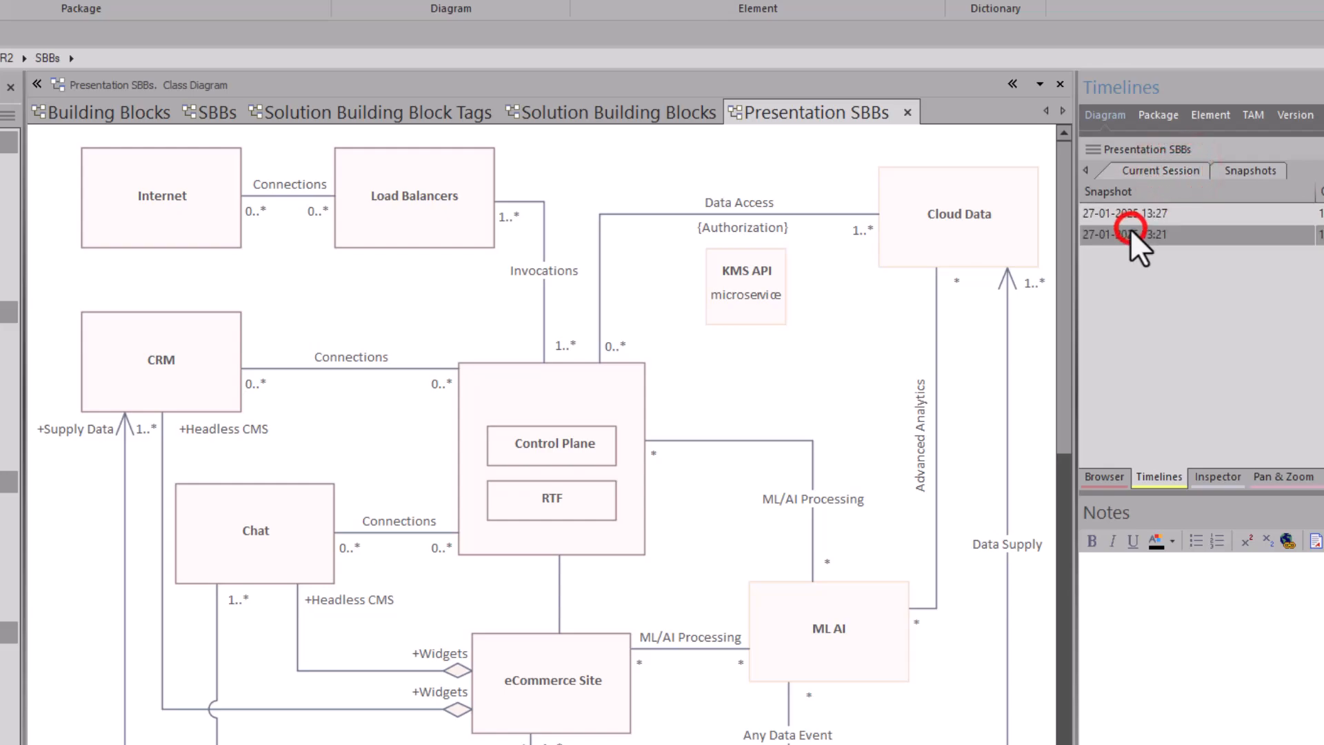
left_click(1158, 240)
left_click_drag(899, 33, 656, 14)
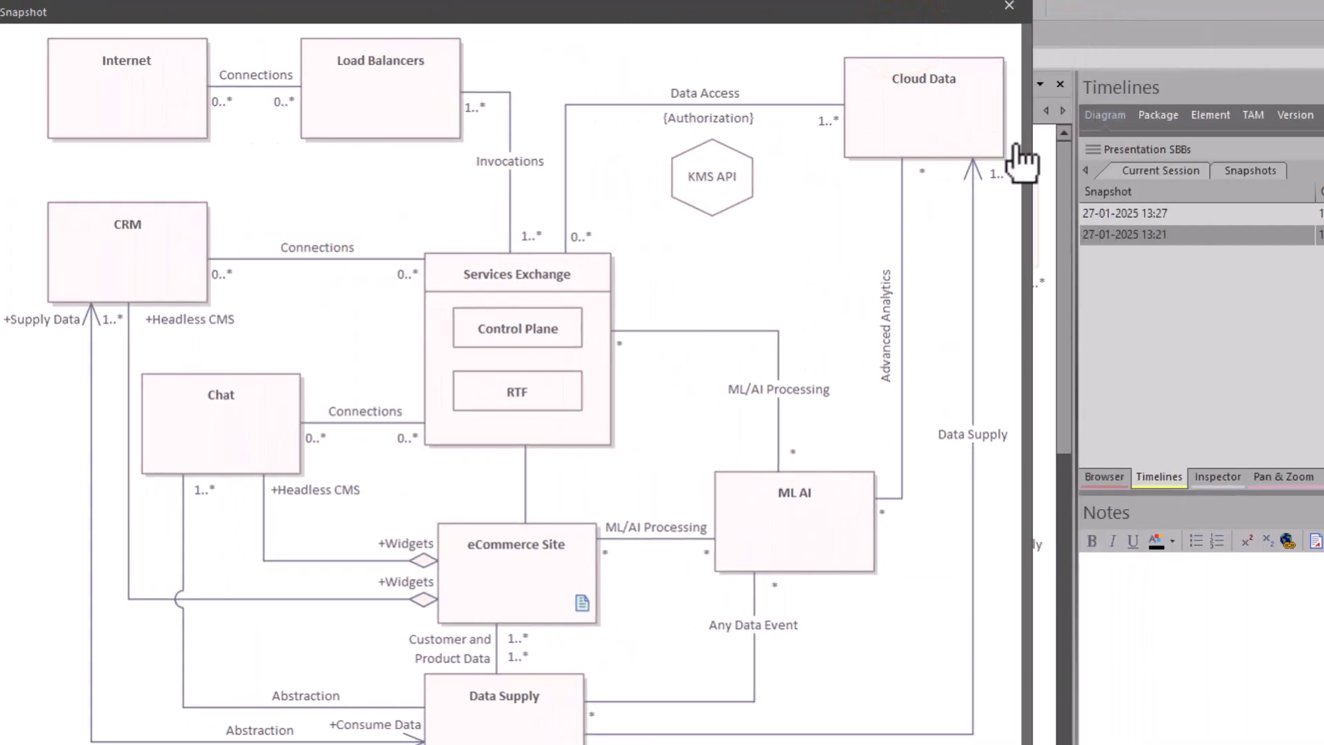
left_click(1132, 212)
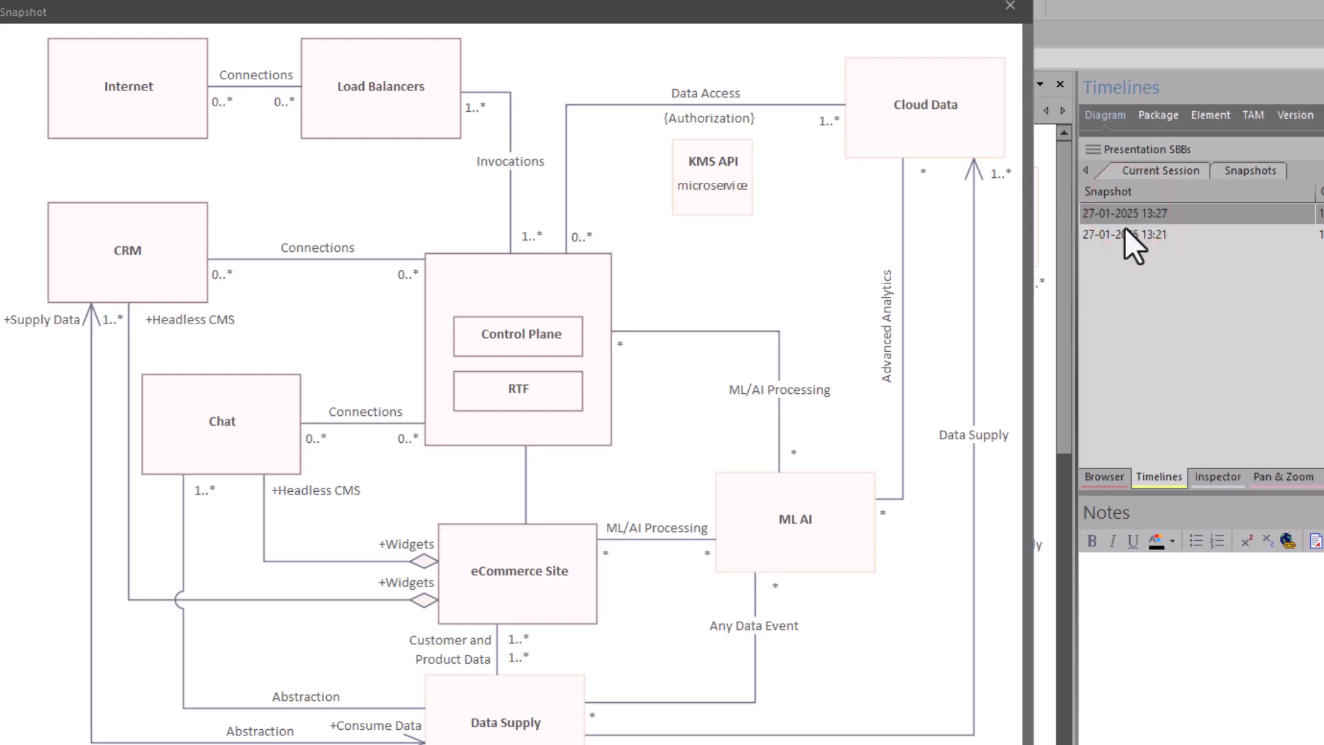
left_click(1121, 235)
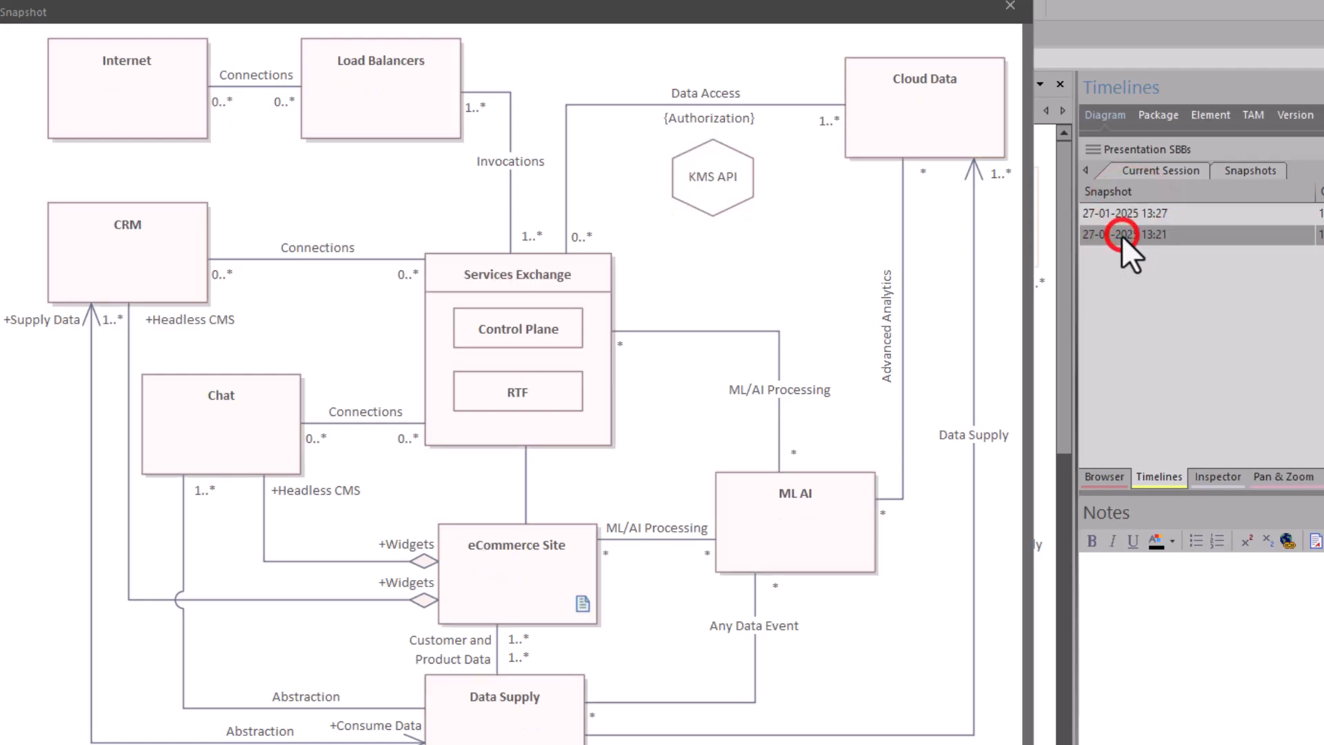
left_click(1115, 212)
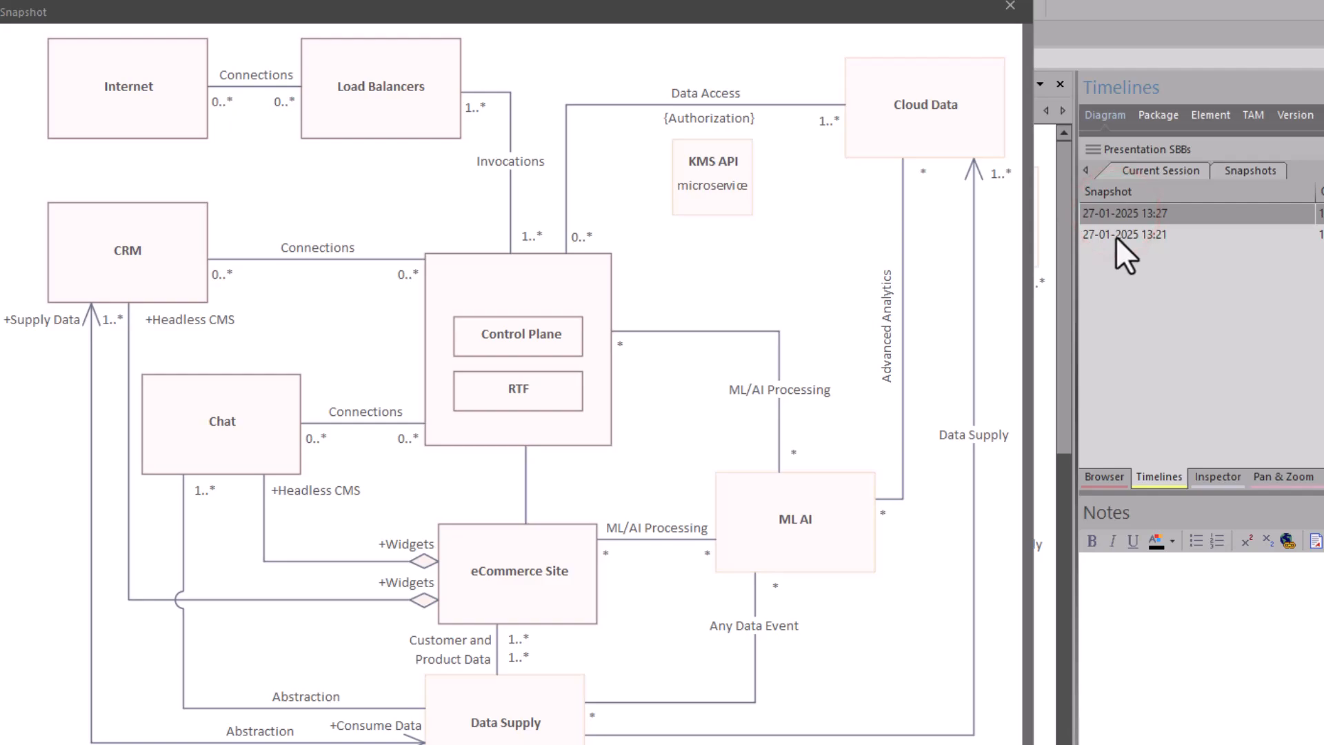
left_click(1116, 237)
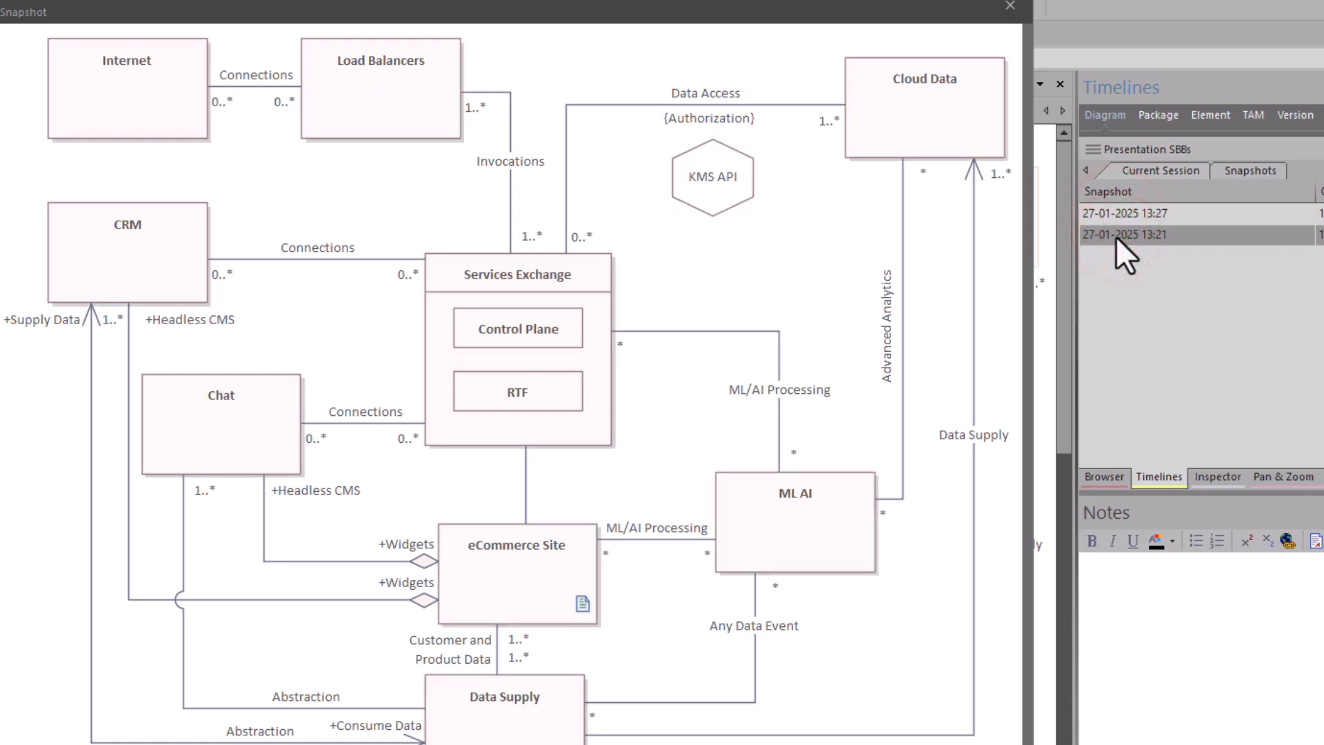
left_click(1110, 212)
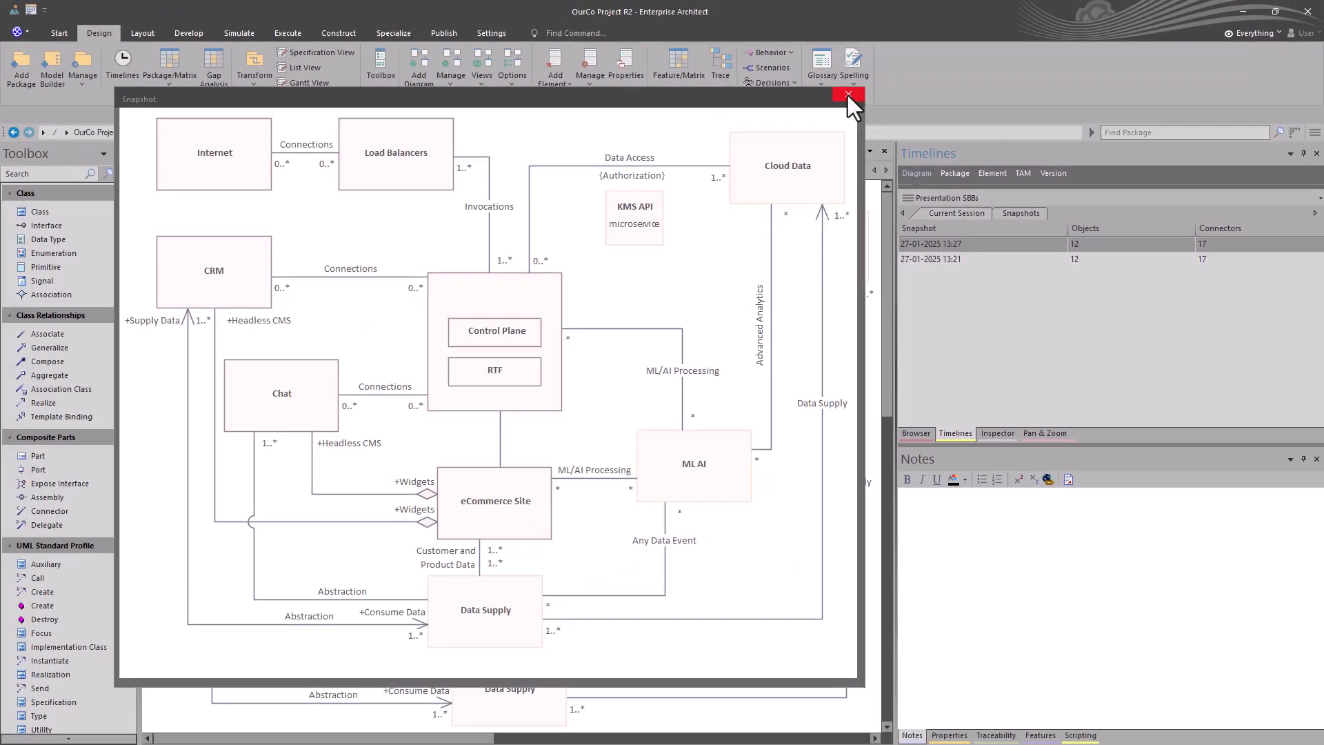
left_click(846, 95)
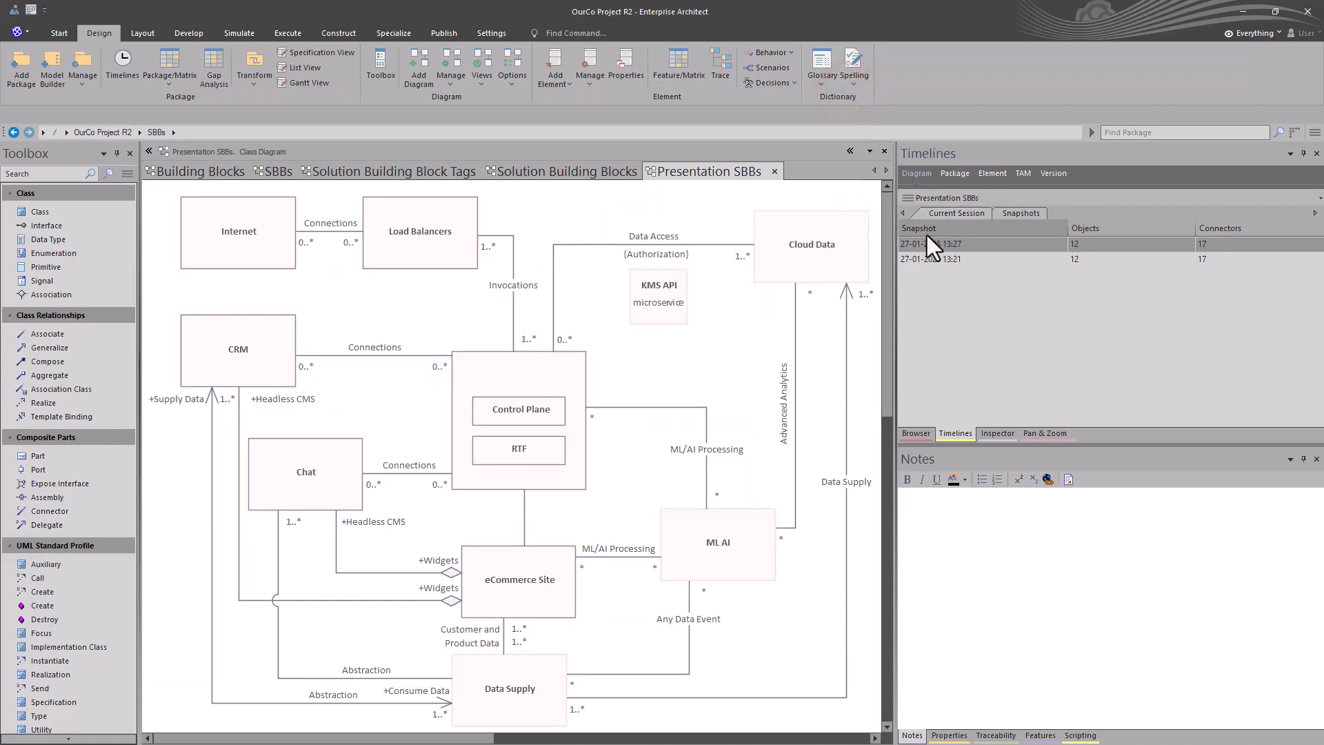
left_click(924, 258)
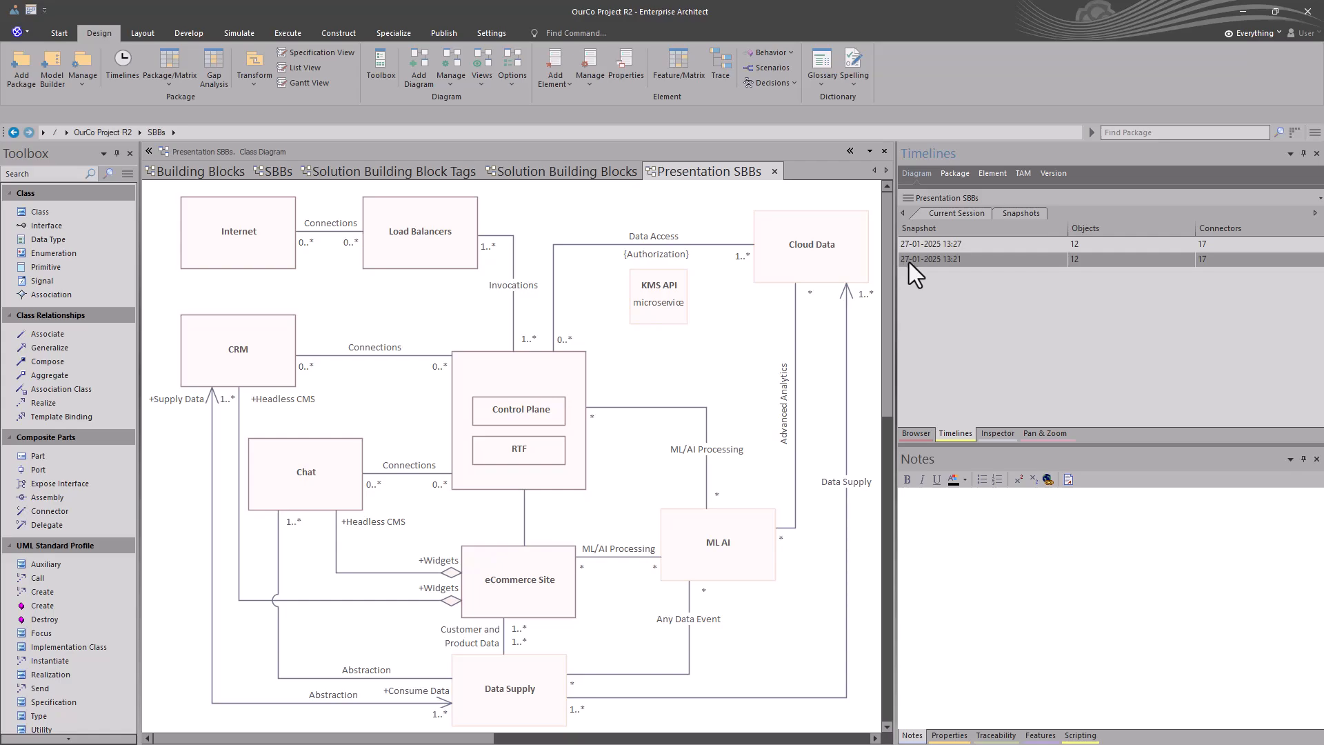
left_click(775, 172)
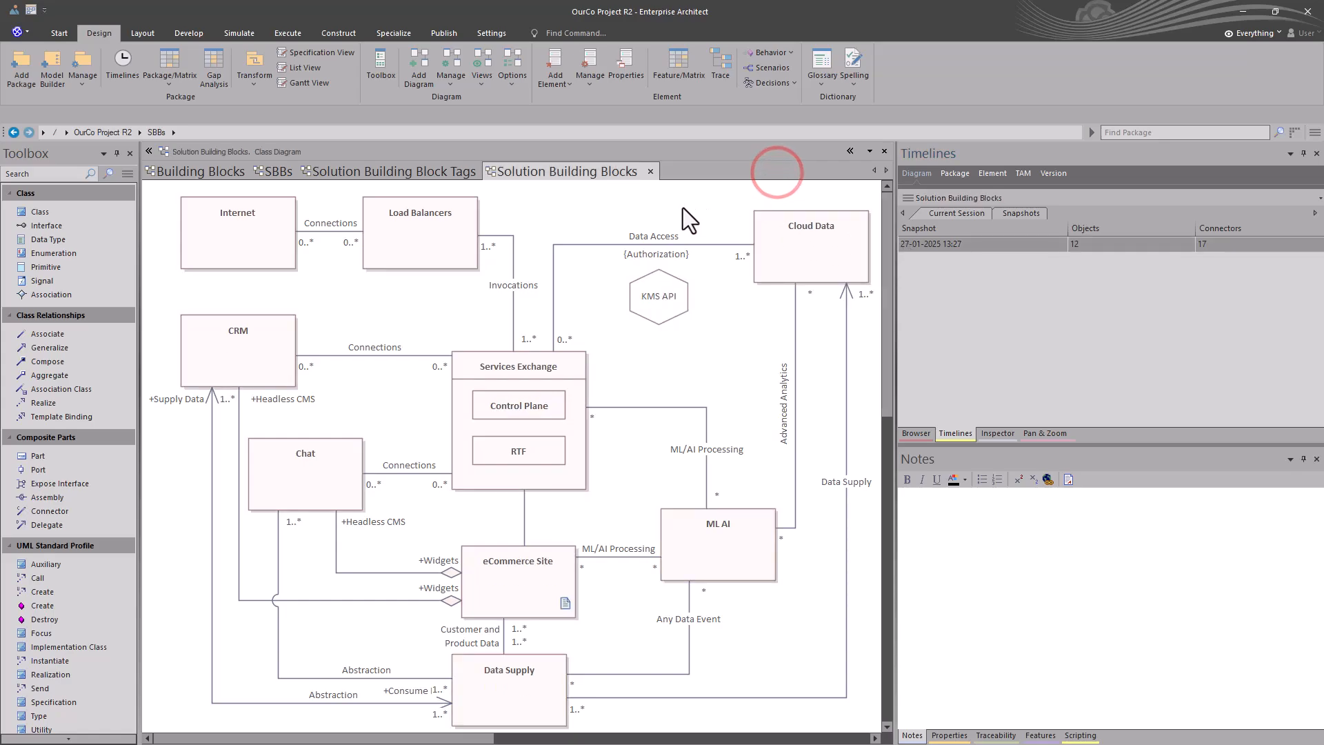
left_click(574, 222)
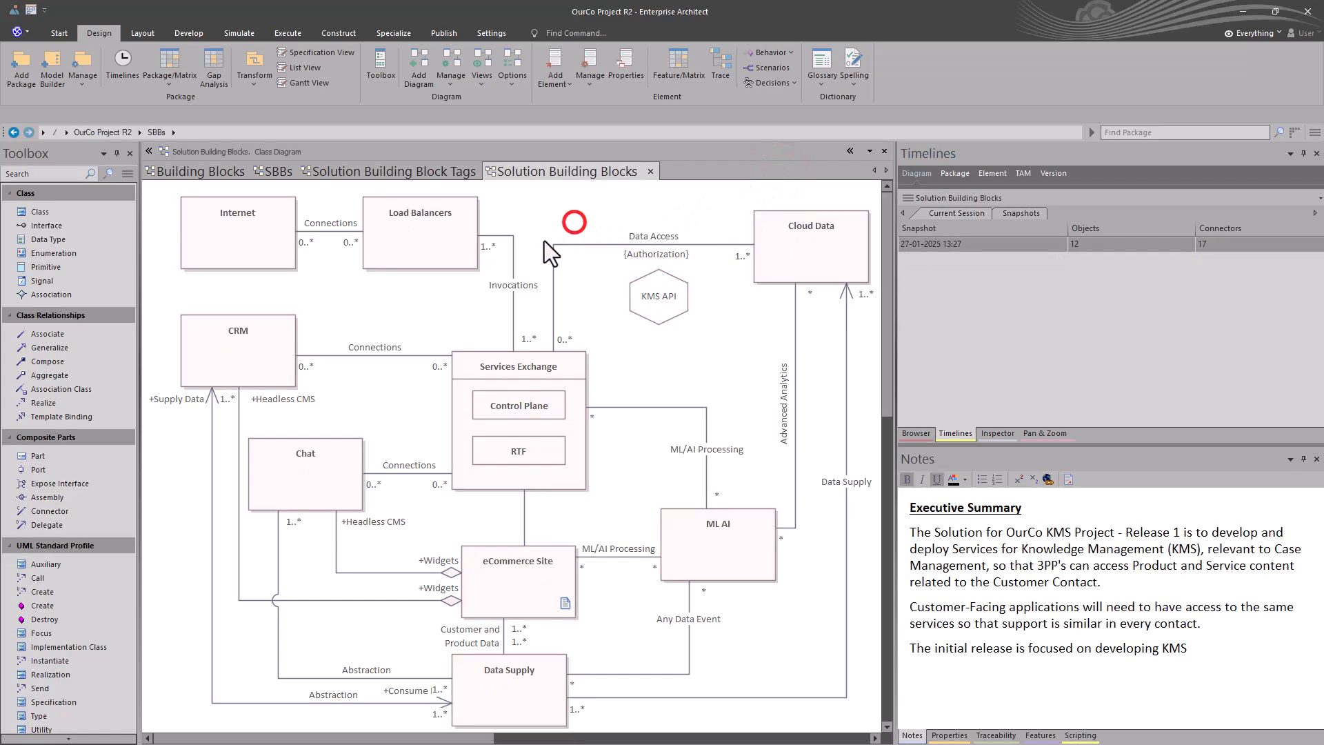
right_click(916, 243)
left_click(936, 253)
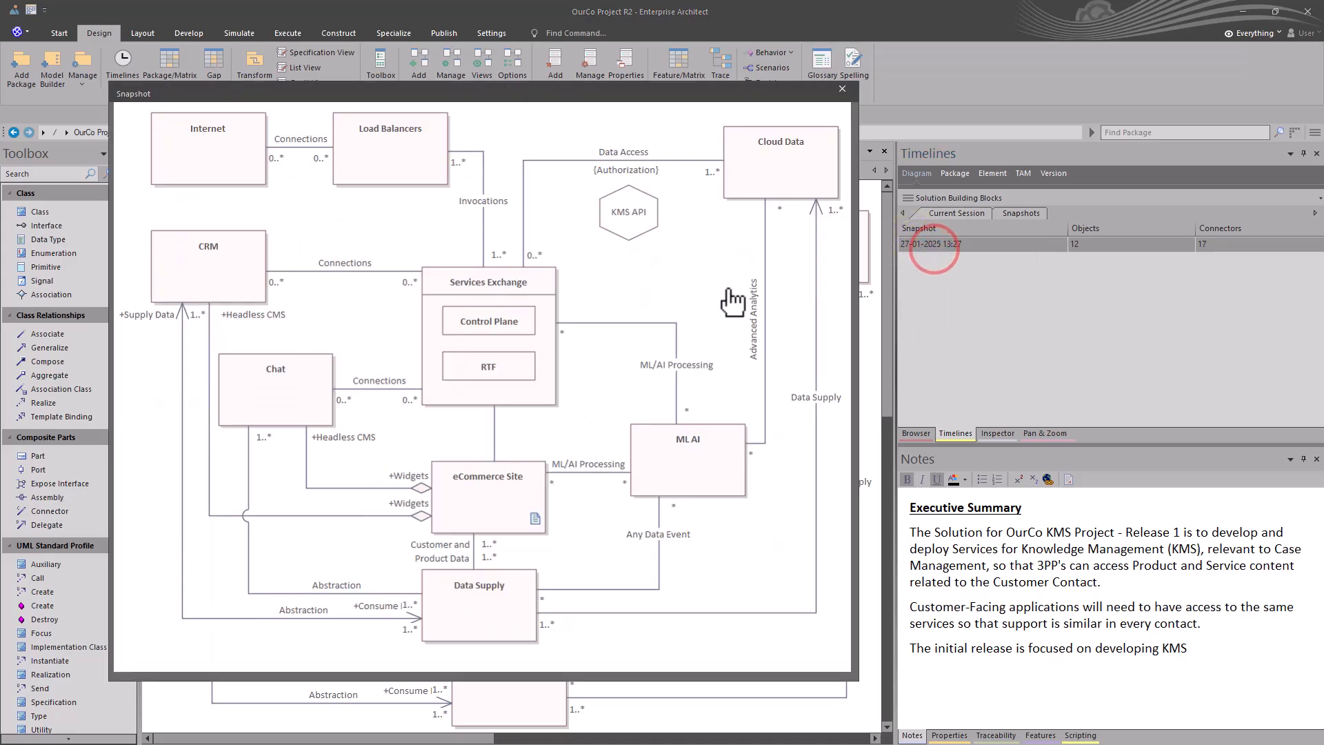
right_click(922, 246)
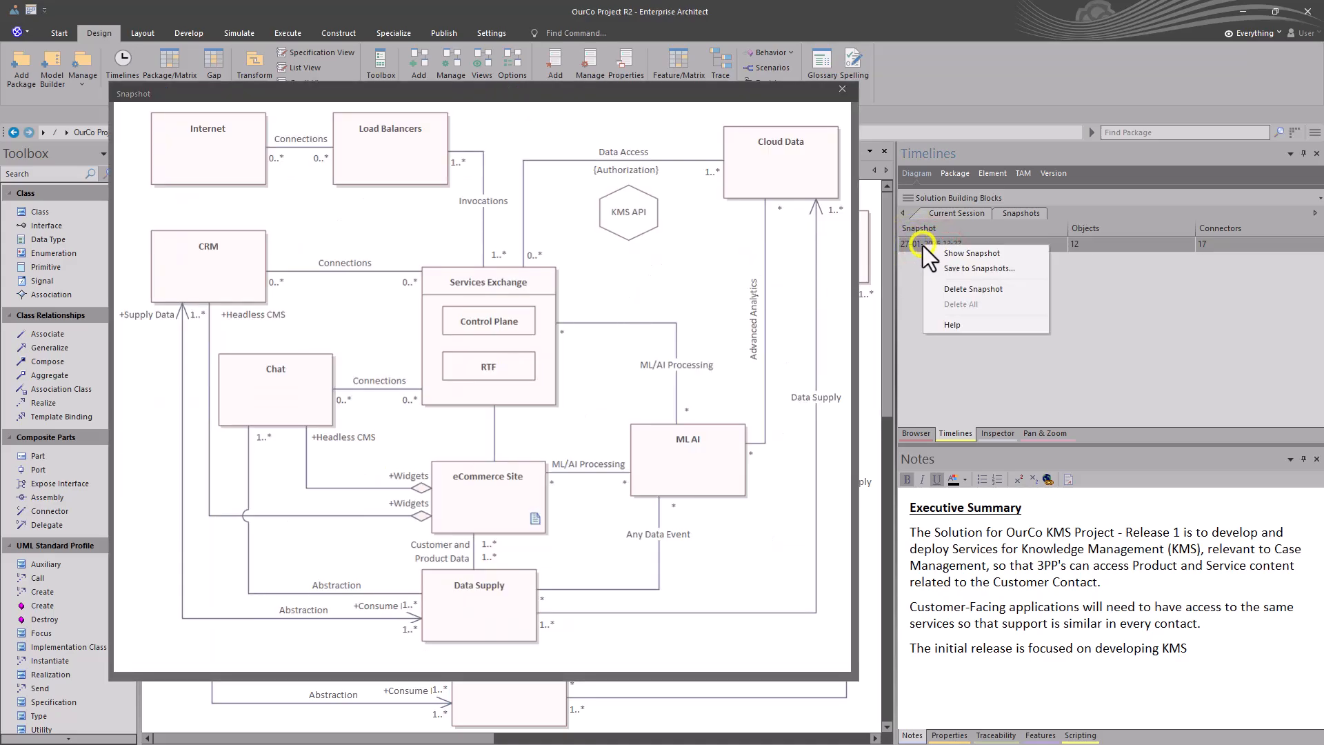
left_click(960, 268)
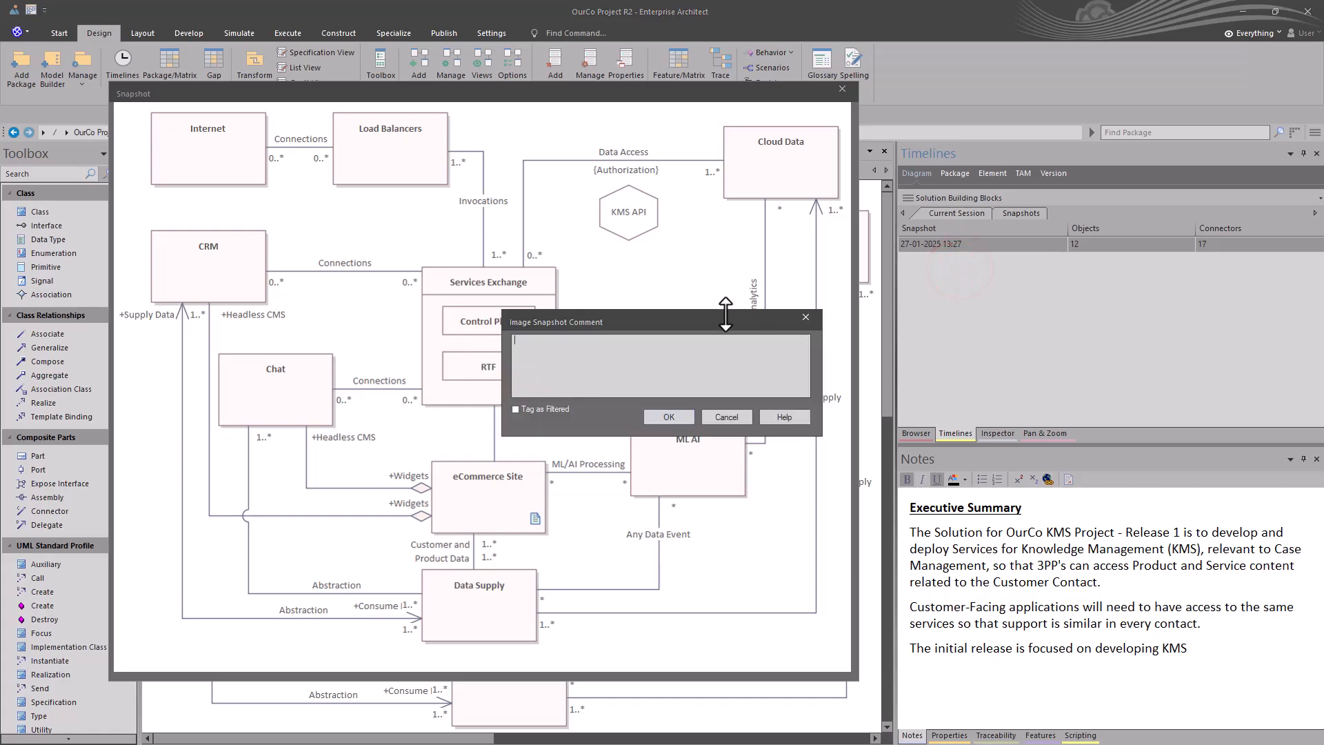
type("Ini")
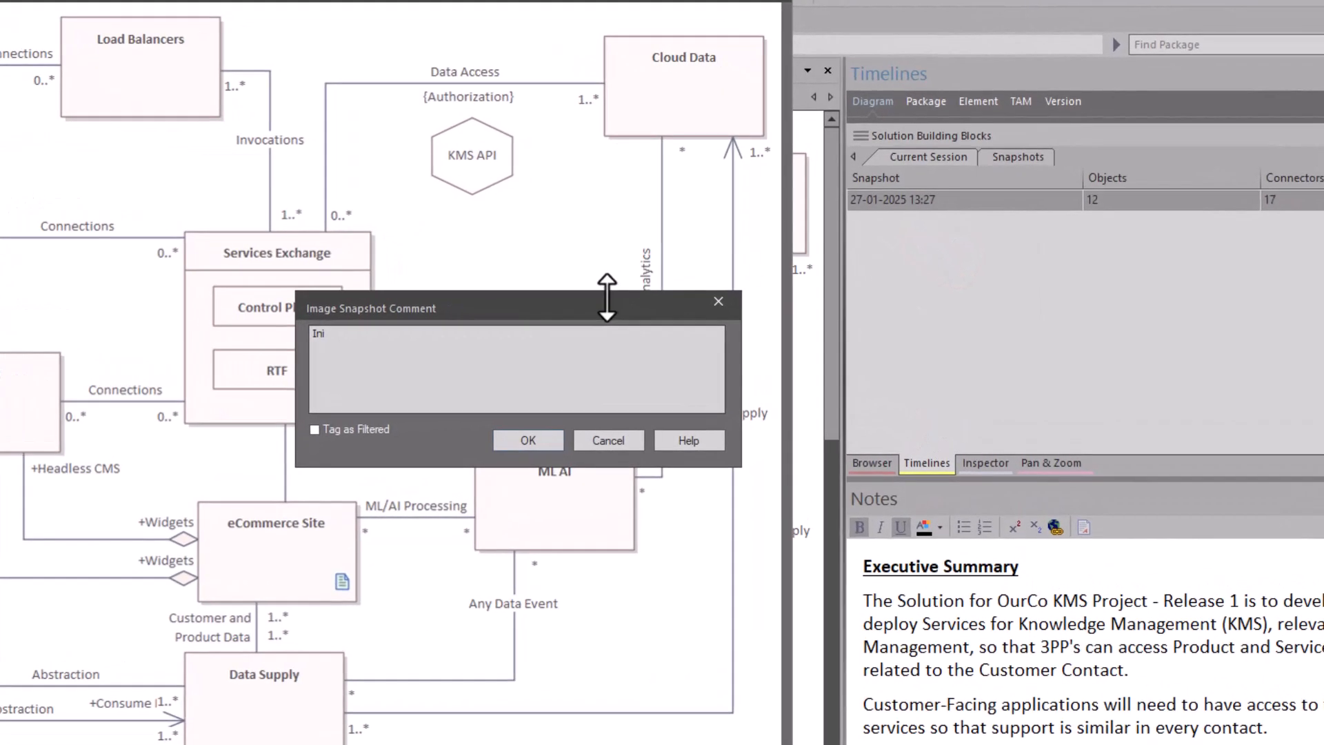
type("tial SBBSD")
left_click(507, 447)
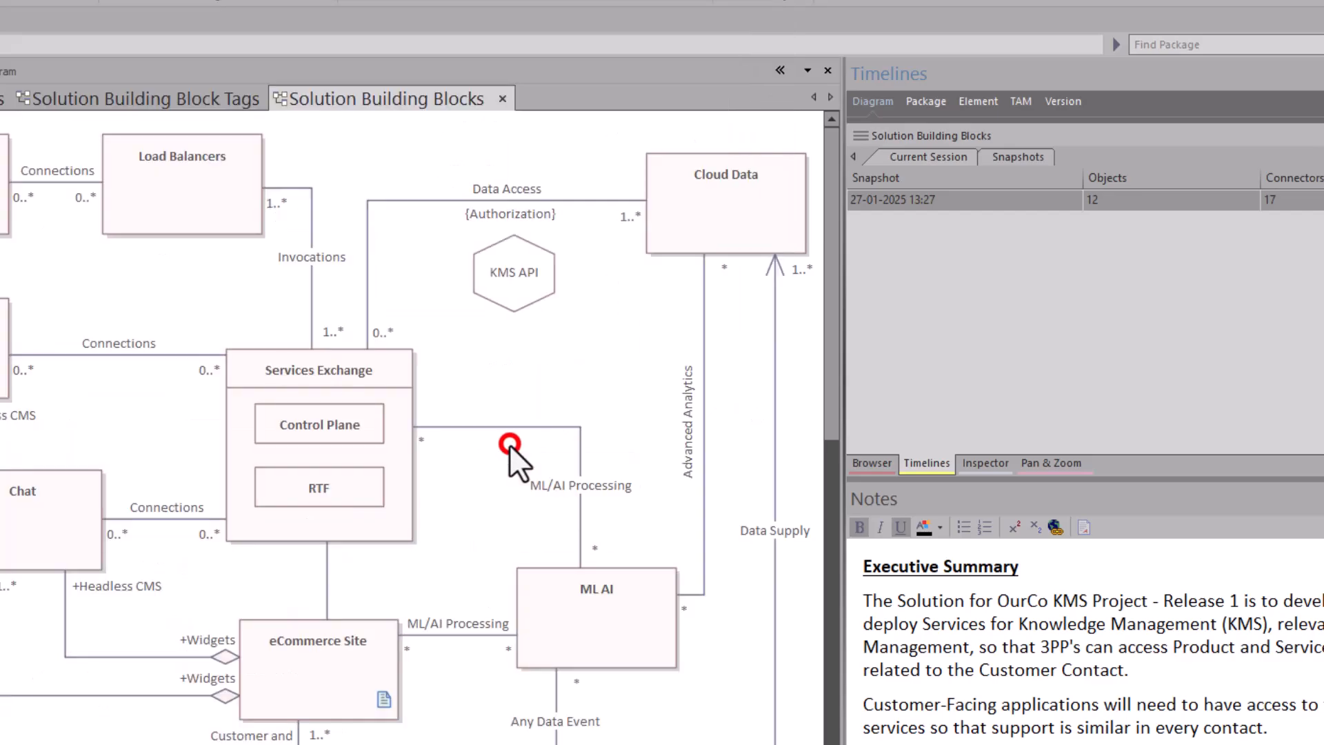
left_click(648, 431)
Step: Create both image and baseline snapshots of the Solution Building Blocks diagram with the comment "Initial SBB Start", keeping full object features
left_click(1028, 153)
right_click(932, 195)
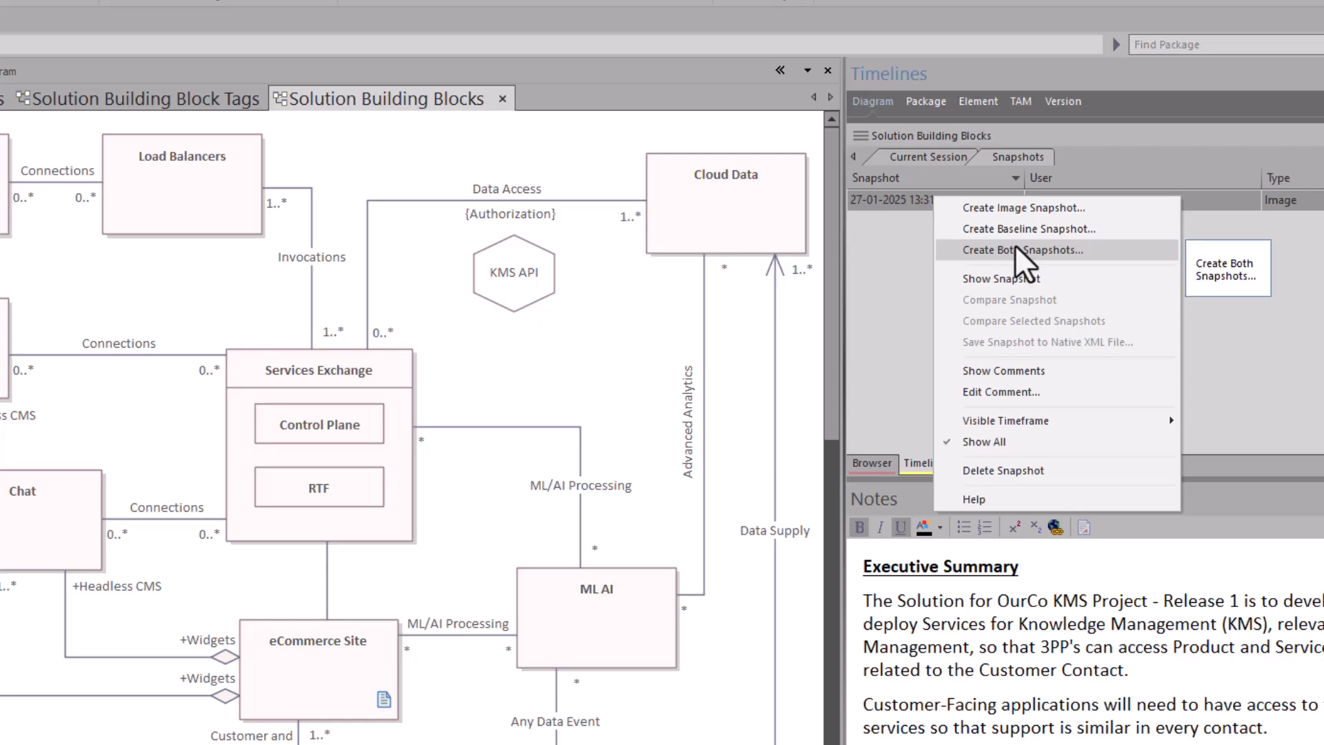
left_click(972, 250)
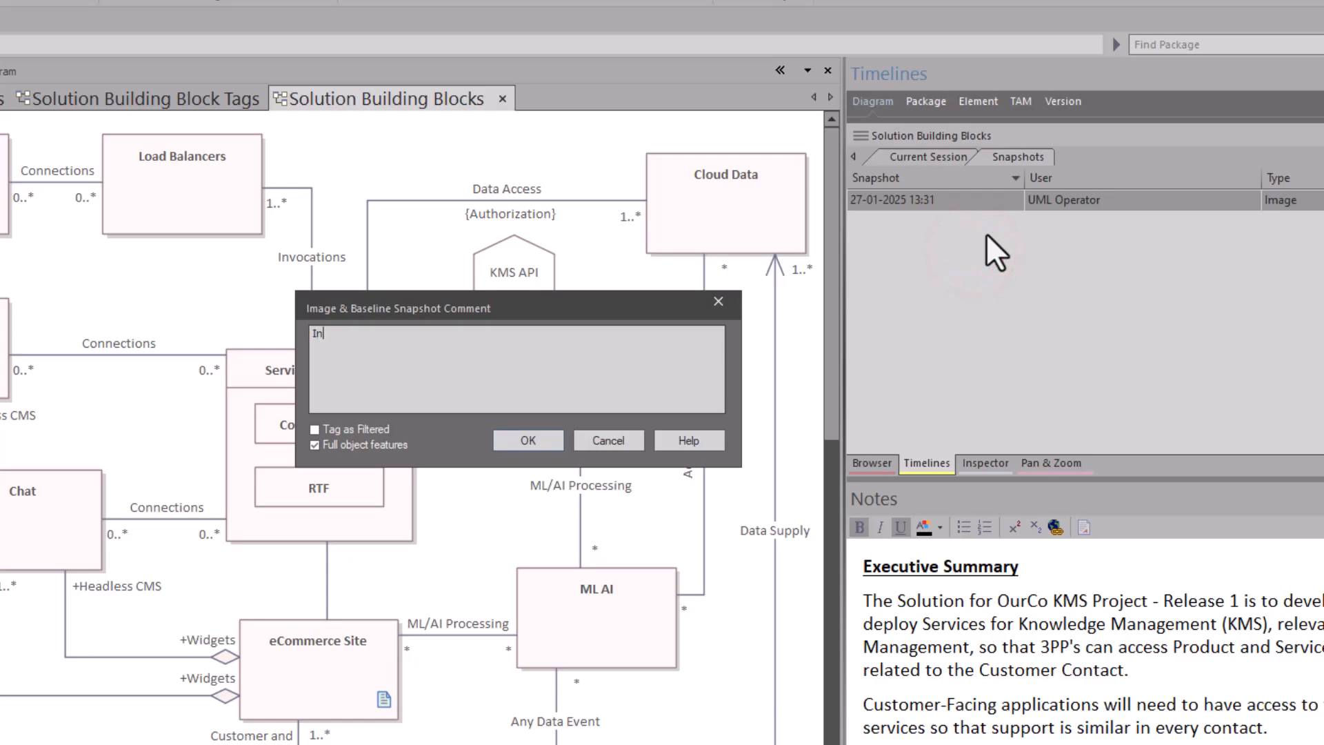
type("Initial SBB Star")
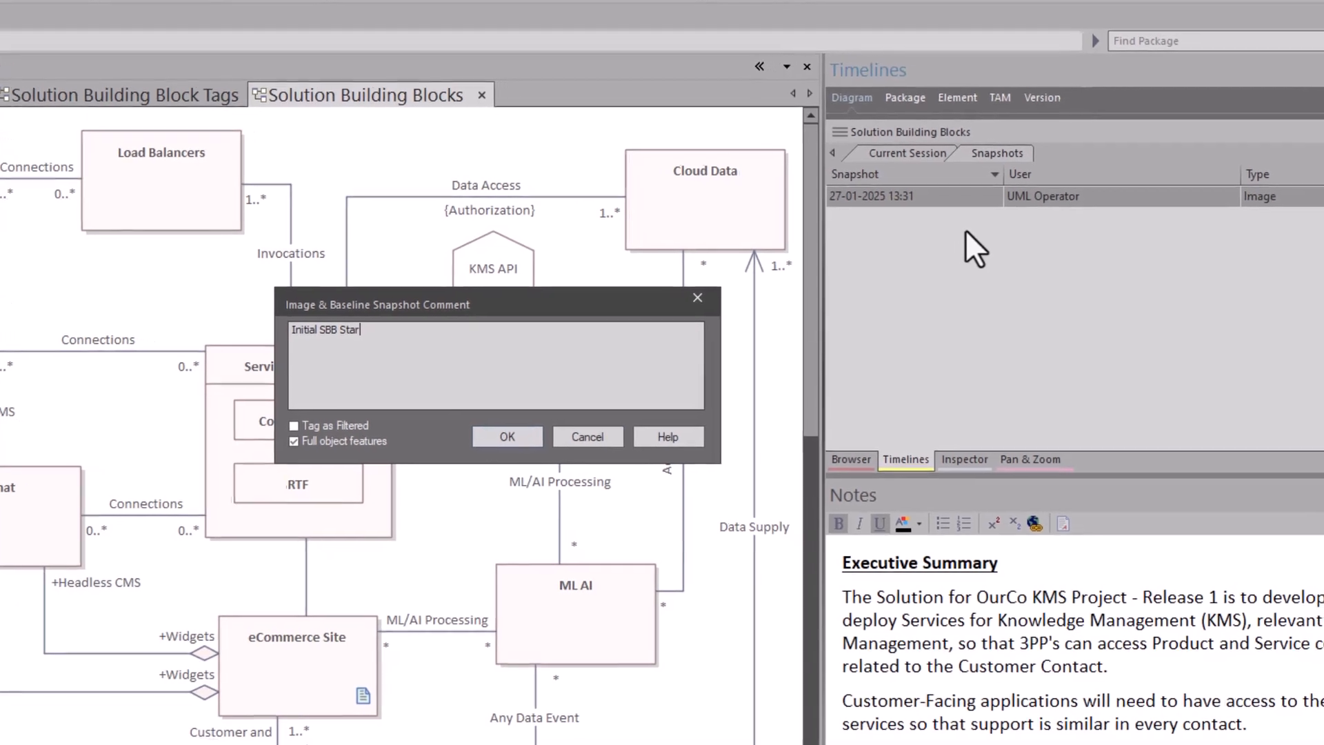
type("t")
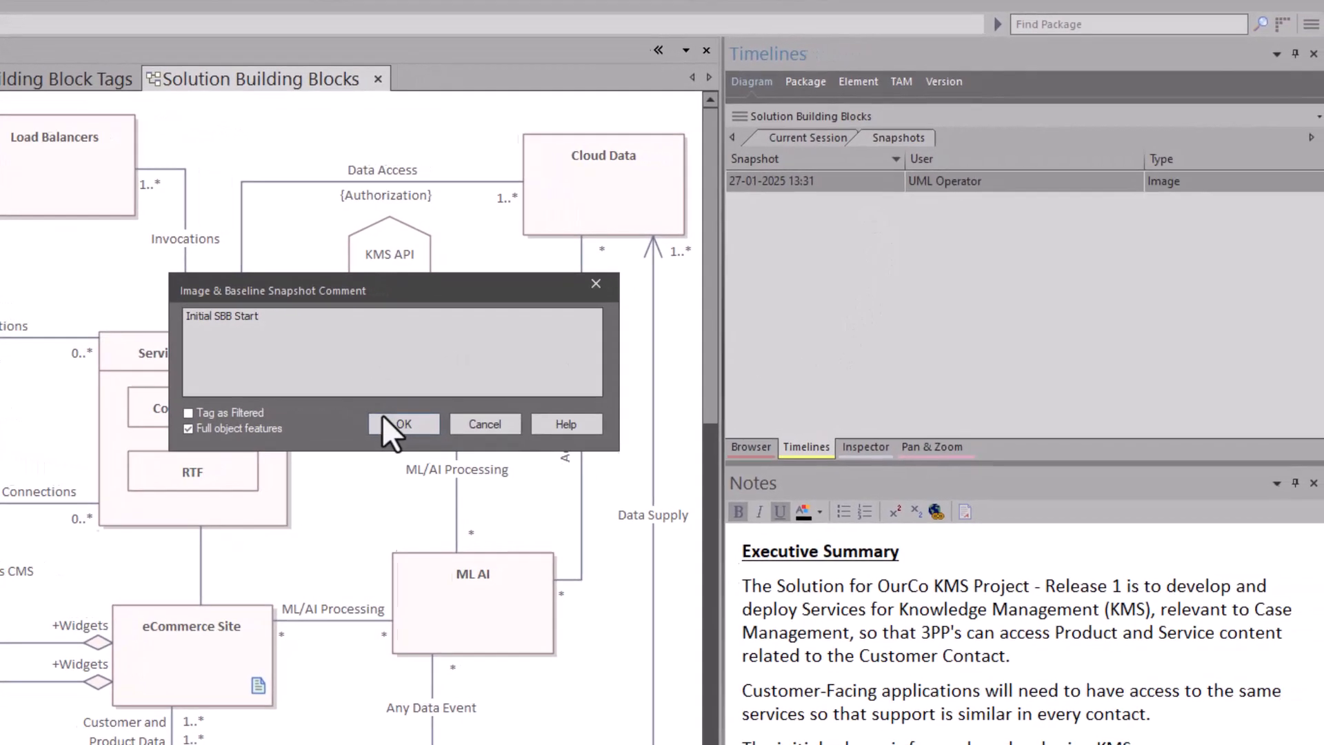
left_click(387, 415)
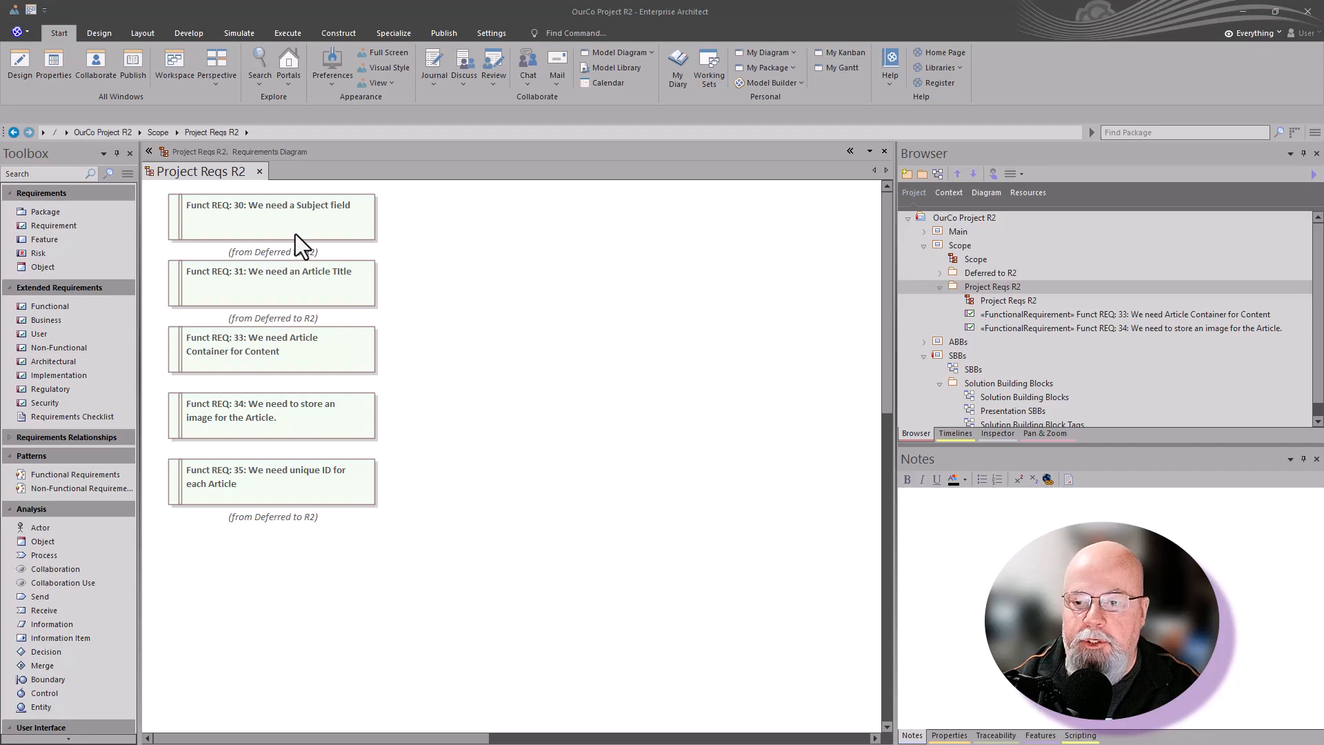
Step: Examine the mixed requirements on the Project Reqs R2 diagram by alternately selecting the pairs 33 and 34, and 30 and 31
left_click_drag(383, 353, 313, 425)
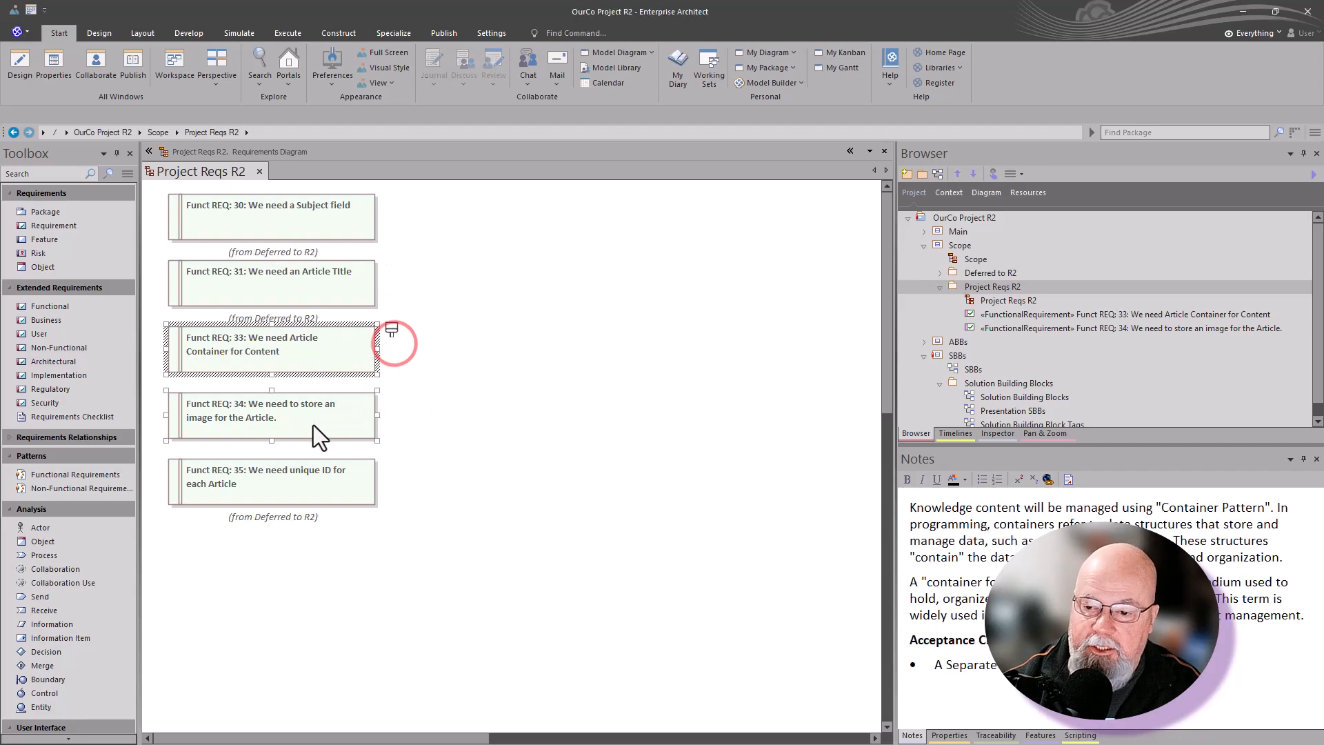
left_click_drag(384, 215, 321, 280)
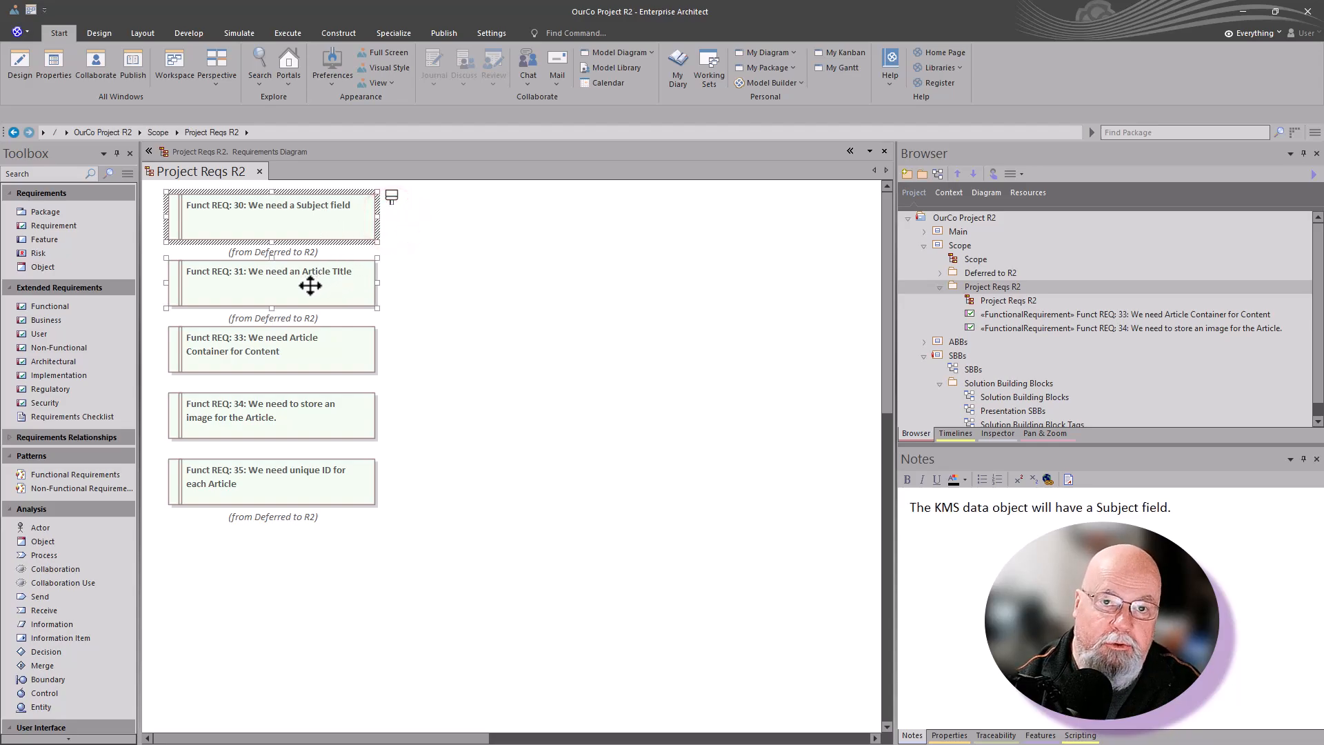
left_click_drag(396, 340, 337, 404)
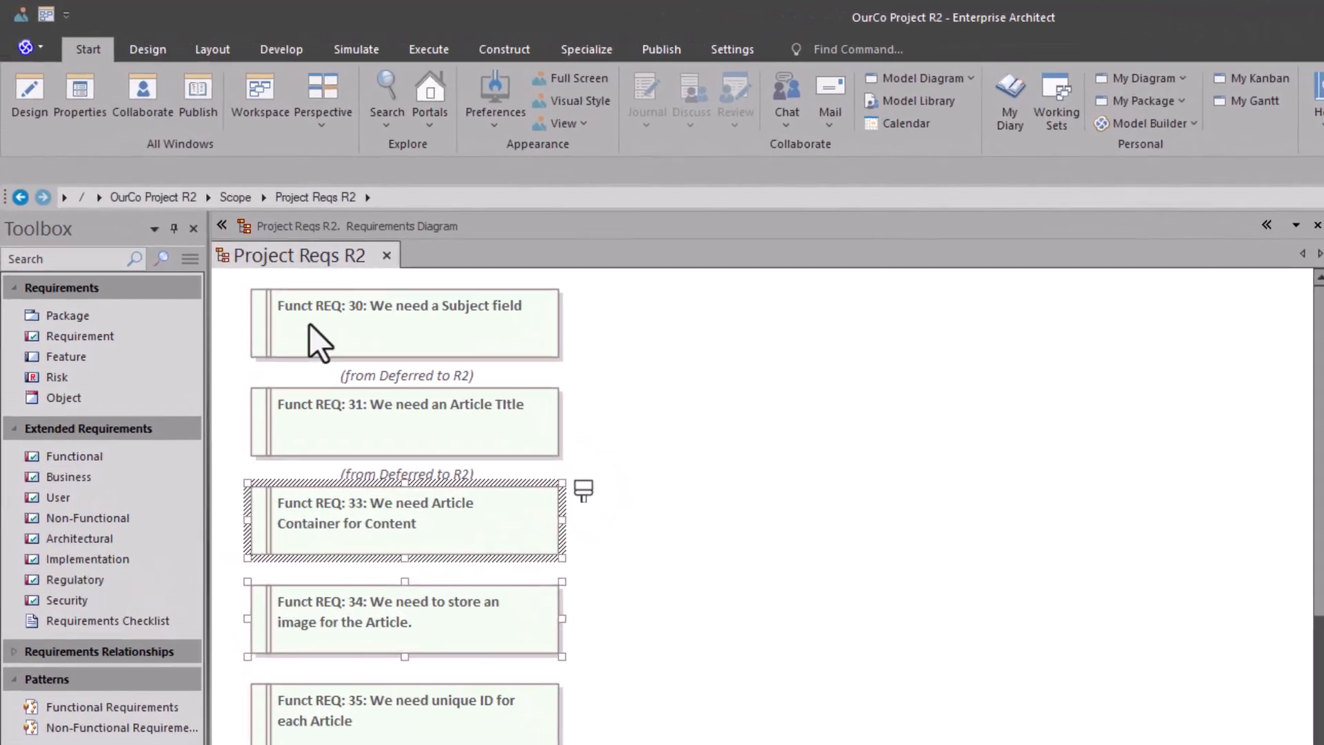
Step: Filter the Project Reqs R2 diagram to elements whose Version contains 1, and clear the element selection
left_click(201, 47)
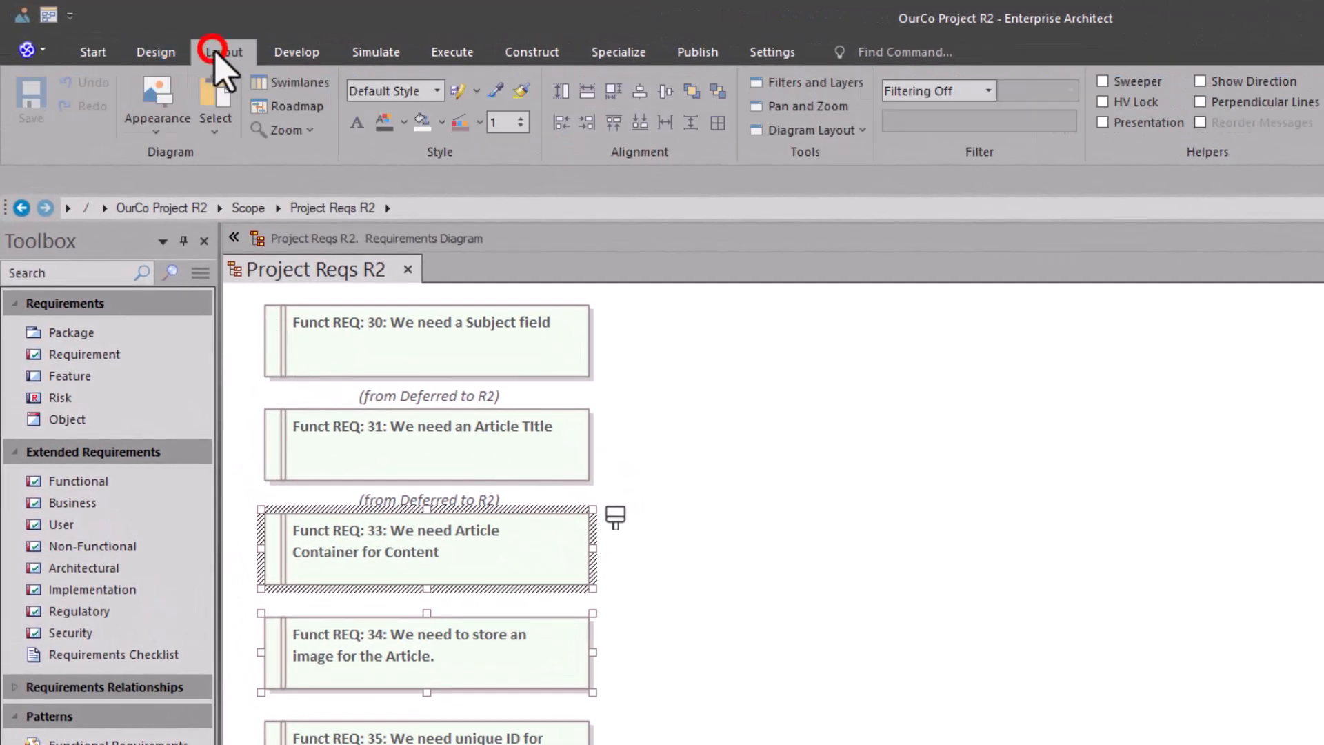
left_click(989, 90)
scroll(973, 224, "down", 4)
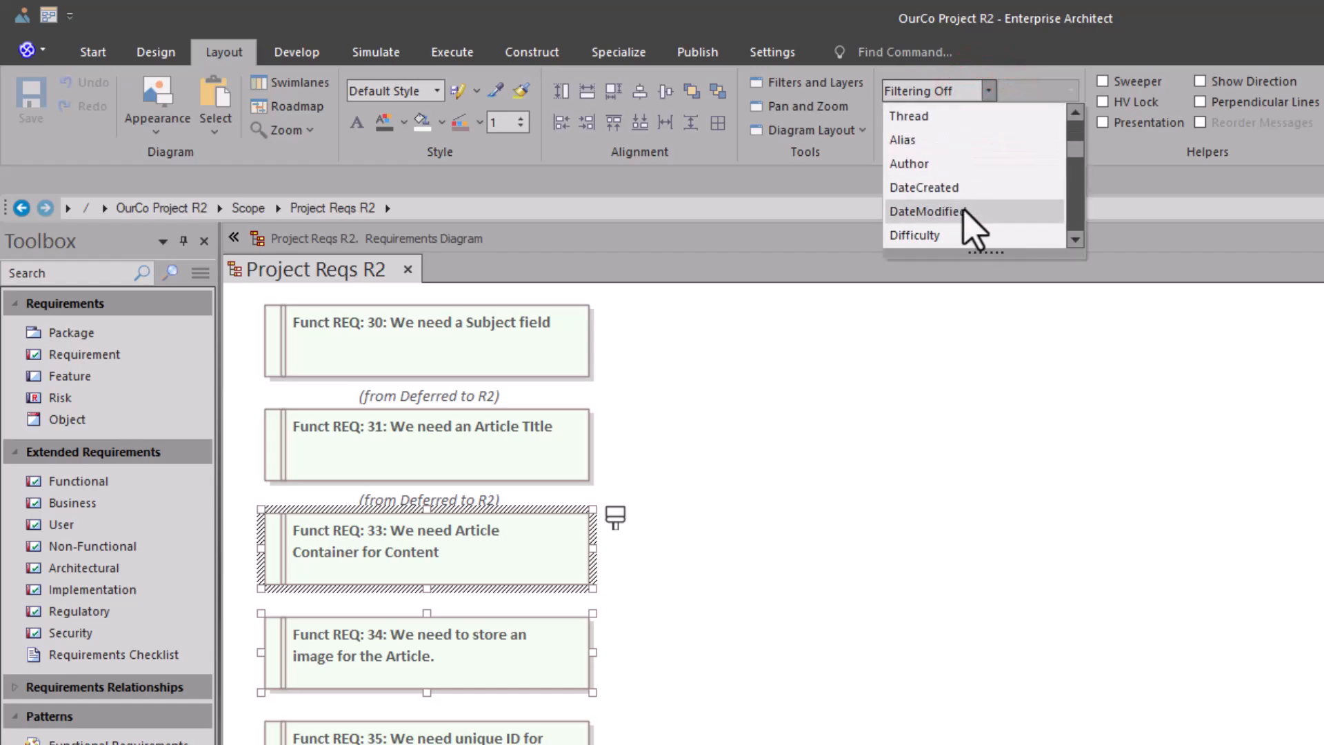
scroll(969, 224, "down", 3)
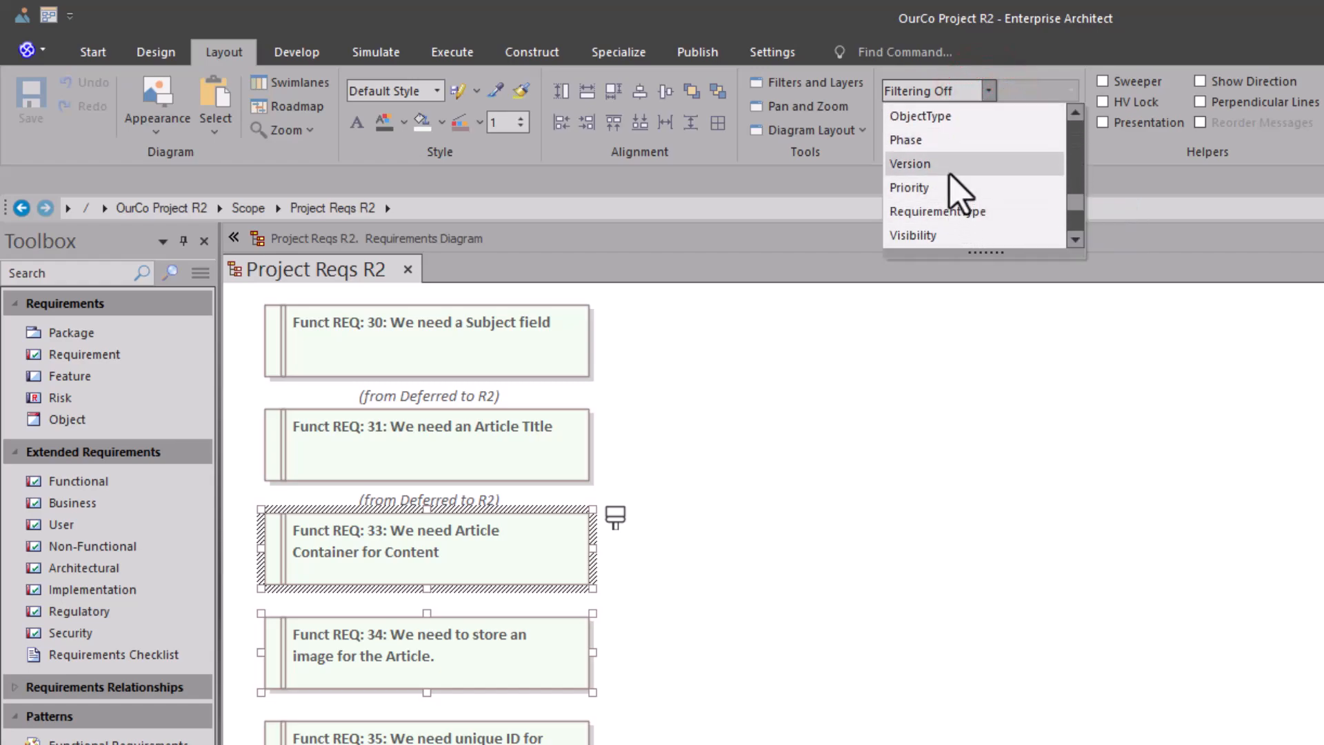
left_click(952, 176)
left_click(940, 123)
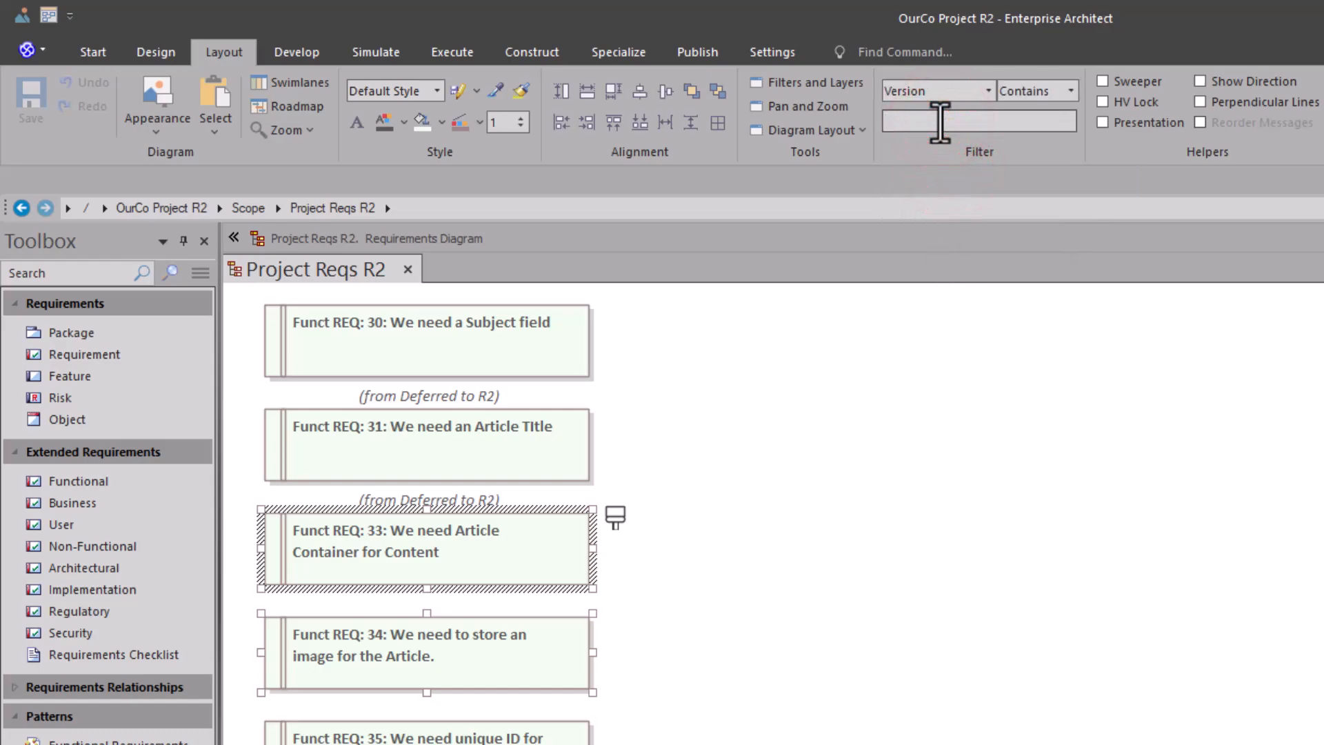
type("1")
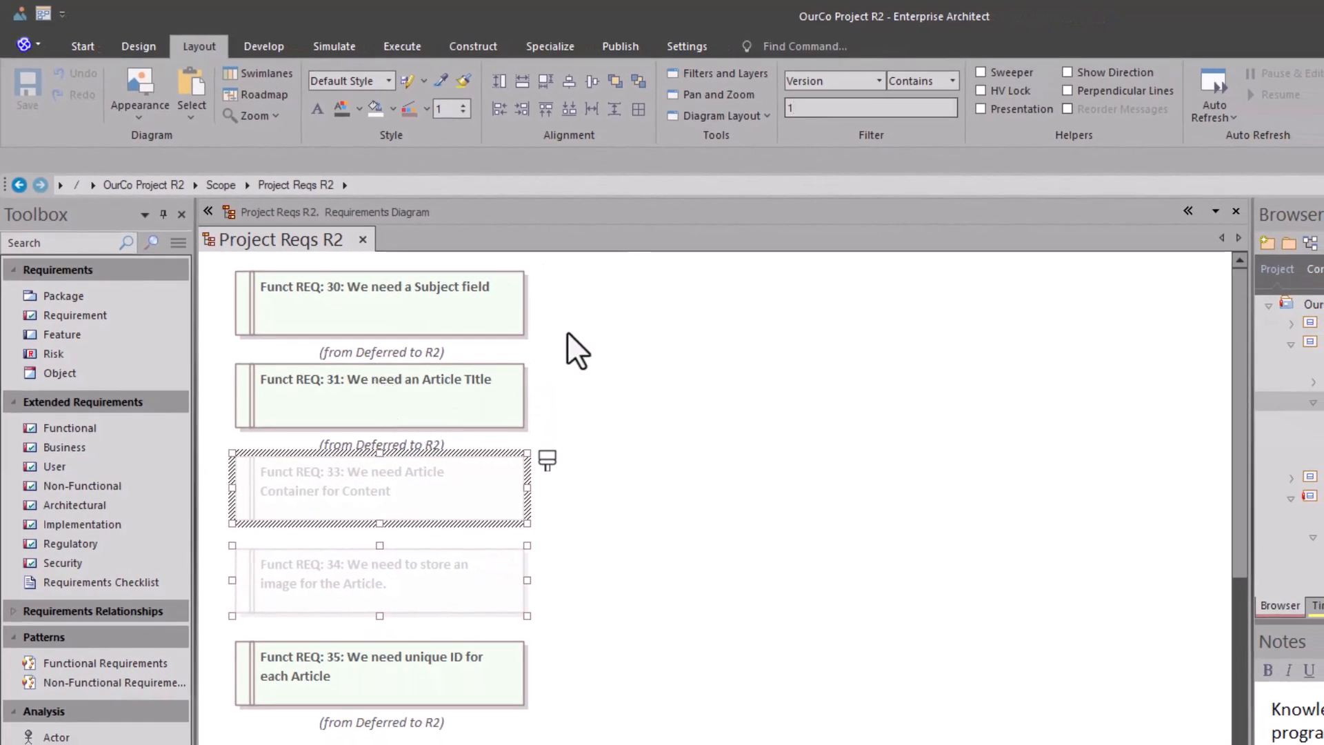
left_click(584, 336)
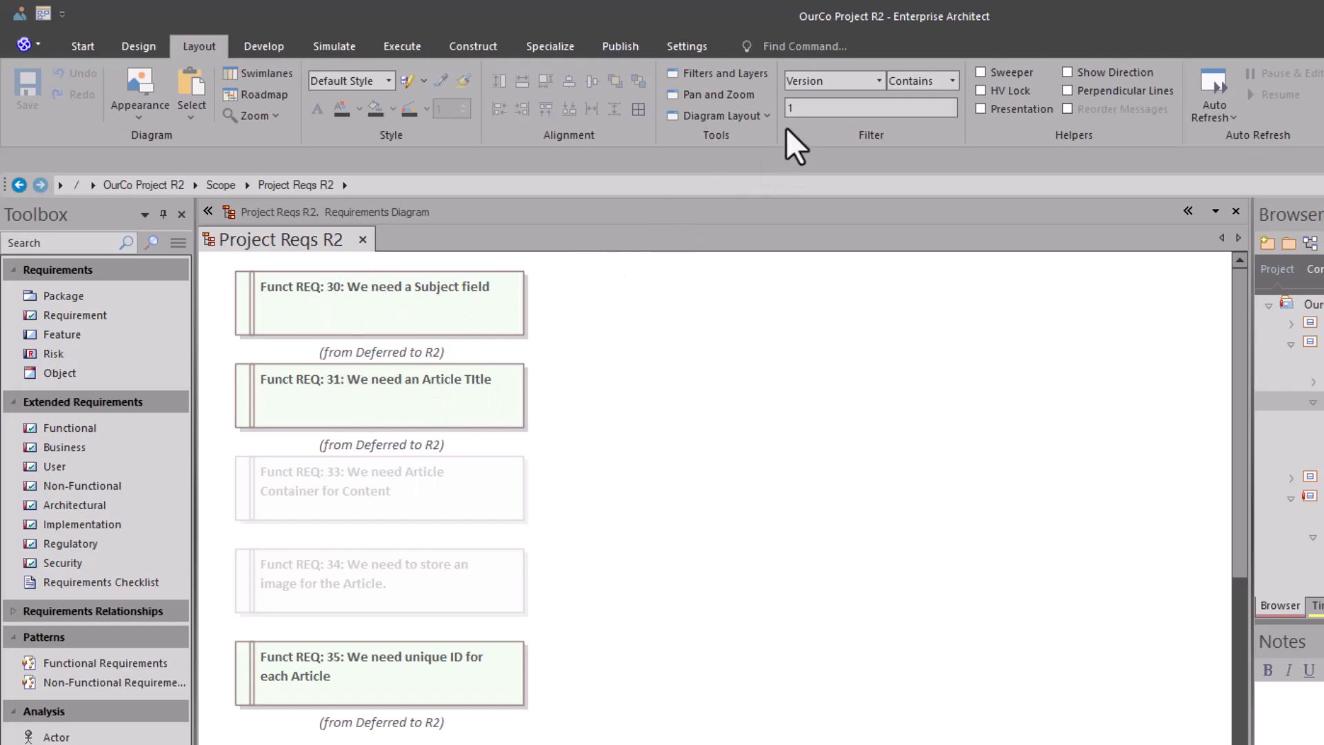
Step: Change the Version filter value of the Project Reqs R2 diagram to 2 and point out the matching requirements
left_click_drag(798, 109, 692, 112)
type("2")
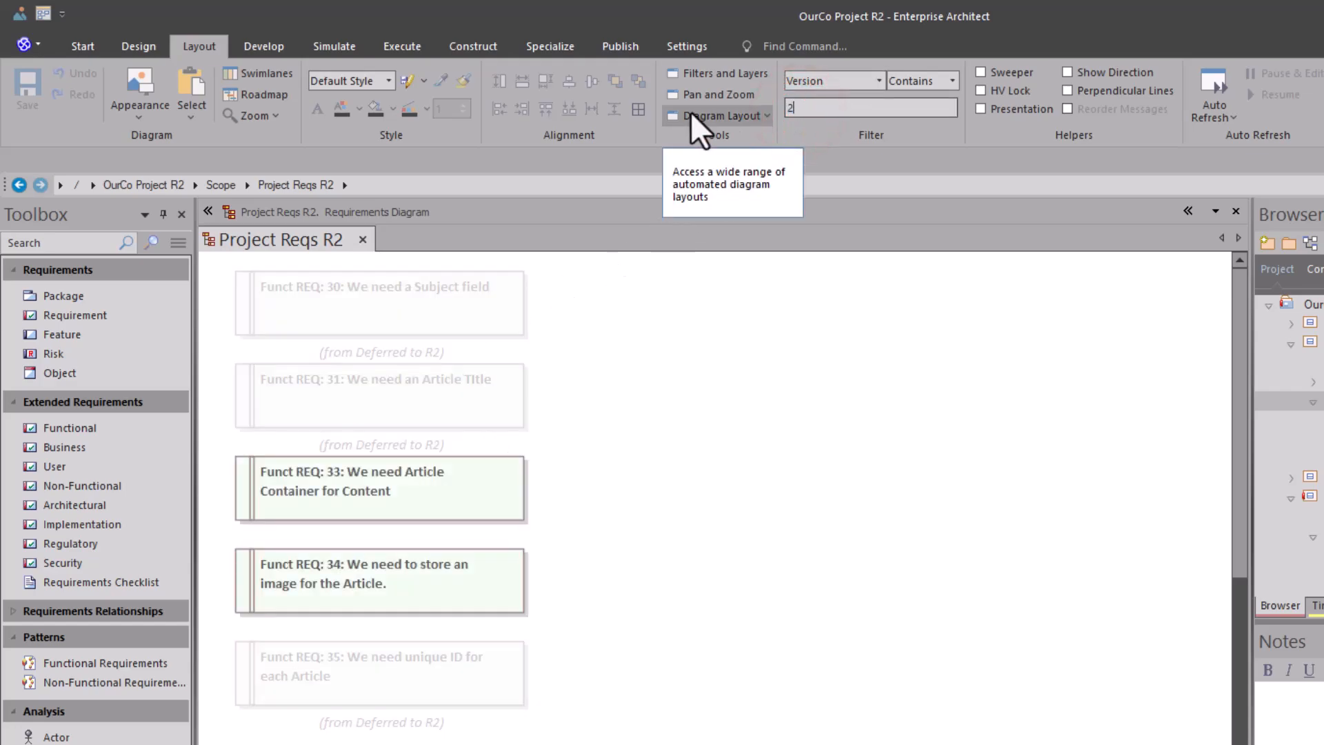
left_click_drag(550, 487, 460, 564)
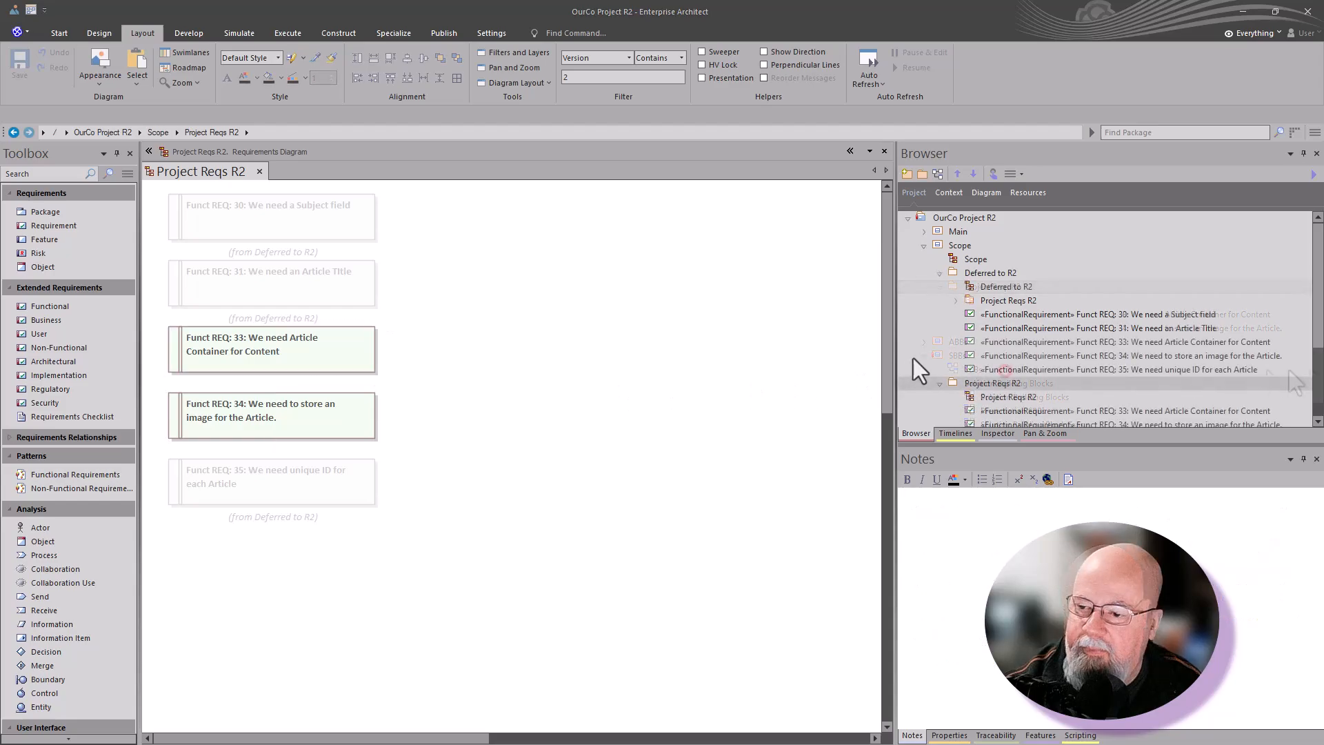
Step: Collapse the Deferred to R2 package in the project tree and select the Project Reqs R2 package under Scope
left_click(983, 274)
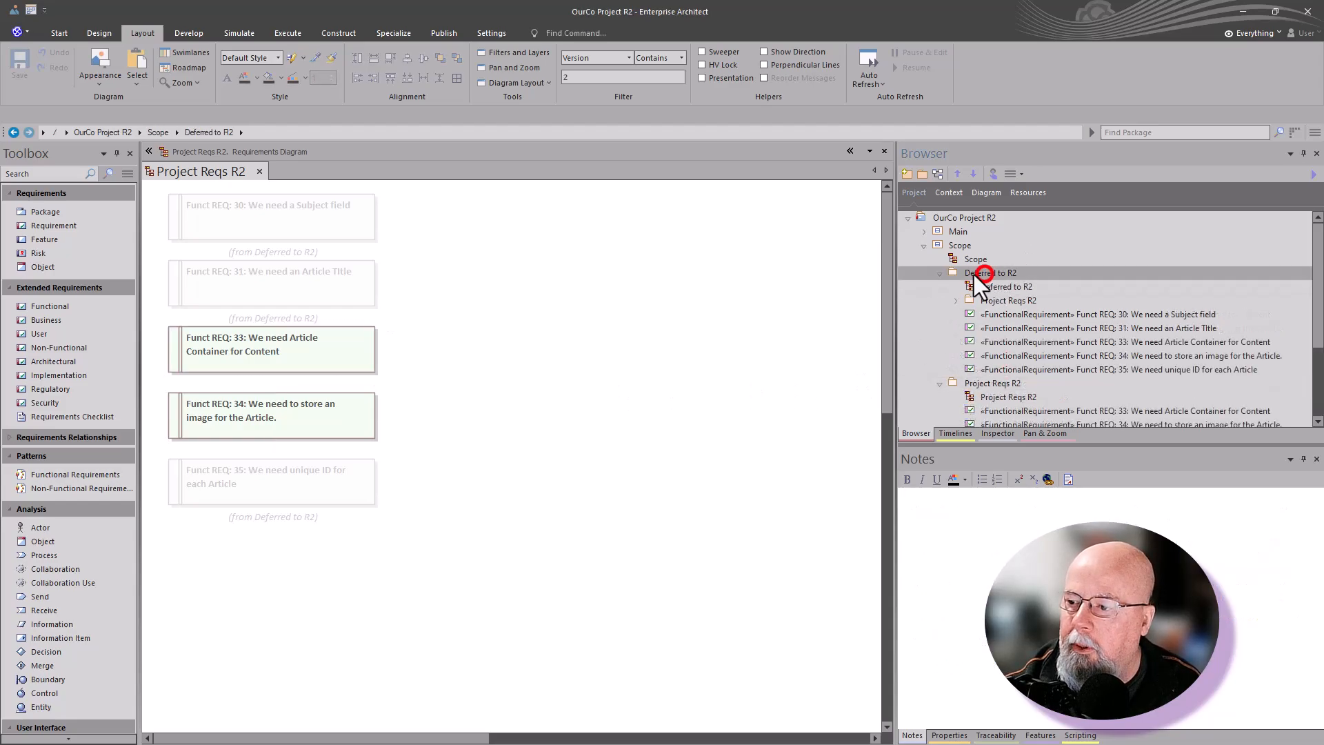
left_click(941, 273)
left_click(978, 284)
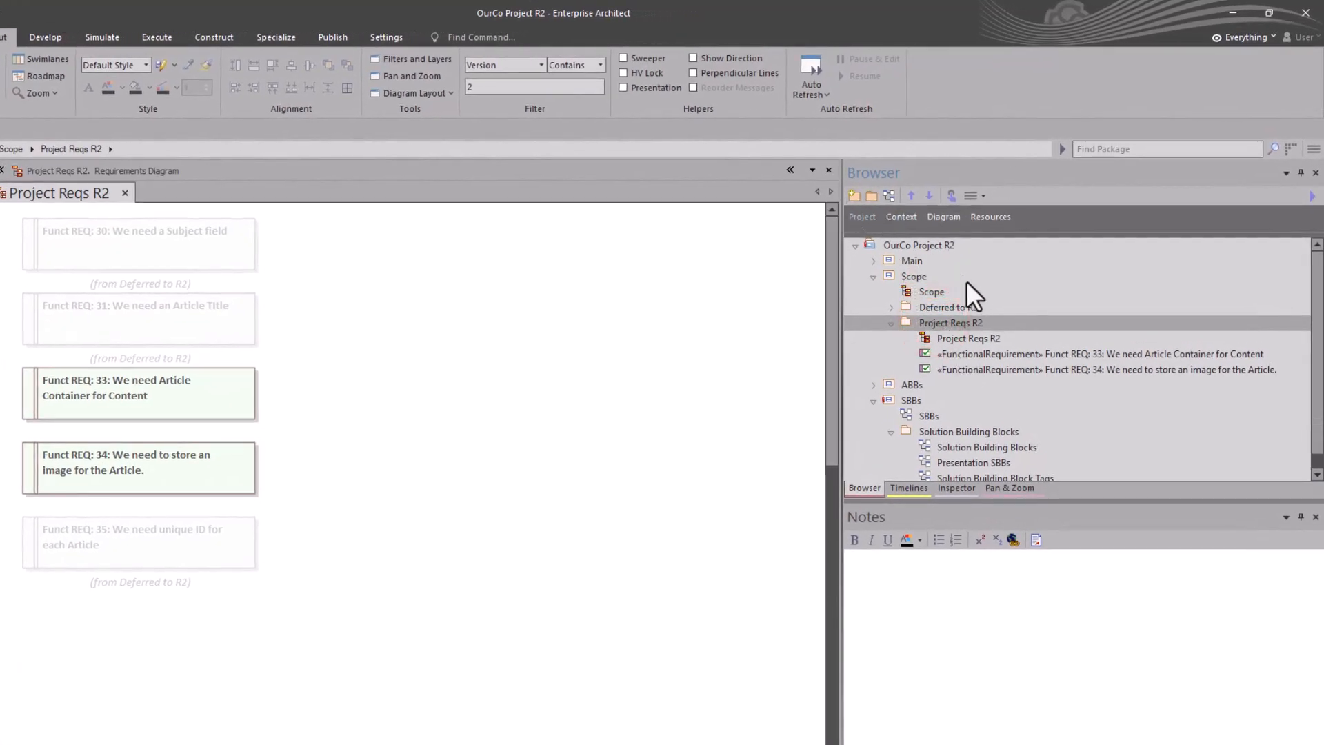
Step: Try to clone the Project Reqs R2 package structure as version 0.03 with Scope's Project Reqs R2 package as the destination
right_click(949, 322)
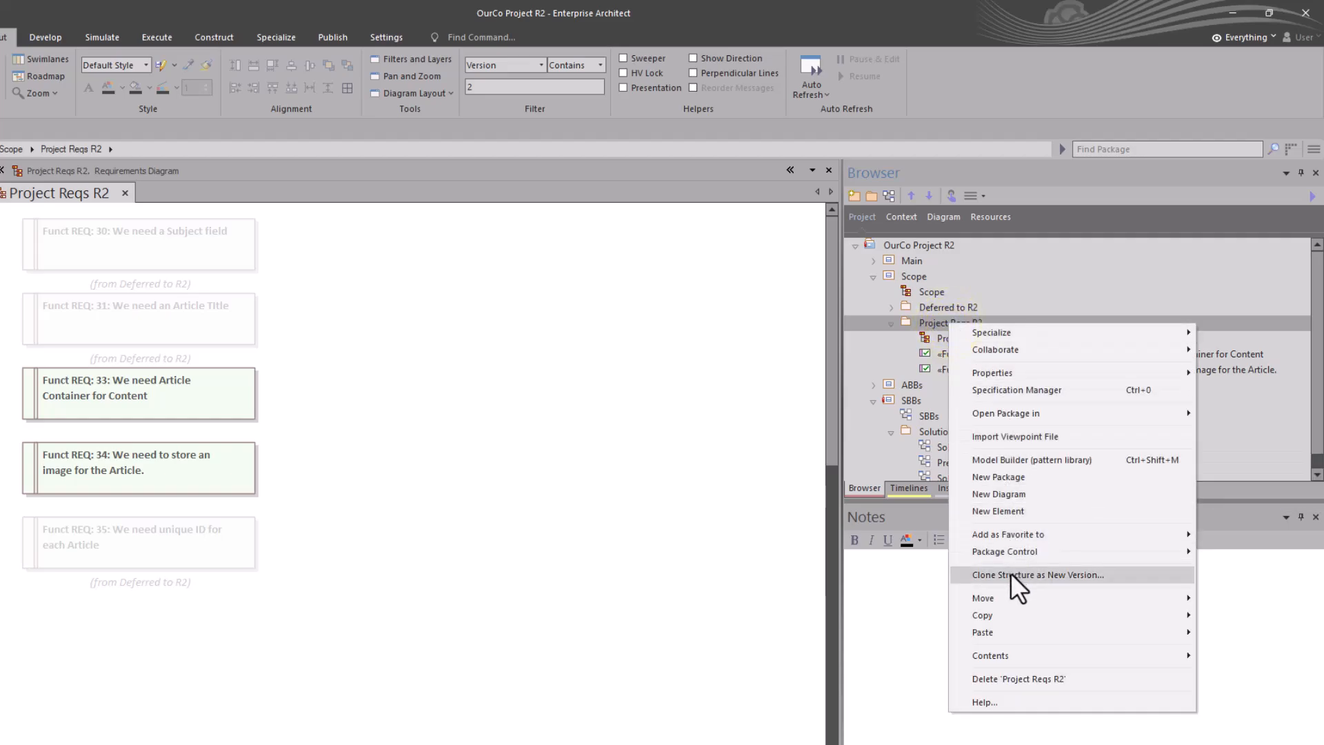
left_click(578, 301)
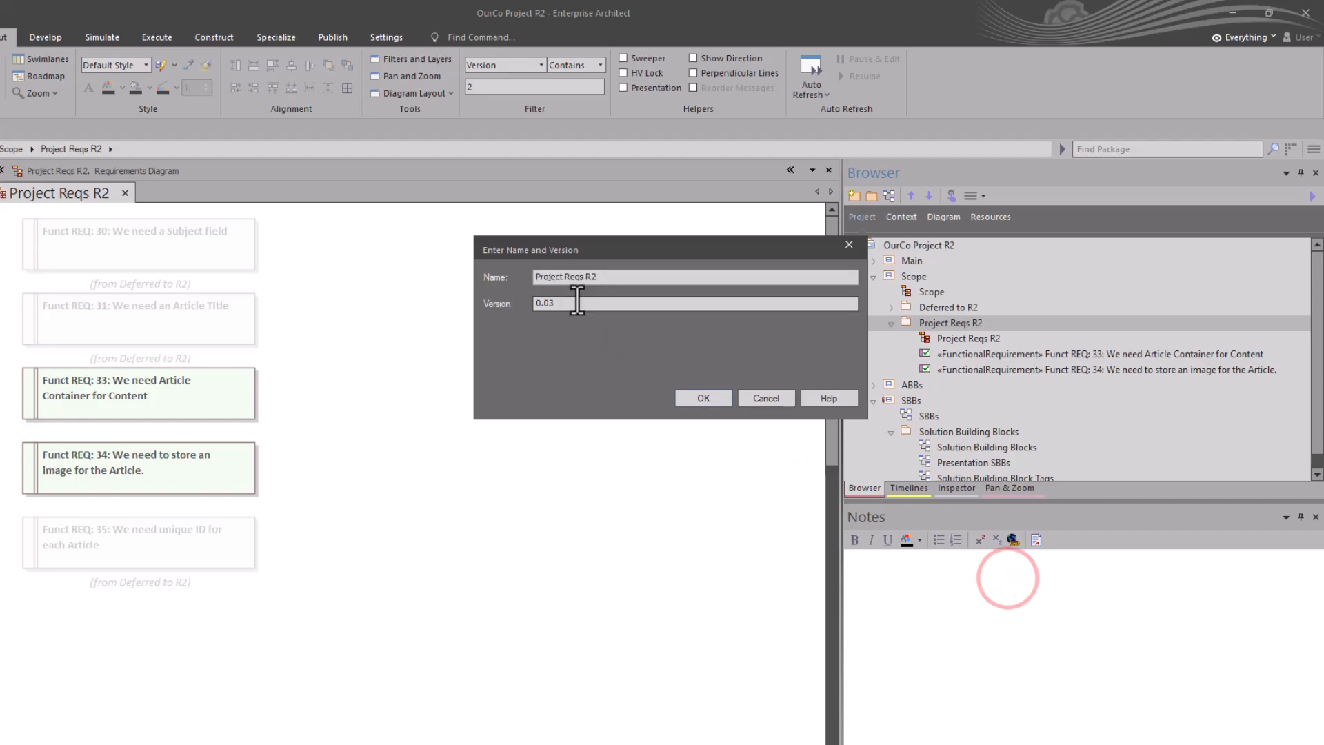
left_click(693, 399)
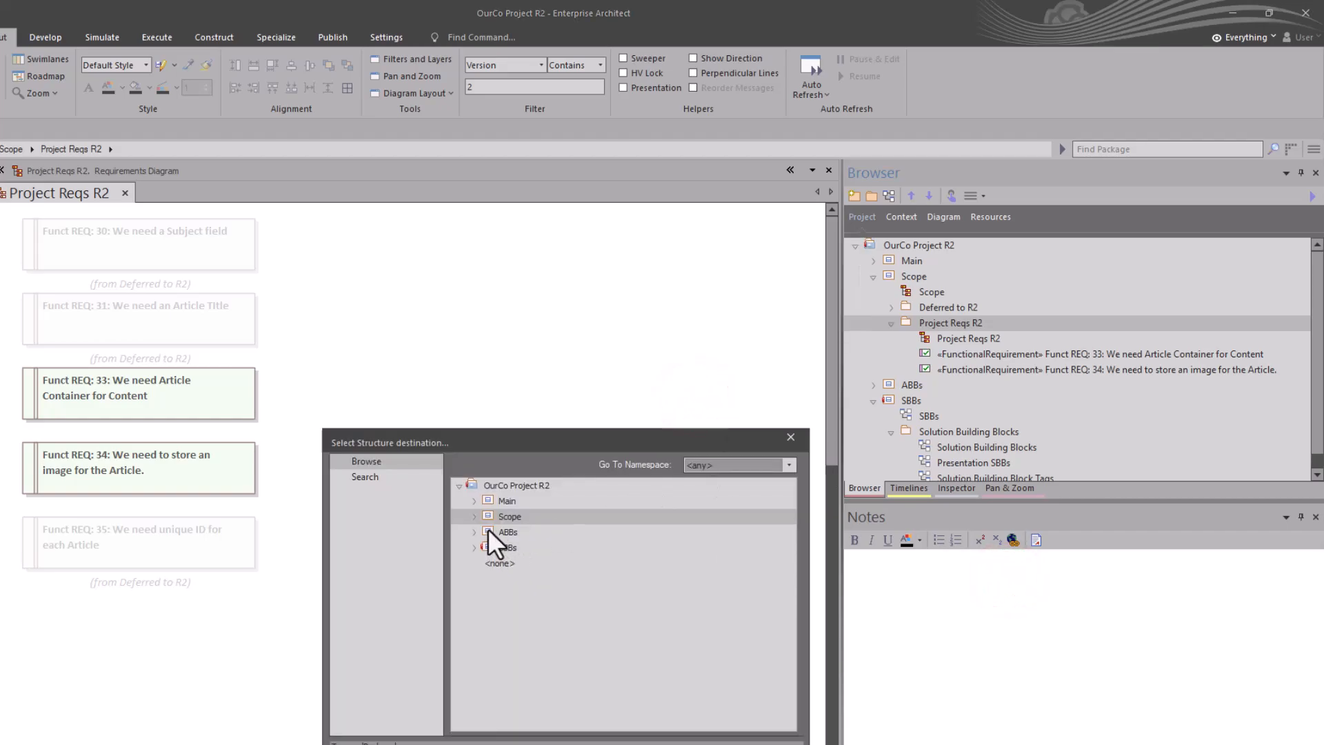
left_click(476, 517)
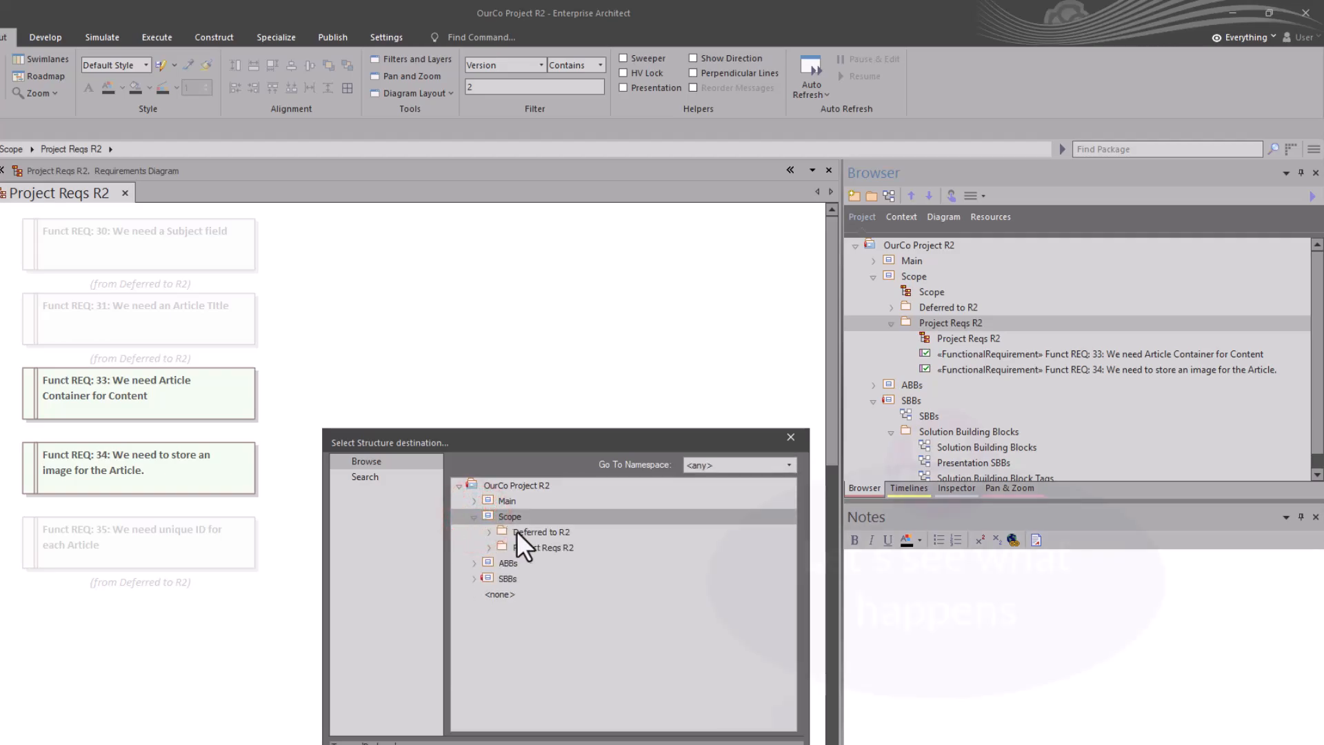
left_click(528, 547)
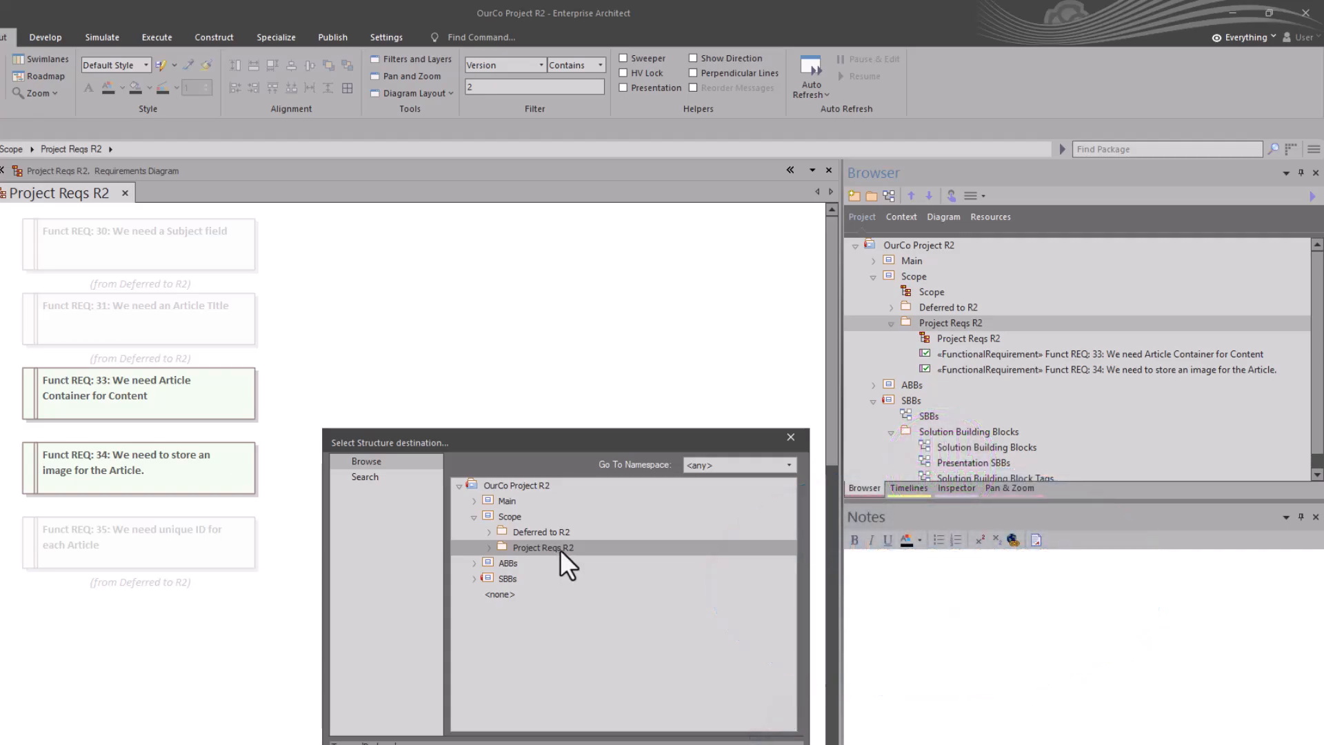
left_click(604, 739)
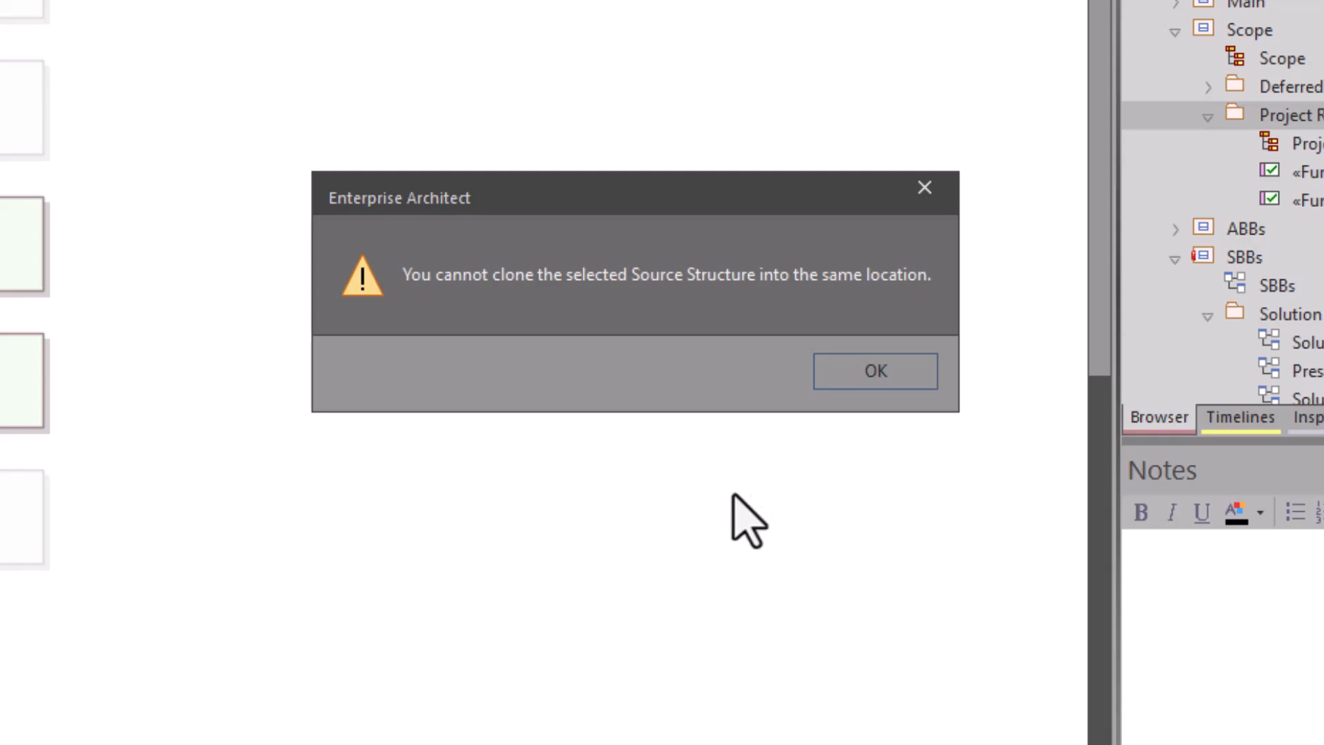
left_click(876, 371)
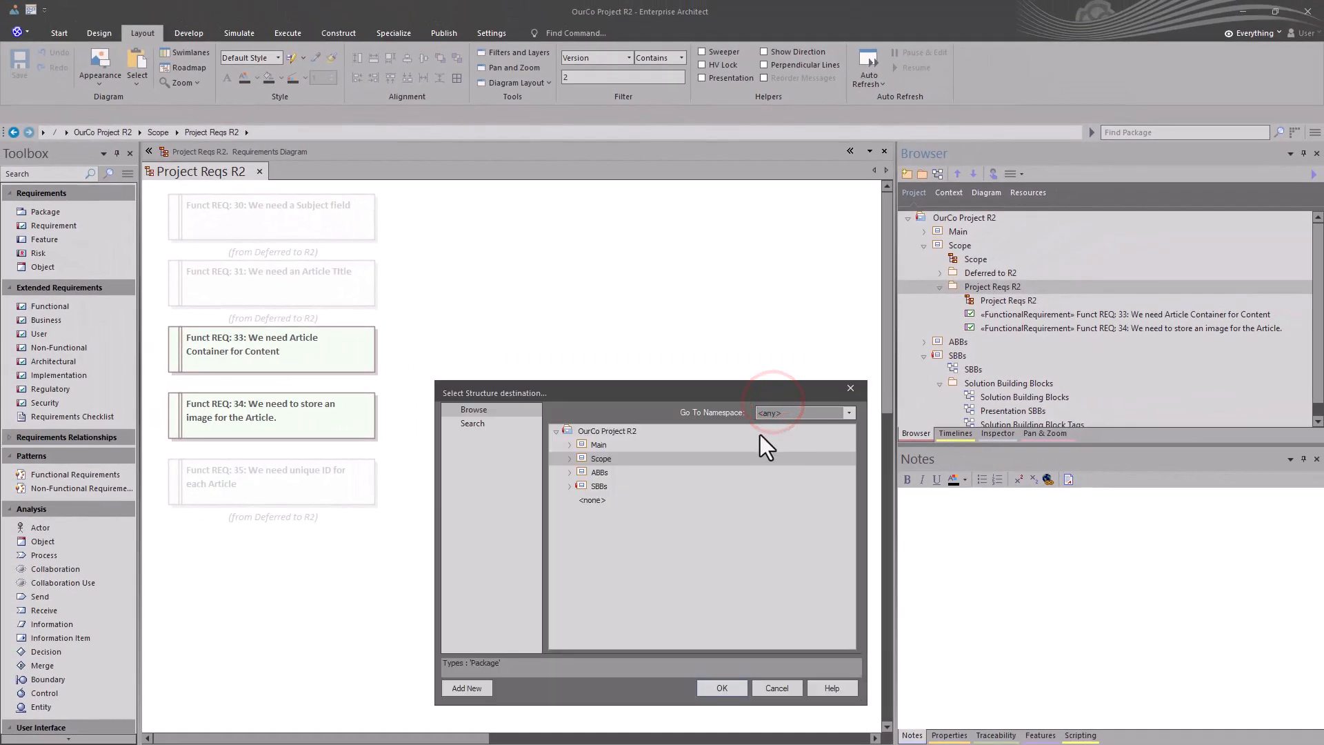
Step: Choose the Scope package as the destination of the Project Reqs R2 structure clone and complete the cloning
left_click(598, 456)
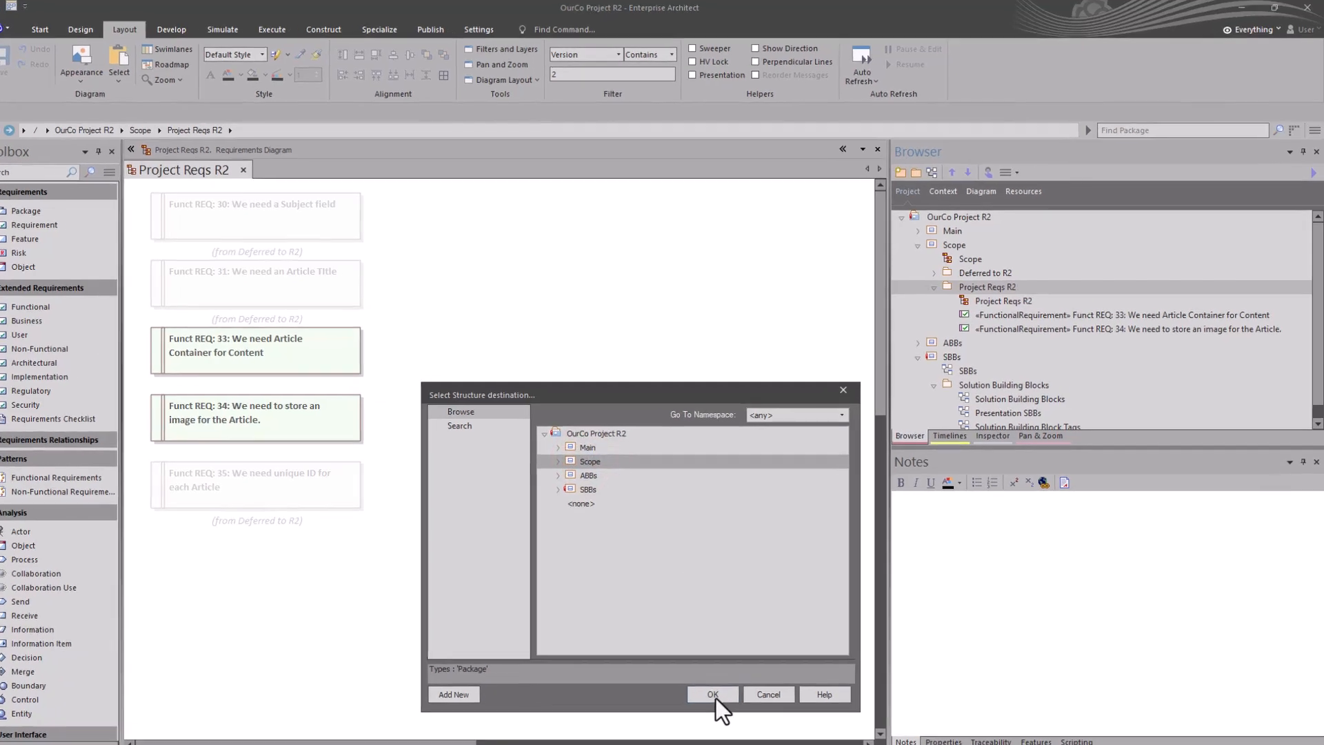
left_click(714, 695)
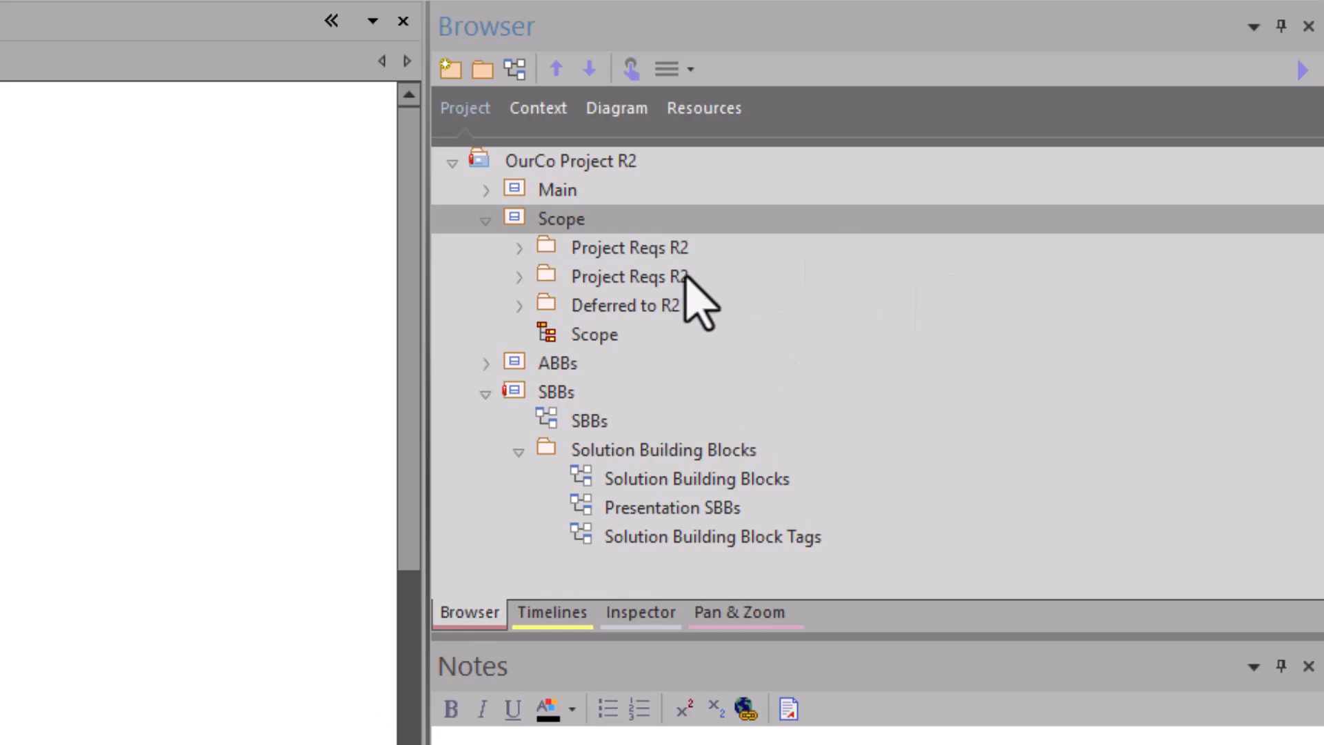
Step: Expand both Project Reqs R2 packages under Scope and open the Project Reqs R2 diagram of each for comparison
left_click(652, 276)
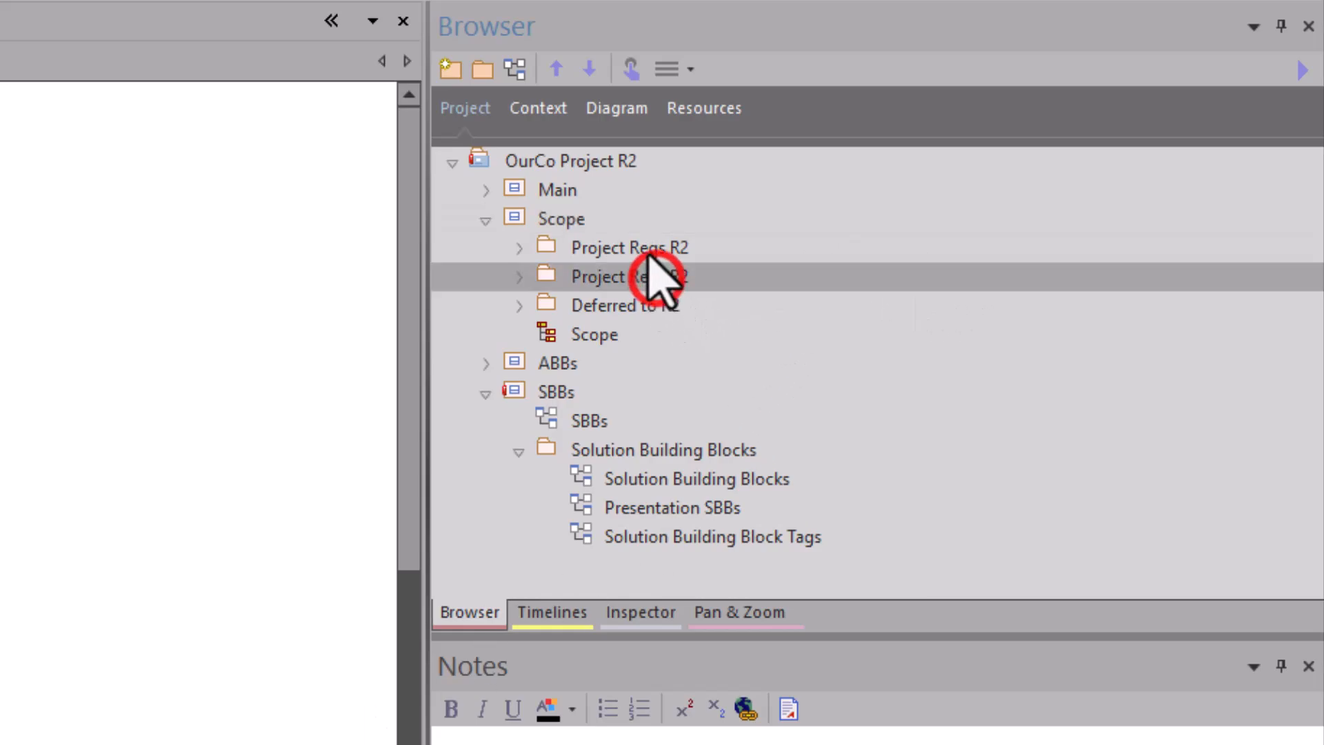
left_click(629, 276)
left_click(649, 247)
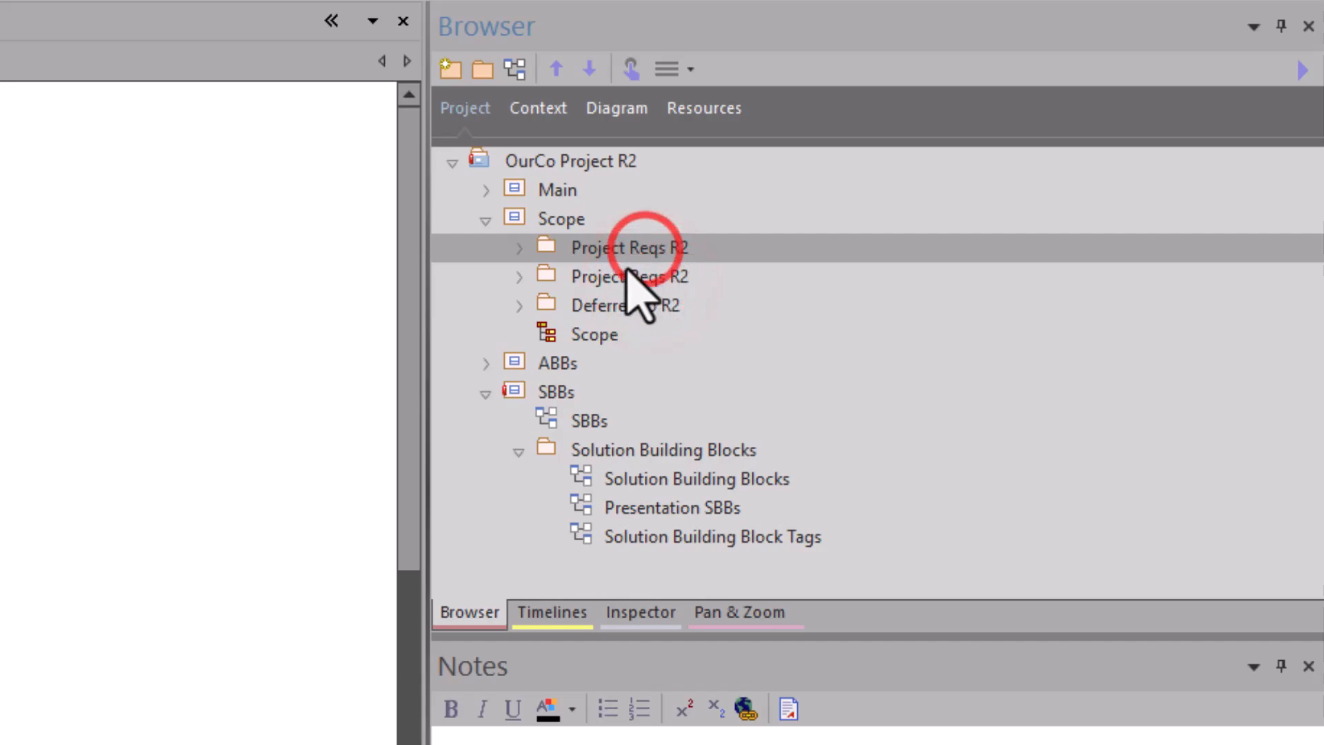
left_click(519, 278)
left_click(596, 303)
double_click(596, 305)
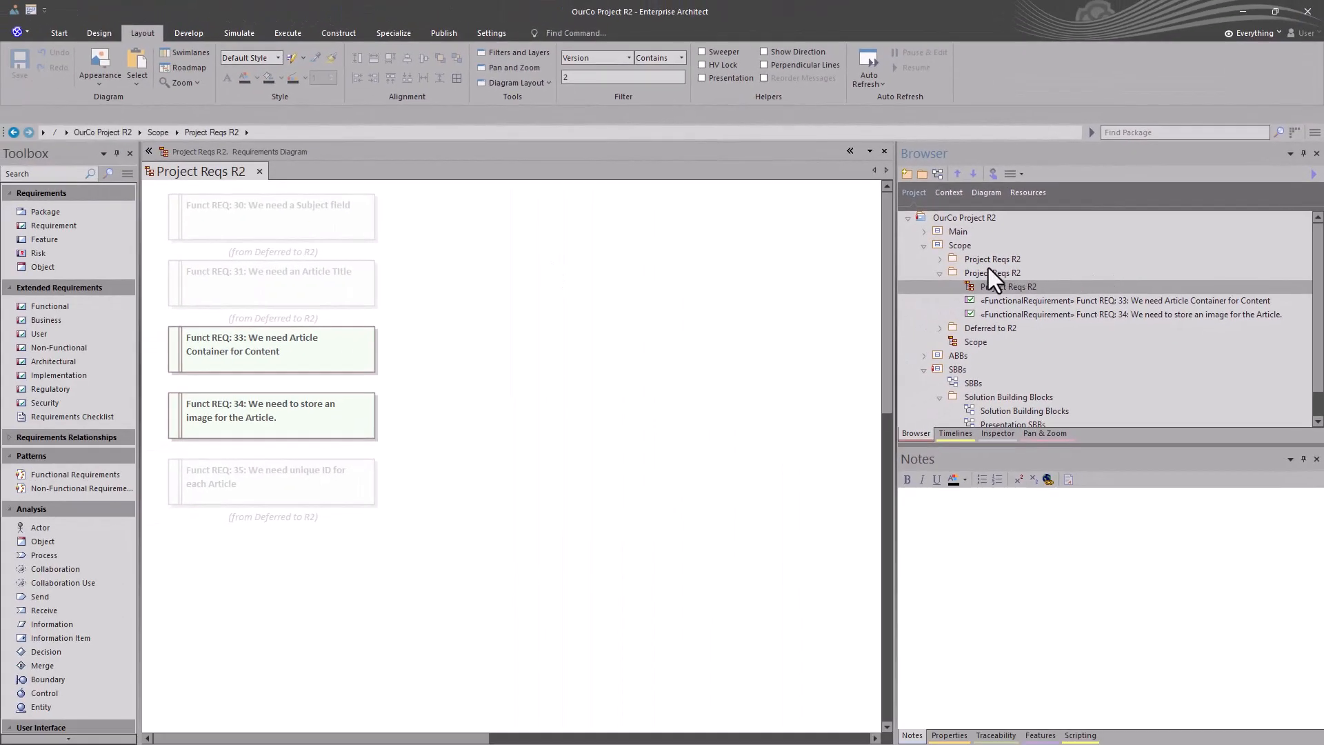
left_click(940, 259)
double_click(984, 271)
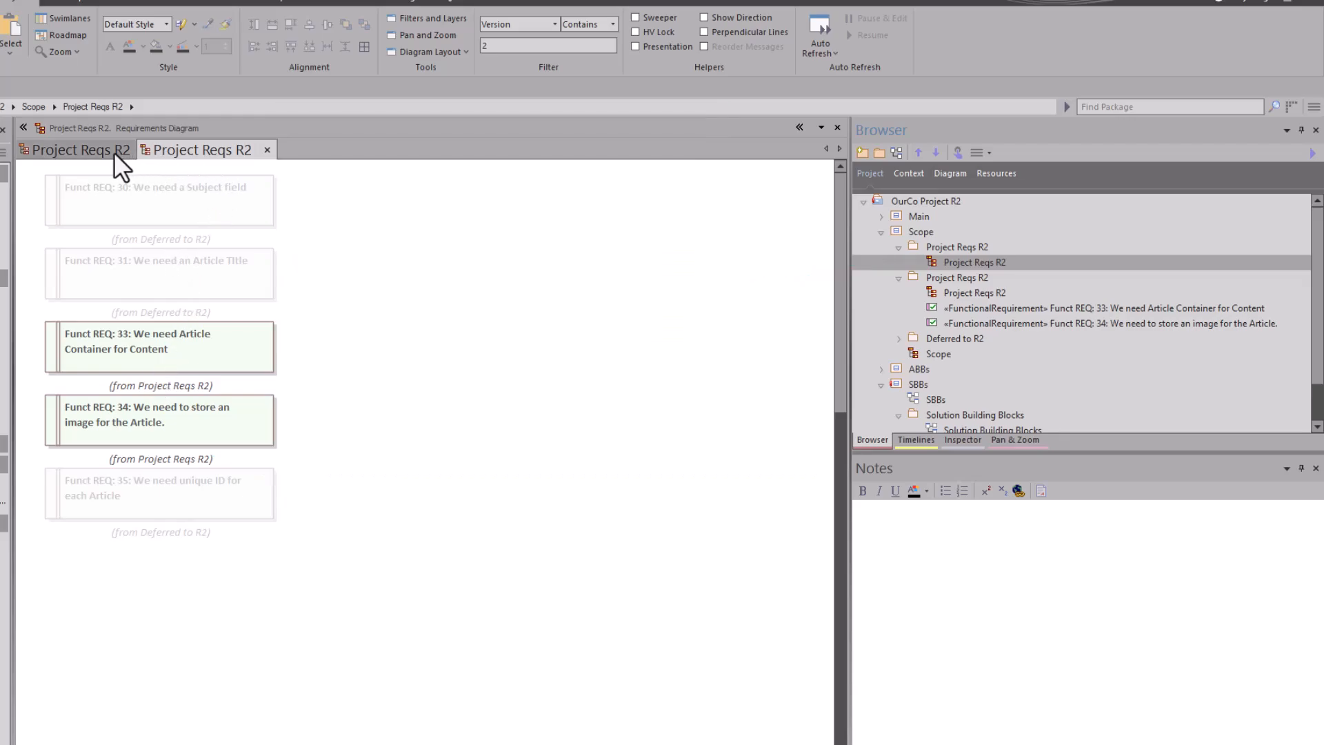
left_click(102, 148)
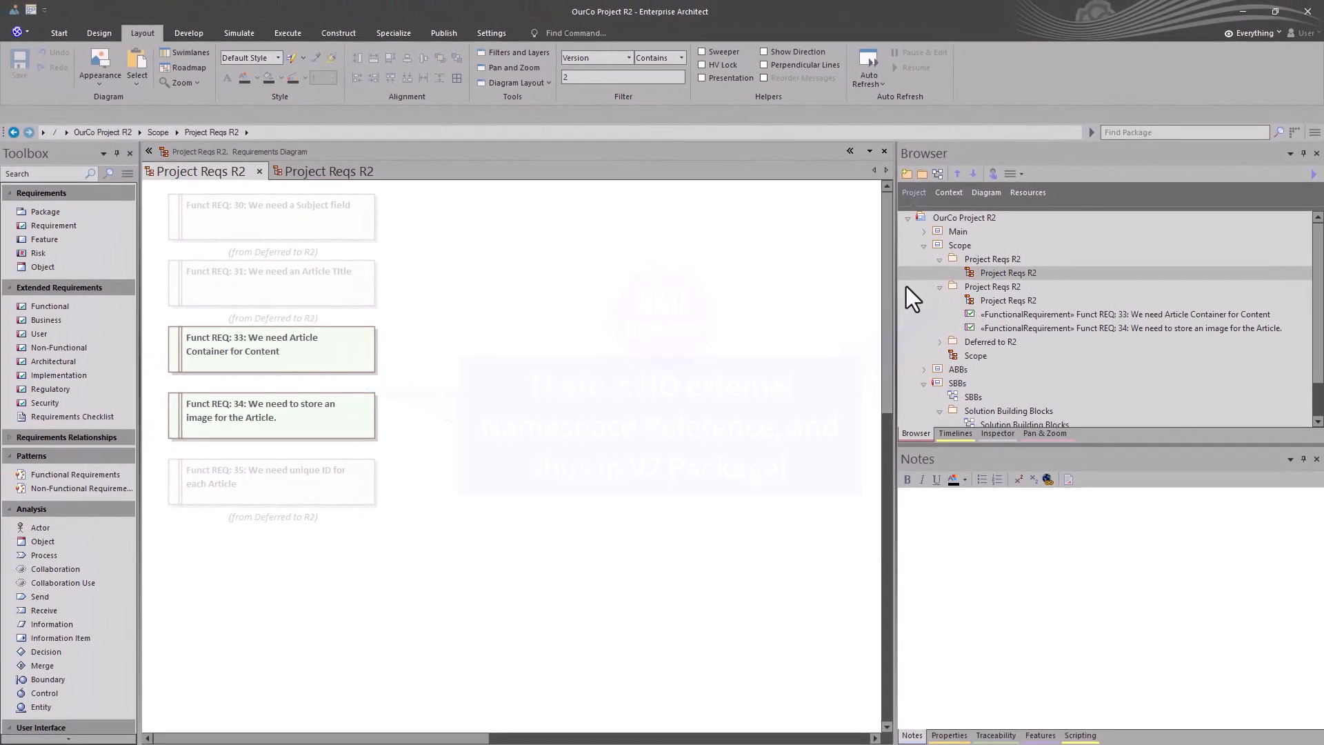
Step: Rename the newly cloned Project Reqs R2 package as Project Reqs R2 V3
left_click(996, 260)
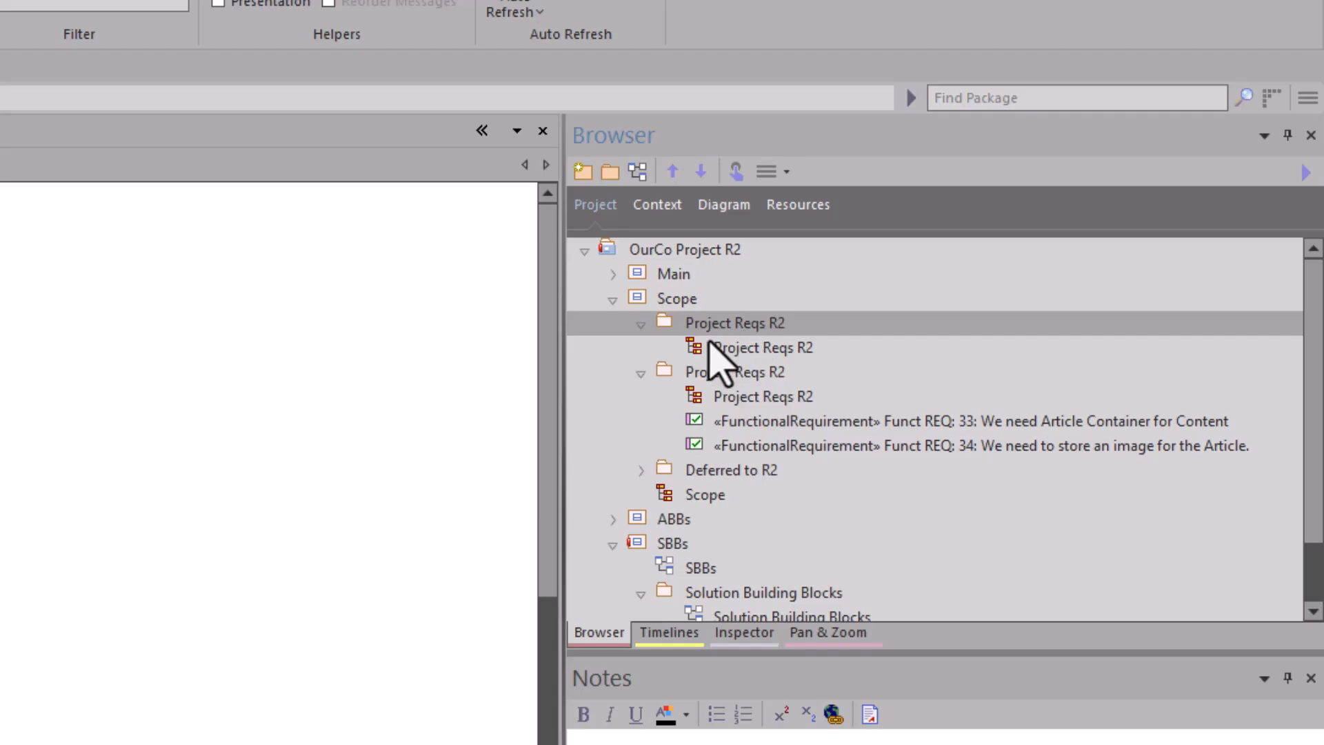
key("F2")
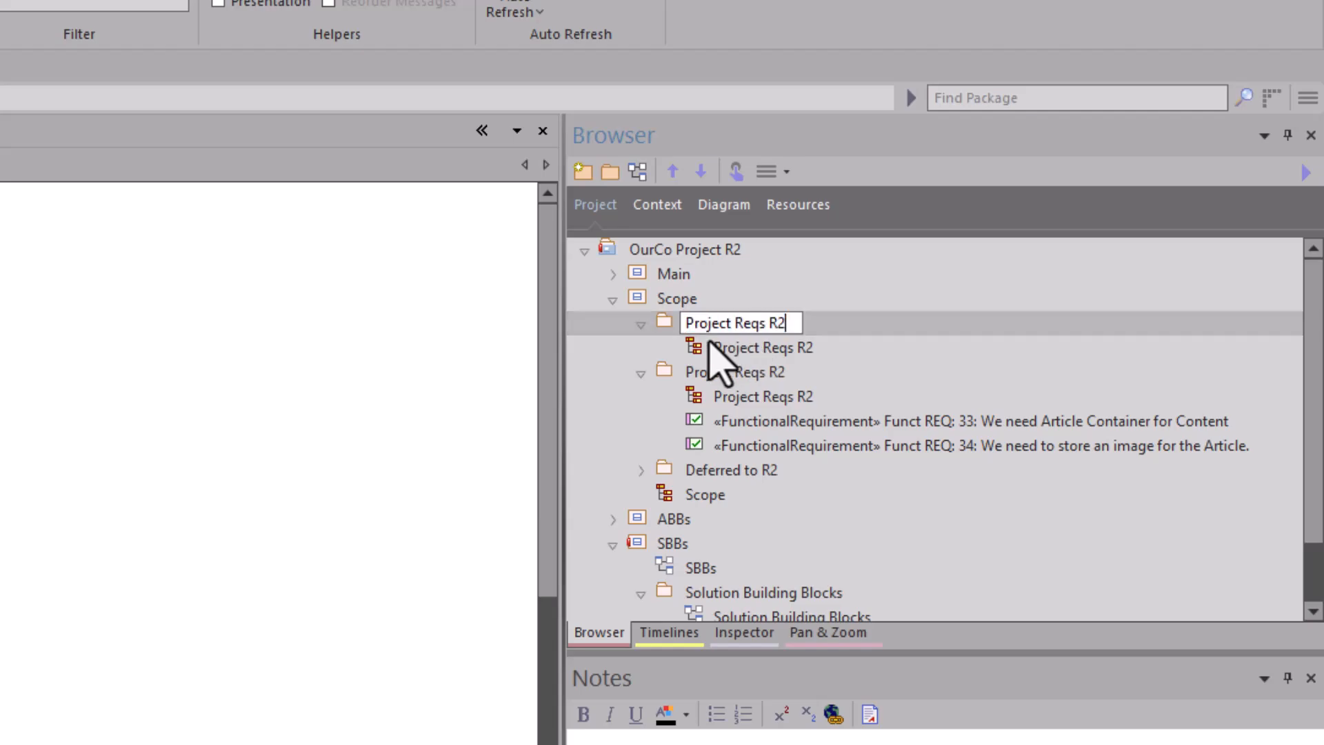
type("V3")
key("Return")
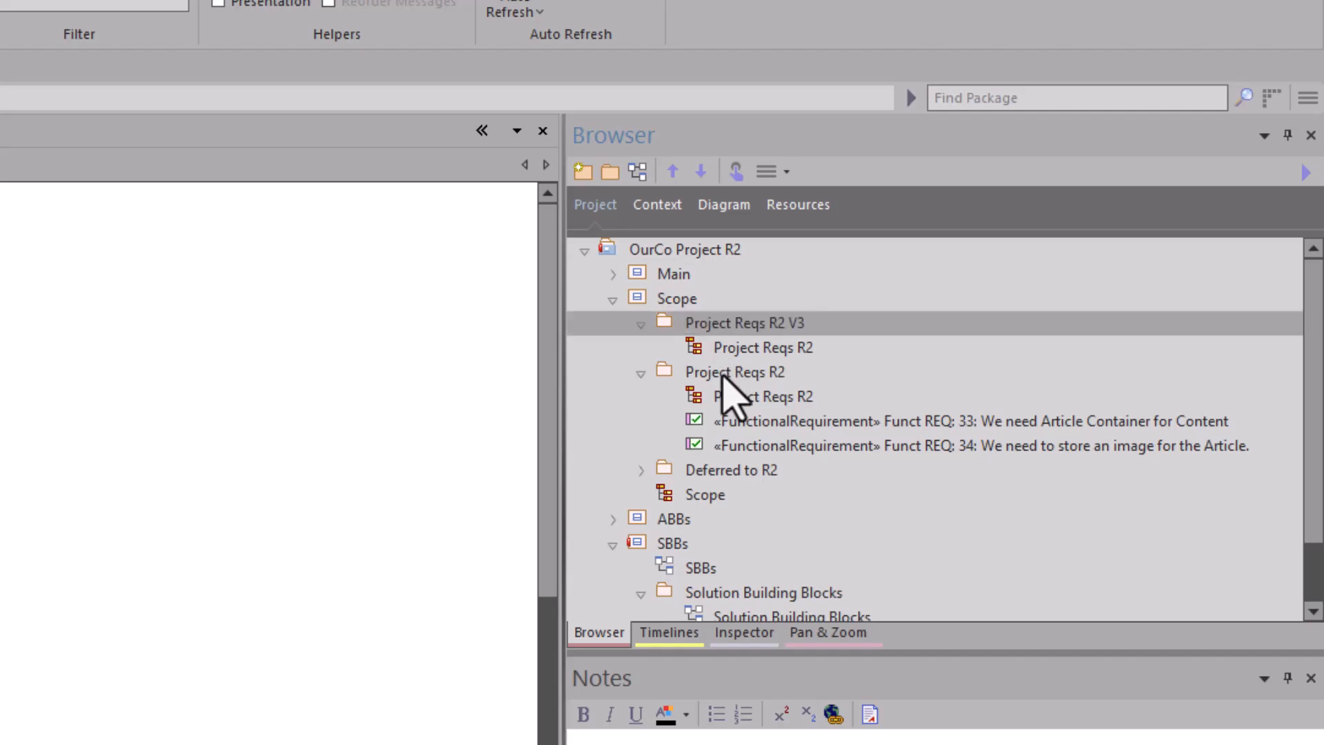
Step: Rename the Project Reqs R2 package that contains requirements 33 and 34 as Project Reqs R2 V2
left_click(720, 375)
key("F2")
key("End")
type("V2")
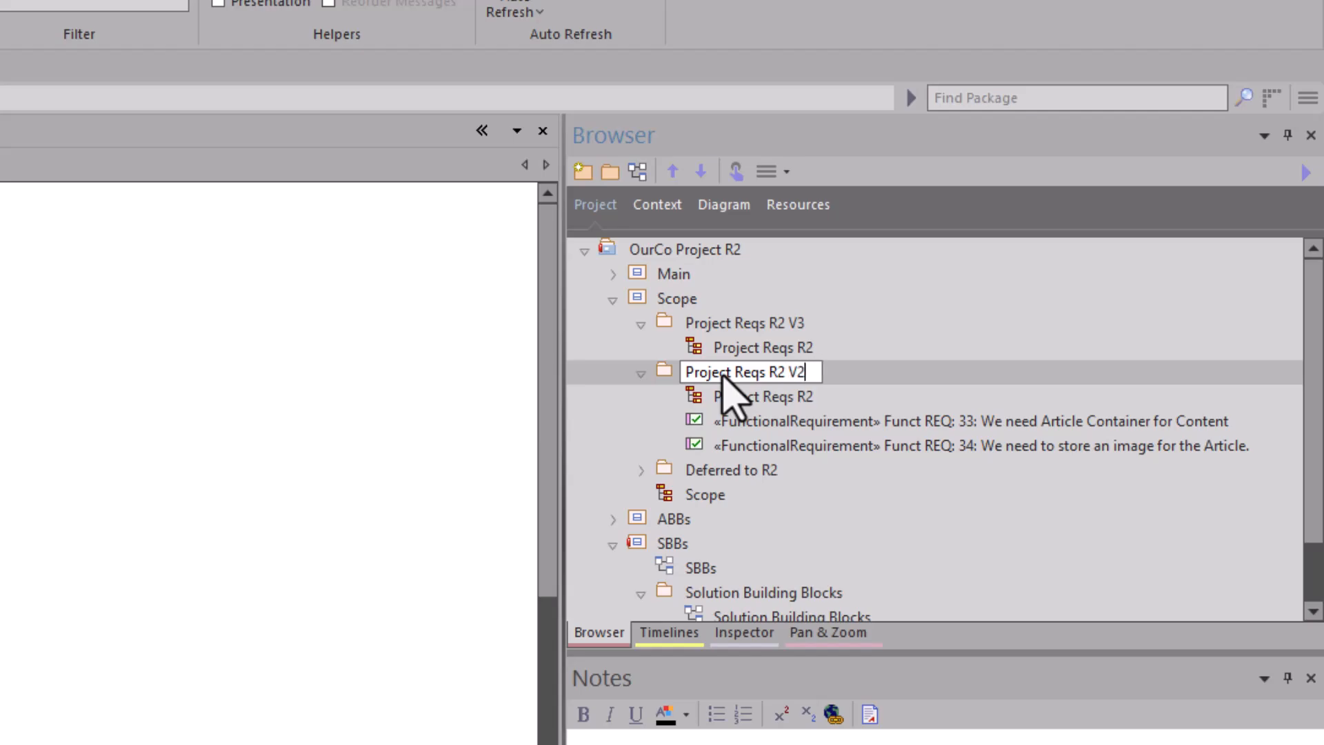
key("Return")
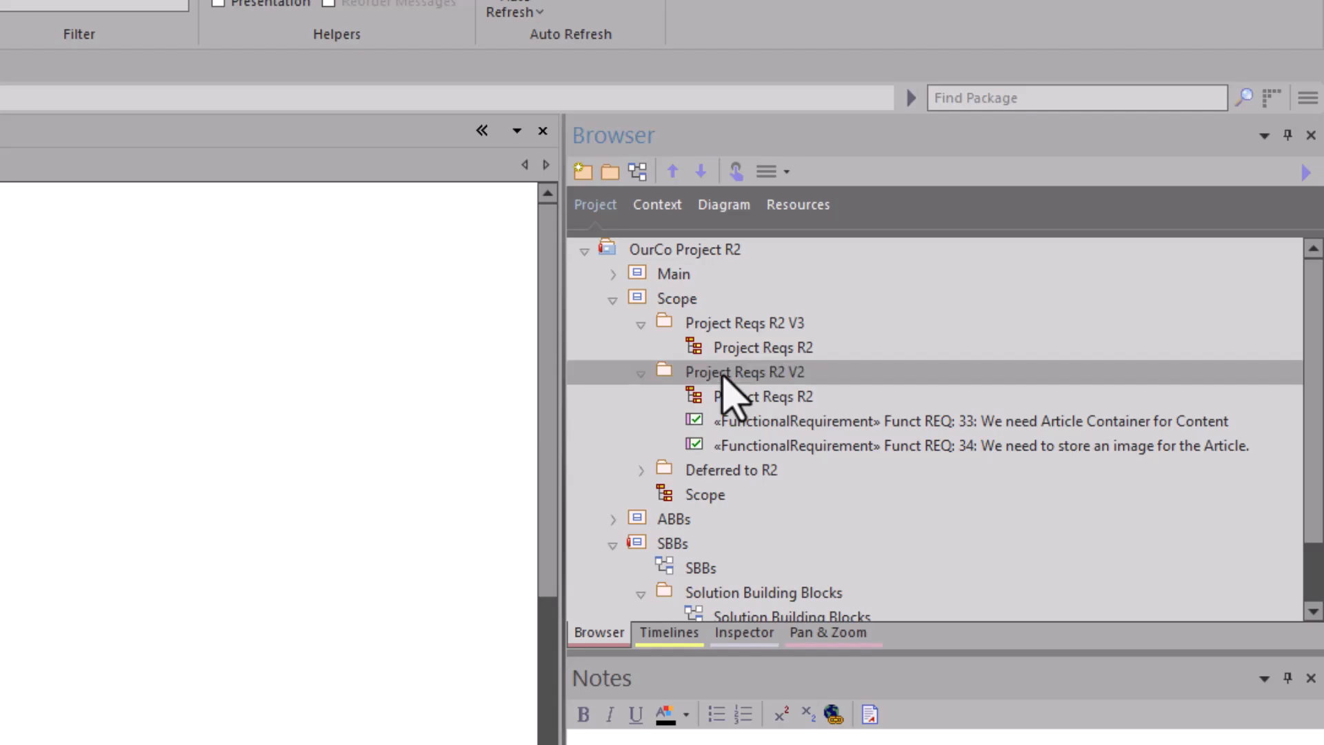
Step: Reorder the packages under Scope as Deferred to R2, Project Reqs R2 V2 and Project Reqs R2 V3
left_click(732, 318)
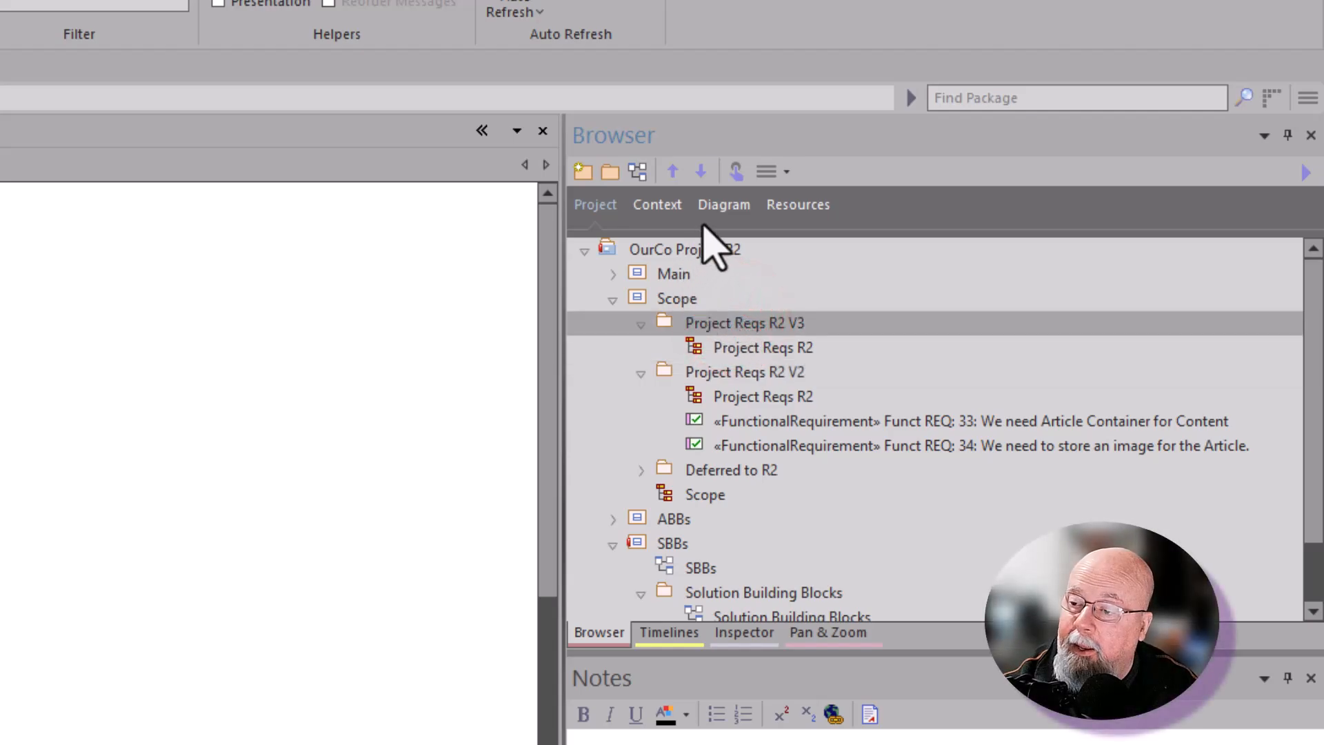
left_click(700, 172)
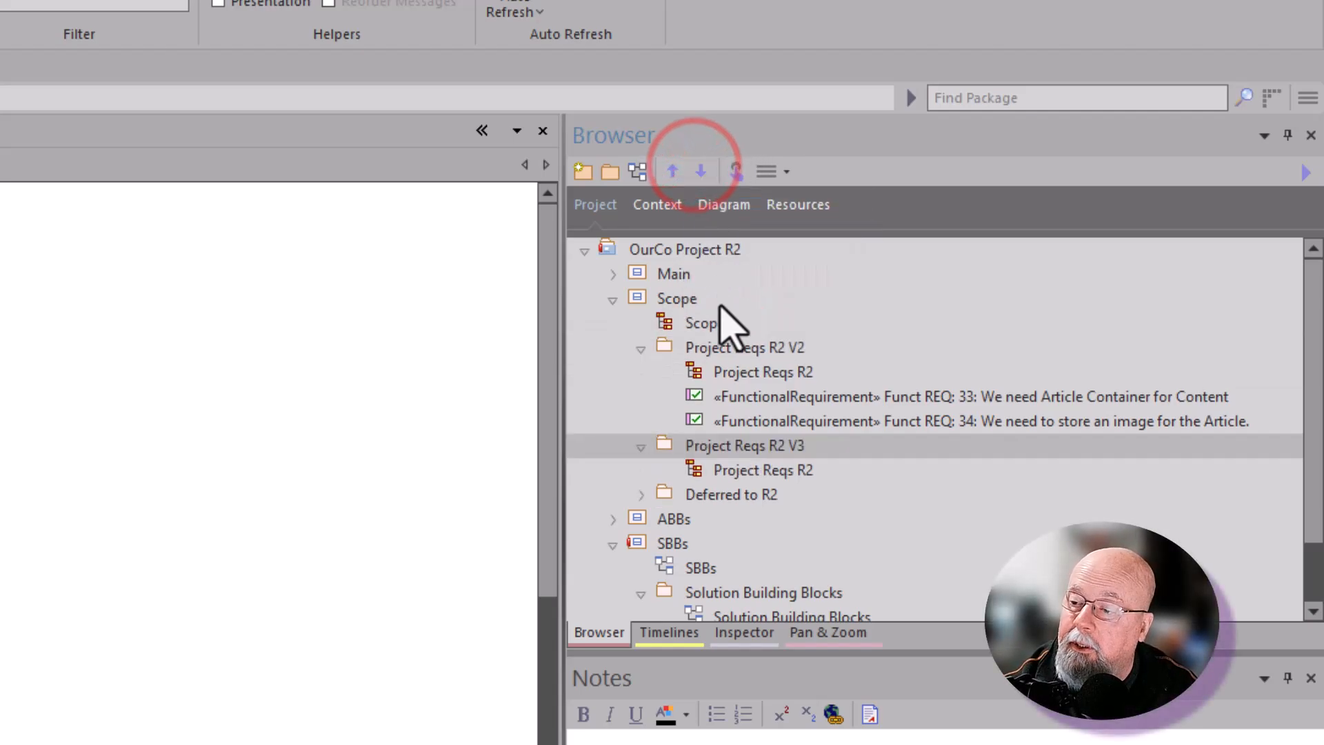
left_click(714, 347)
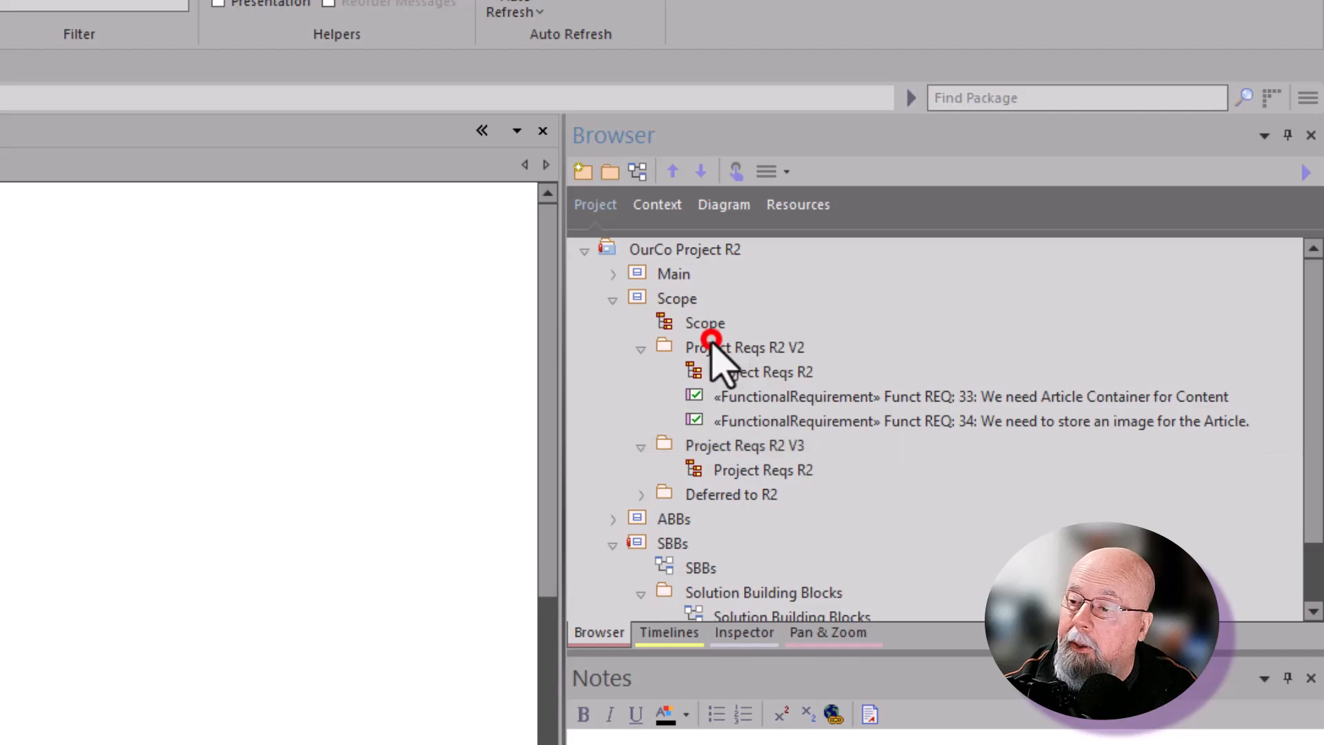
left_click(727, 494)
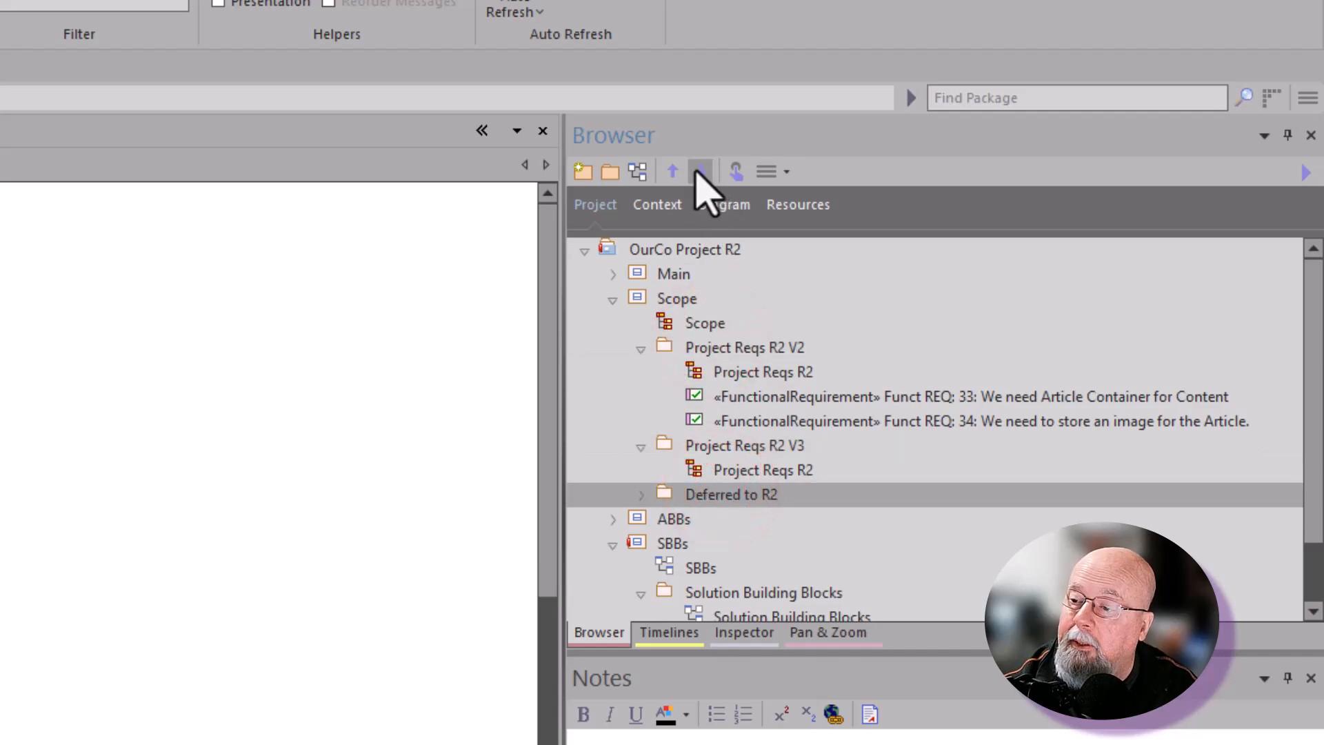
left_click(674, 171)
left_click(674, 171)
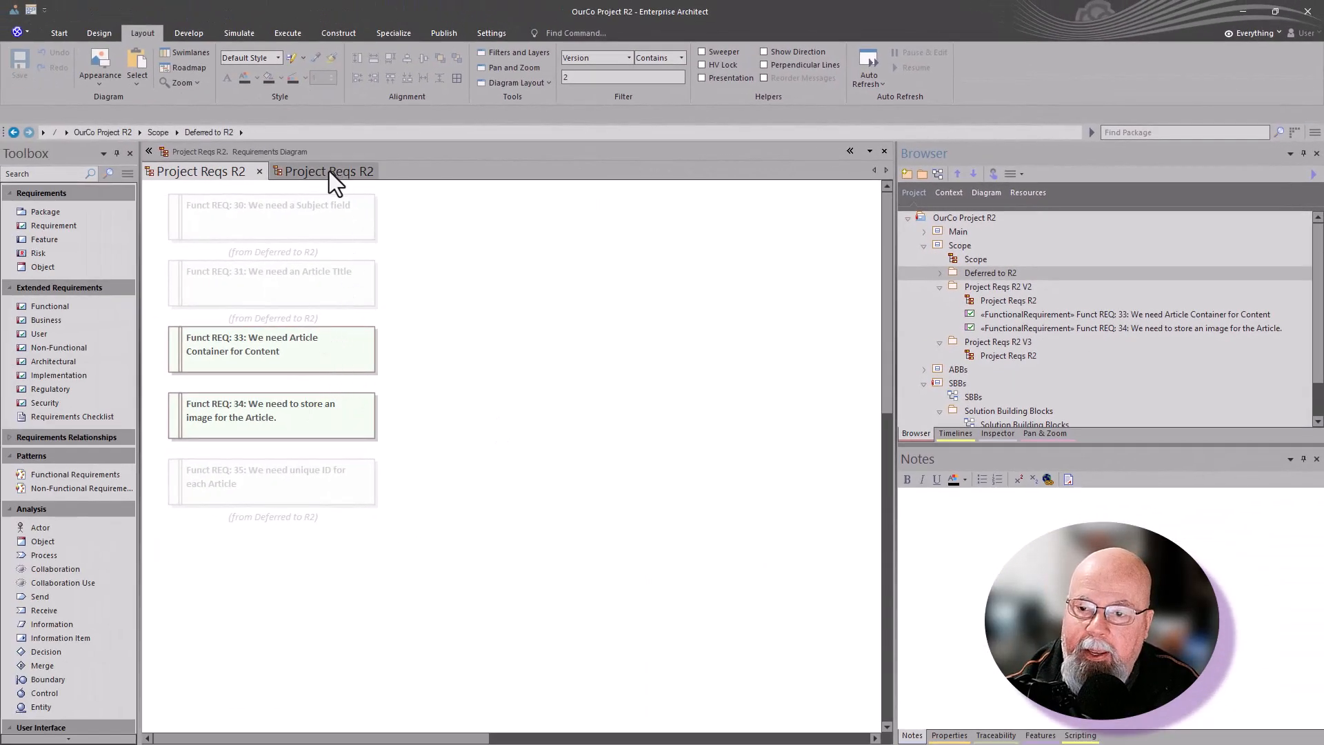
Step: Compare the namespace references of the requirements in the two open Project Reqs R2 diagrams
left_click(329, 171)
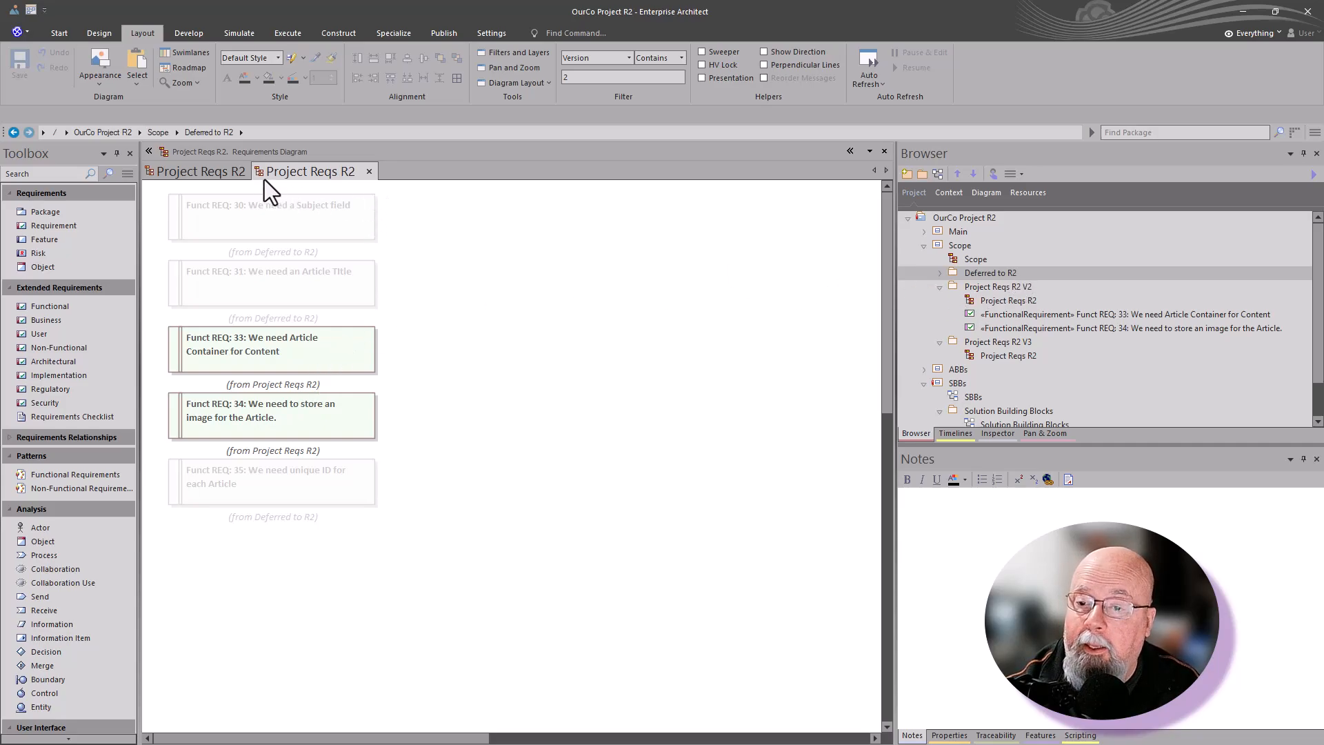
left_click(225, 175)
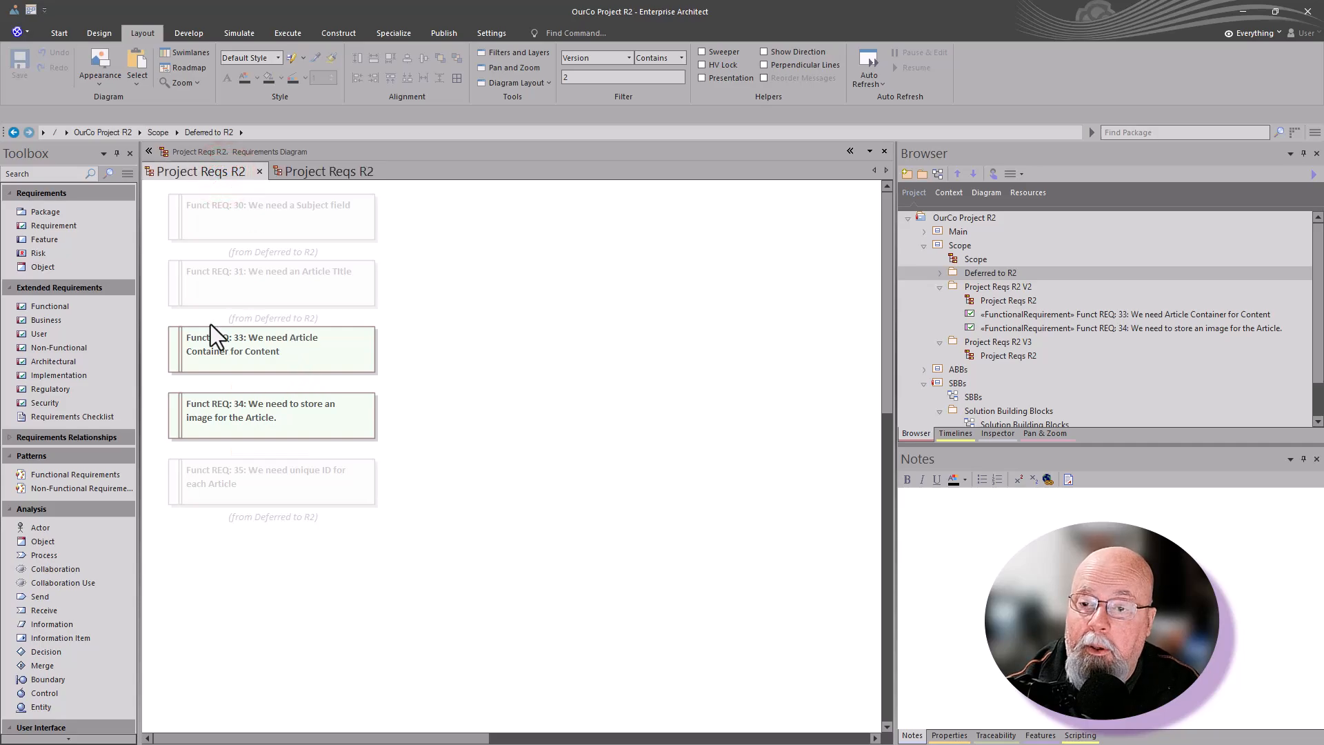
left_click(299, 170)
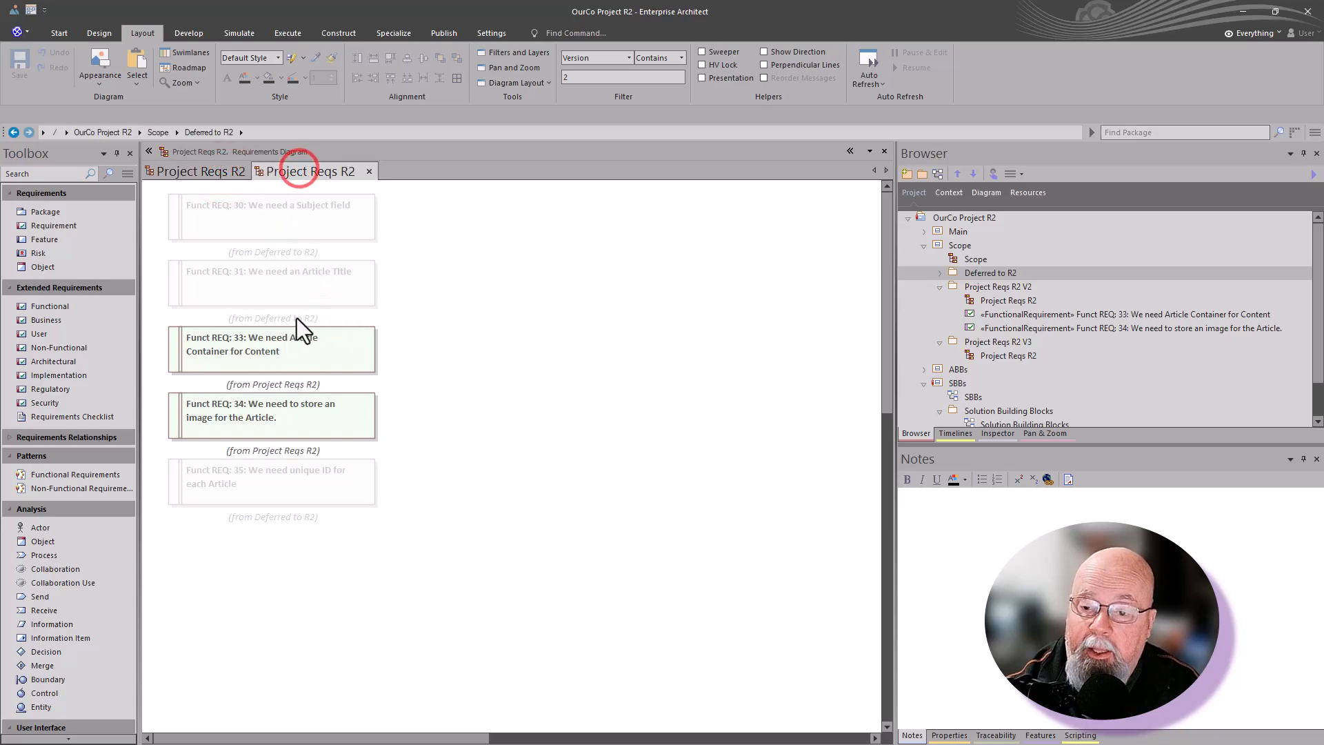
Step: Rename the version 0.03 diagram as Project Reqs R2 V3 in its diagram properties
double_click(415, 336)
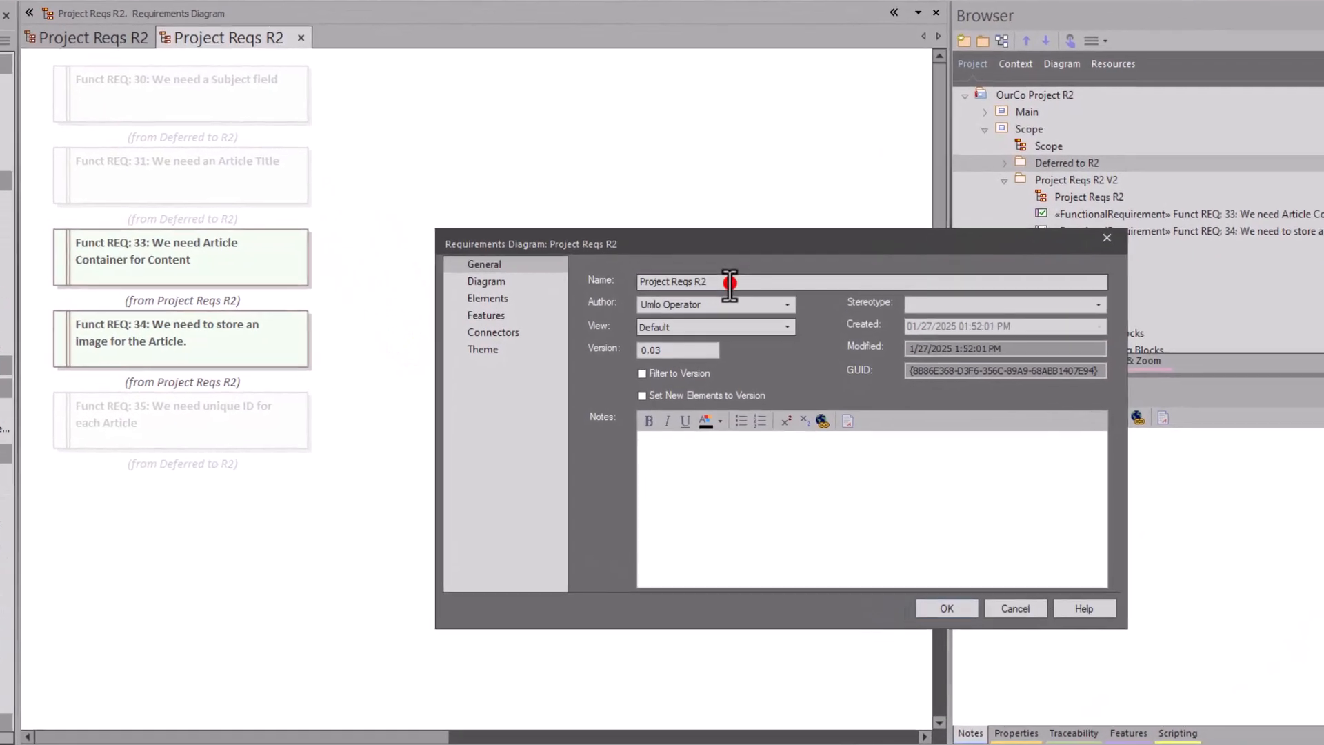
left_click(730, 282)
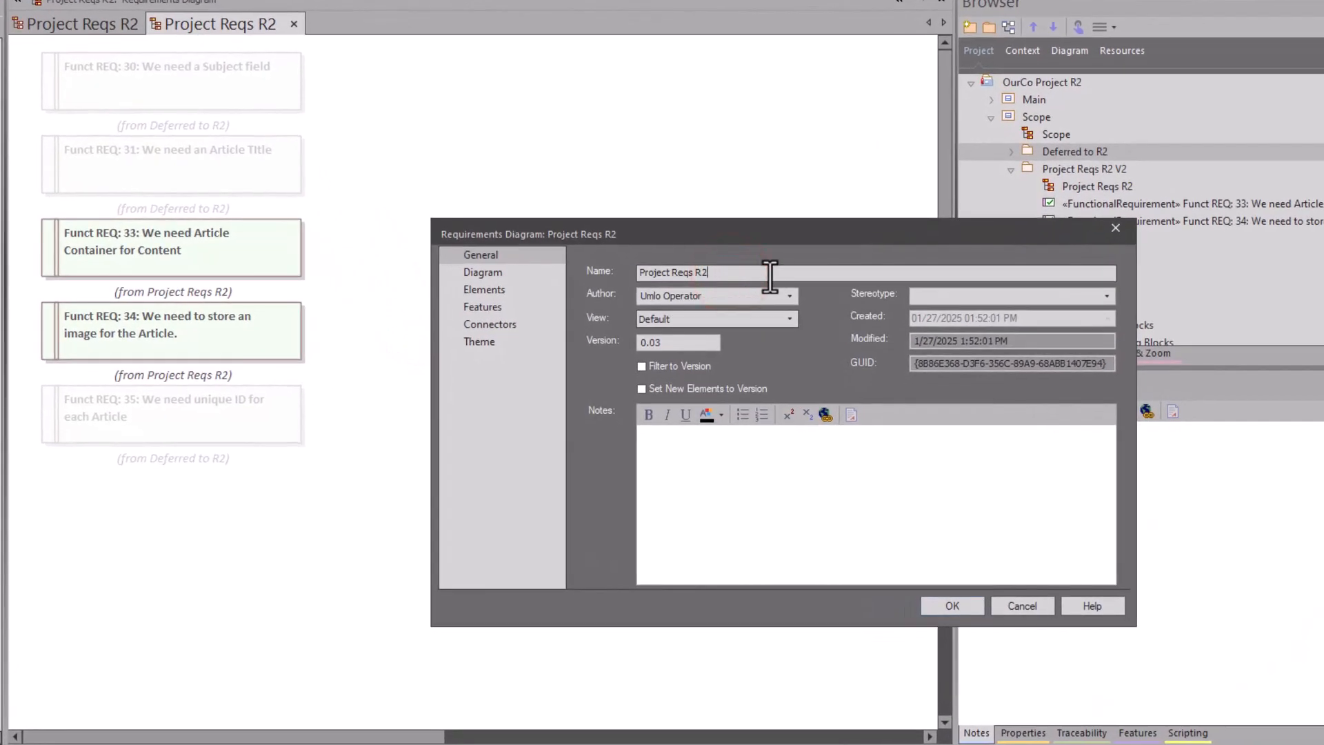
type("V3")
key("Return")
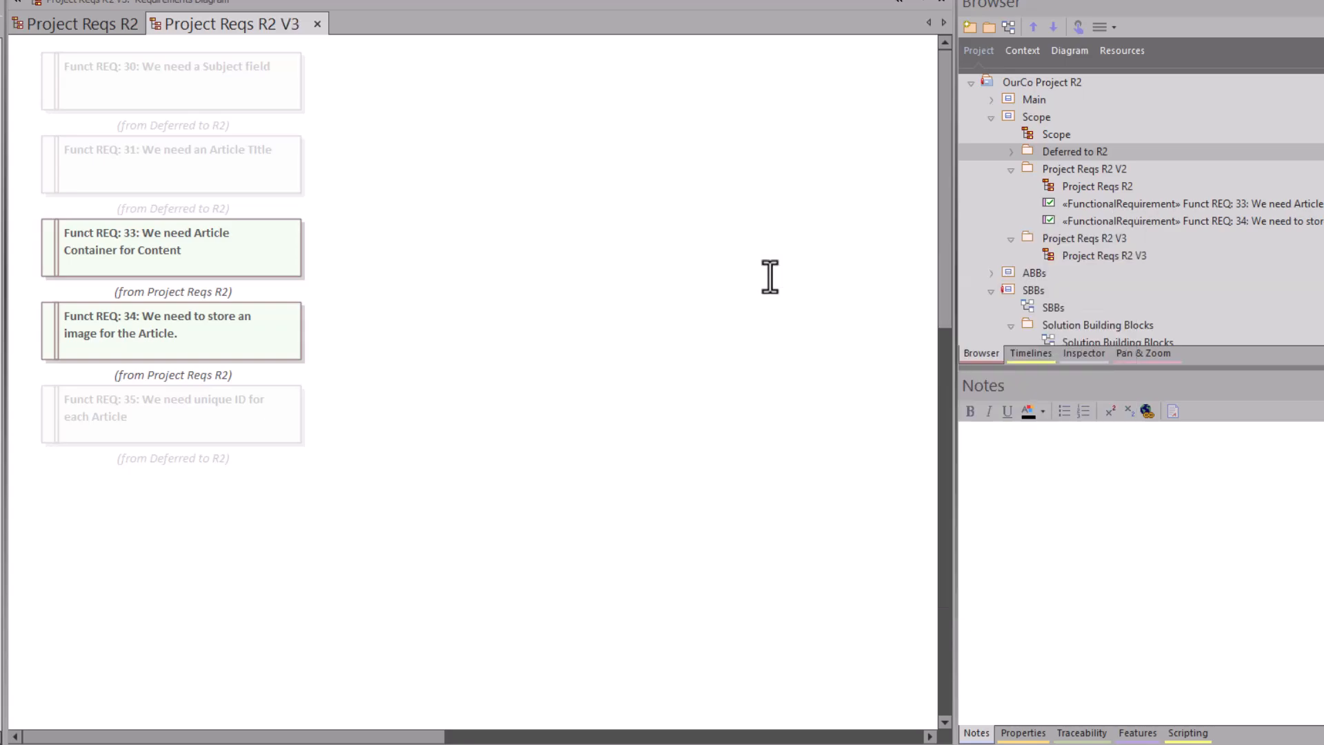
Step: Rename the diagram in the Project Reqs R2 V2 package as Project Reqs R2 V2
left_click(96, 22)
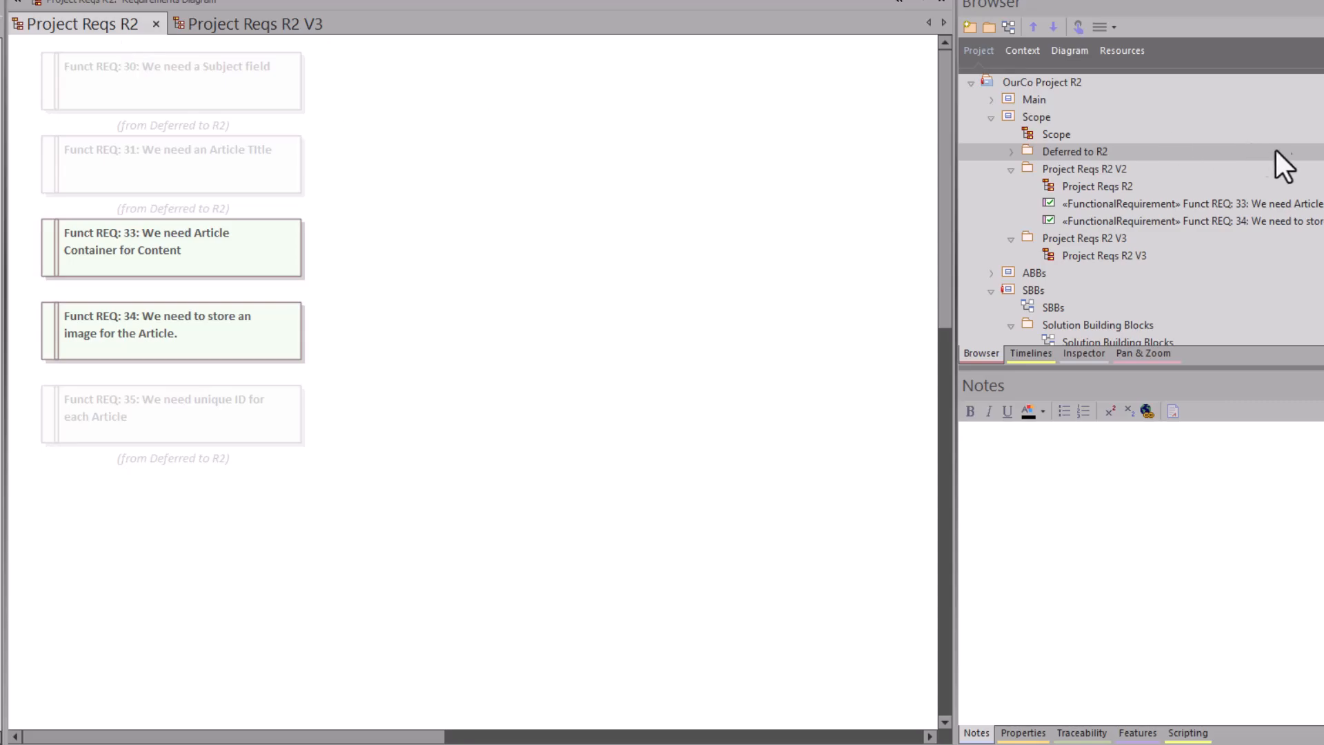
left_click(1089, 187)
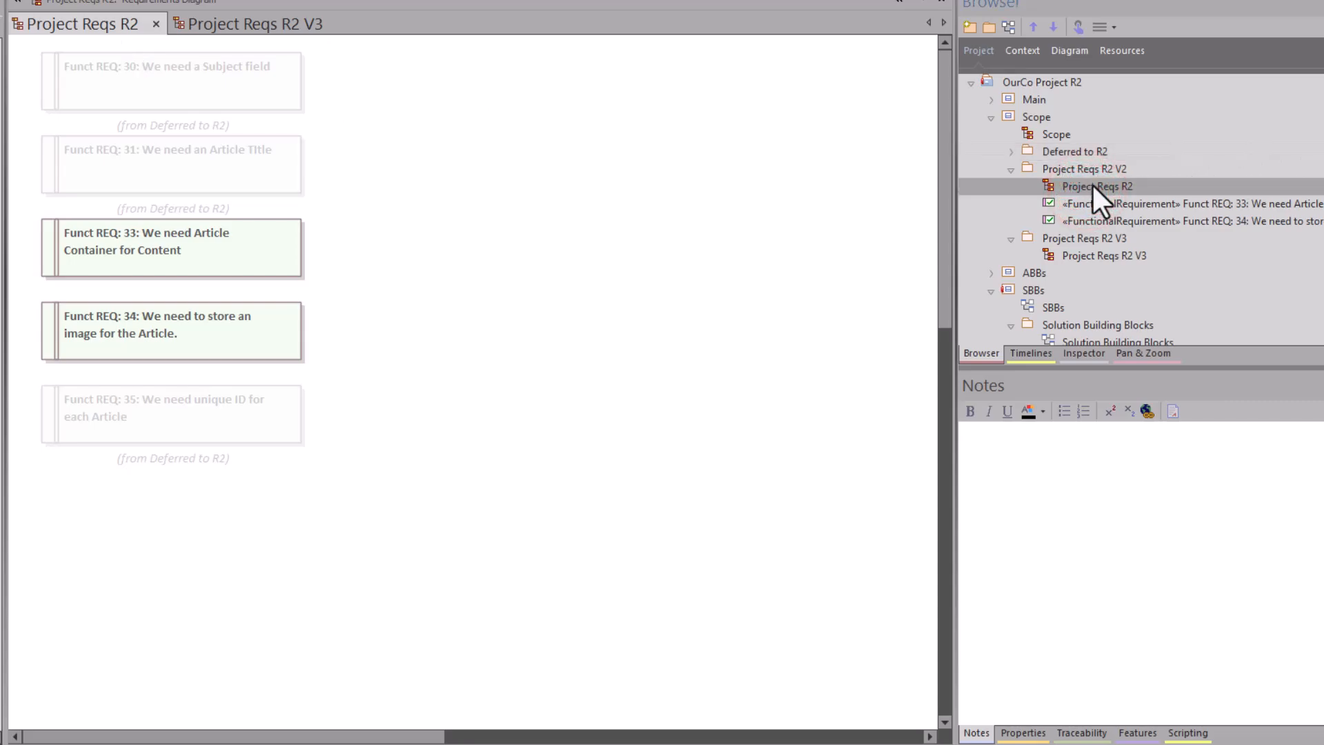
left_click(617, 270)
left_click(520, 274)
double_click(520, 274)
type("V2")
key("Return")
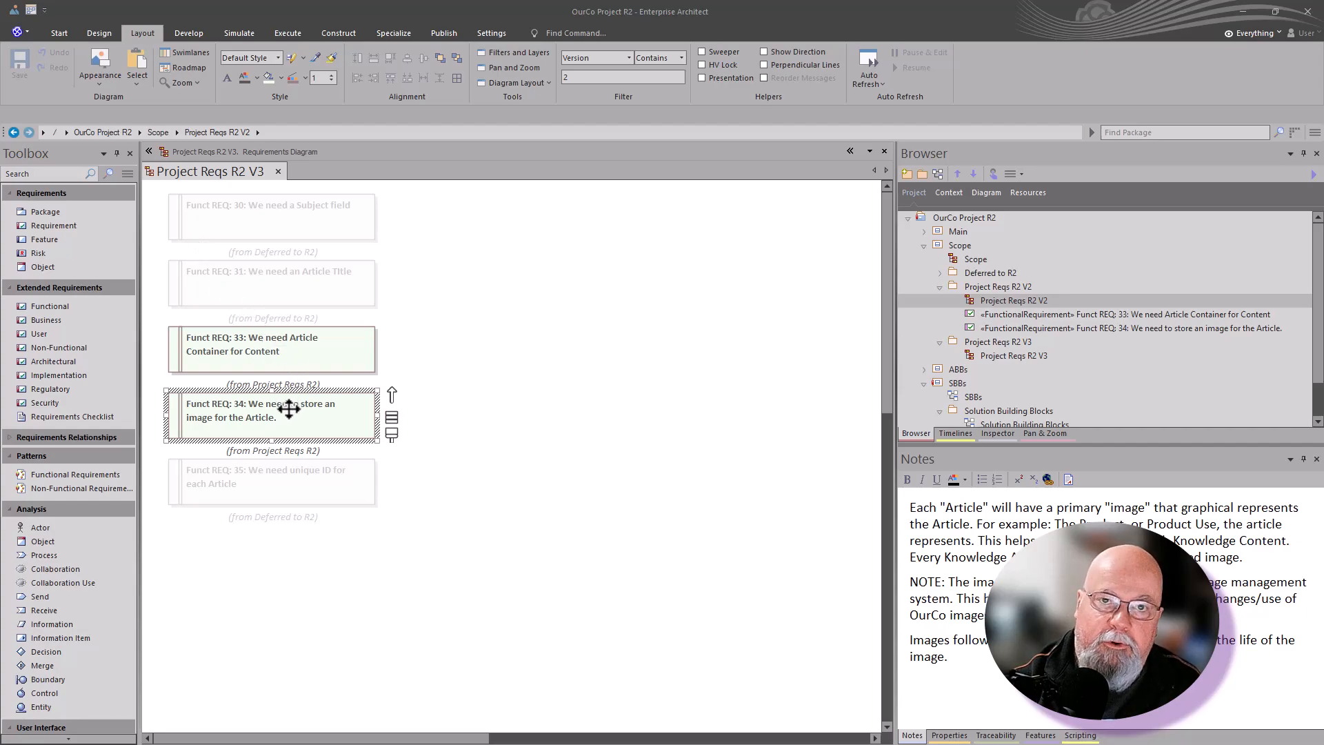
Step: Clone the Funct REQ: 34 requirement on the Project Reqs R2 V3 diagram as new version 0.03
left_click(281, 356)
left_click(275, 416)
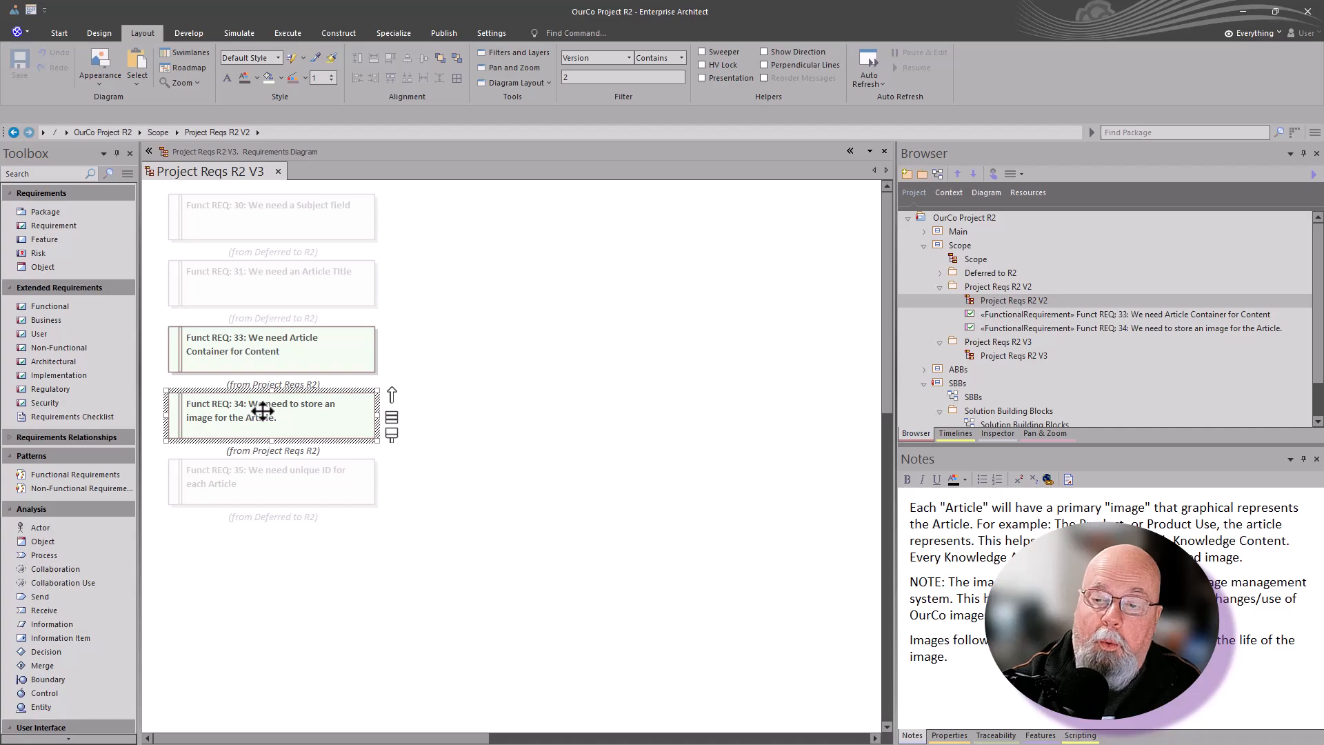
right_click(262, 412)
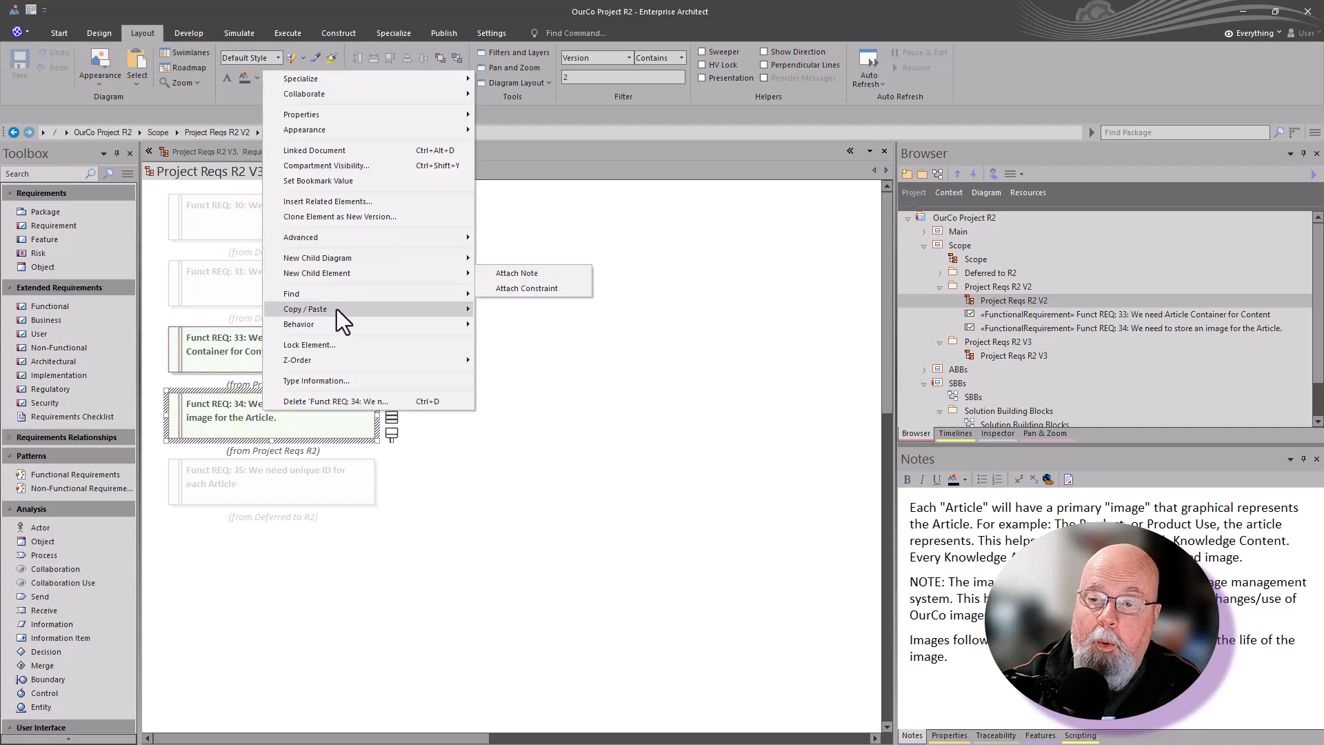
mouse_move(341, 317)
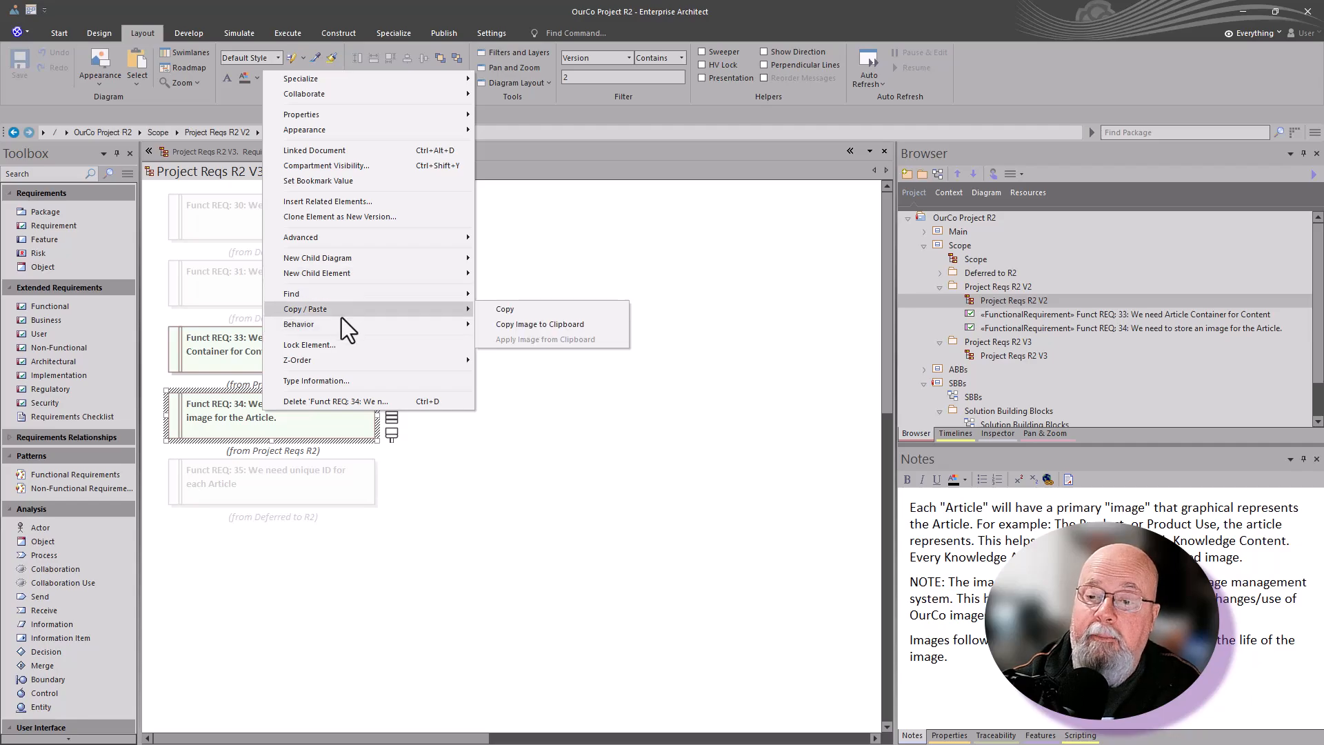
left_click(339, 220)
left_click(658, 367)
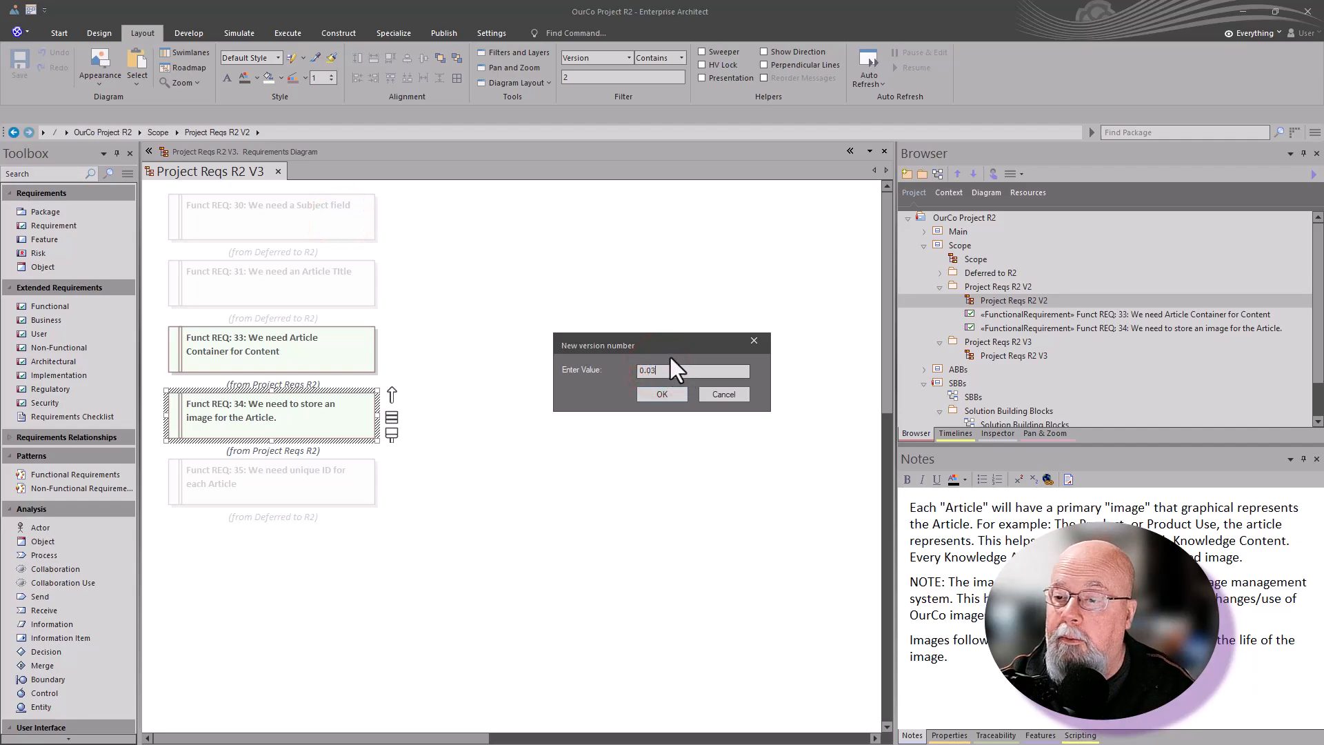
left_click(662, 394)
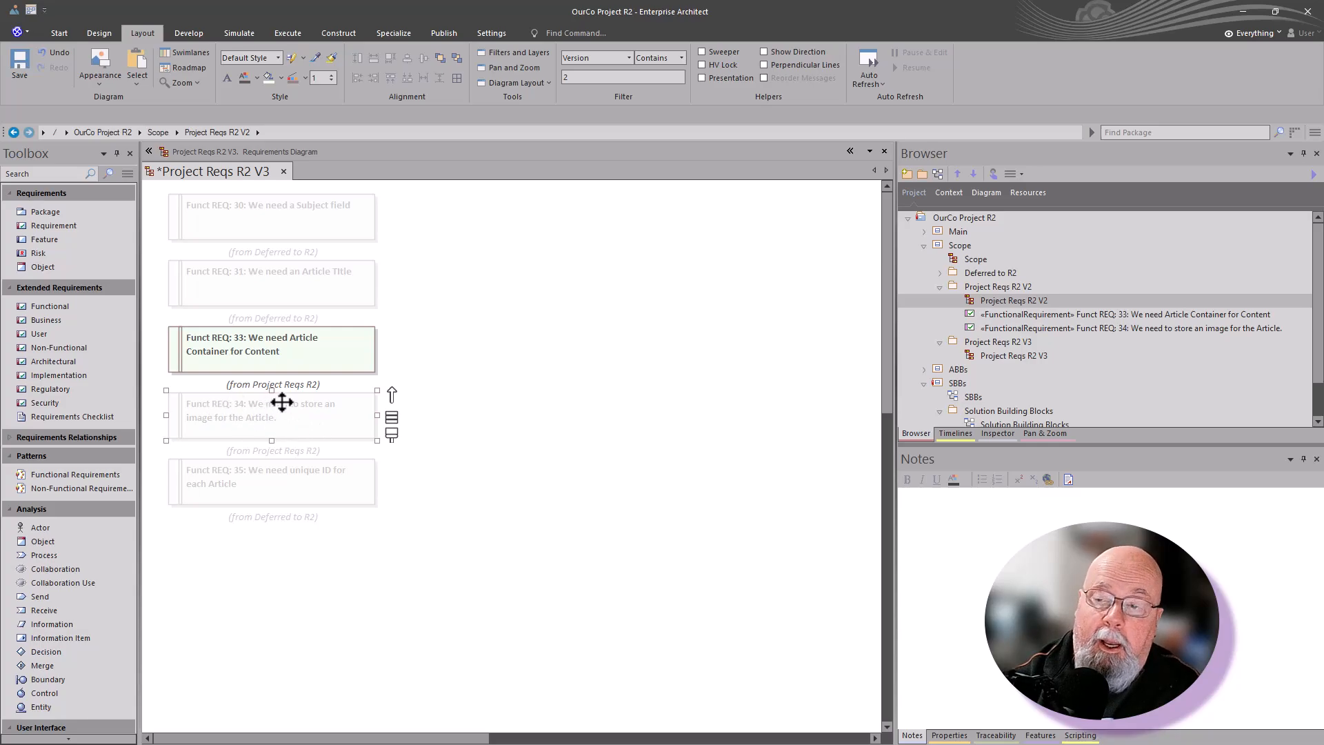
Step: Change the Version filter value of the Project Reqs R2 V3 diagram to 3
left_click(572, 74)
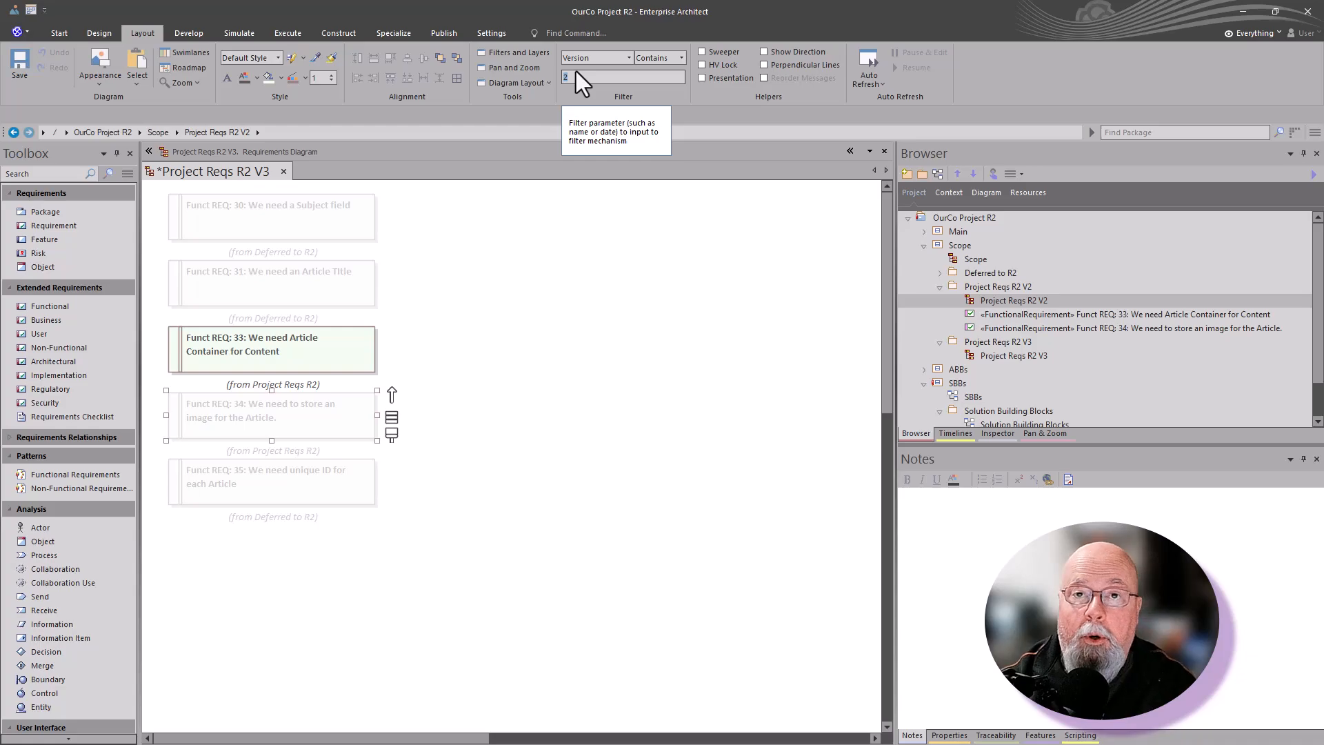
left_click(573, 76)
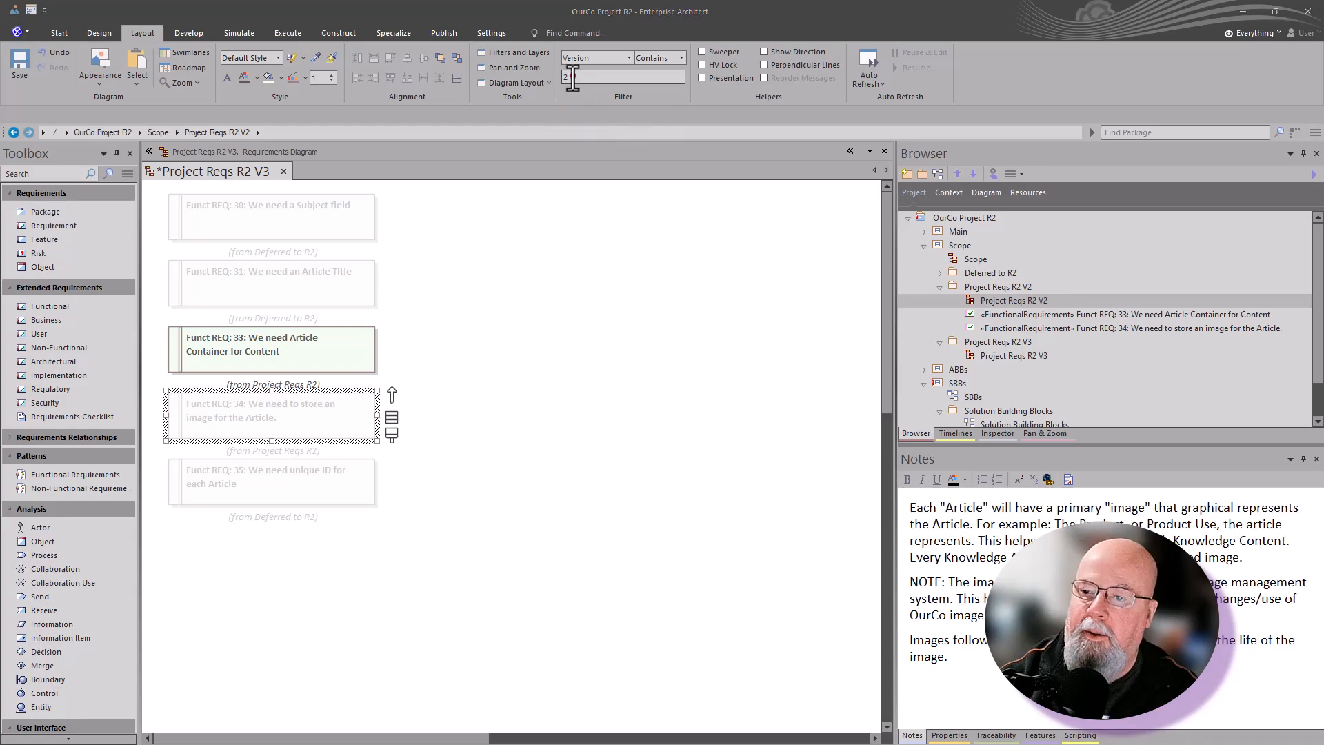
type("3")
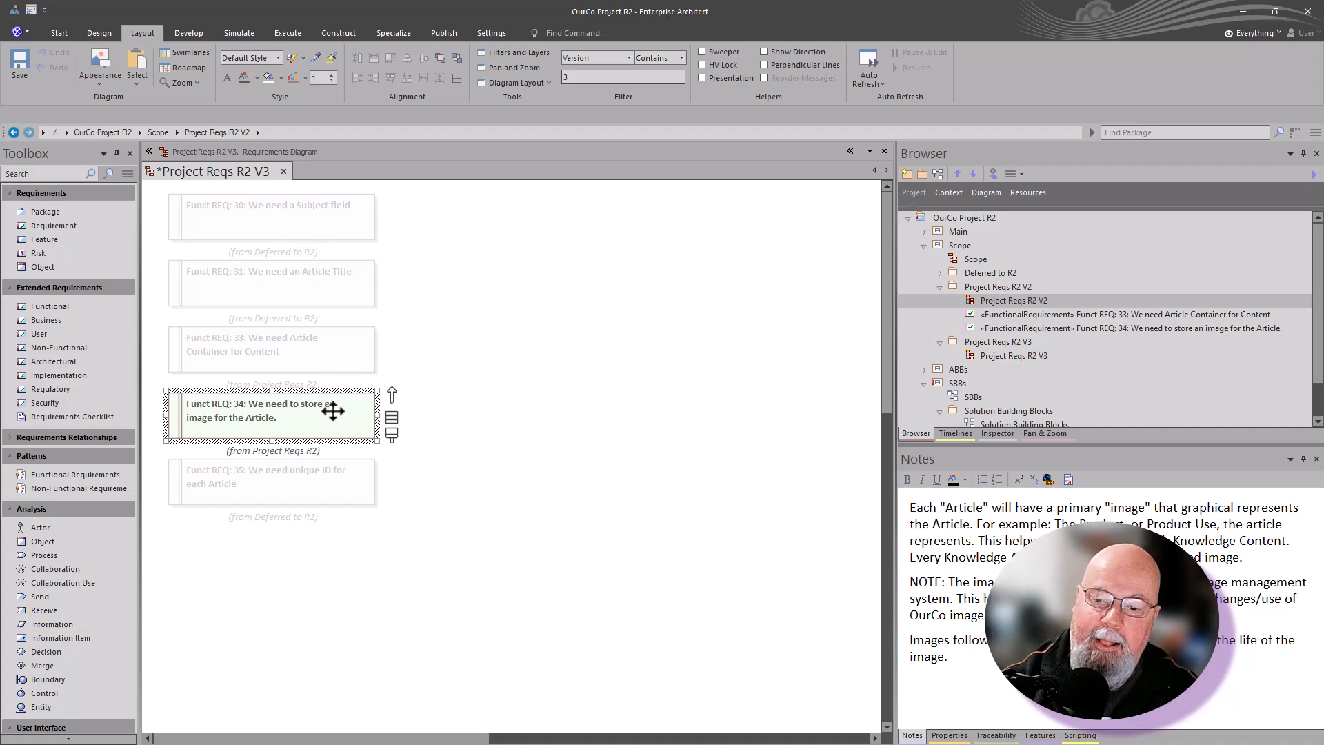
Step: Save the Project Reqs R2 V3 diagram and reload it
left_click(420, 262)
key("ctrl+s")
right_click(428, 286)
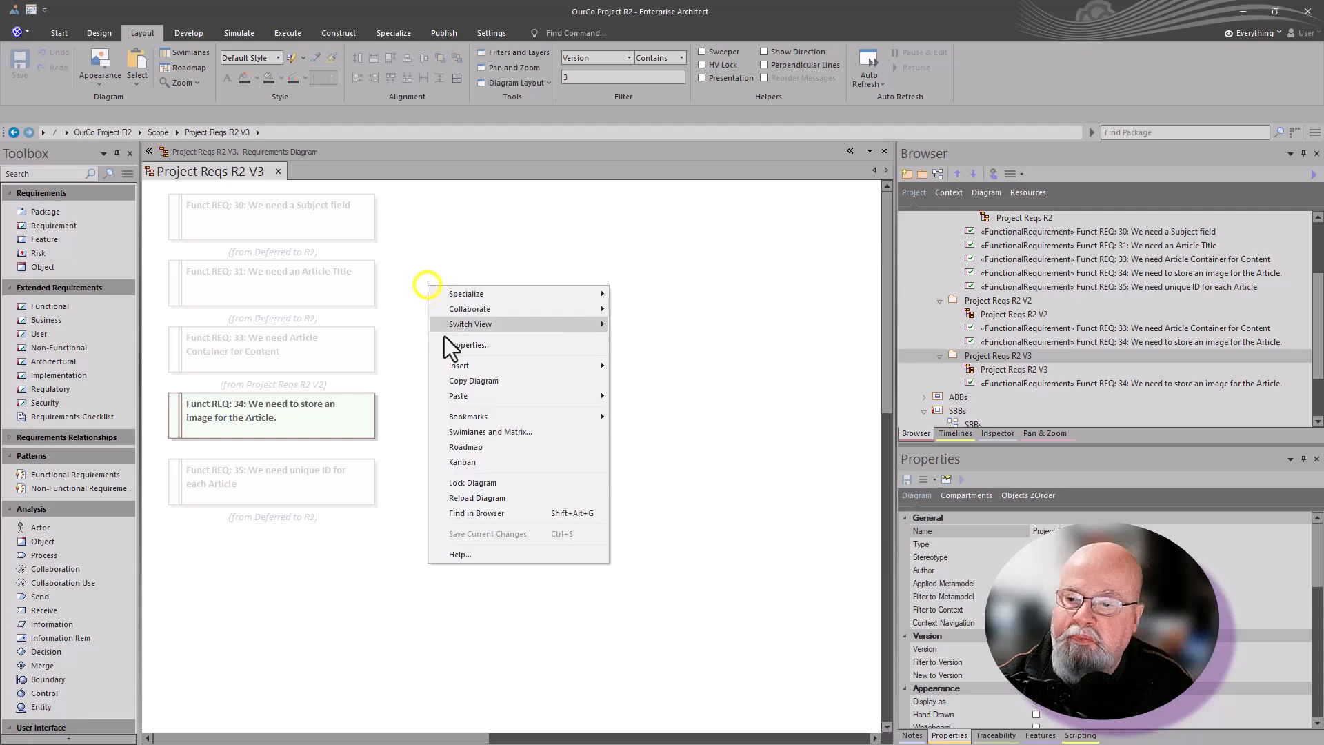
left_click(497, 499)
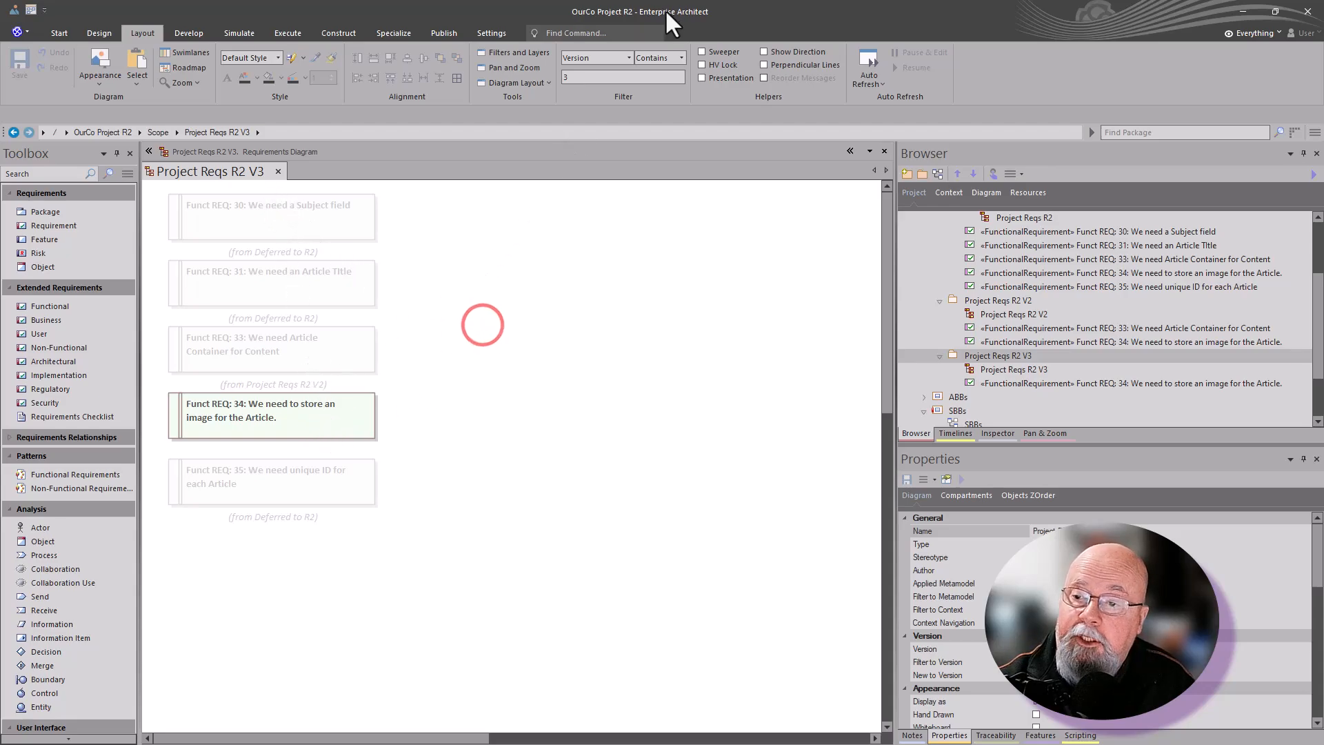
Step: Turn off the Version filter on the Project Reqs R2 V3 diagram by setting it to Filtering Off
left_click(625, 57)
scroll(630, 81, "up", 5)
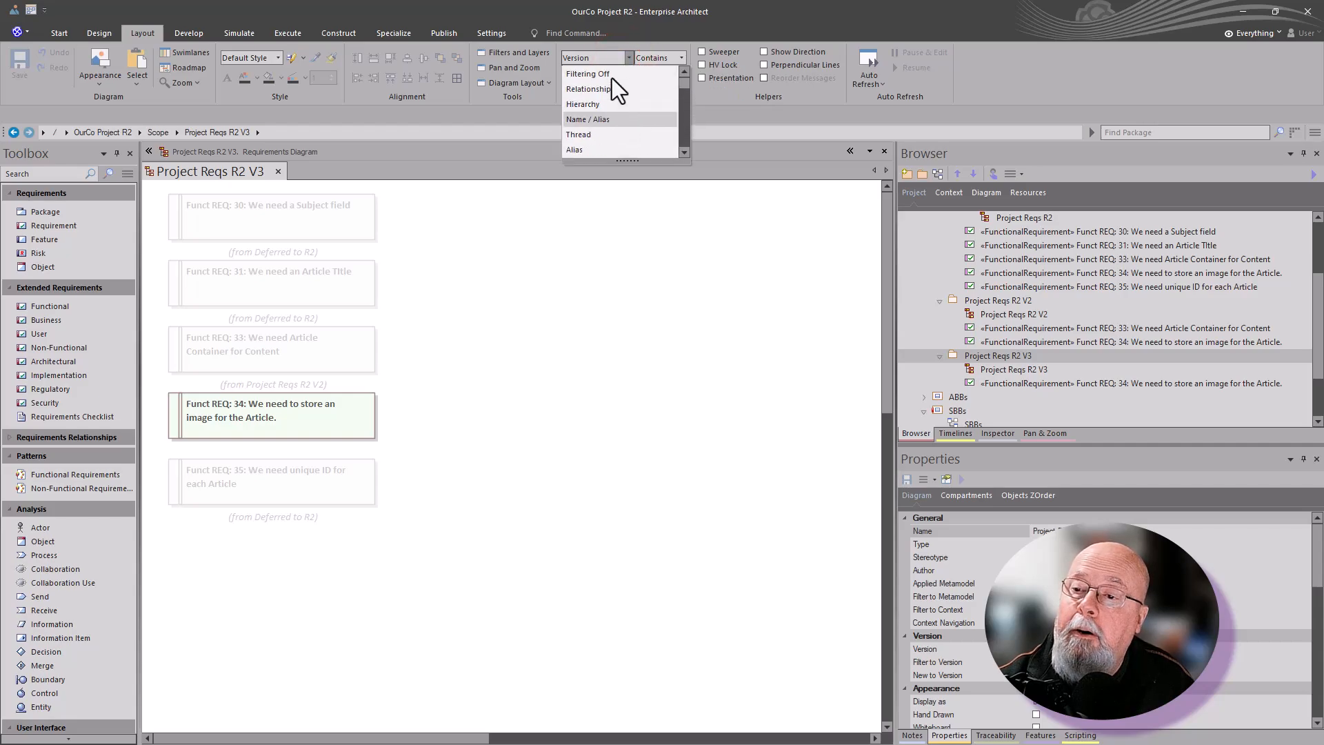
scroll(611, 77, "up", 3)
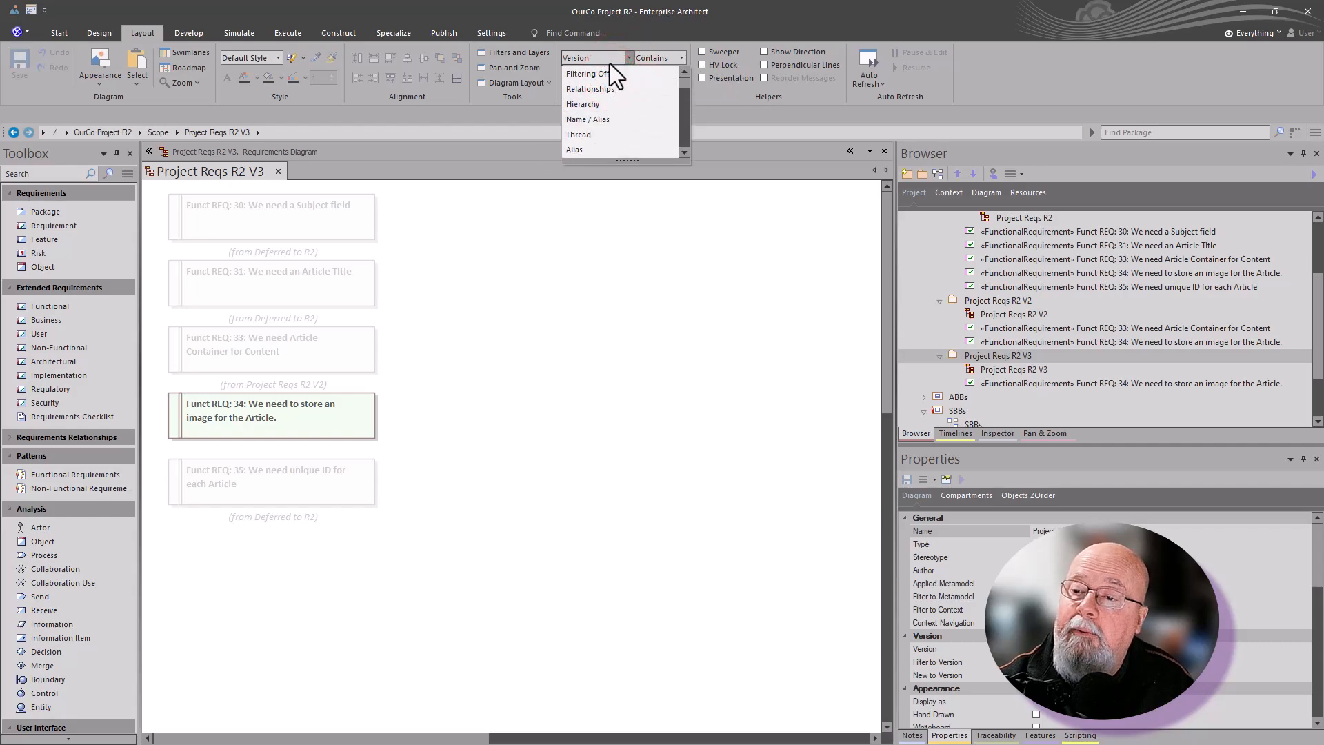
left_click(595, 72)
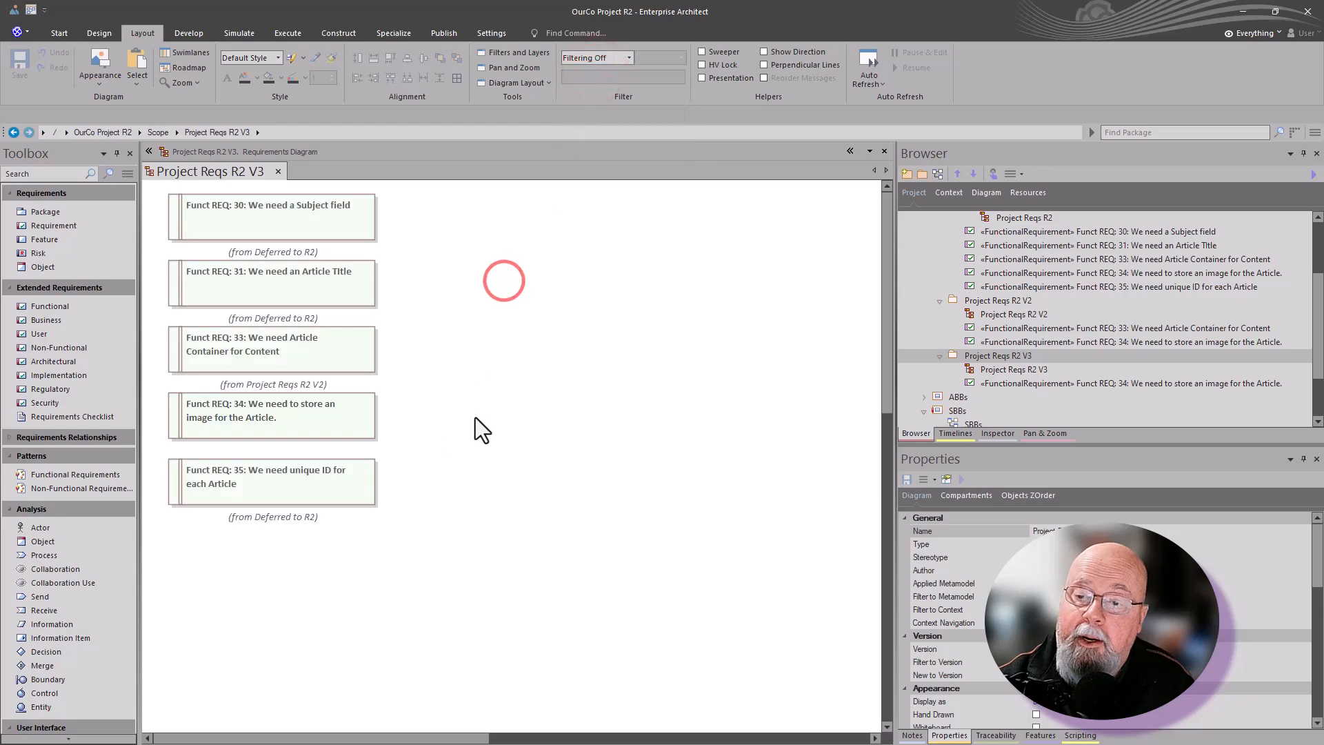
Step: Select requirements Funct REQ: 30, 33, 34 and 35 in turn on the diagram to examine each one
left_click(317, 225)
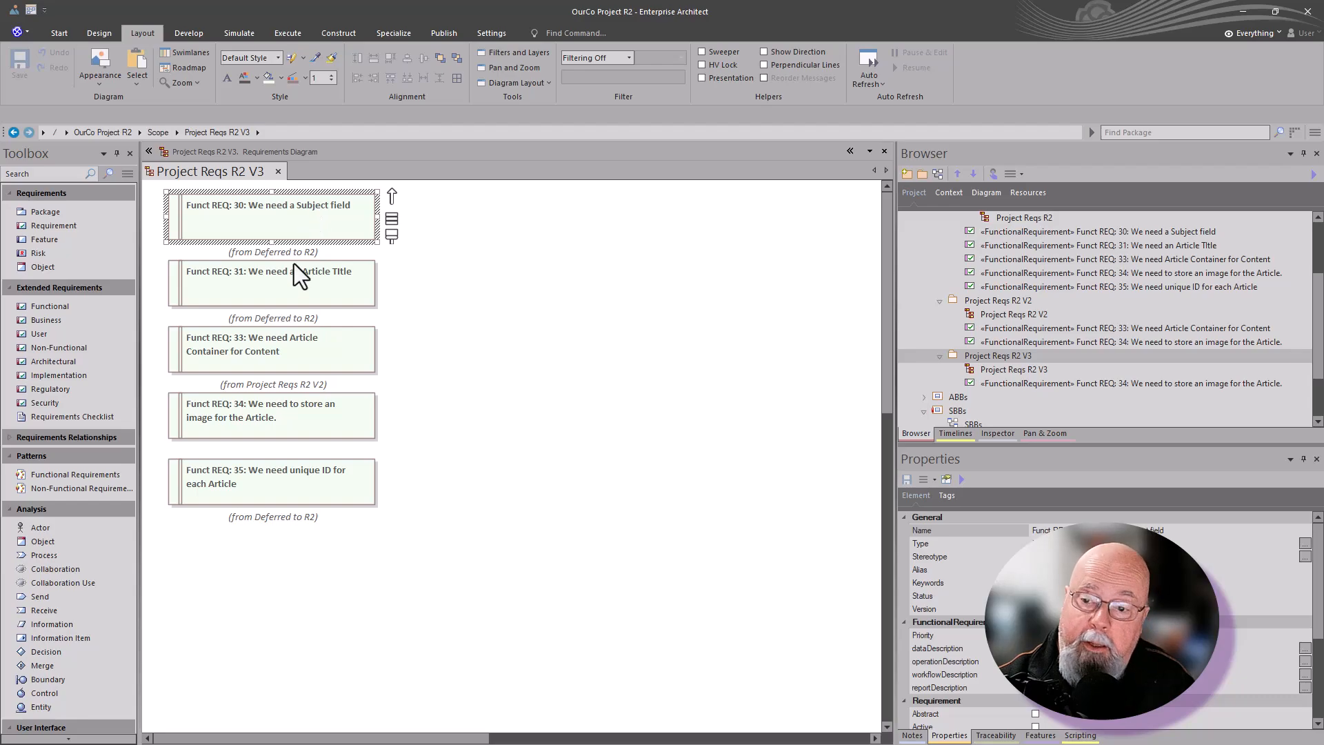
left_click(292, 342)
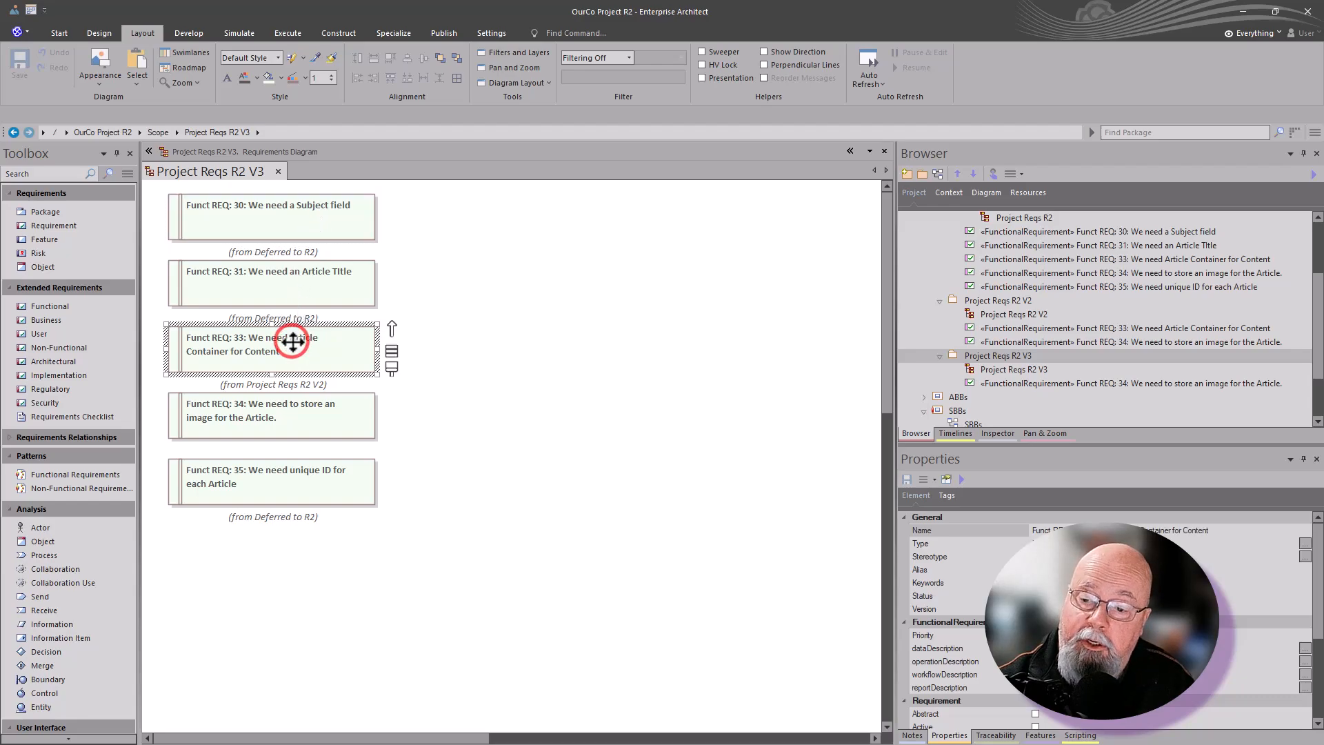
left_click(294, 428)
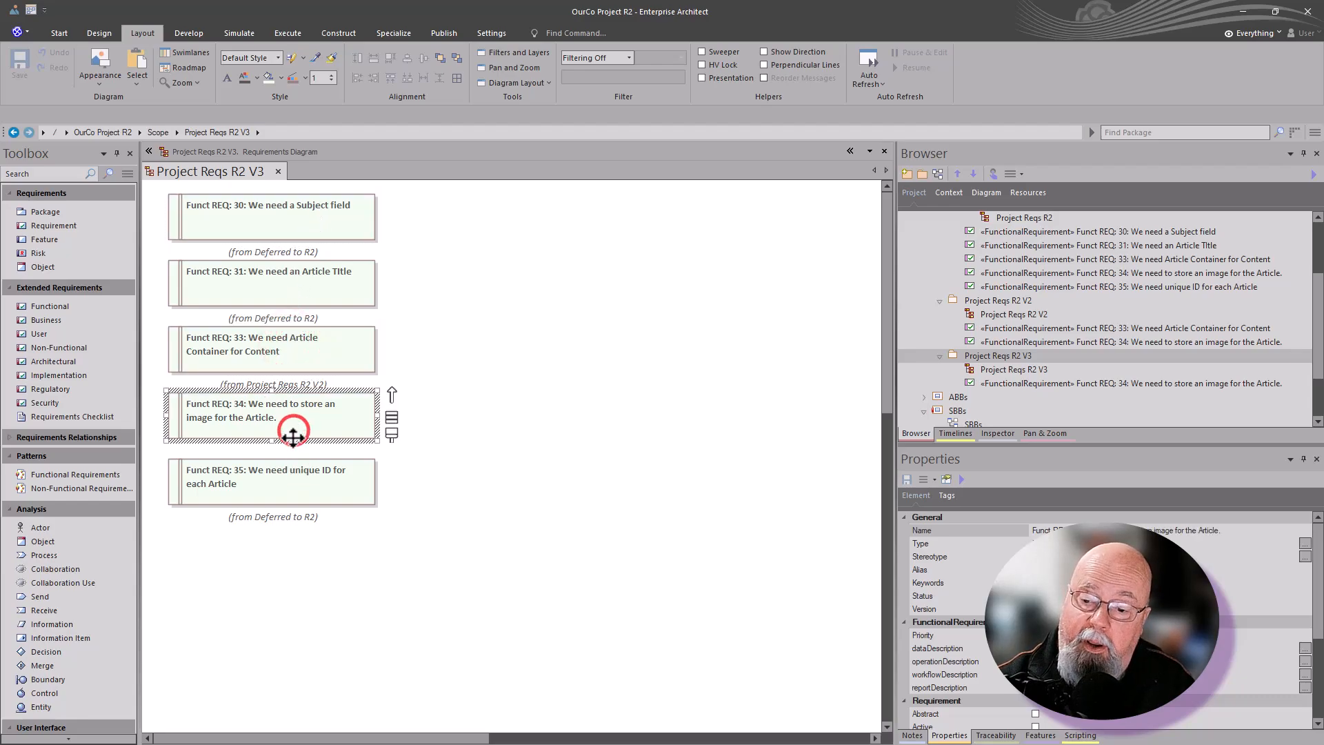
left_click(298, 475)
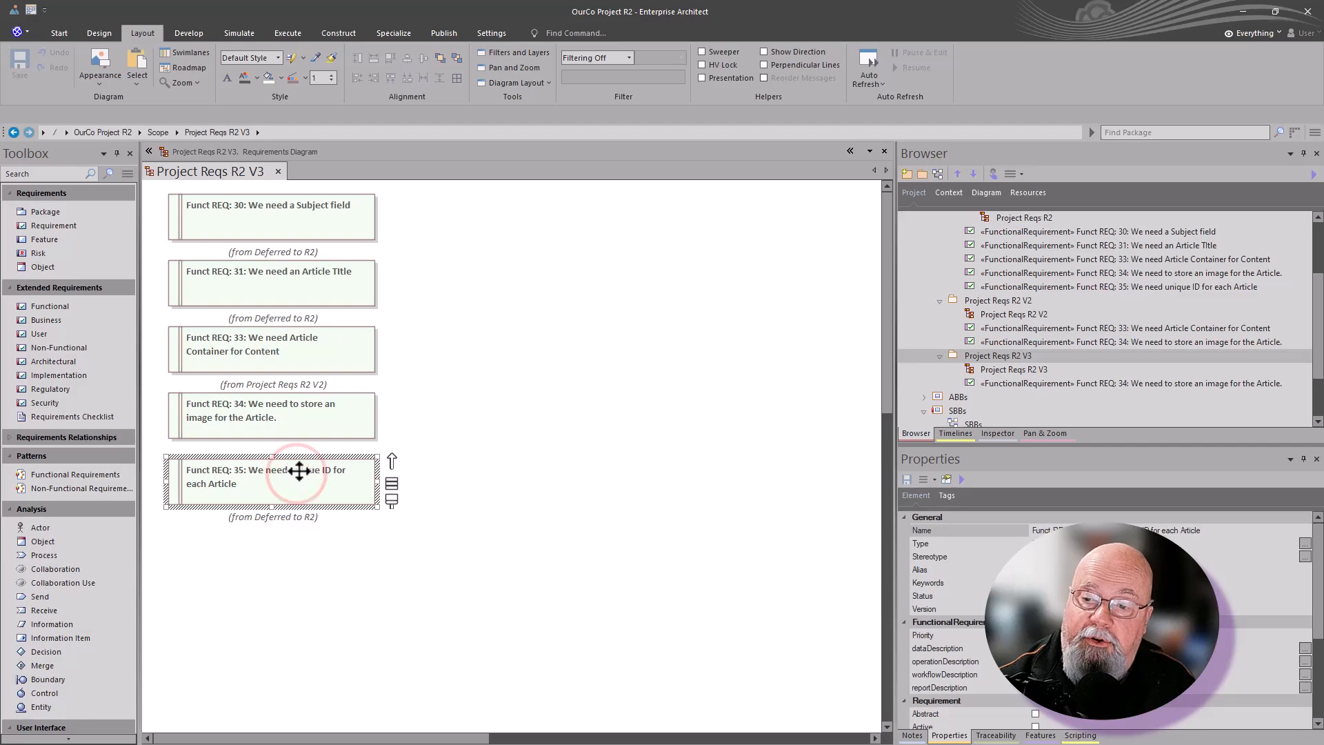